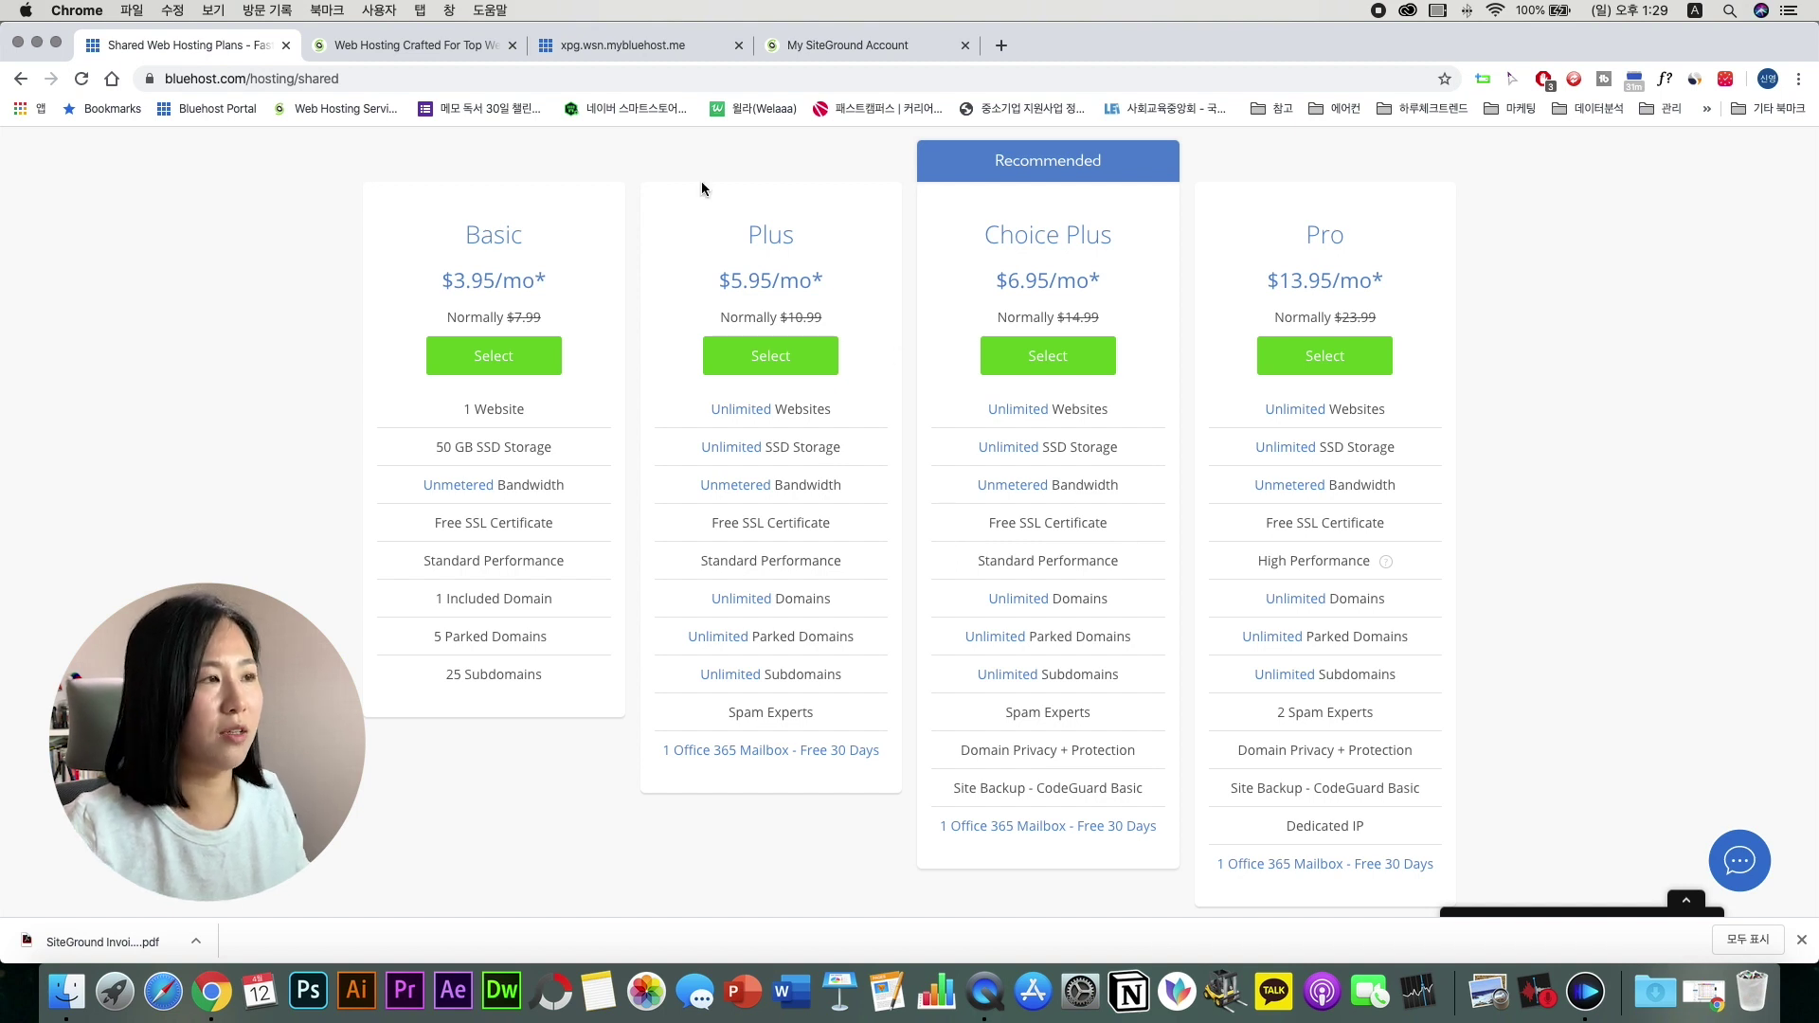
Step: Compare SiteGround's plans with Bluehost's, noting Free SSL in GrowBig's feature list
click(389, 42)
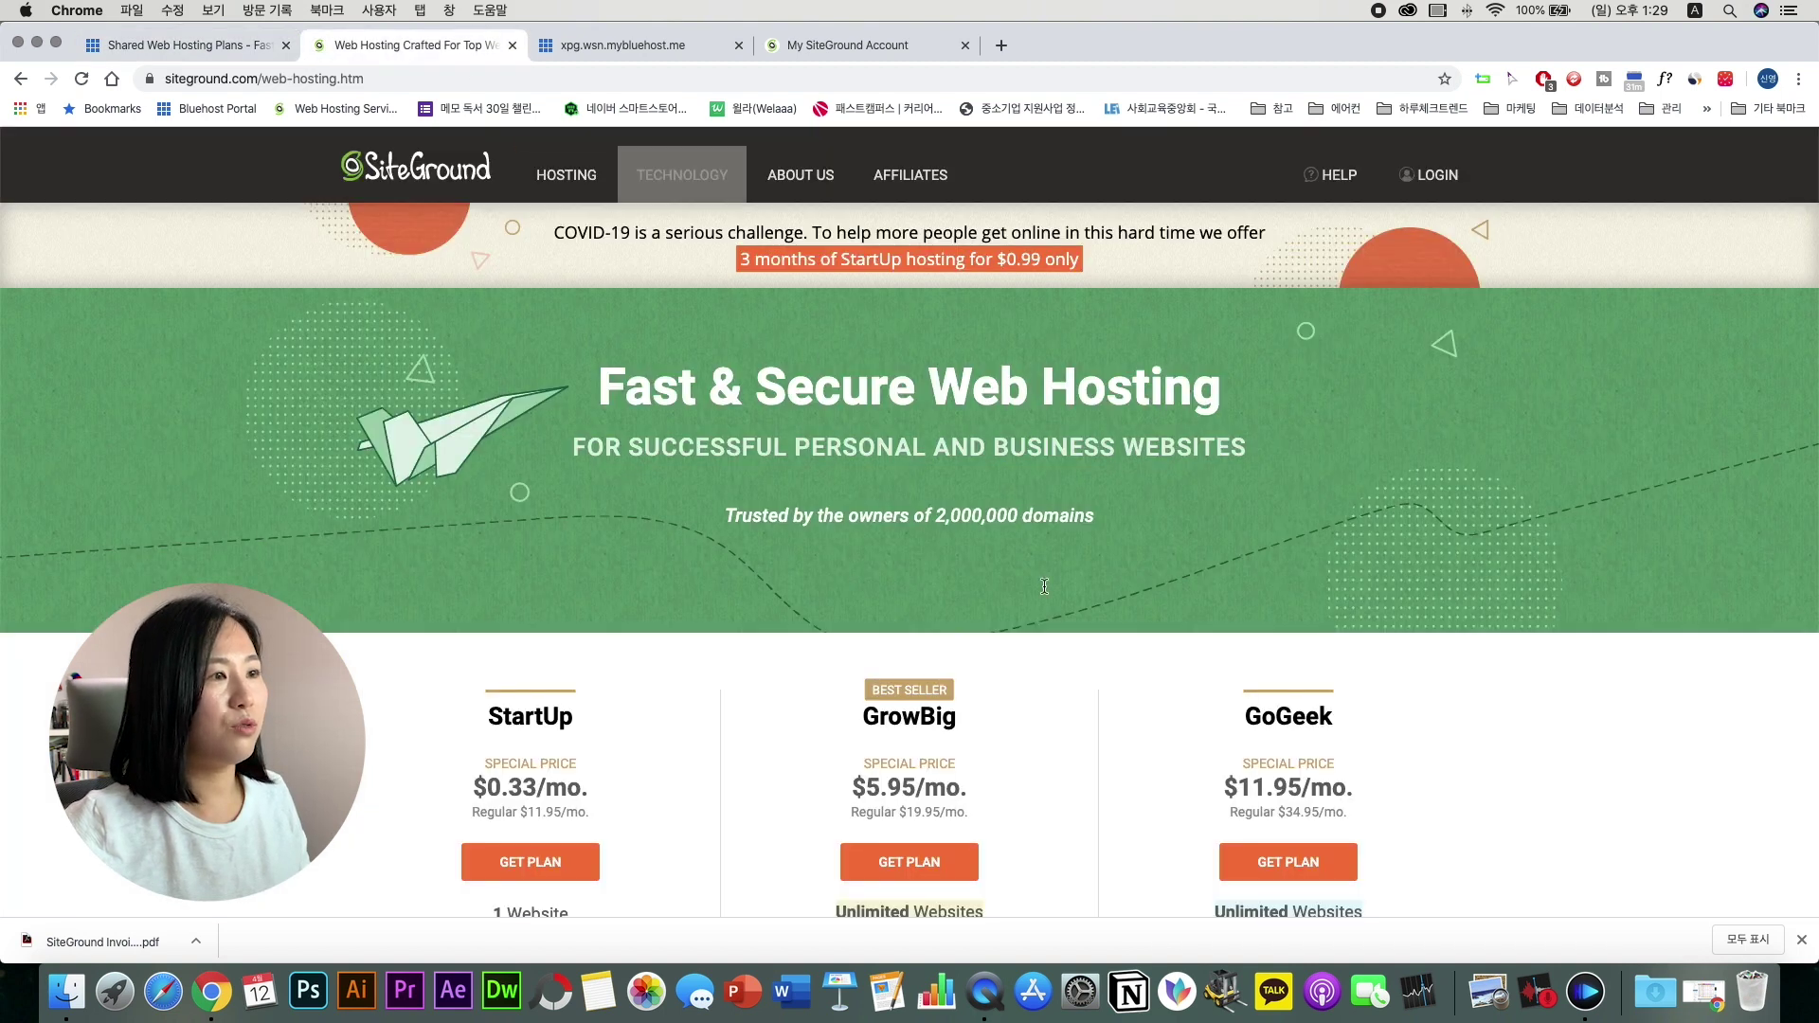
scroll(1116, 642, down, 2)
scroll(1116, 640, down, 3)
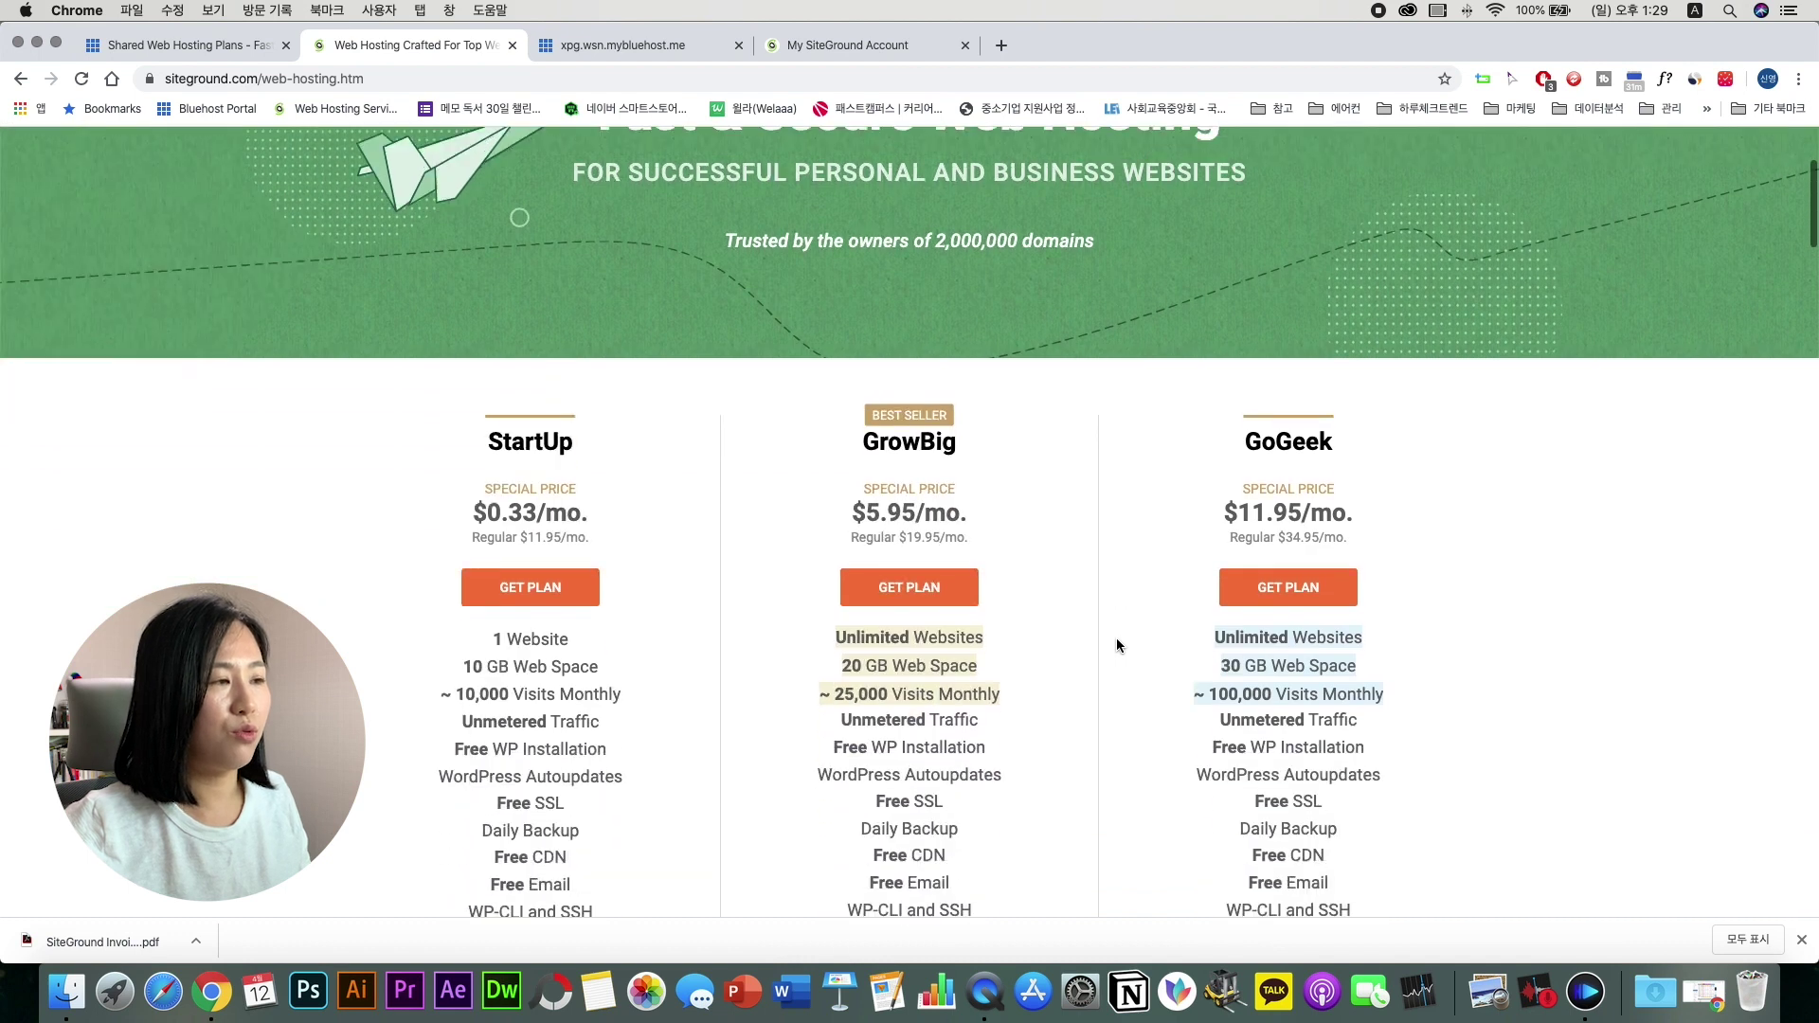
scroll(1116, 643, down, 2)
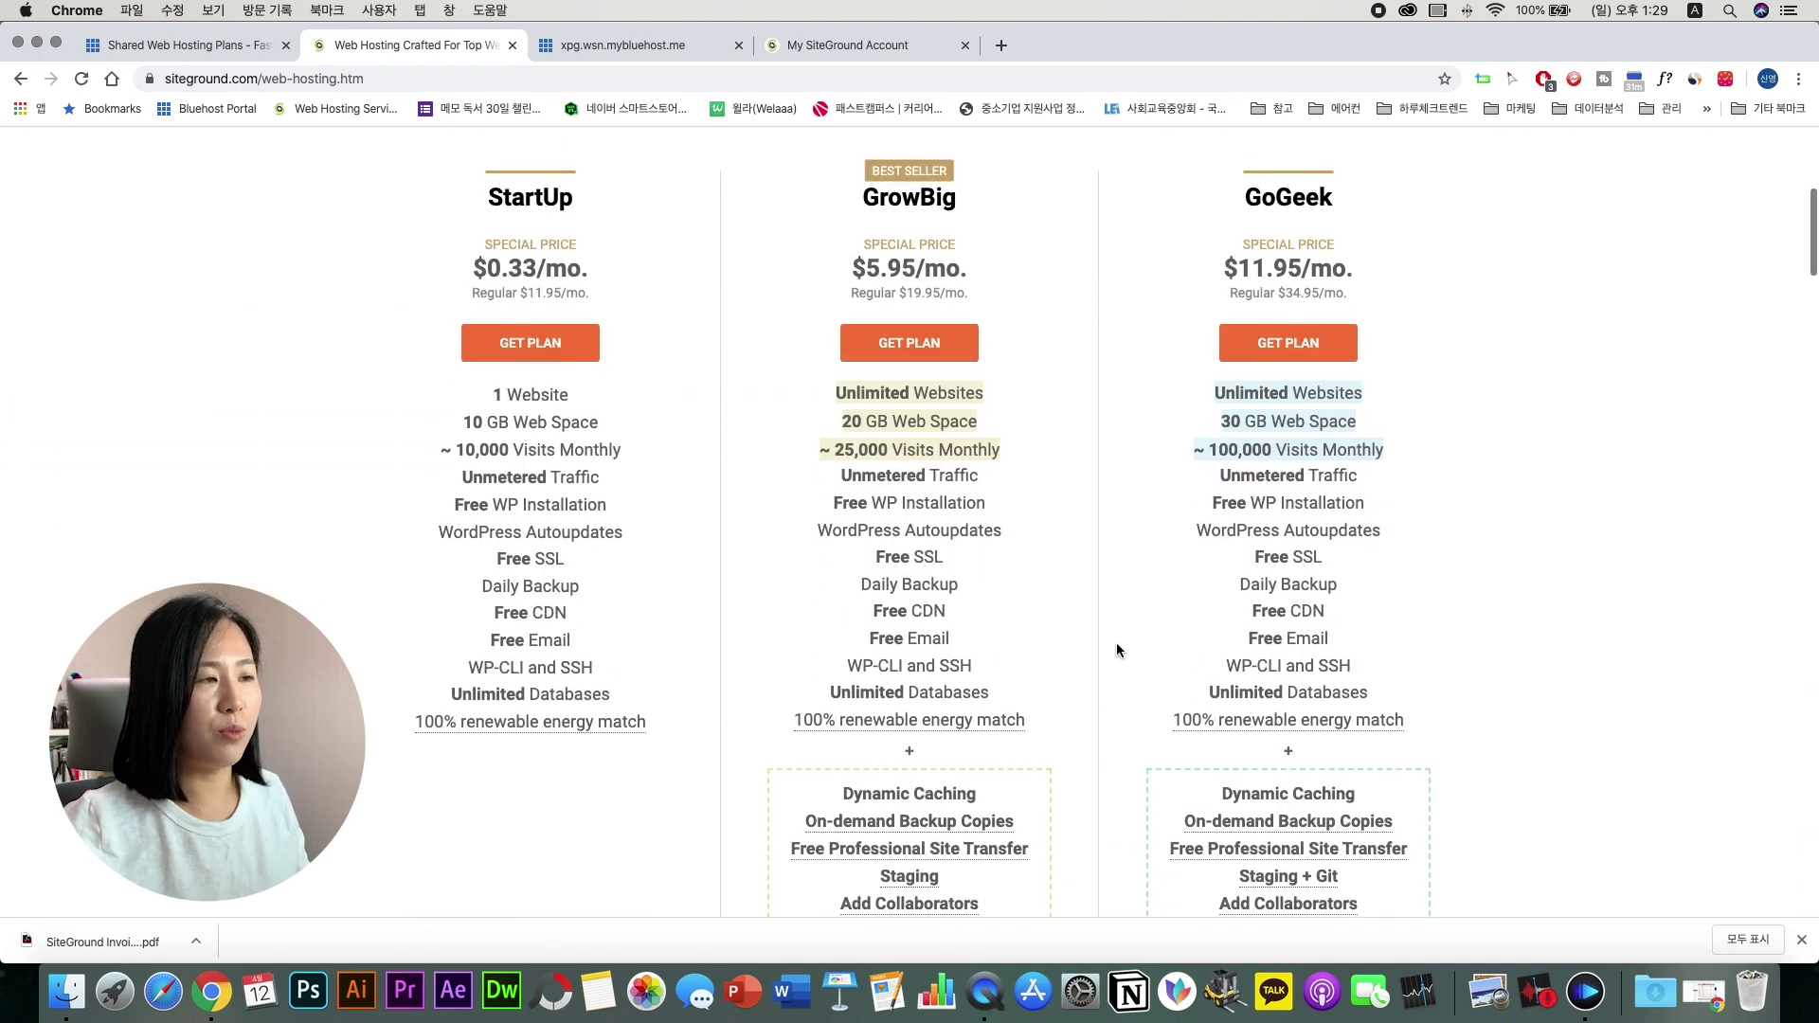
click(177, 45)
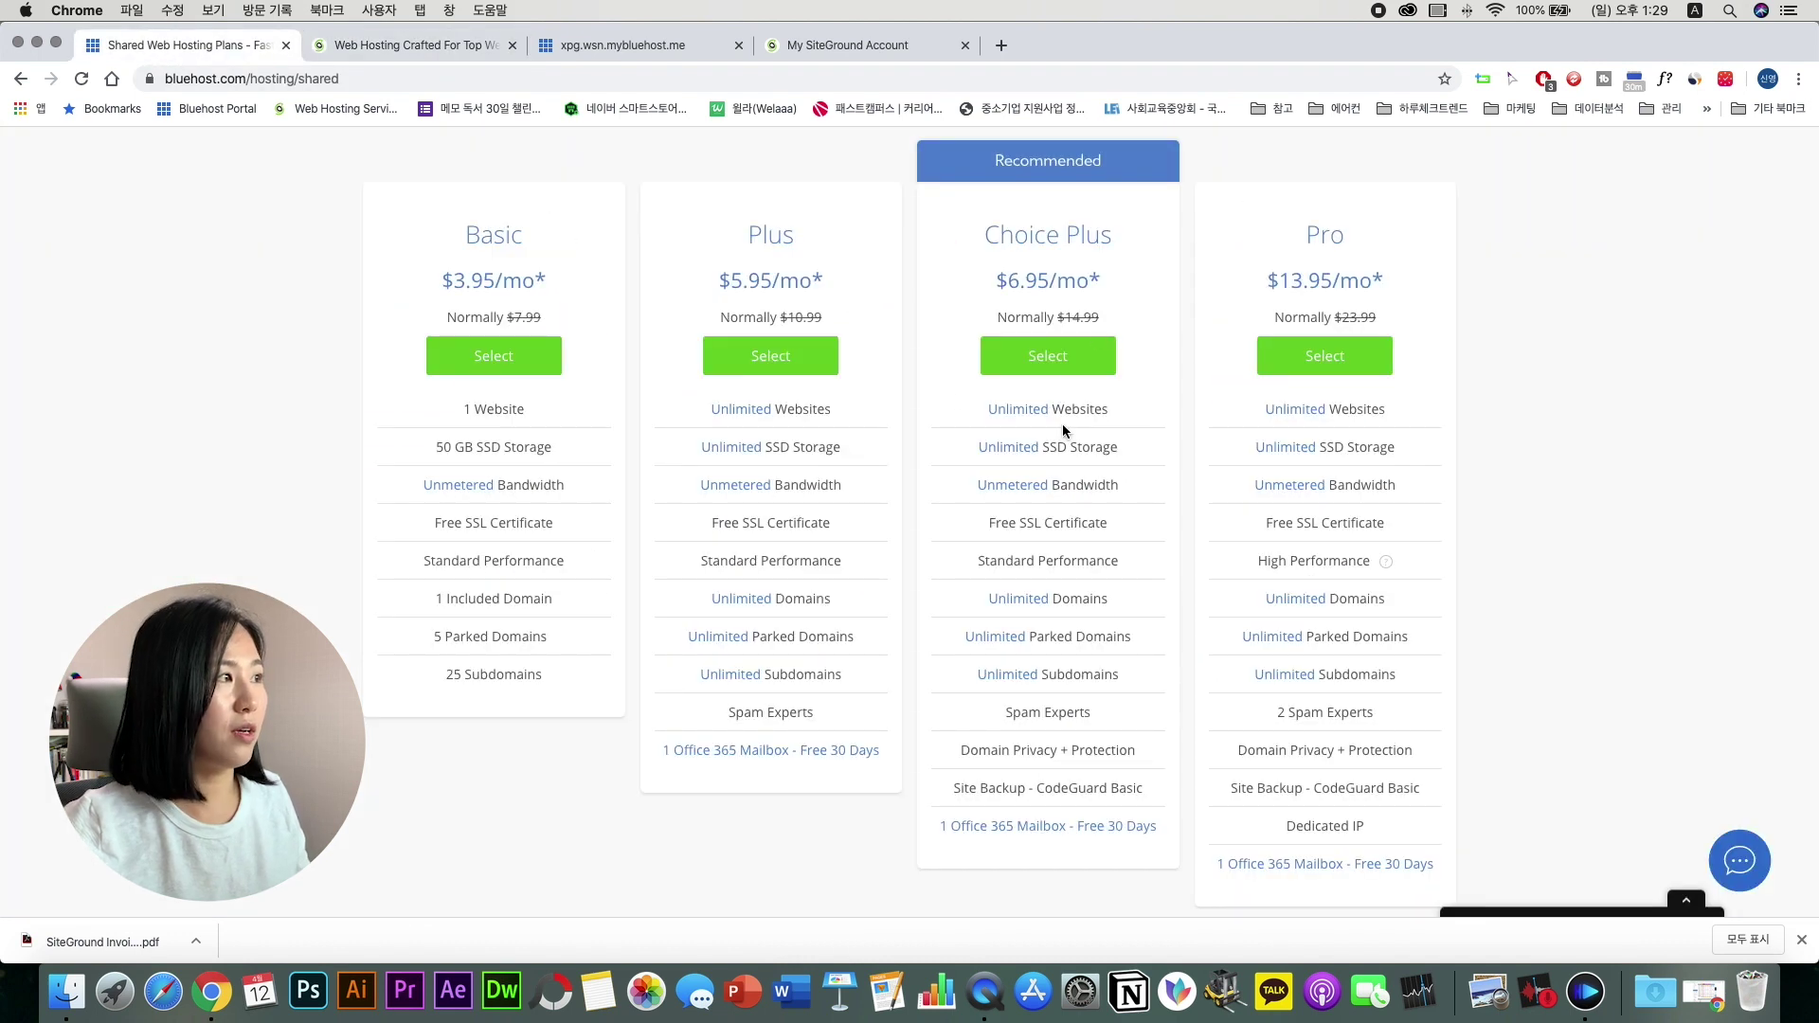
click(366, 44)
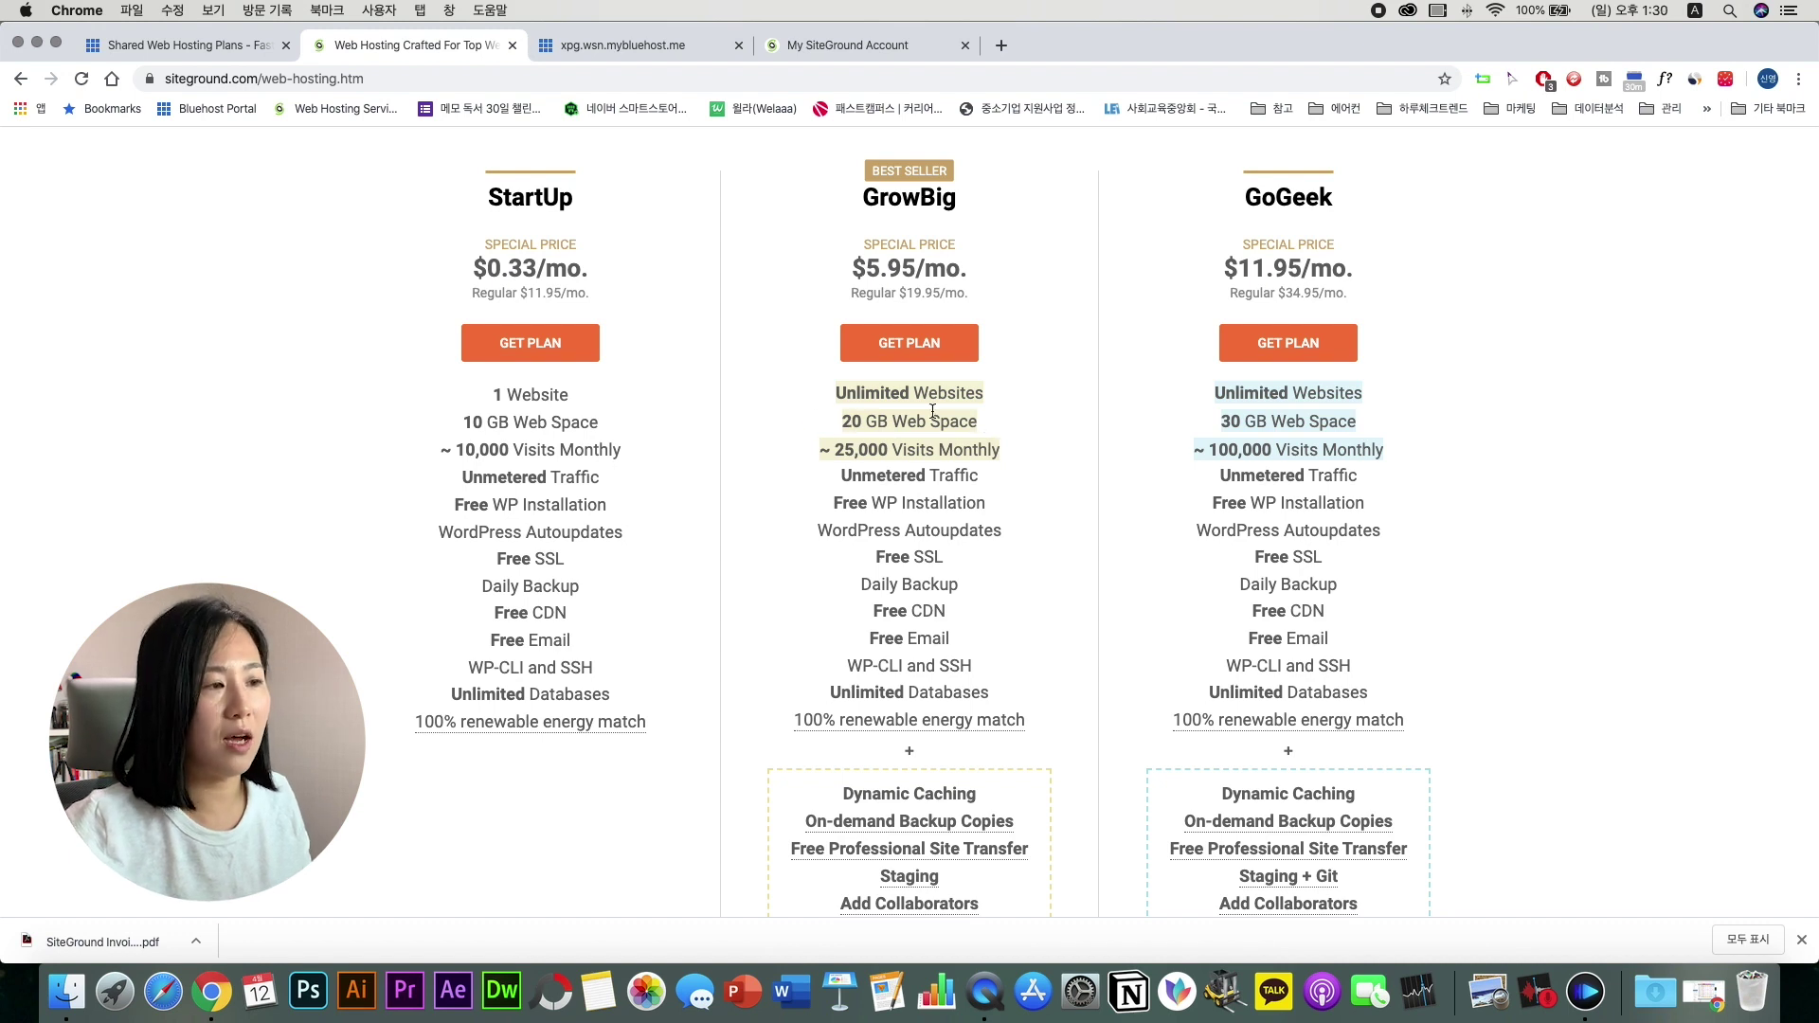
drag(965, 563, 864, 559)
click(804, 531)
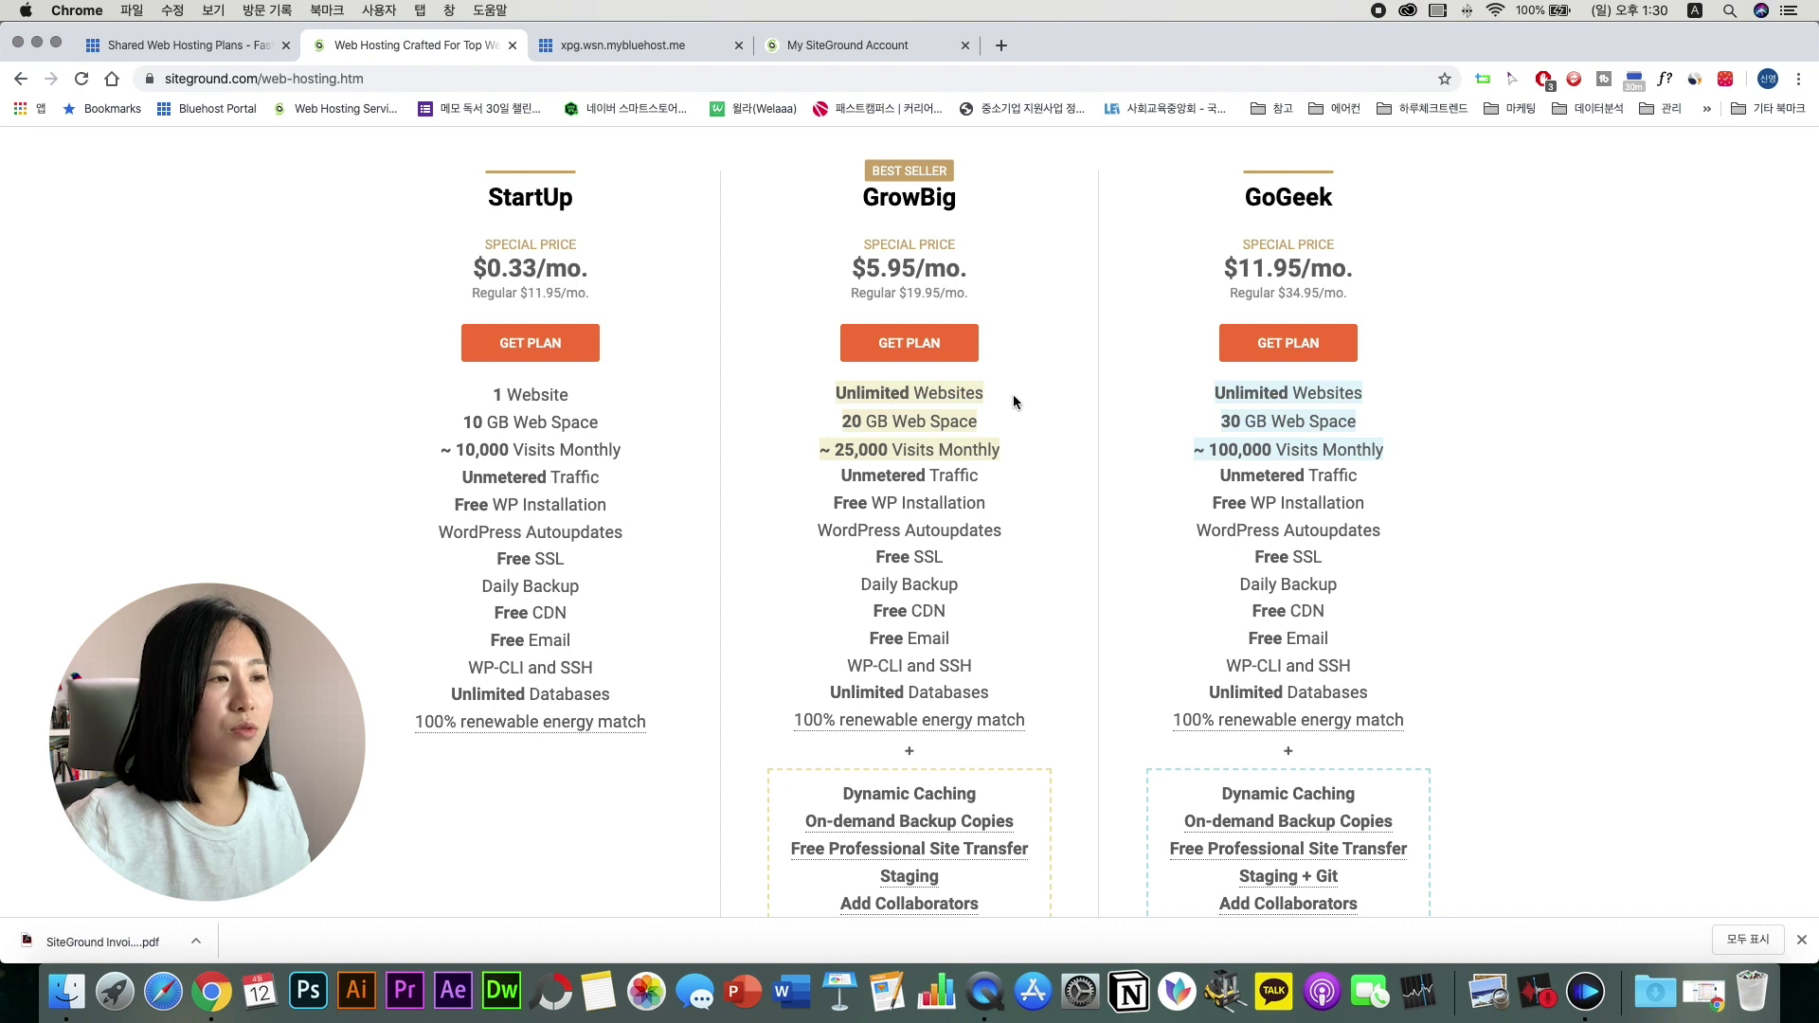
Step: Note Bluehost's Choice Plus $6.95/mo price and open the site's billing history
click(231, 49)
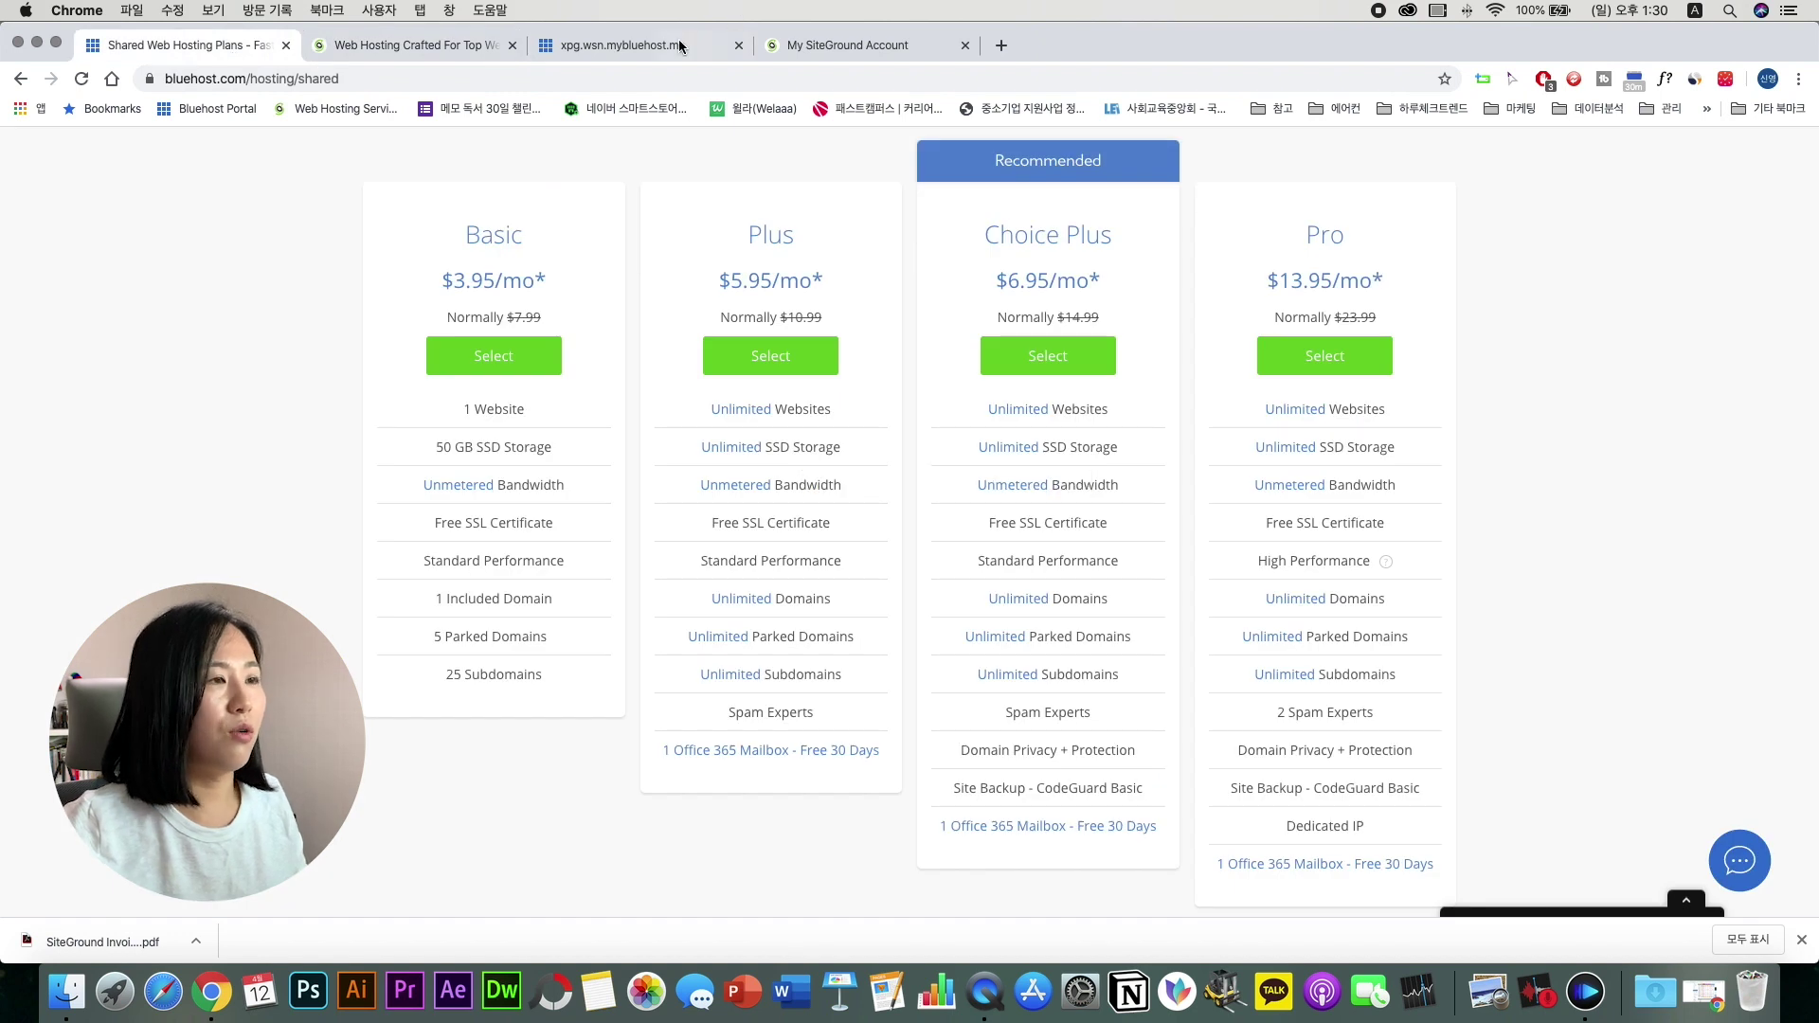
mouse_move(1014, 453)
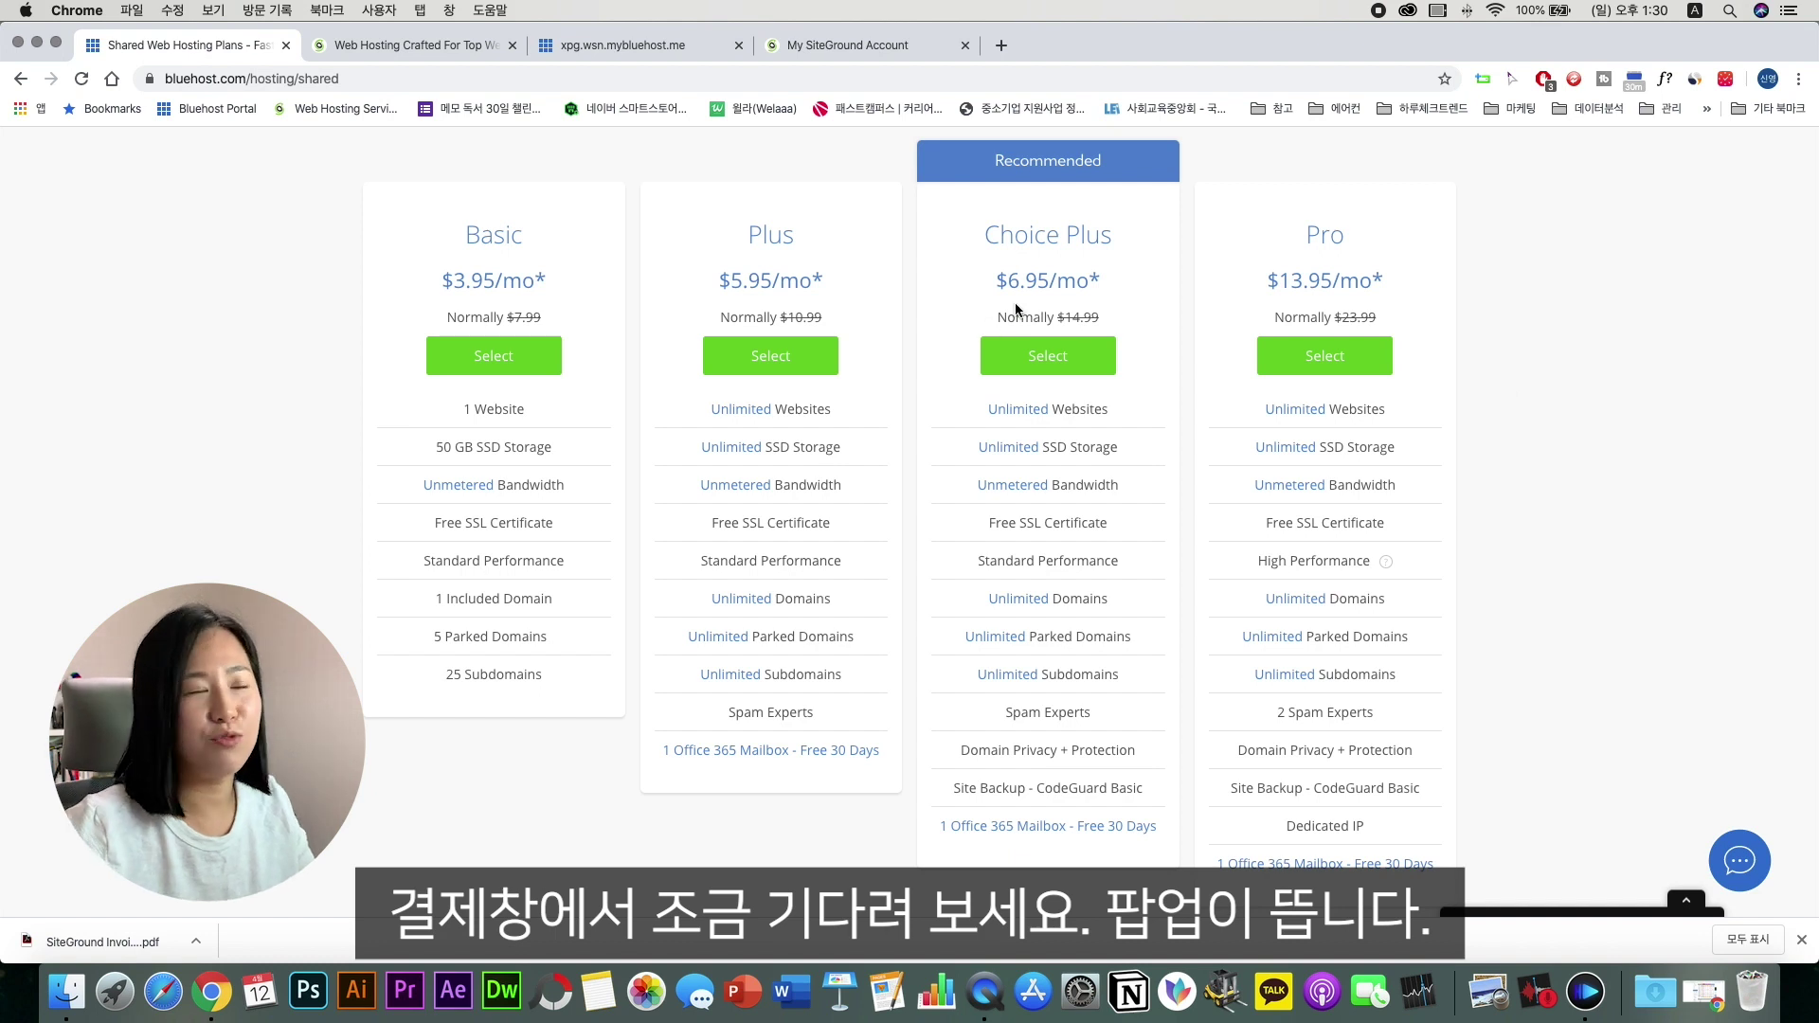
drag(998, 287, 1067, 280)
click(1079, 296)
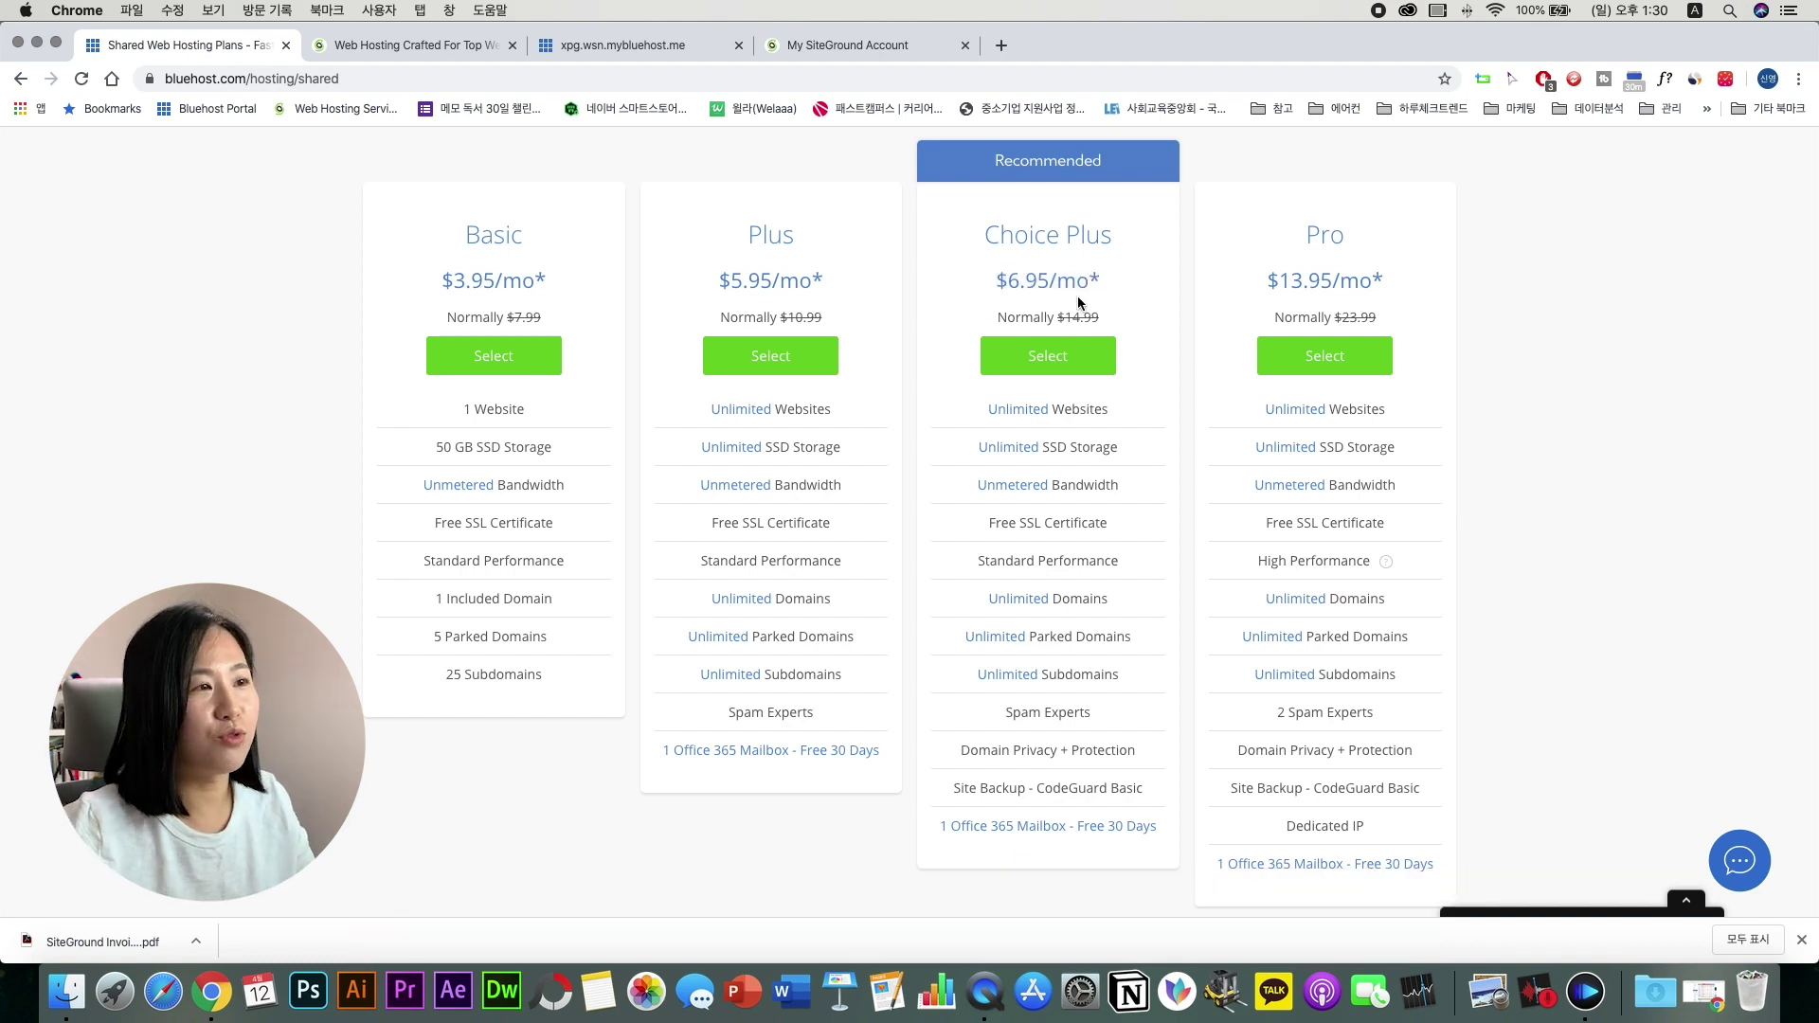
click(655, 38)
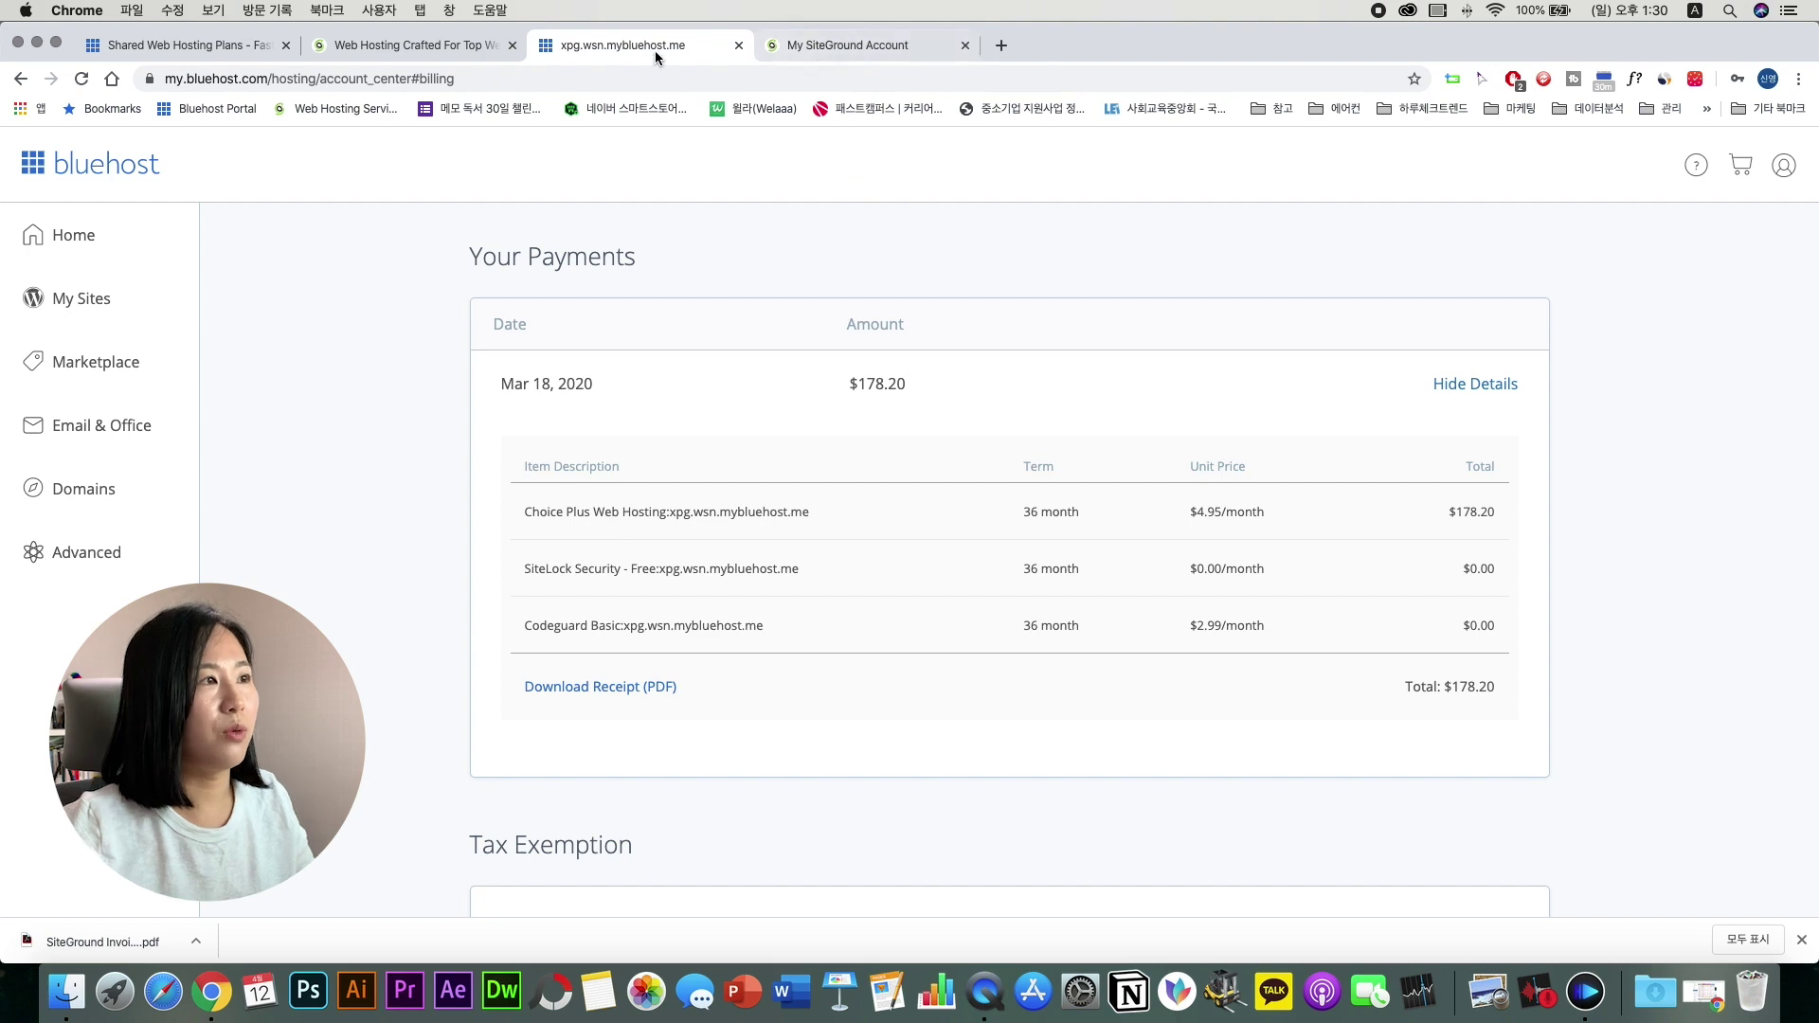
Step: Check SiteGround's $214.20 payment for 3-year GrowBig, then go back to Bluehost's plans
click(380, 44)
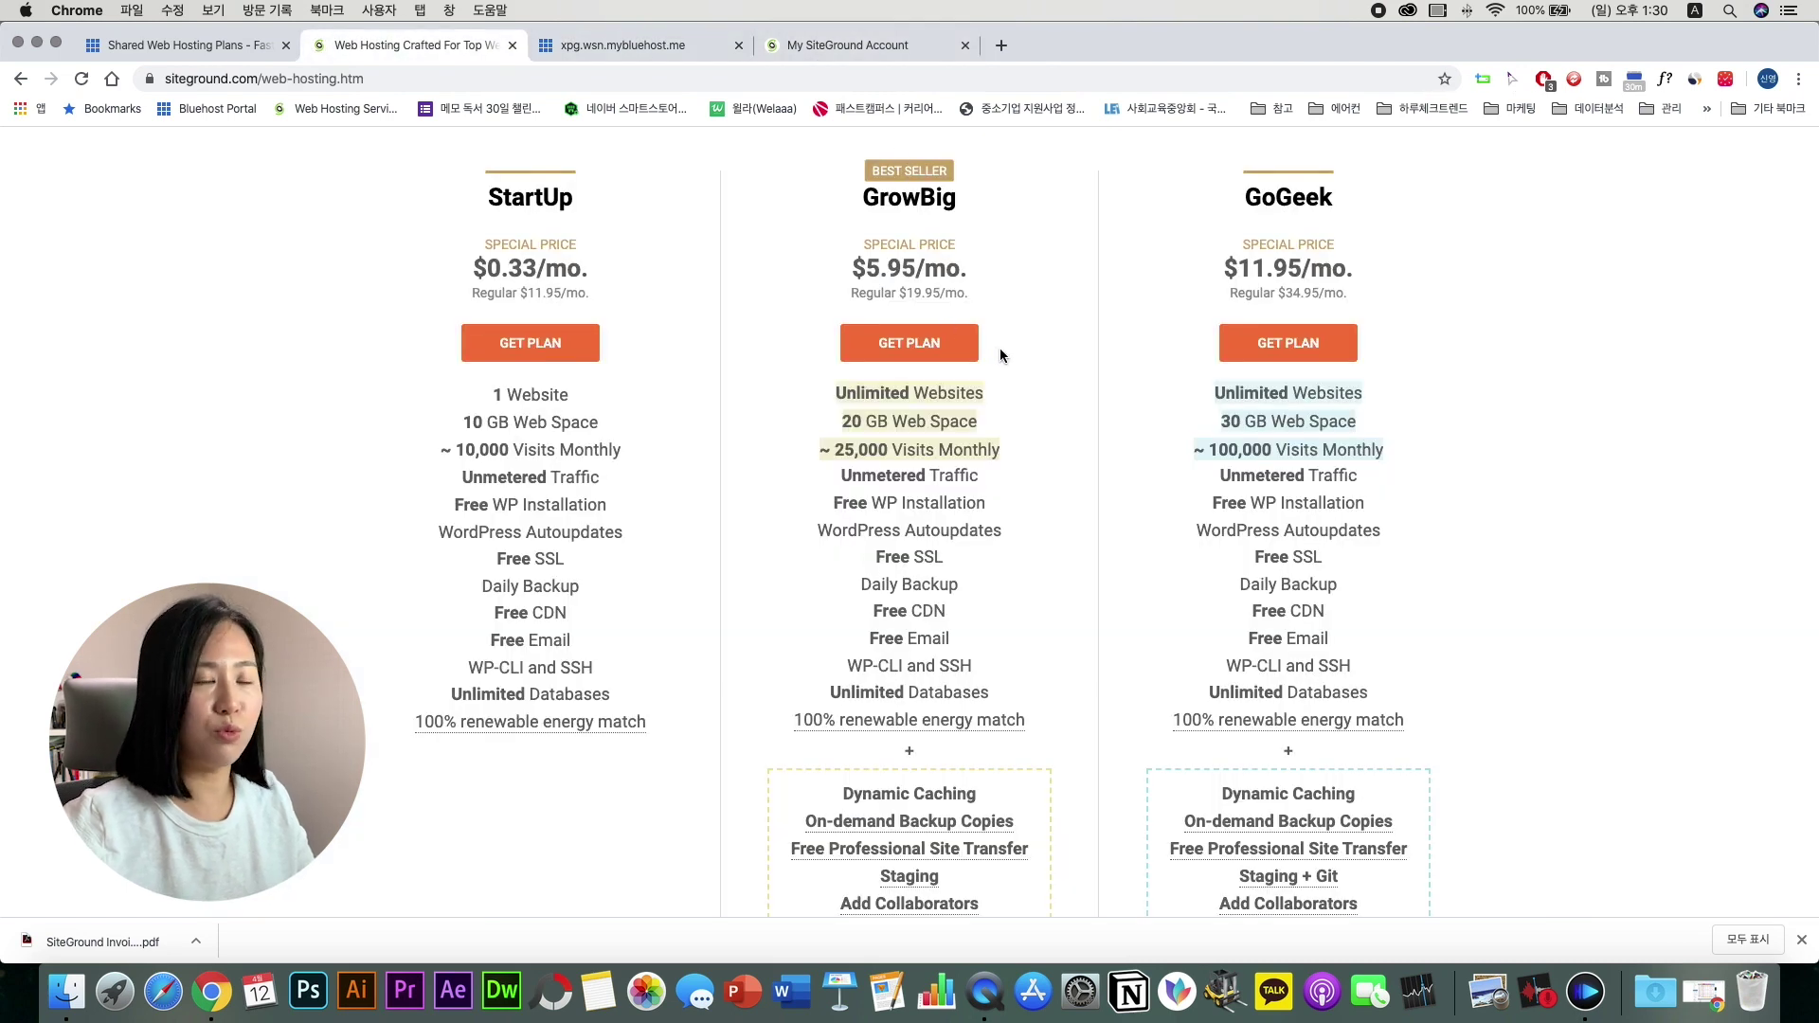
click(845, 51)
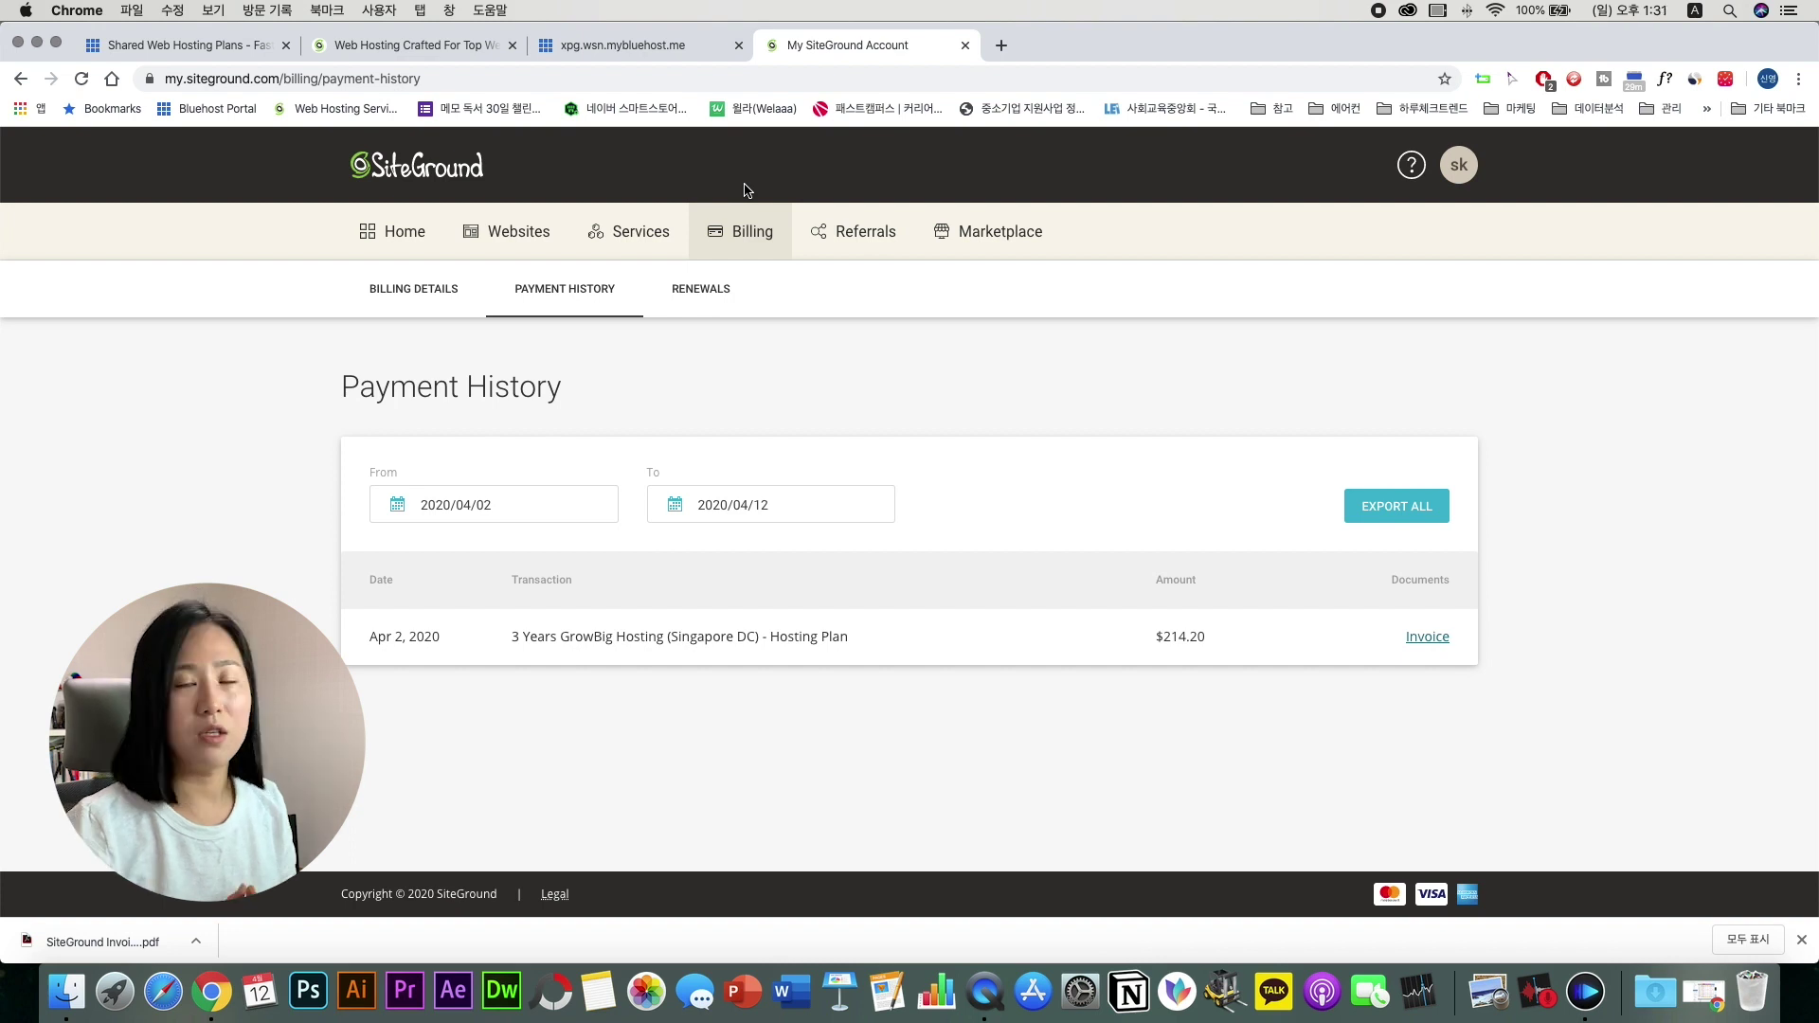
click(218, 45)
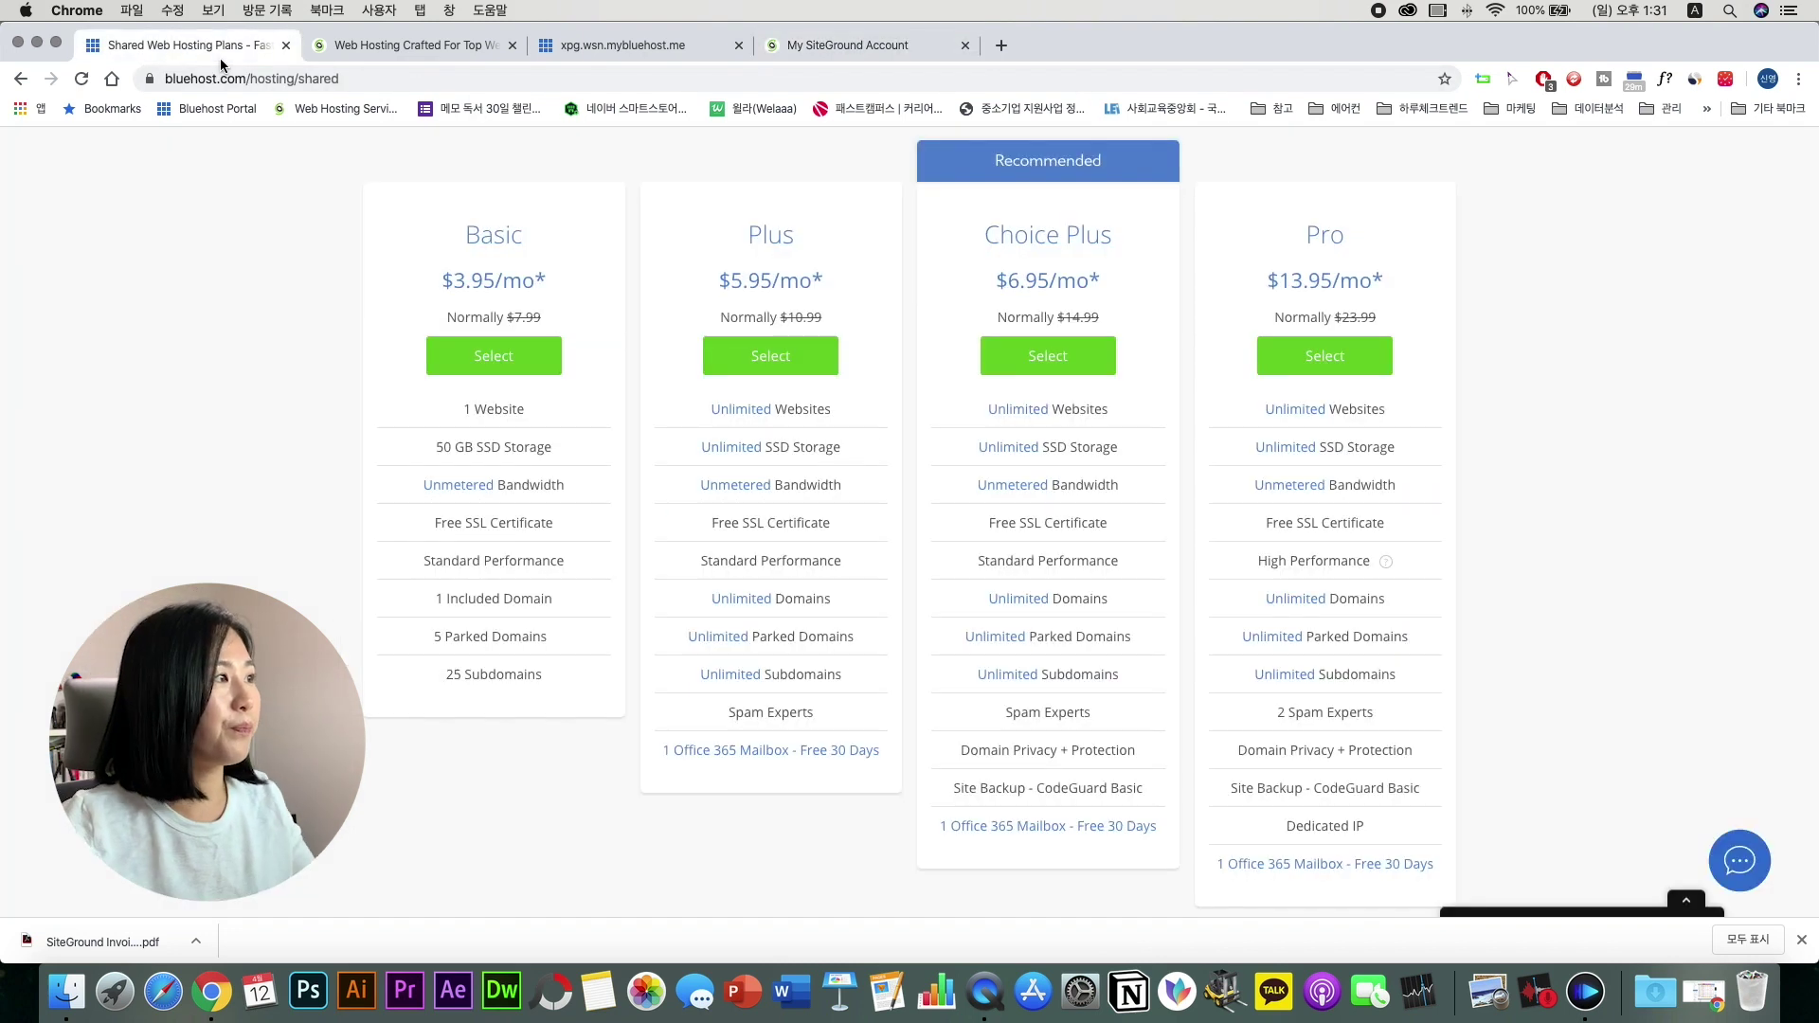
mouse_move(1013, 686)
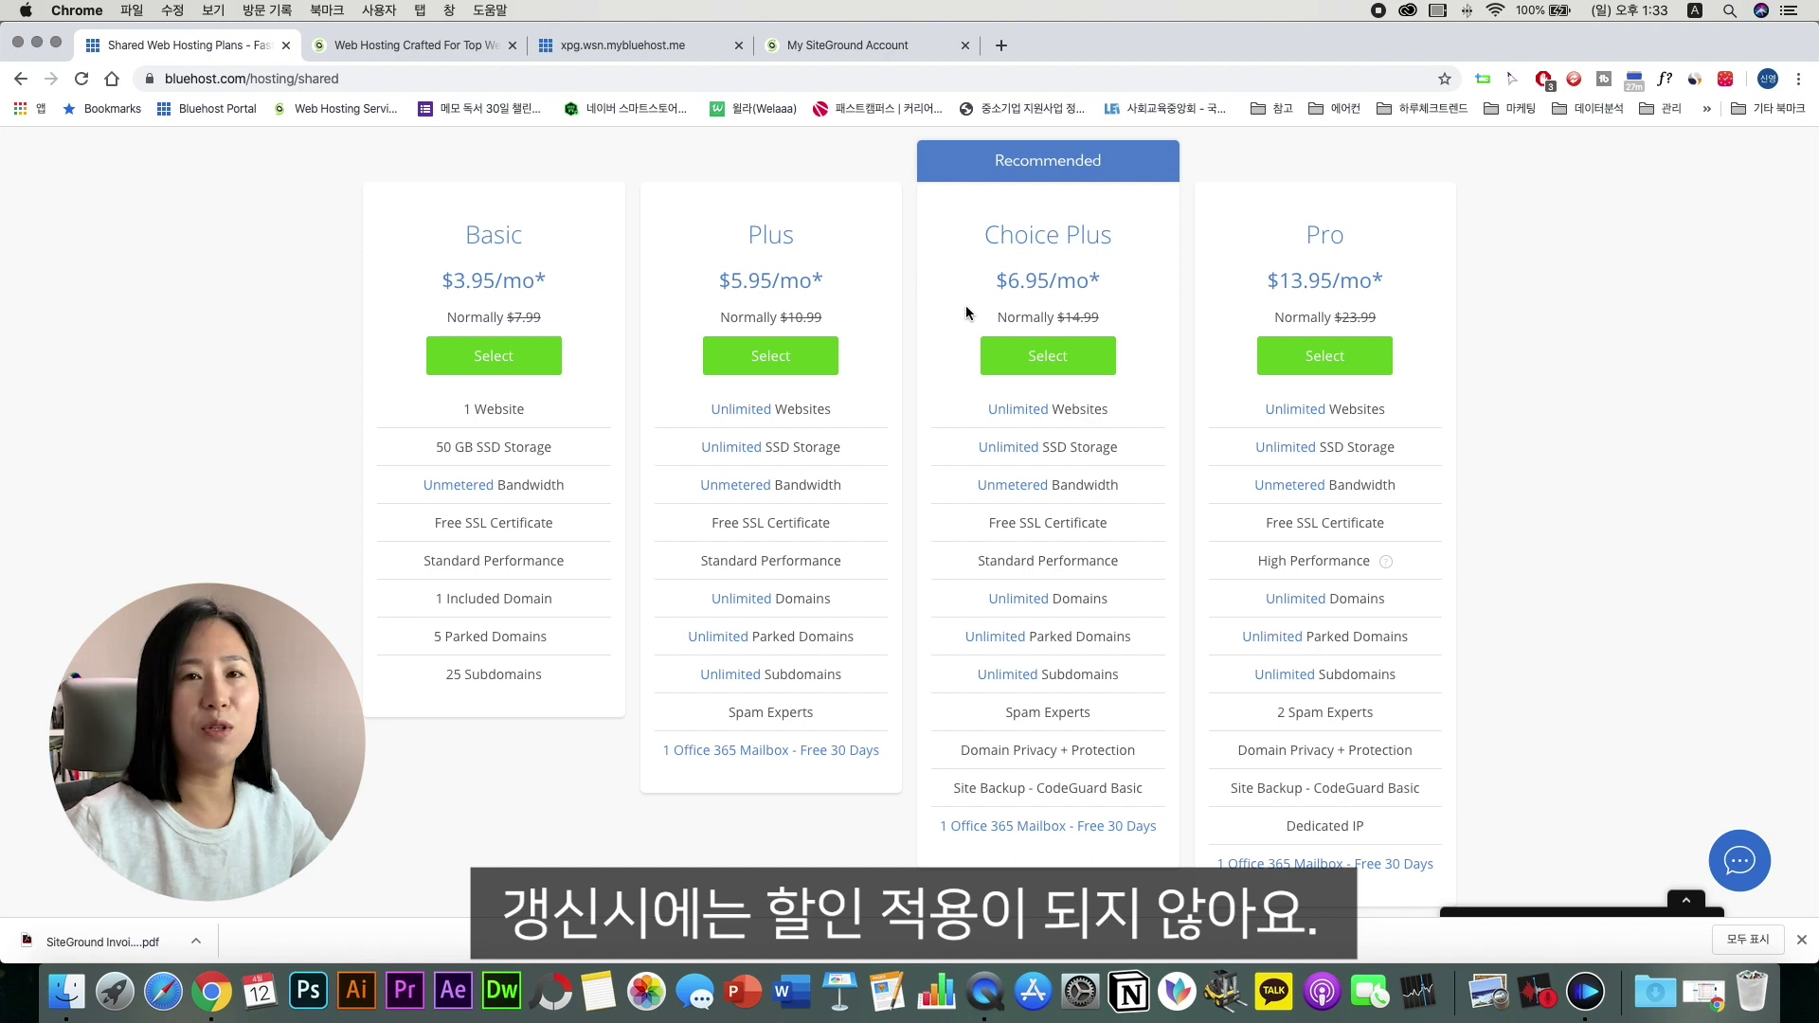
Step: Compare regular prices: Choice Plus normally $14.99 versus GrowBig's $19.95/mo
drag(995, 318, 1081, 318)
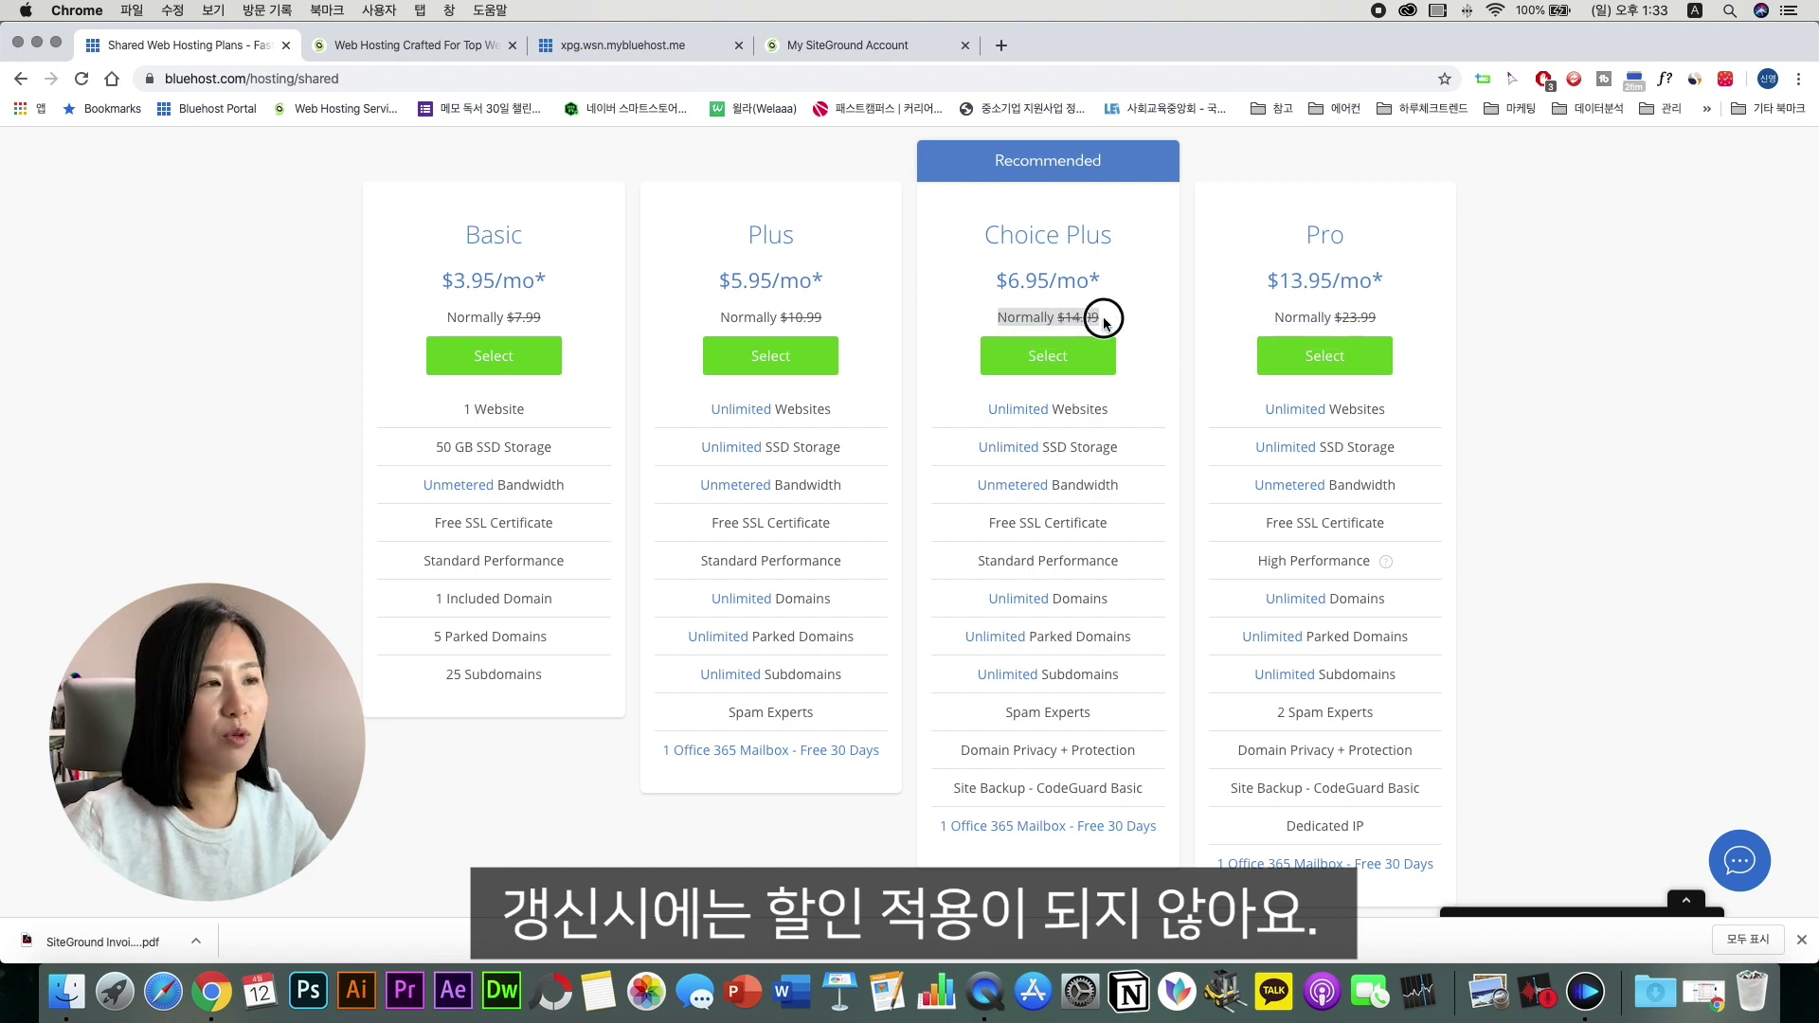
click(991, 322)
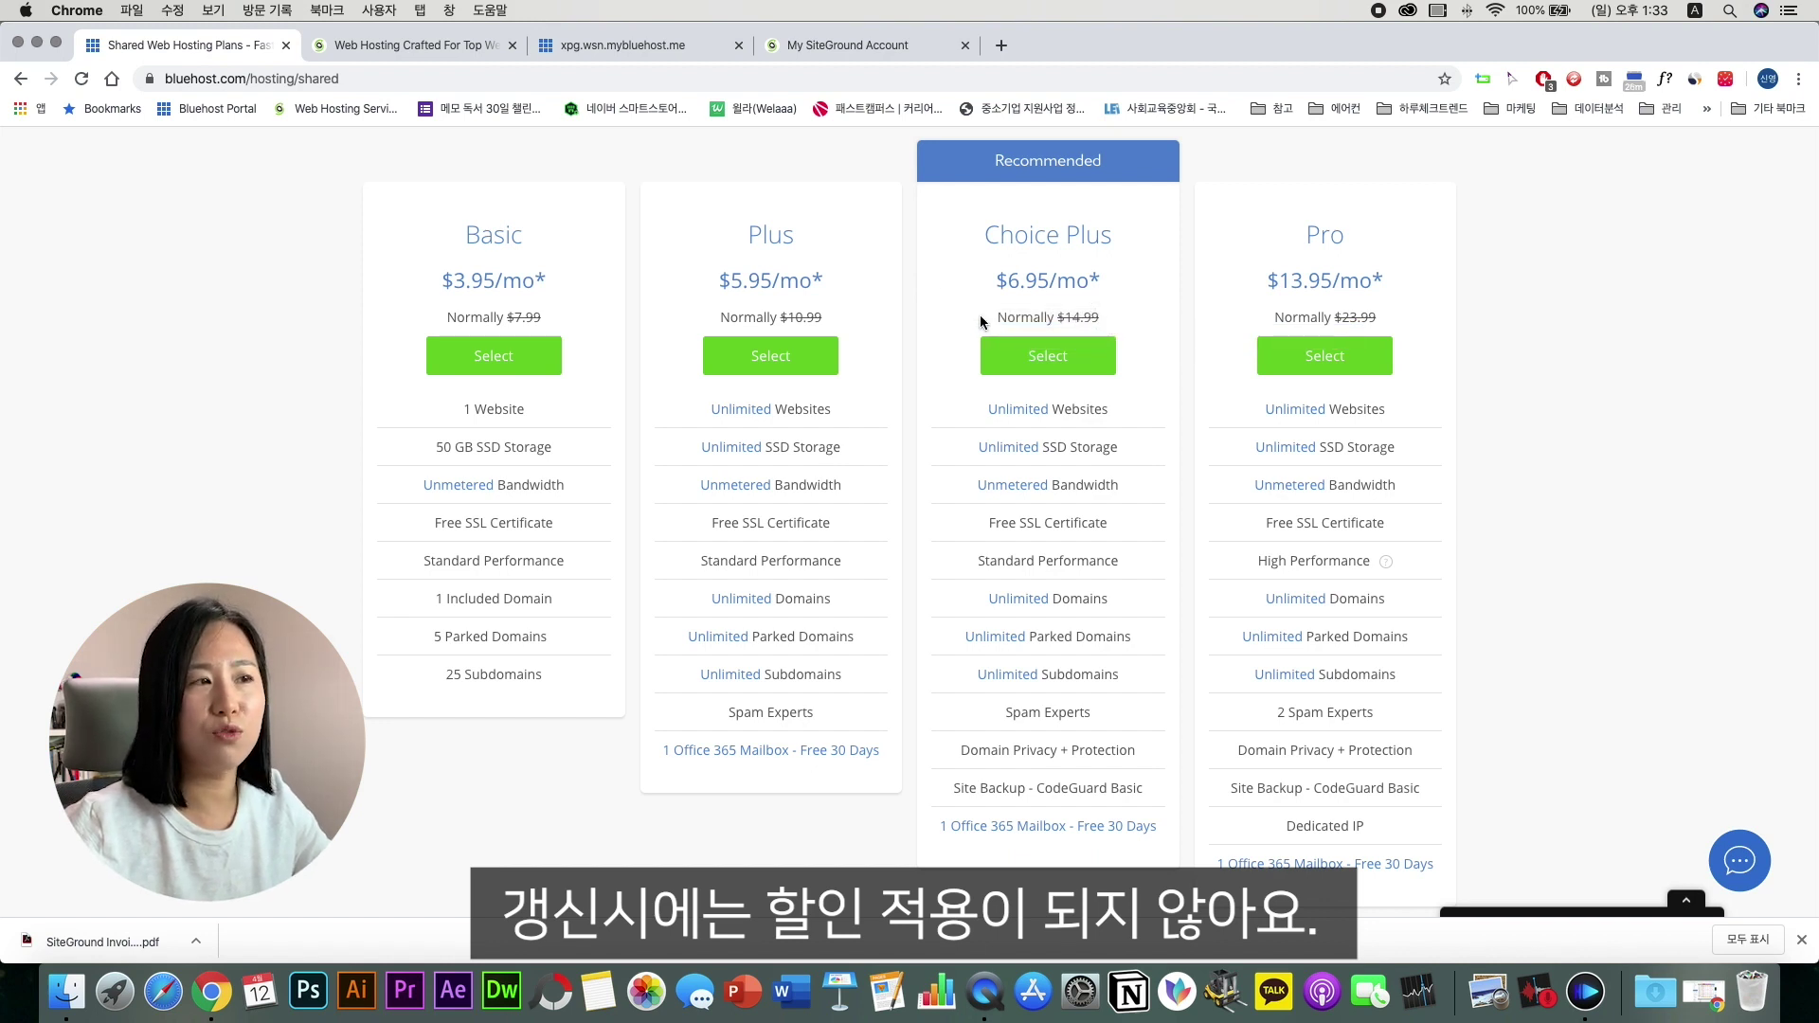
drag(993, 321, 1107, 324)
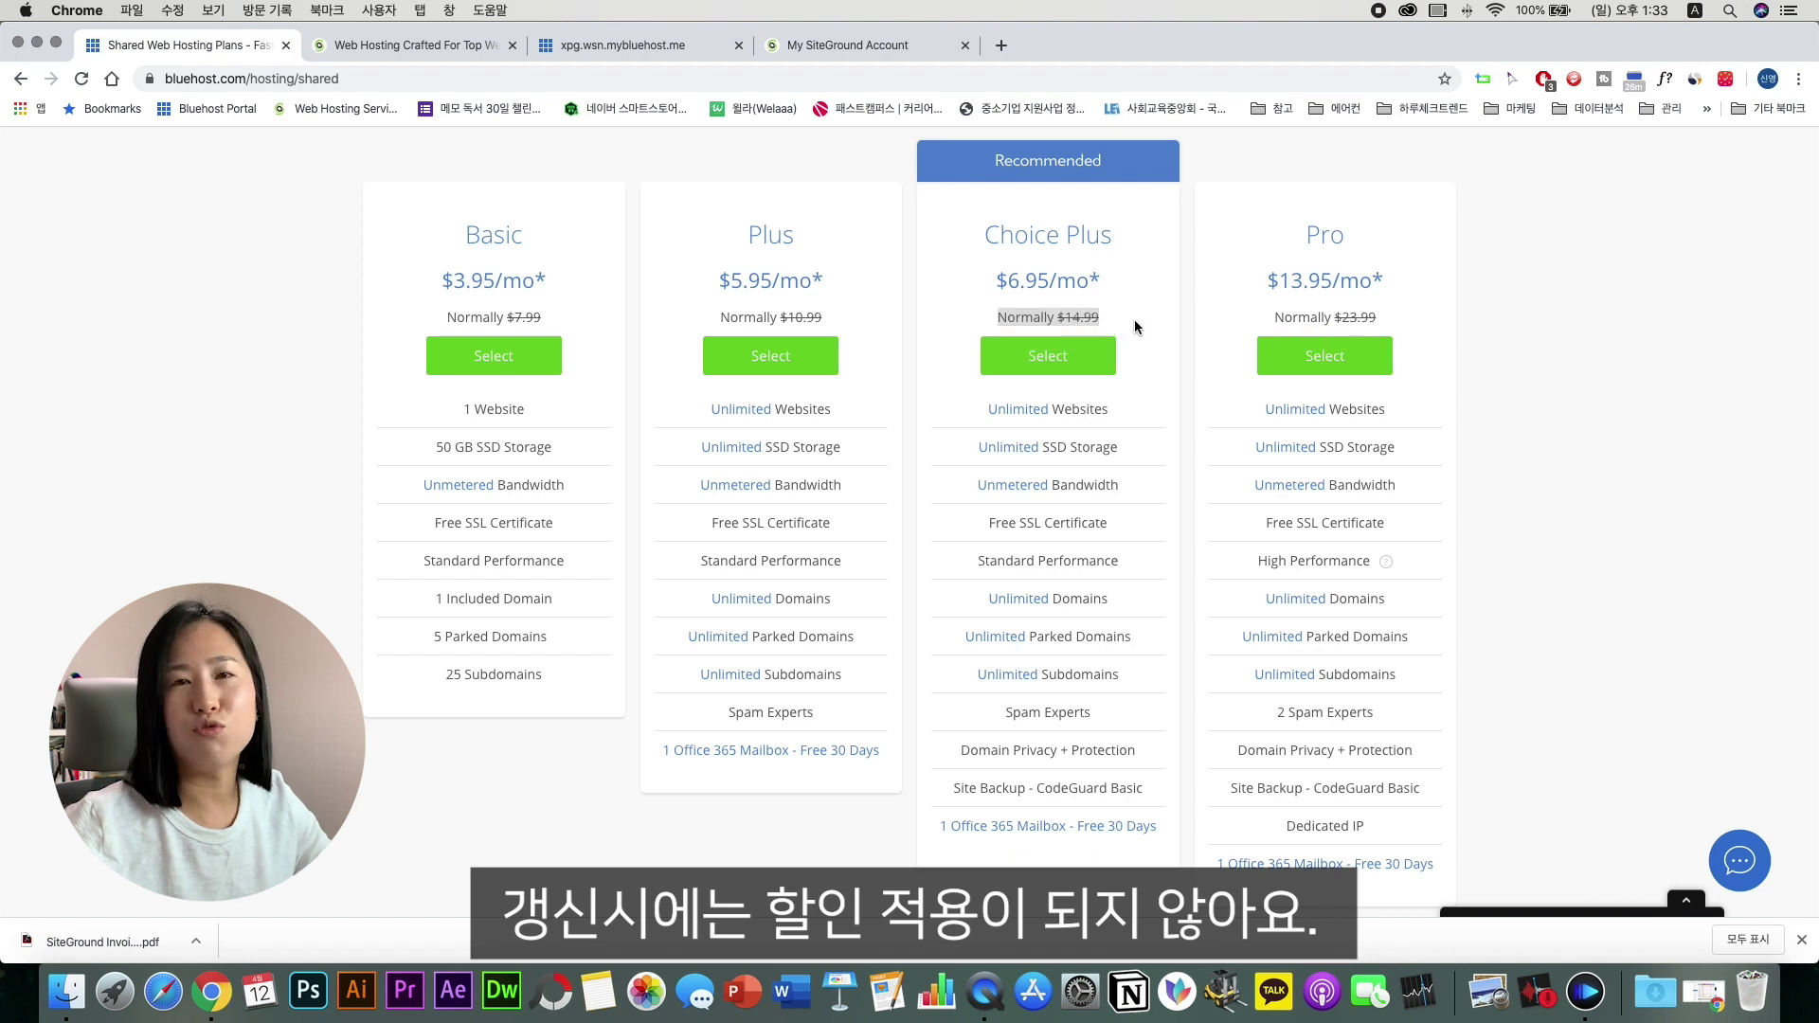
click(1134, 321)
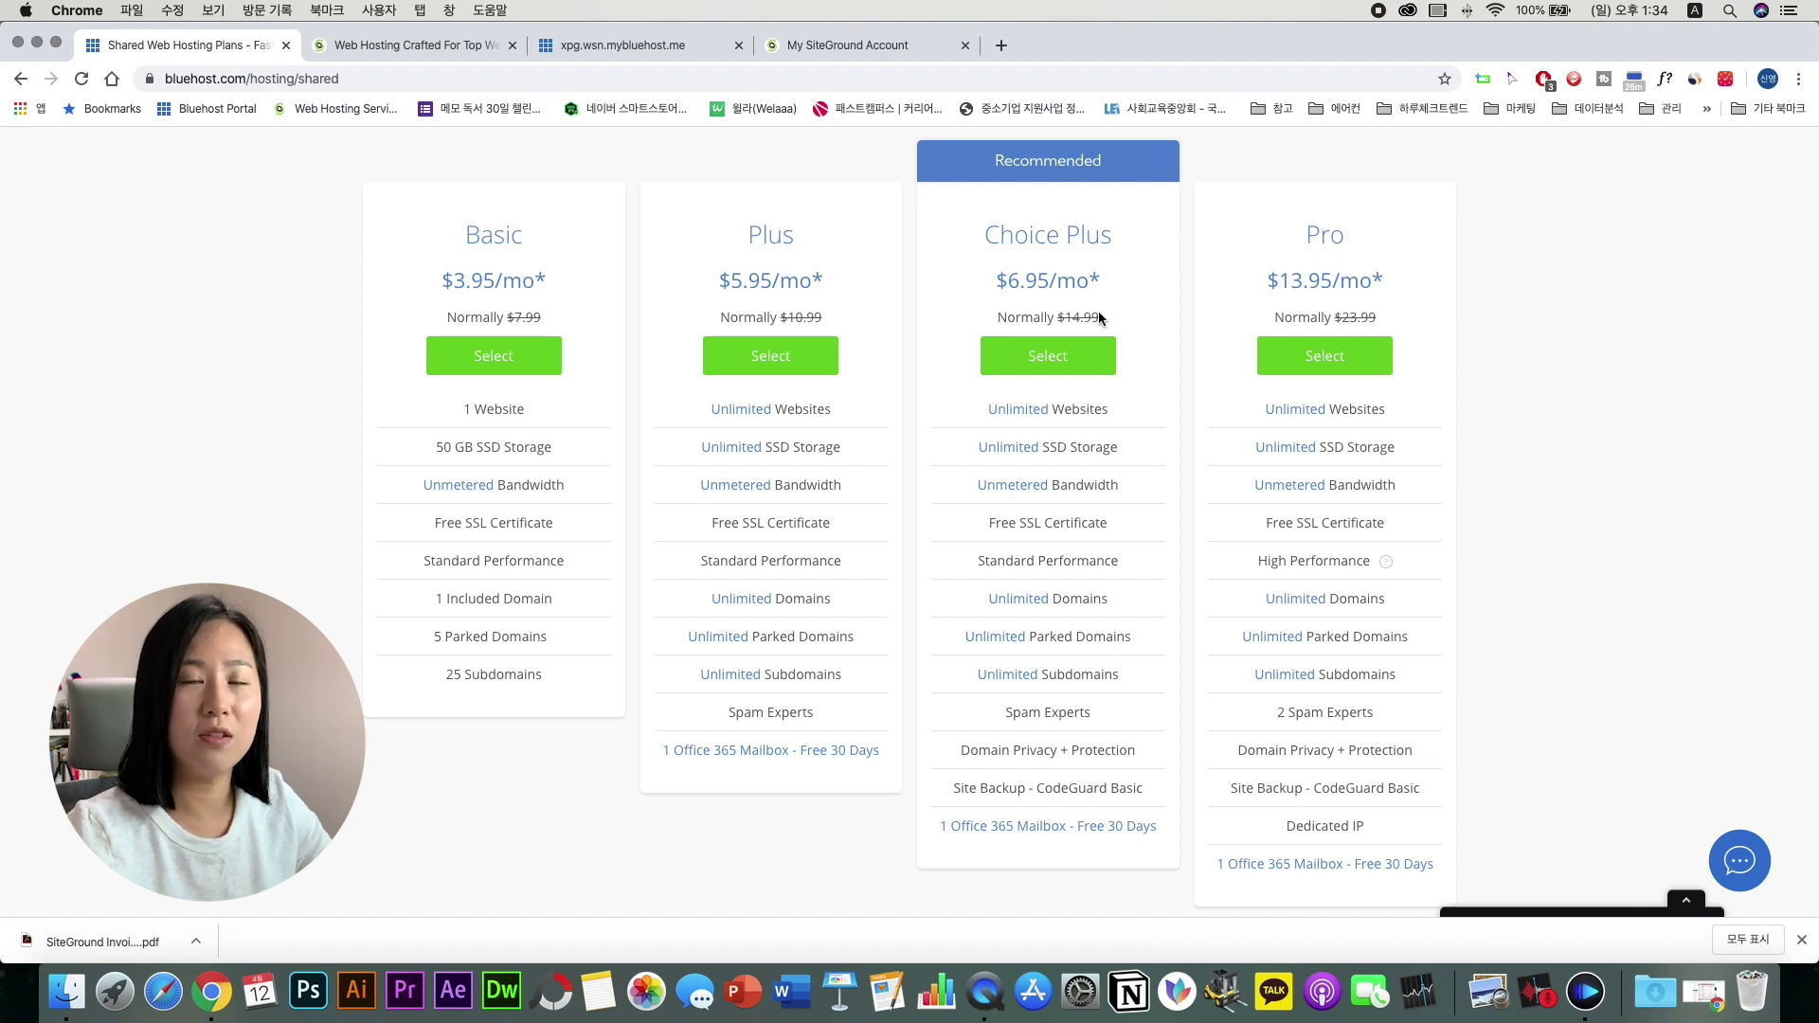
click(355, 45)
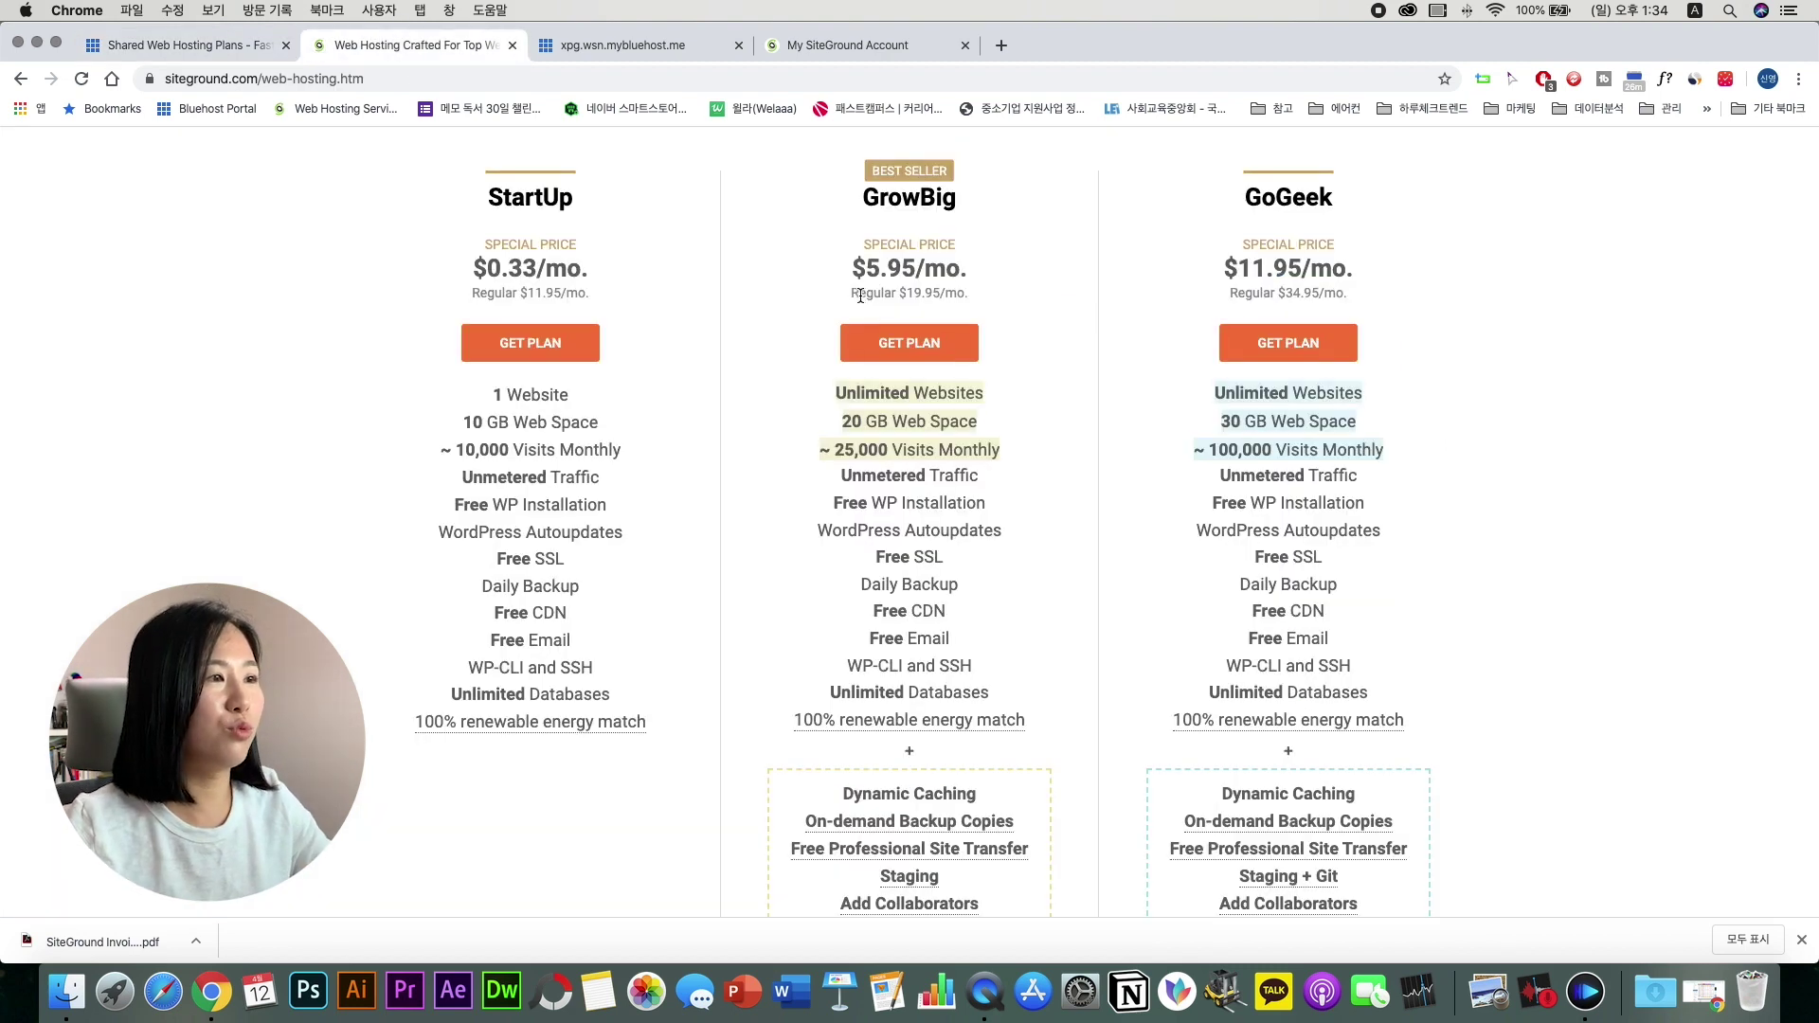
drag(861, 295, 990, 300)
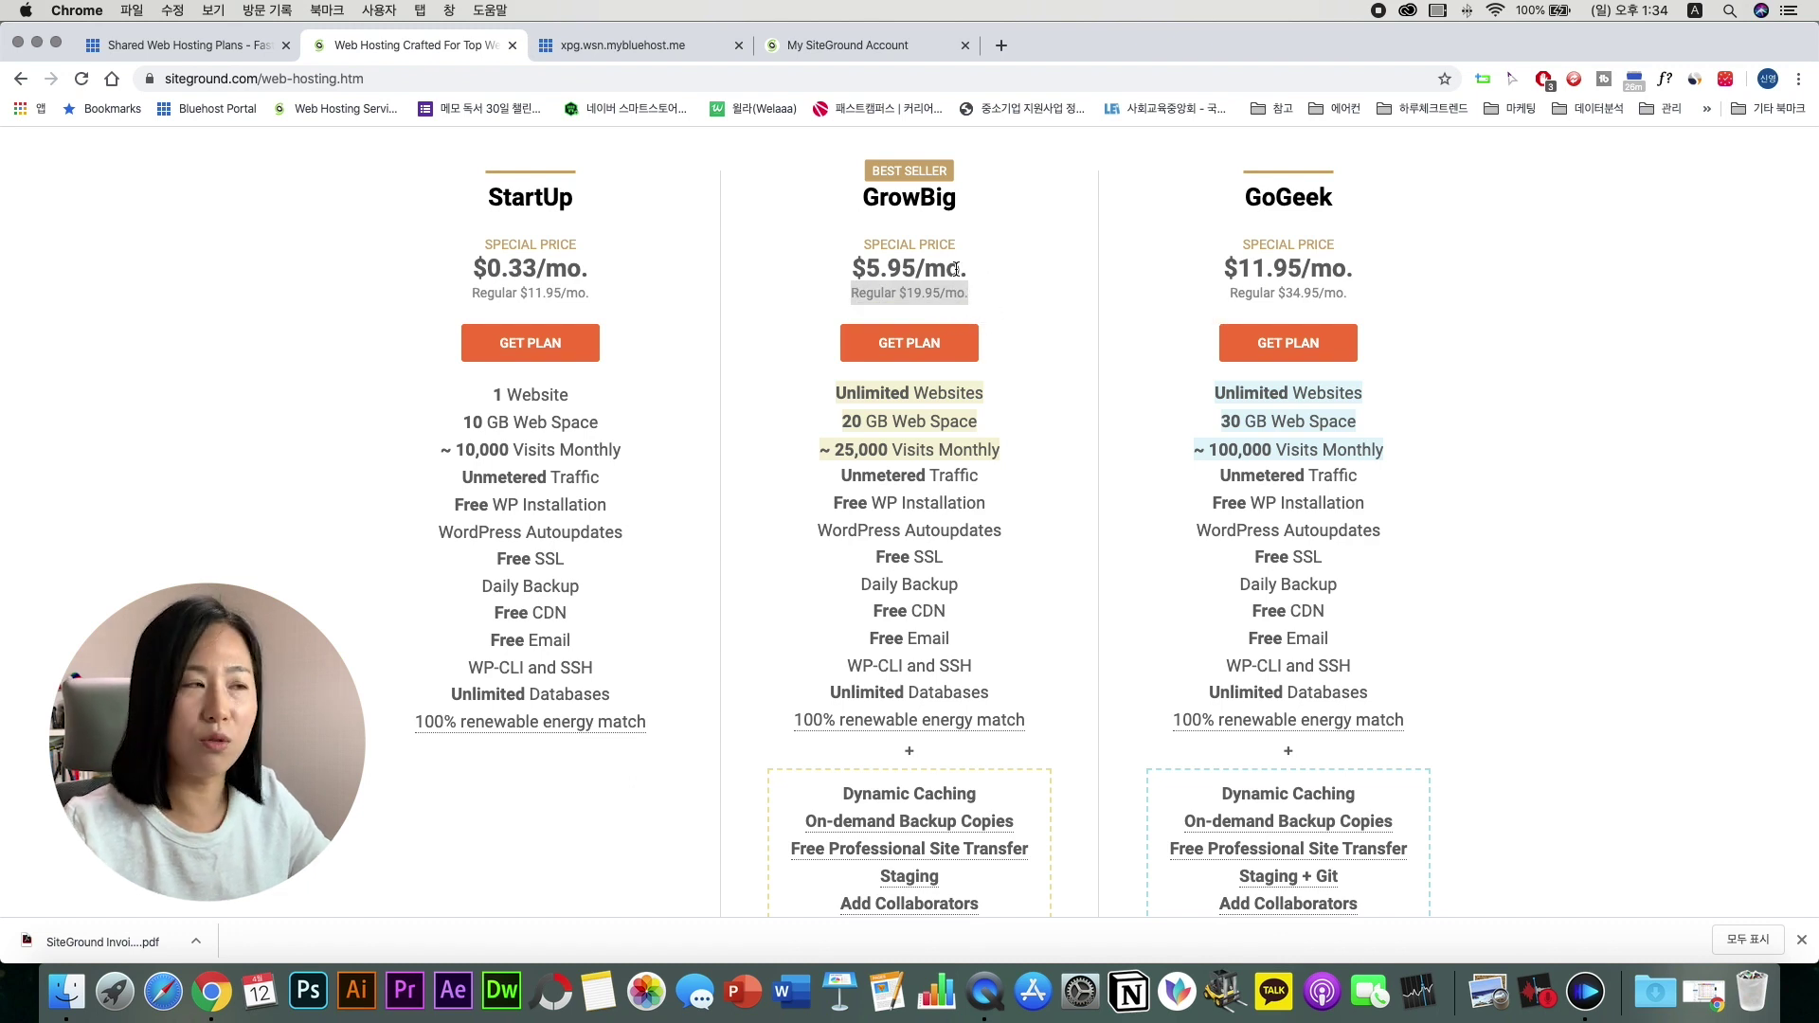
click(1001, 308)
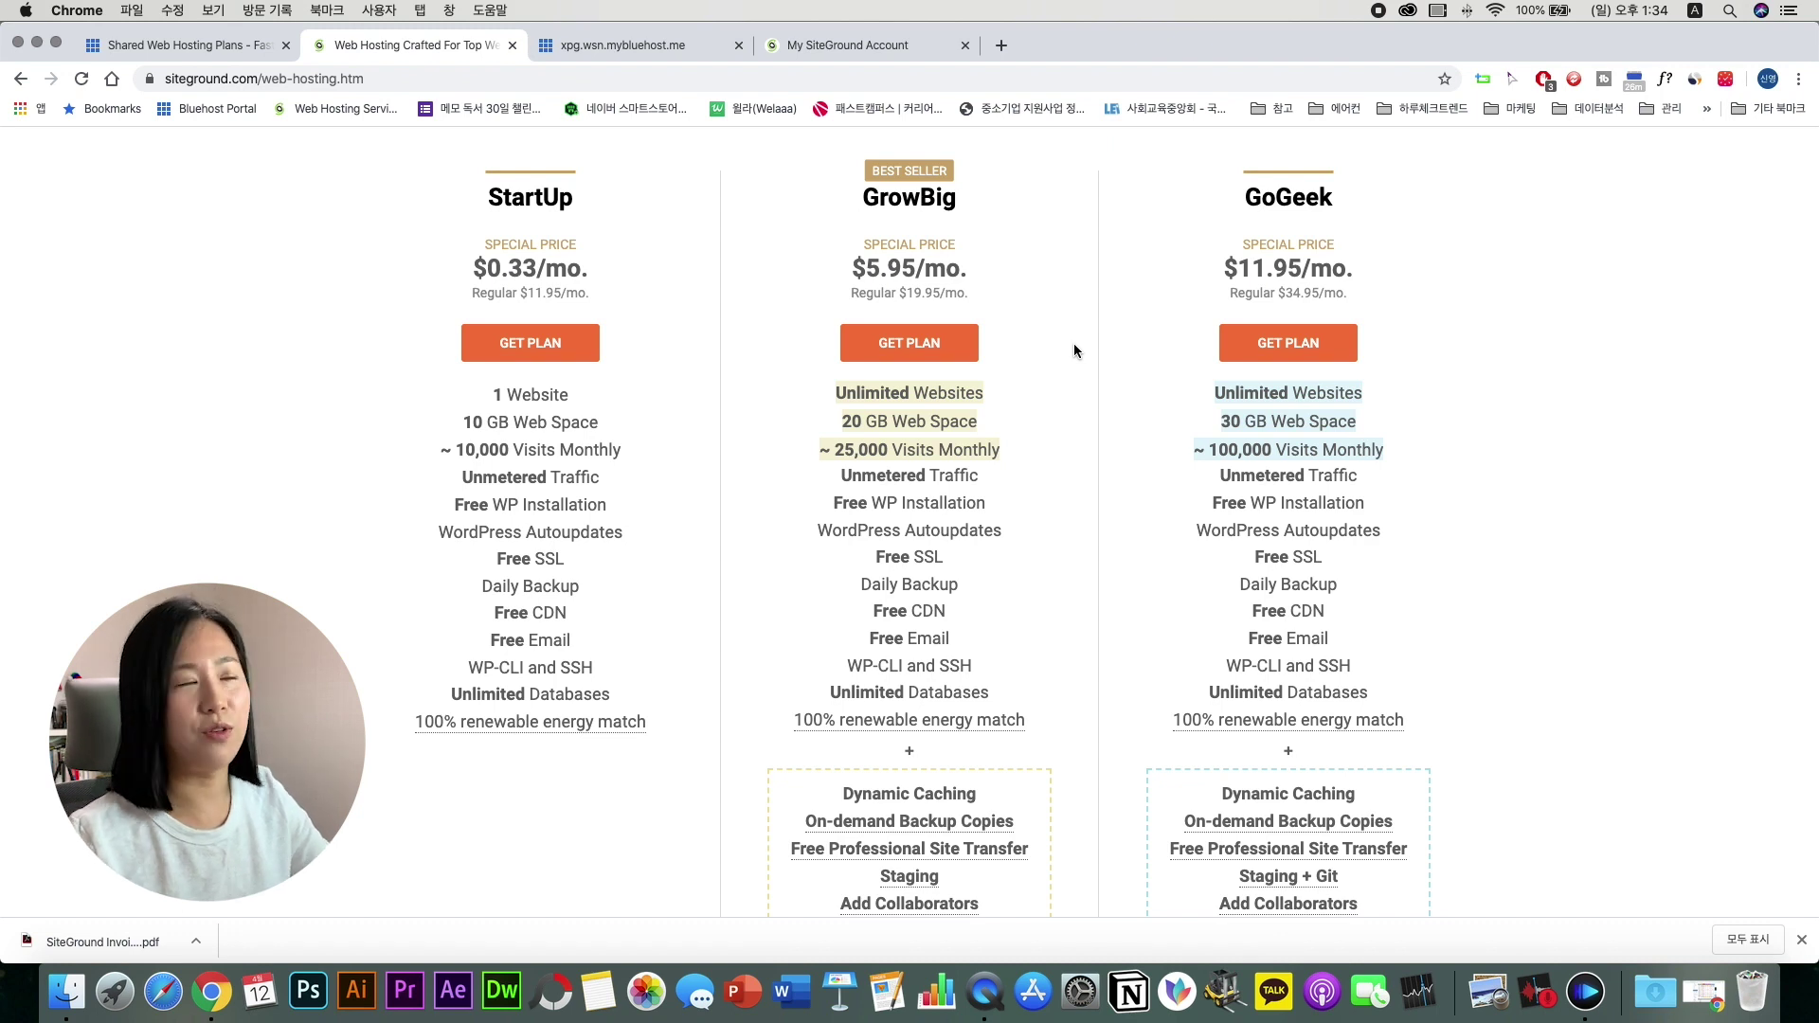
scroll(1072, 349, up, 1)
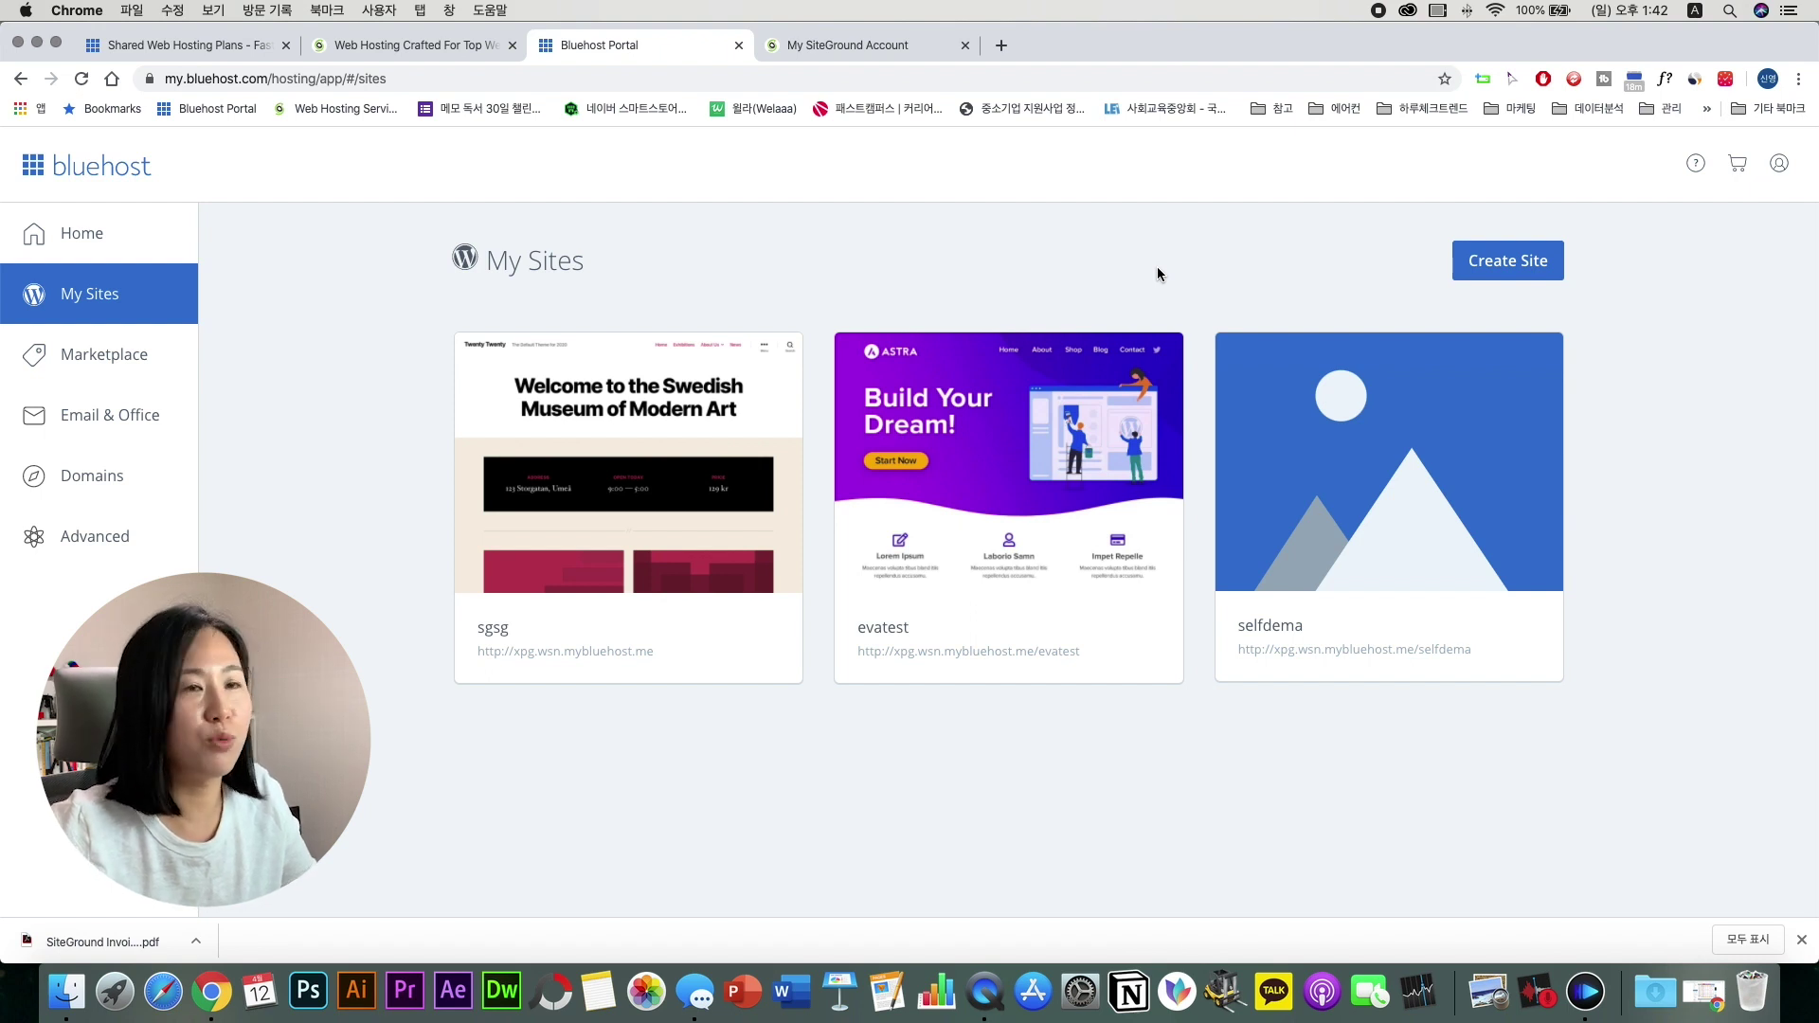
Step: Create a new WordPress site with Site Name and Tagline both set to test_web
mouse_move(1349, 385)
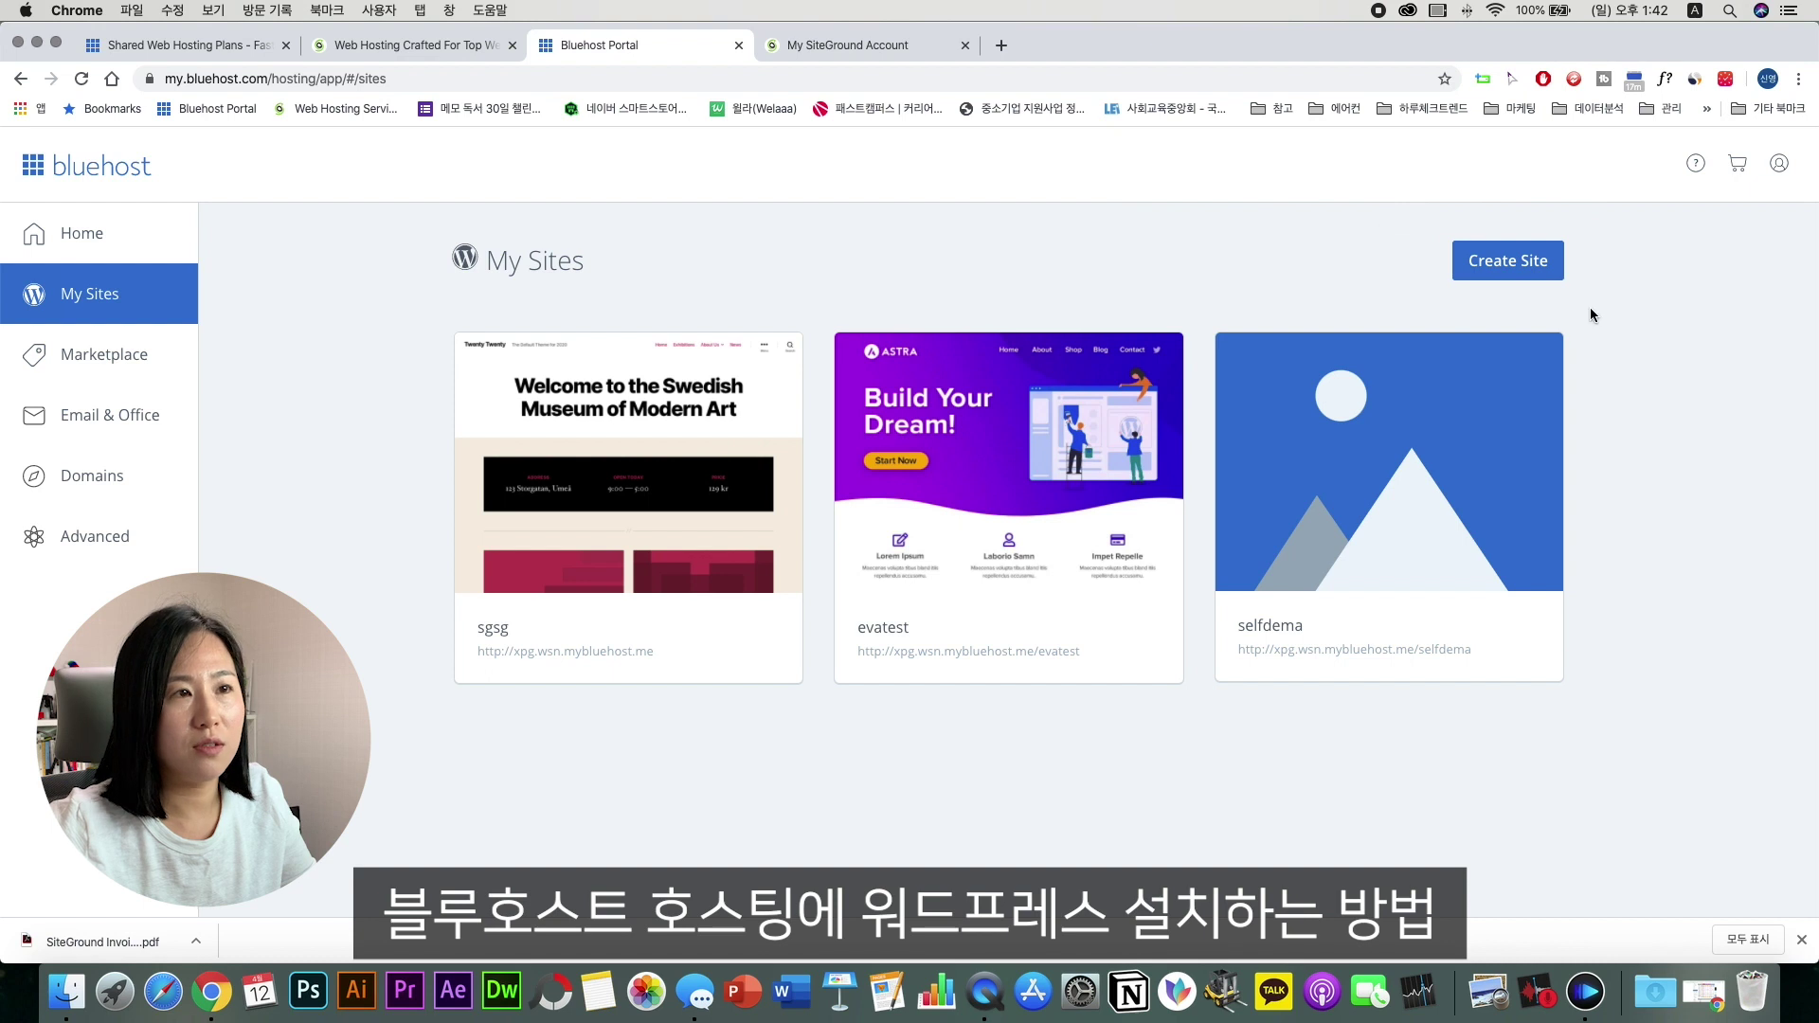
click(1543, 275)
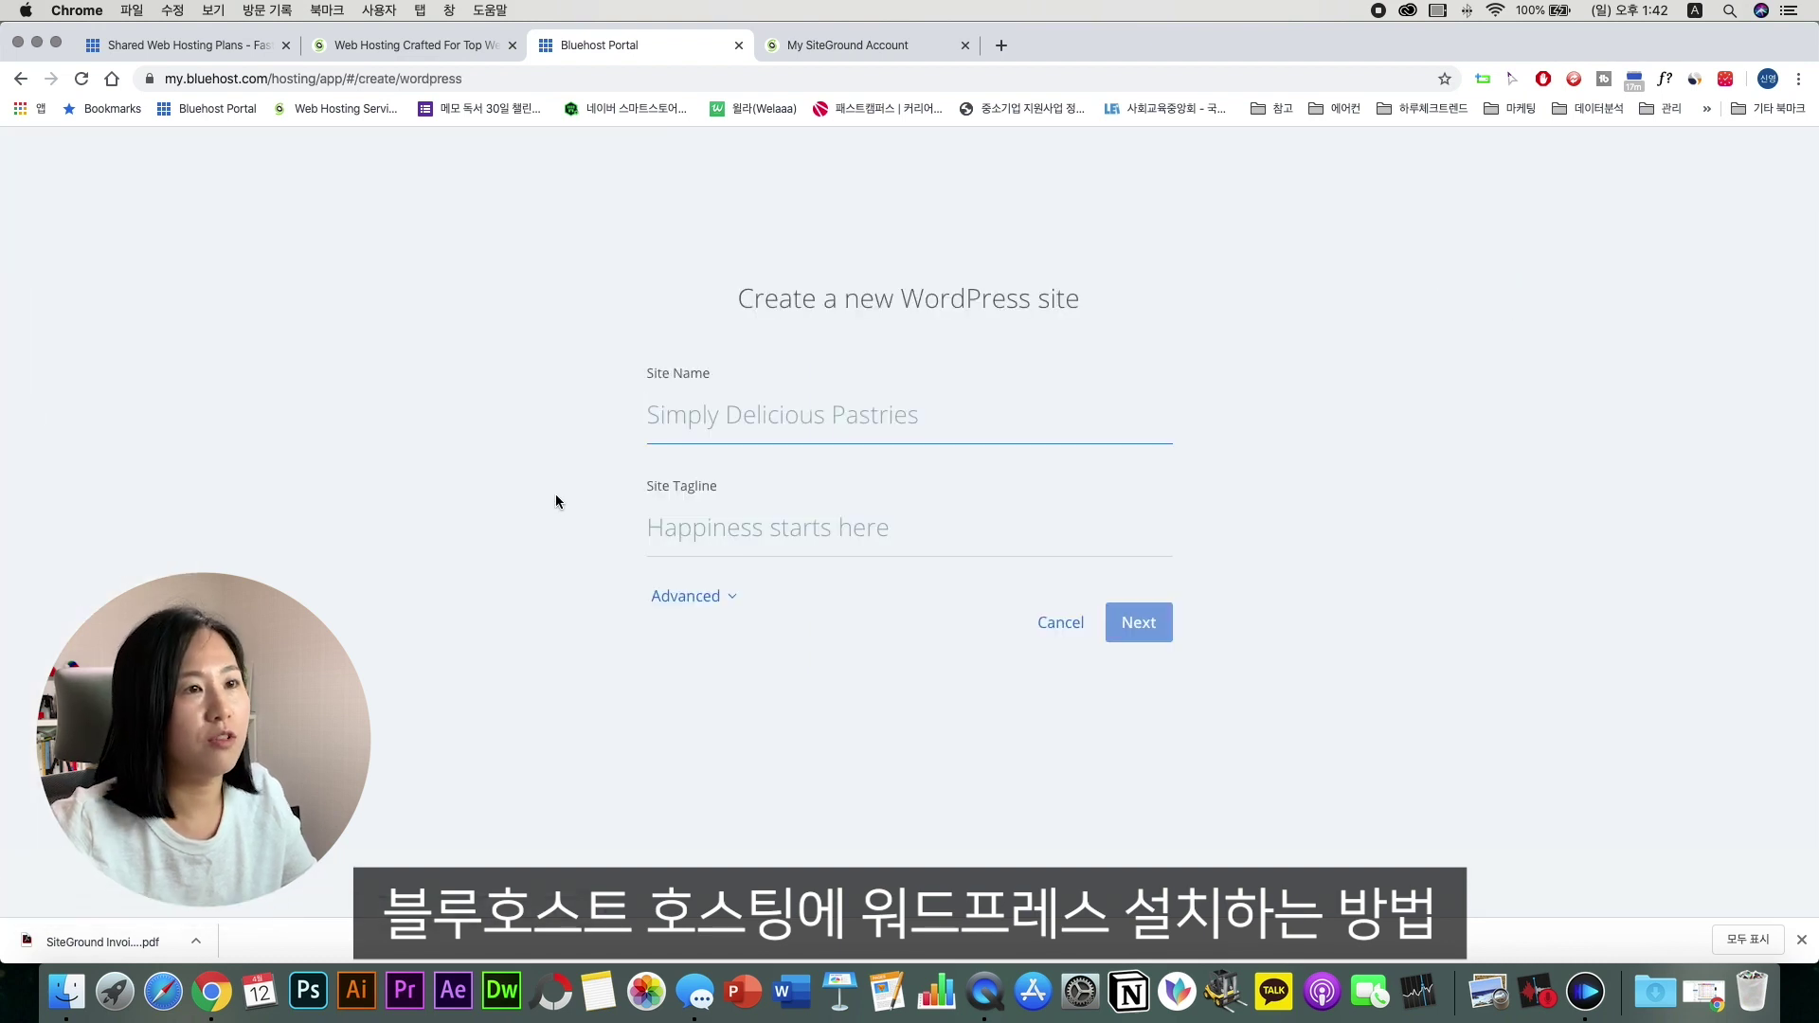
click(762, 414)
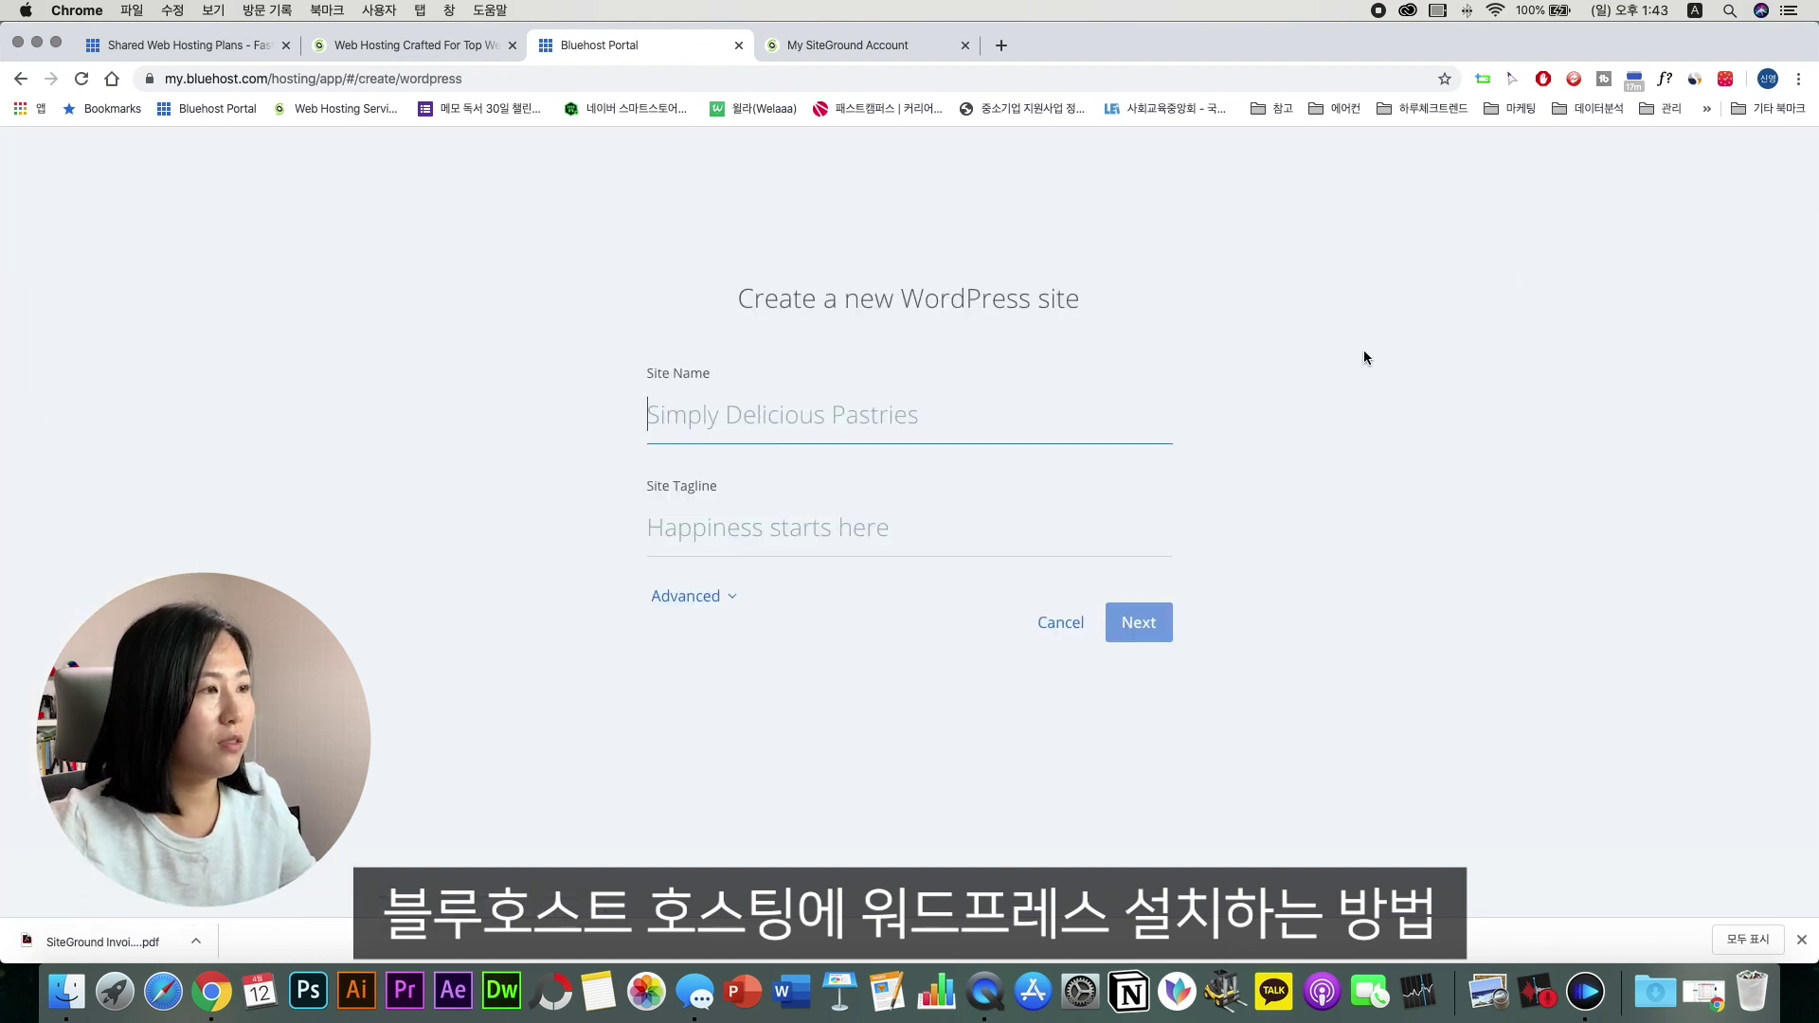
text(tes)
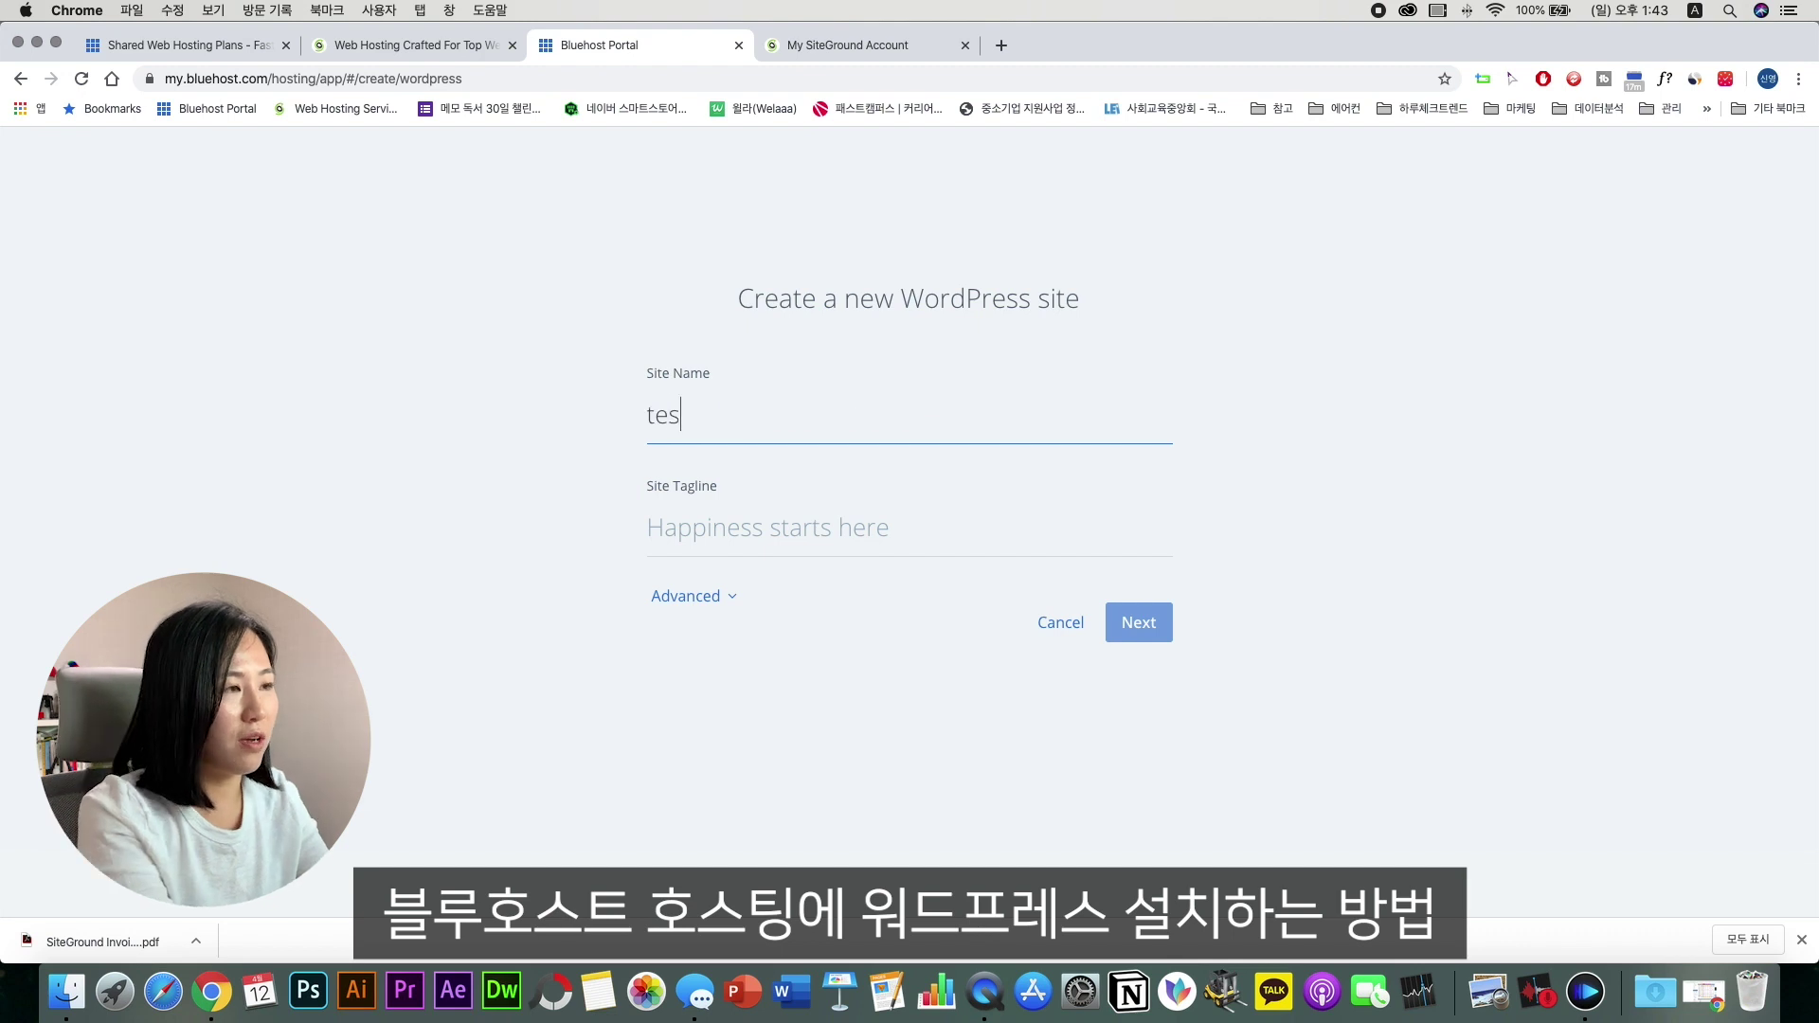
text(t_)
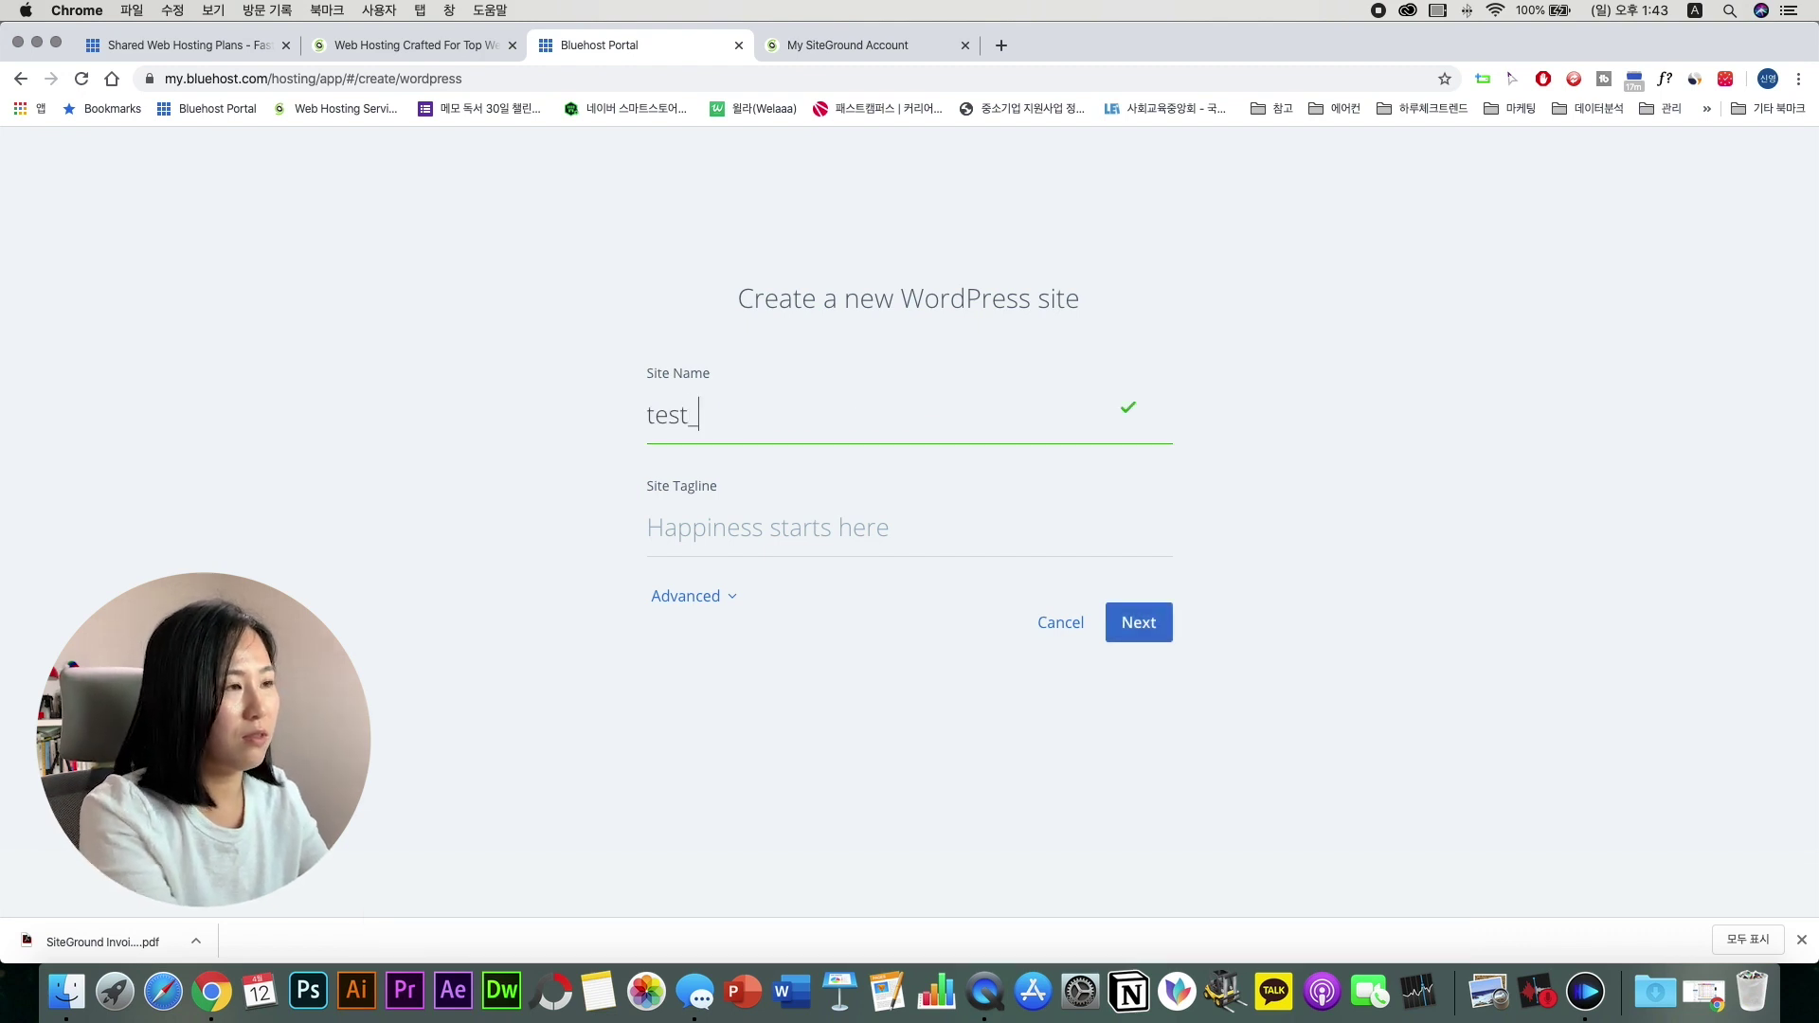
text(web)
key(Tab)
text(te)
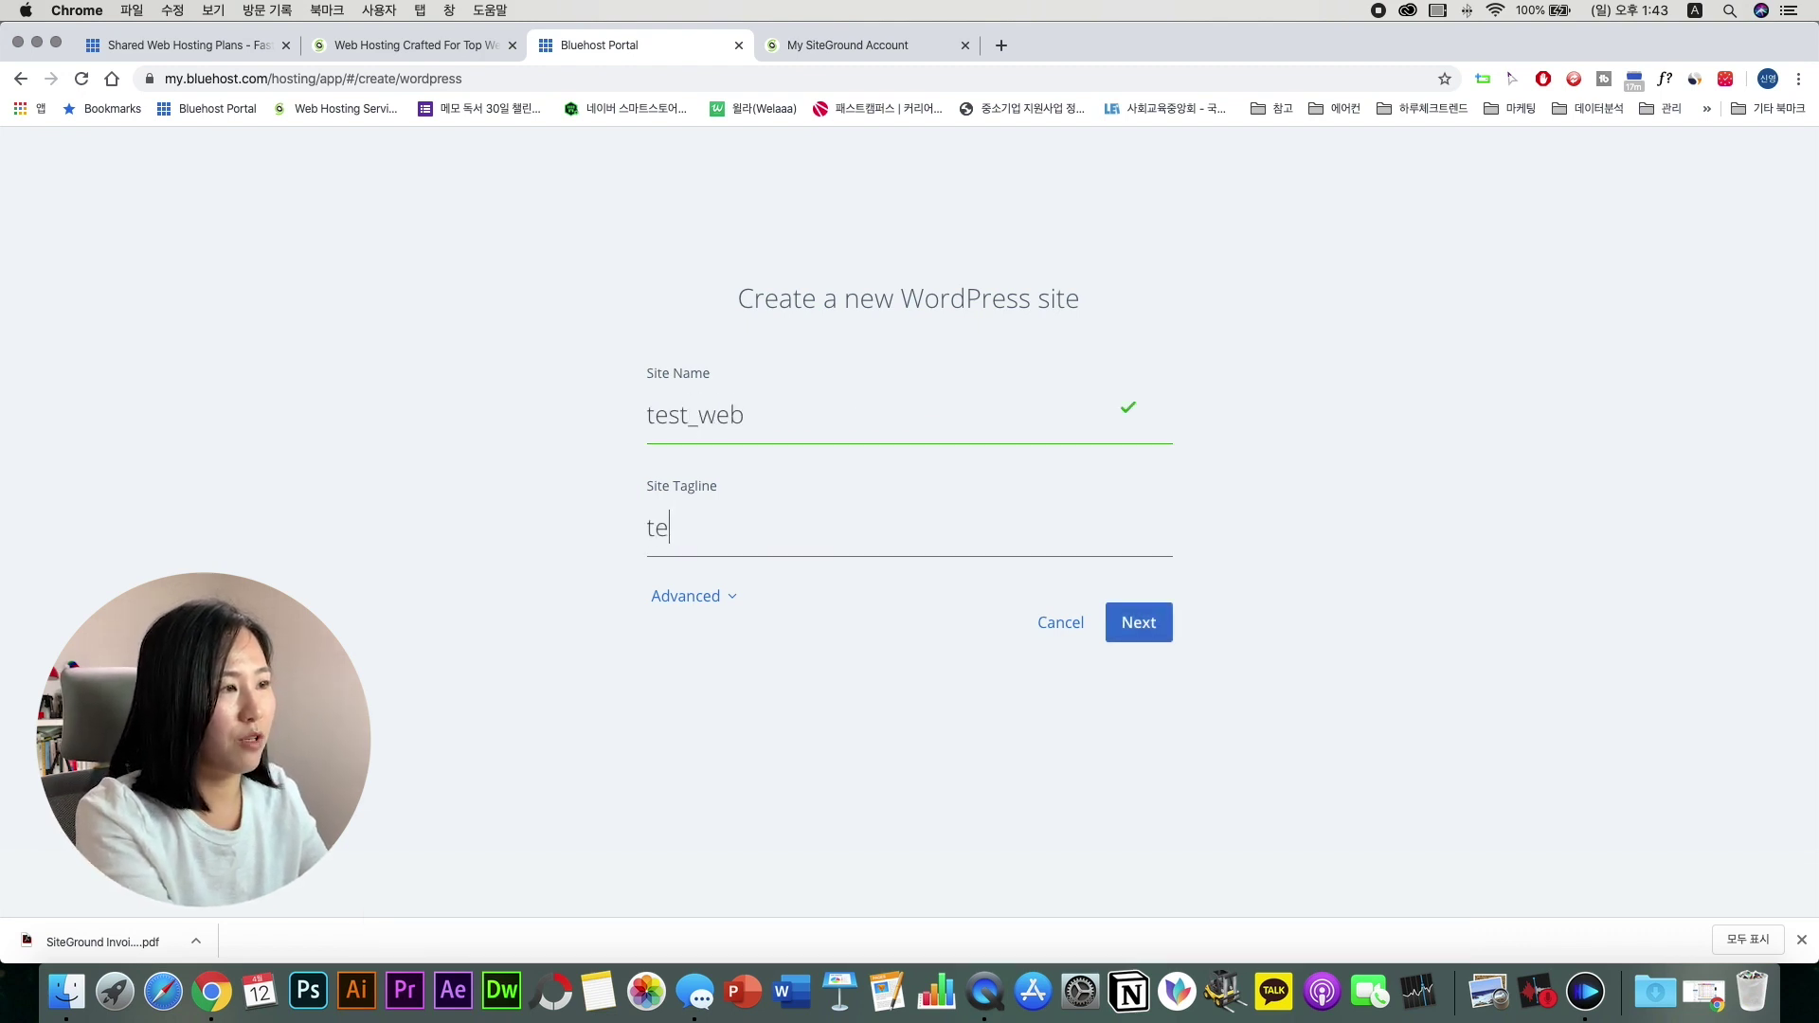
text(st_we)
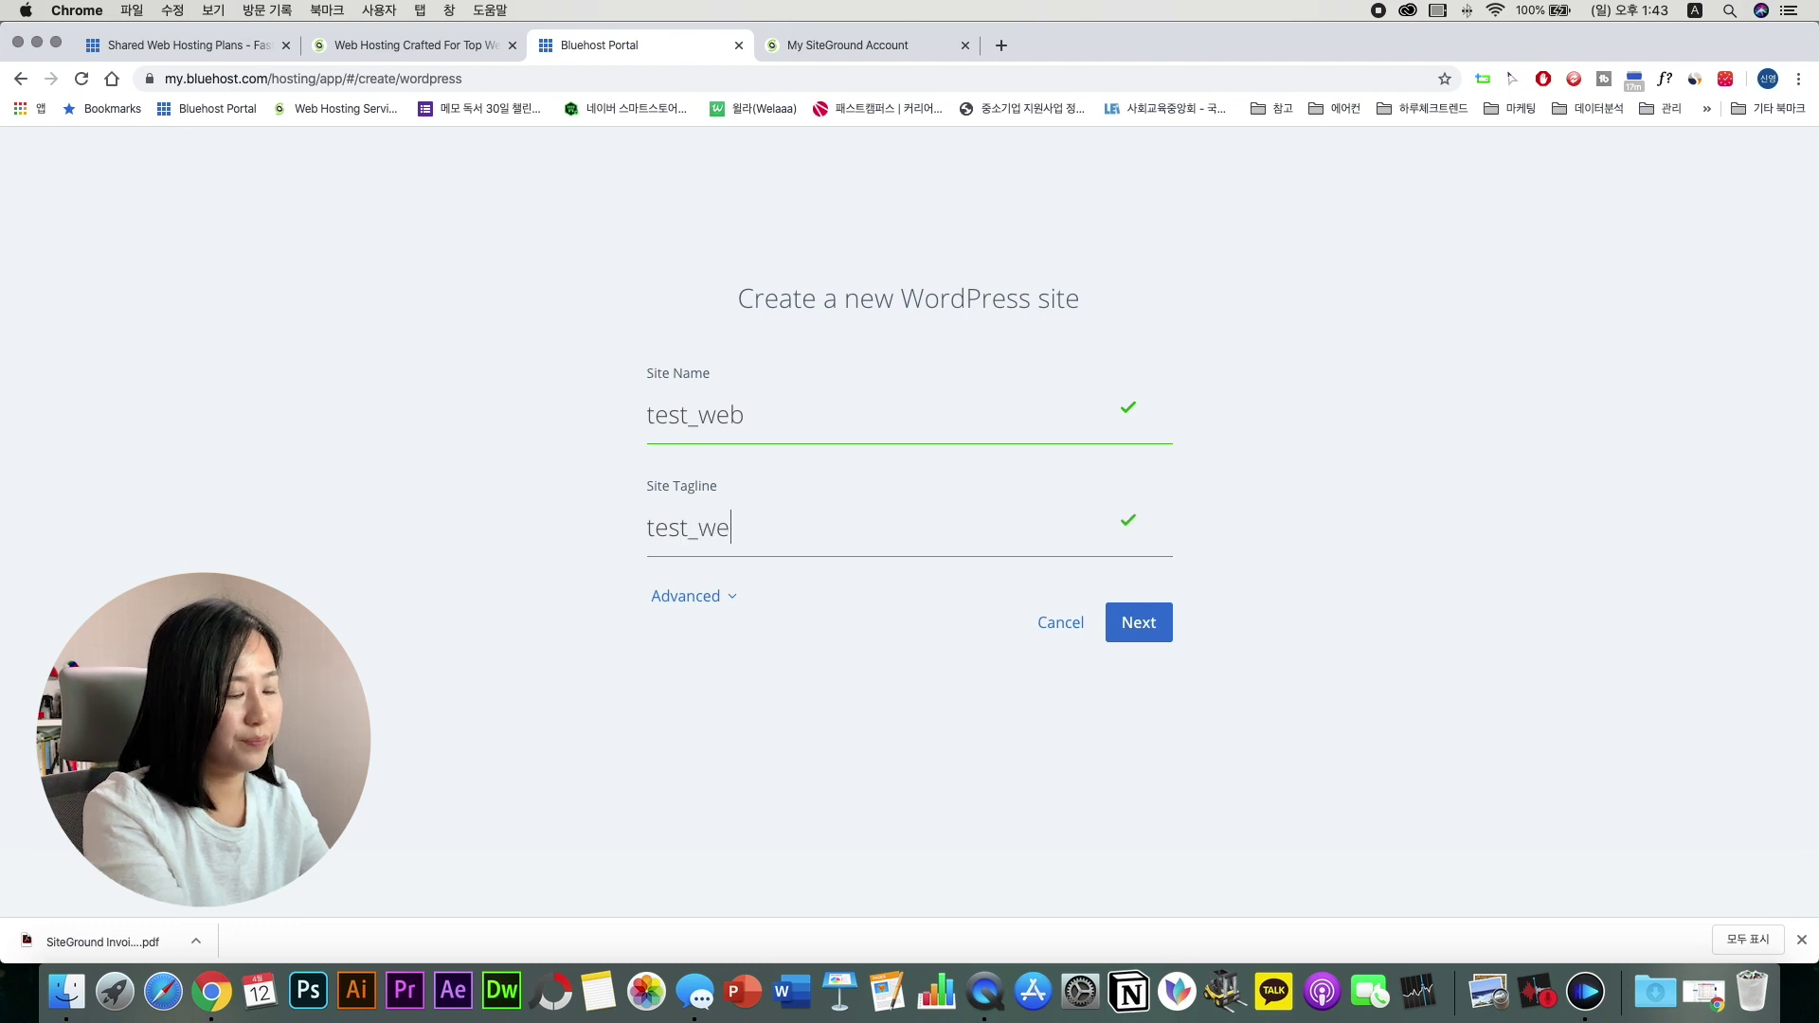
text(b)
click(1130, 630)
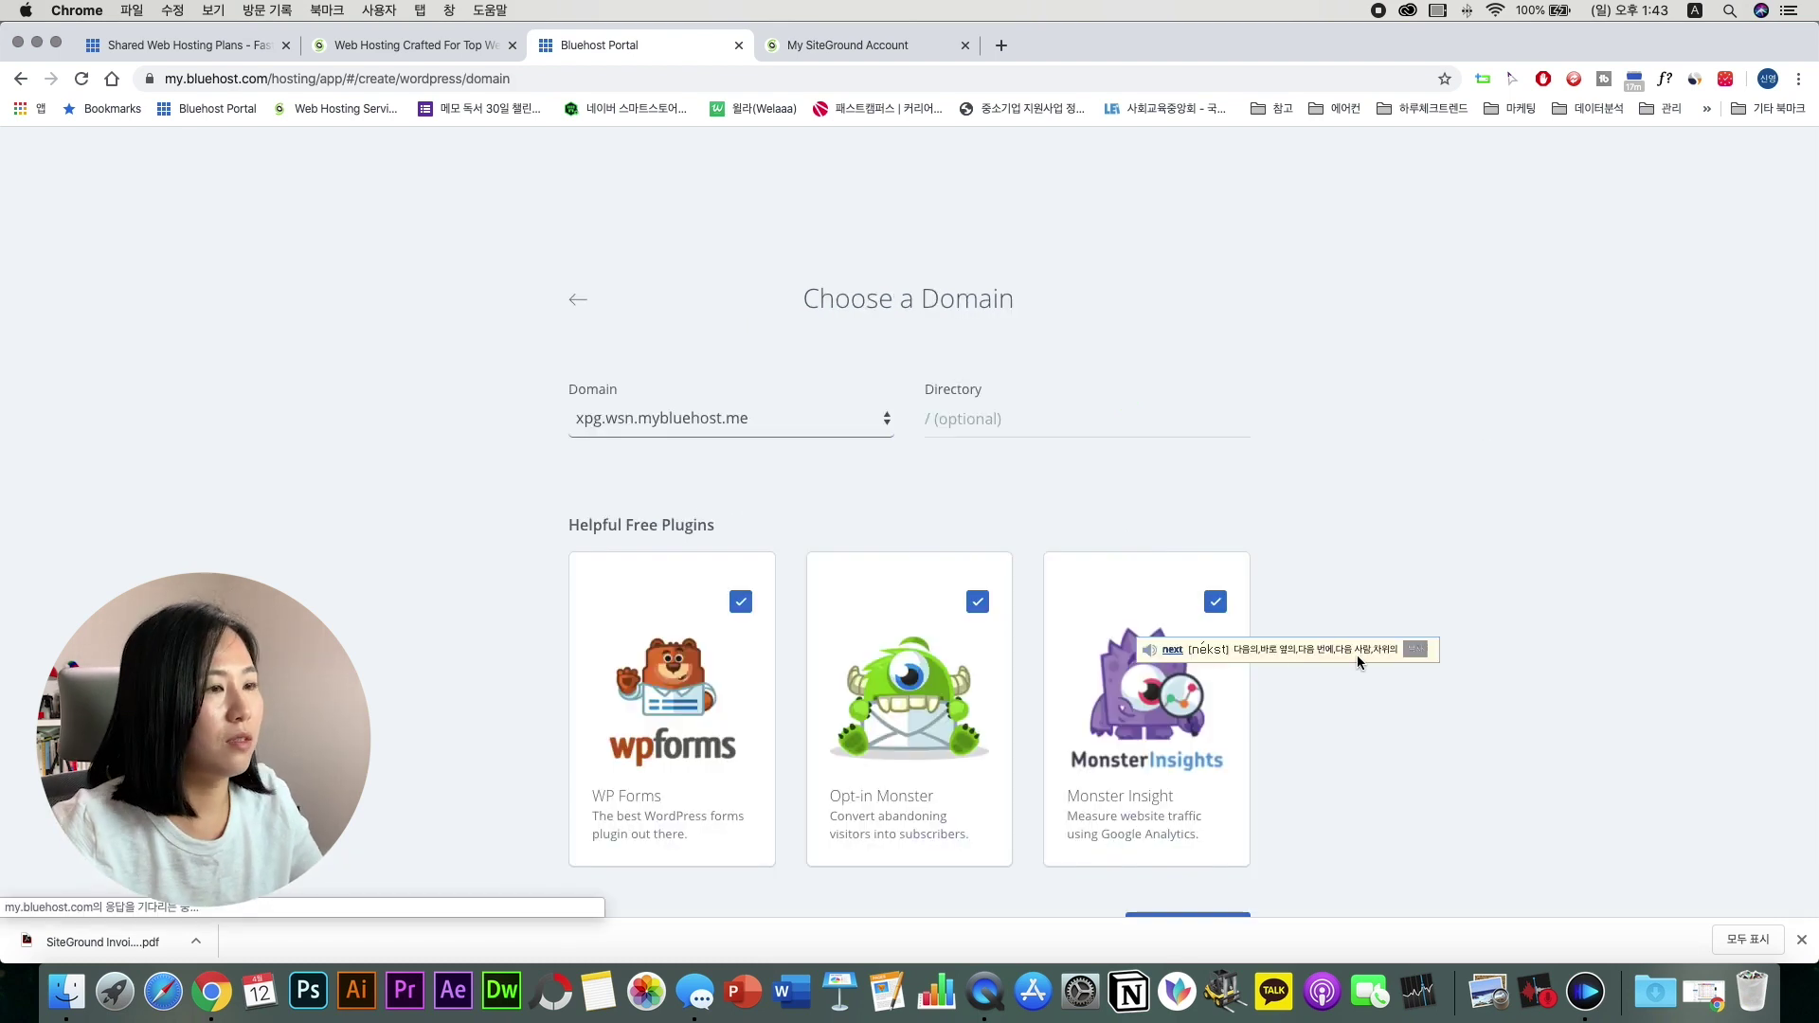
Step: Install into /test with WP Forms, Opt-in Monster and Monster Insight unchecked
scroll(1479, 618, down, 2)
click(995, 354)
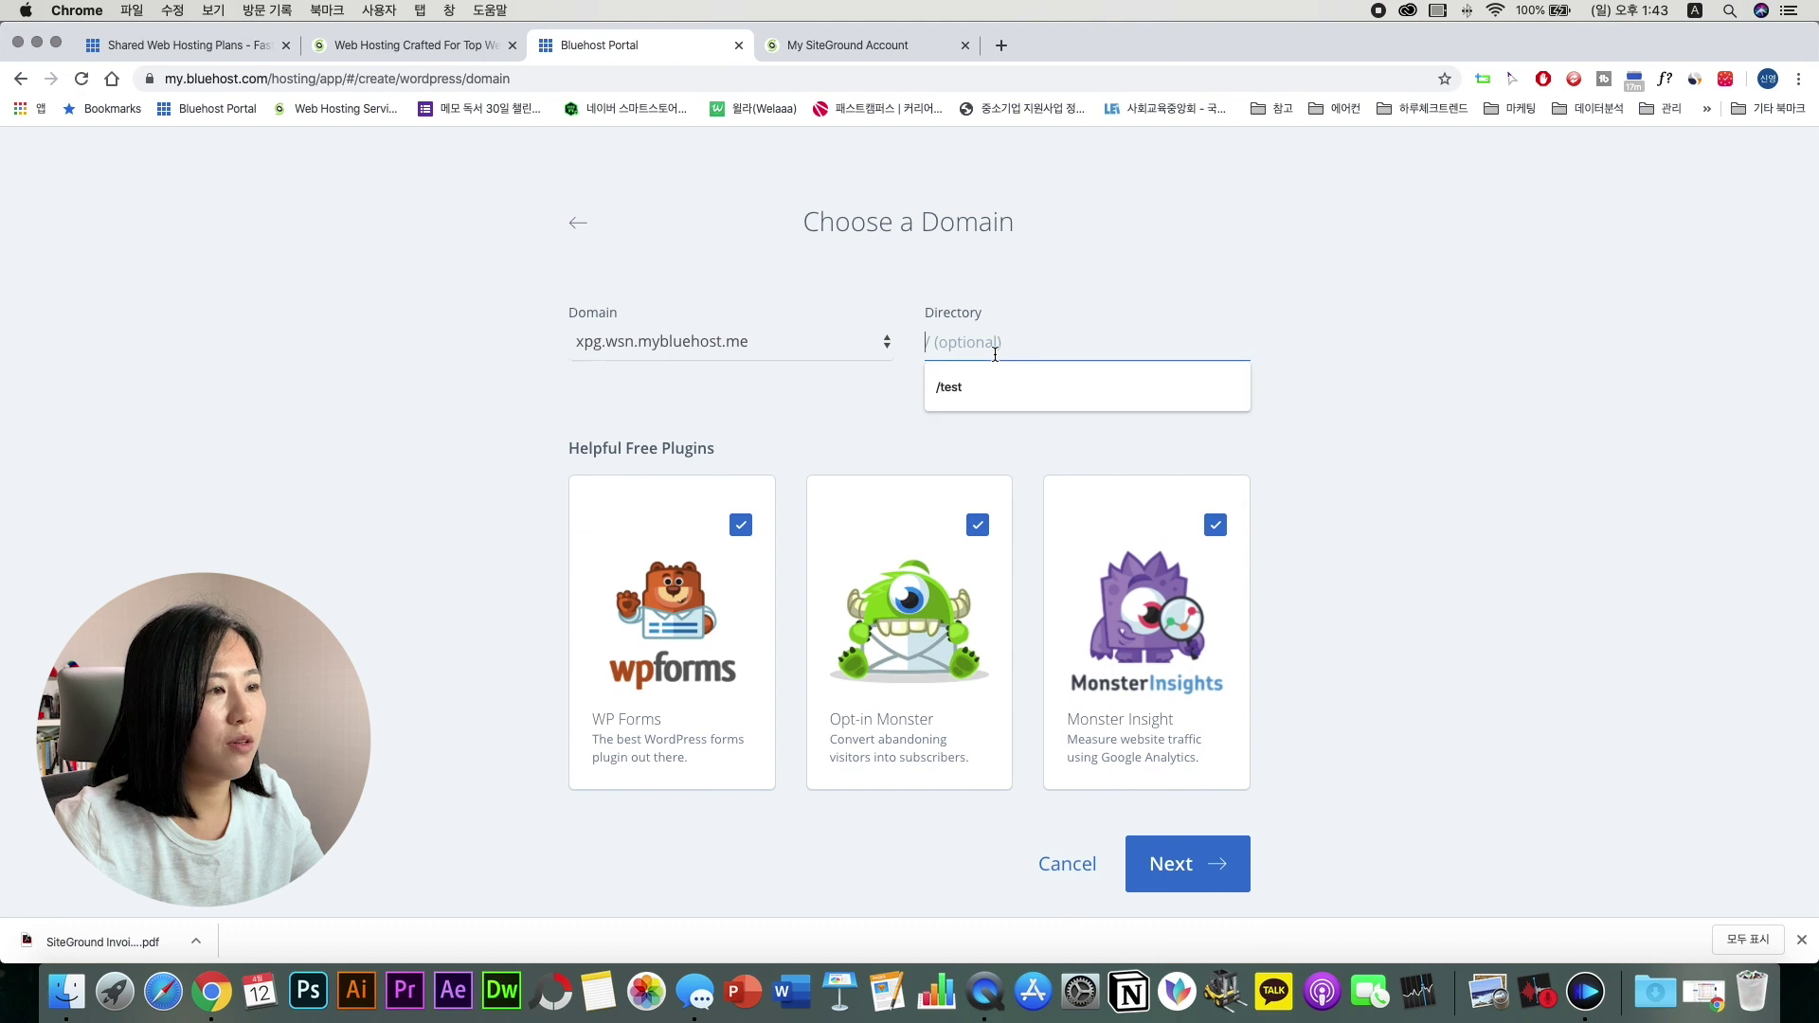
text(/test)
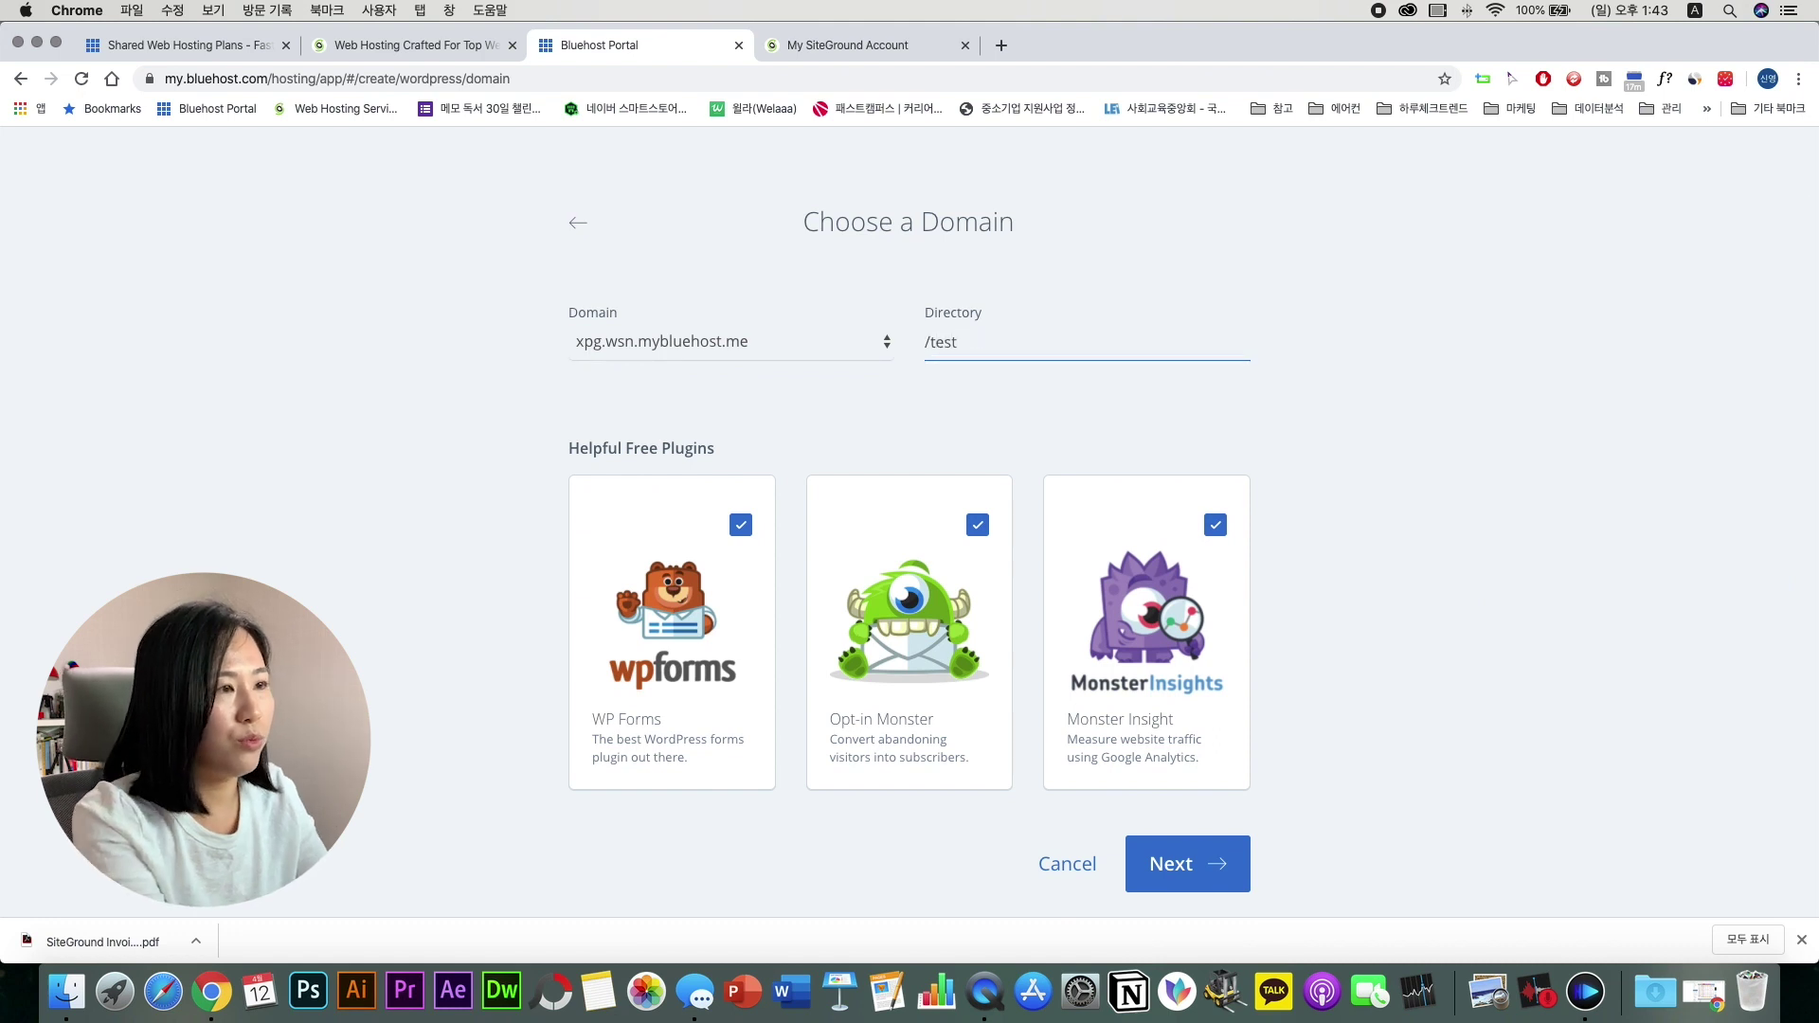
click(1381, 464)
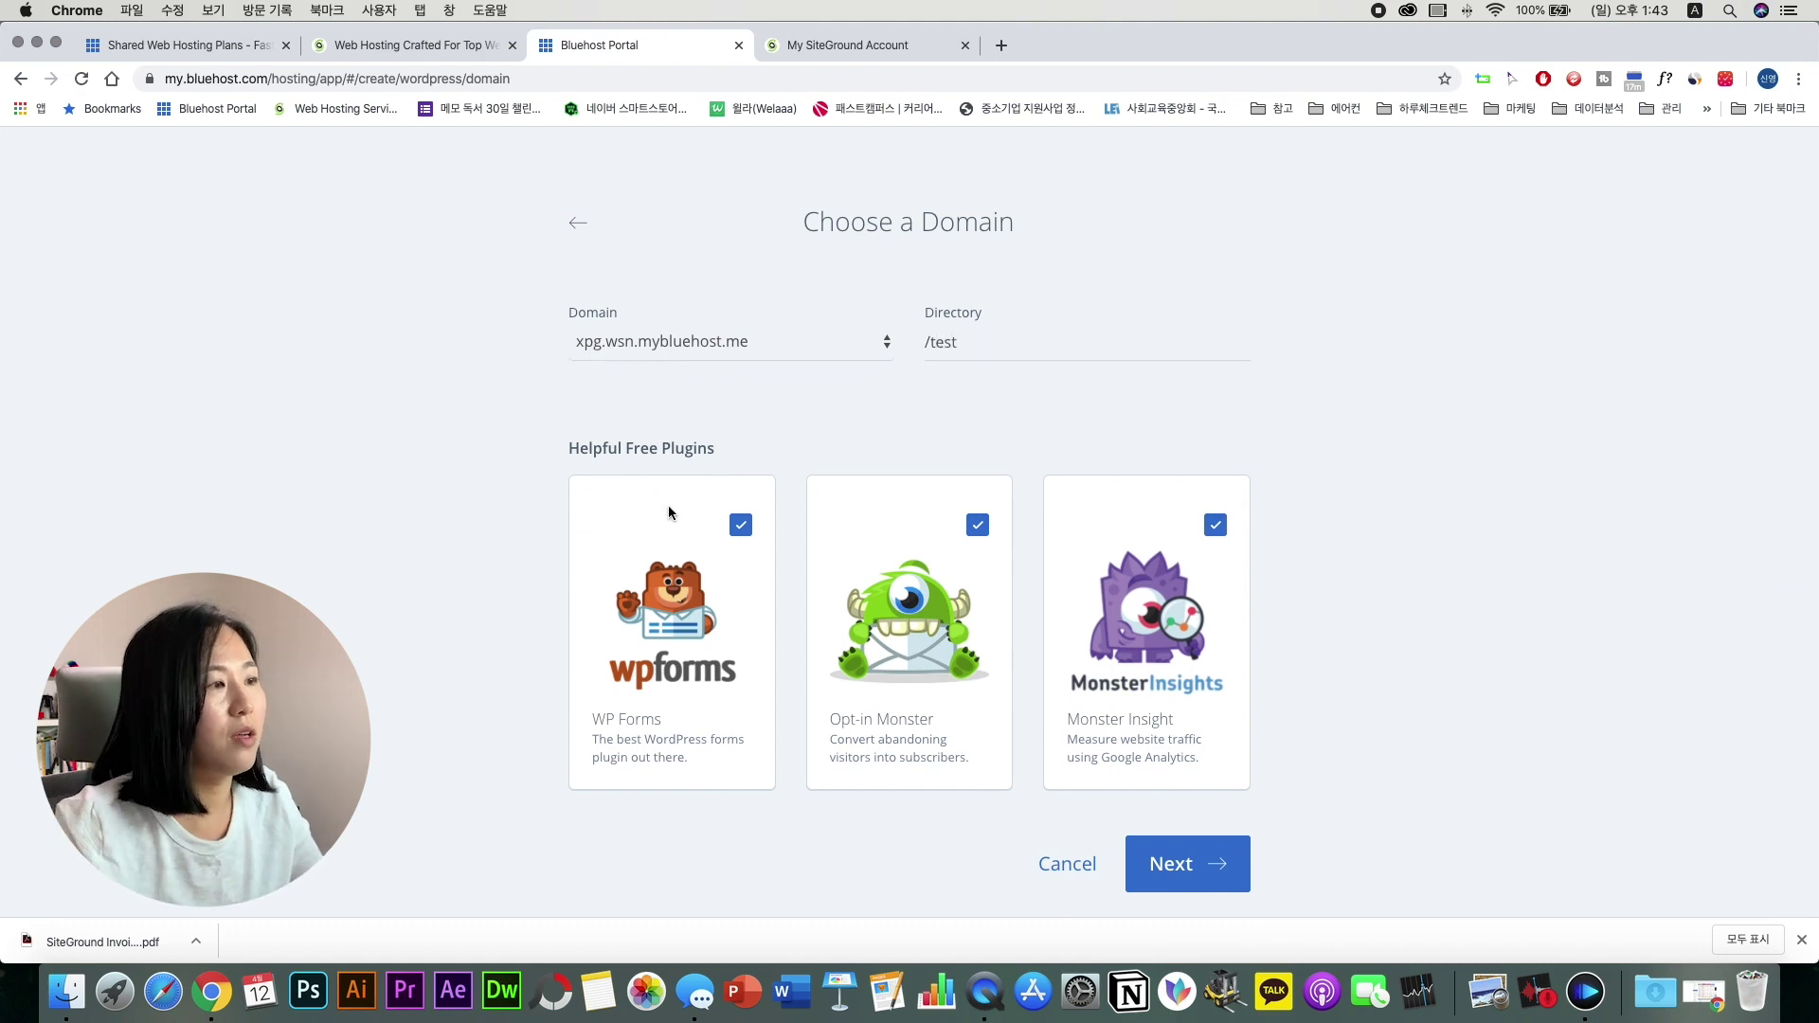
click(741, 524)
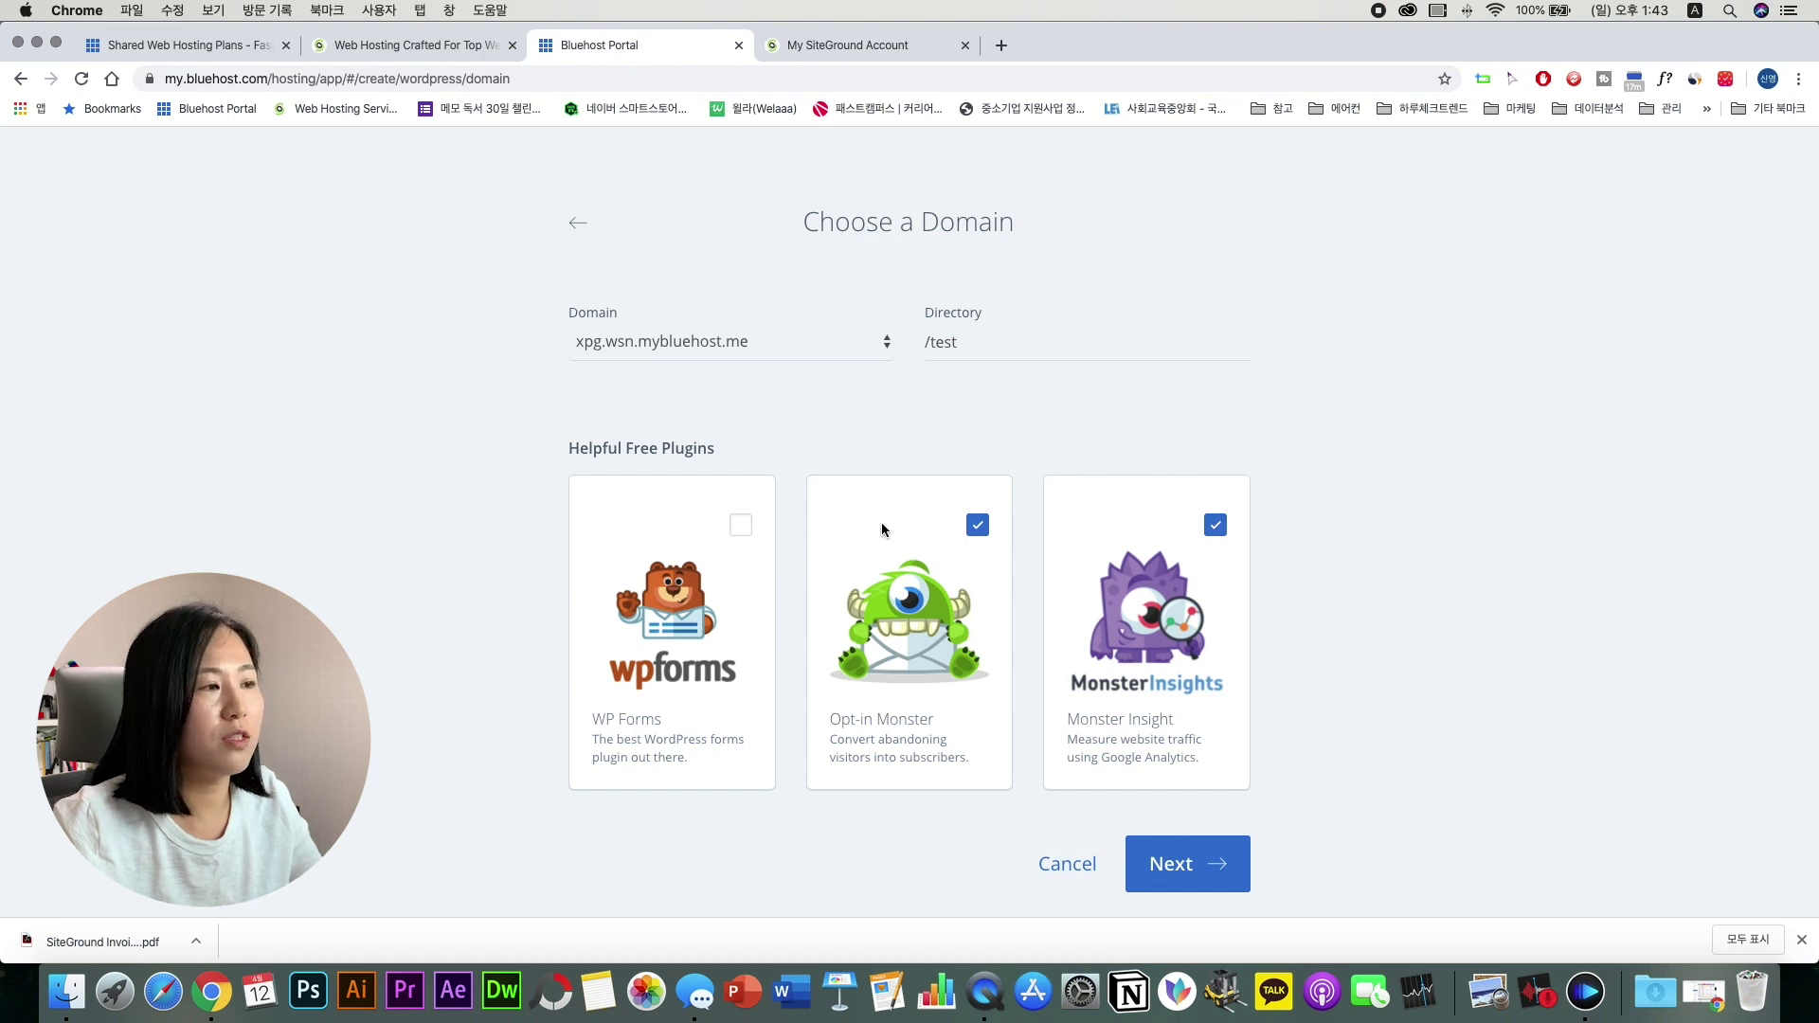
click(977, 527)
click(1215, 525)
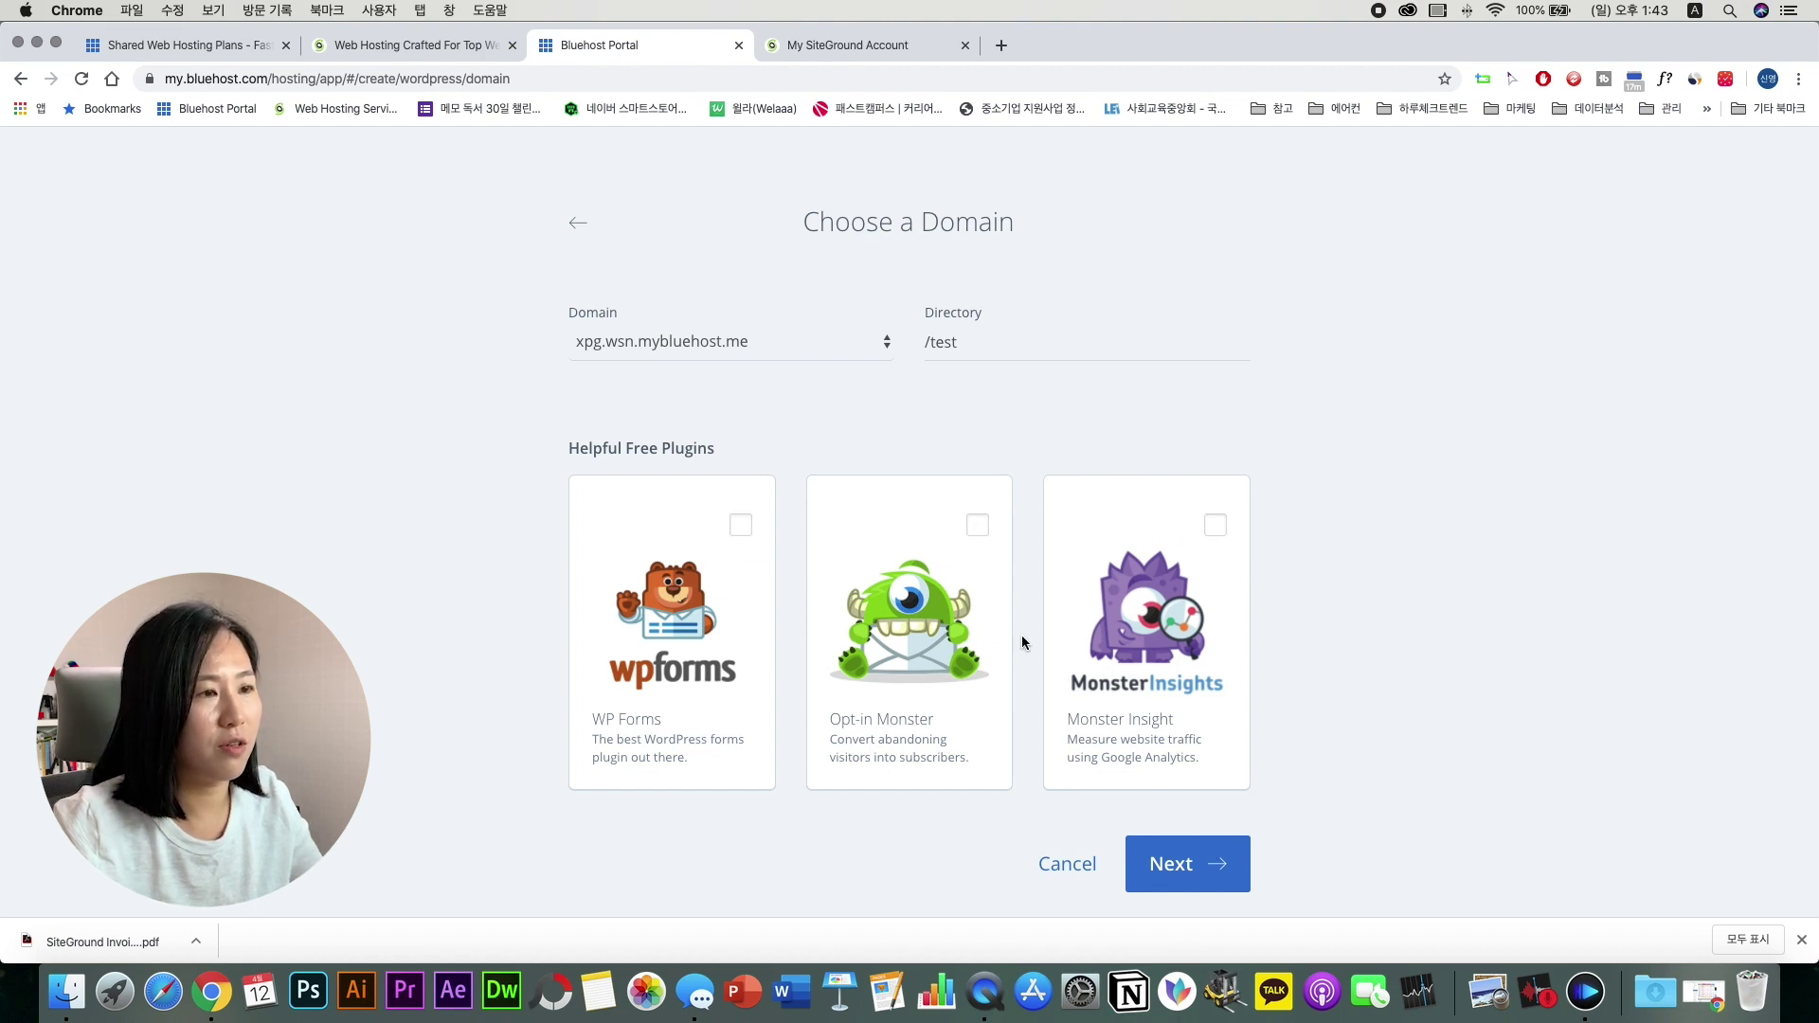
click(1179, 862)
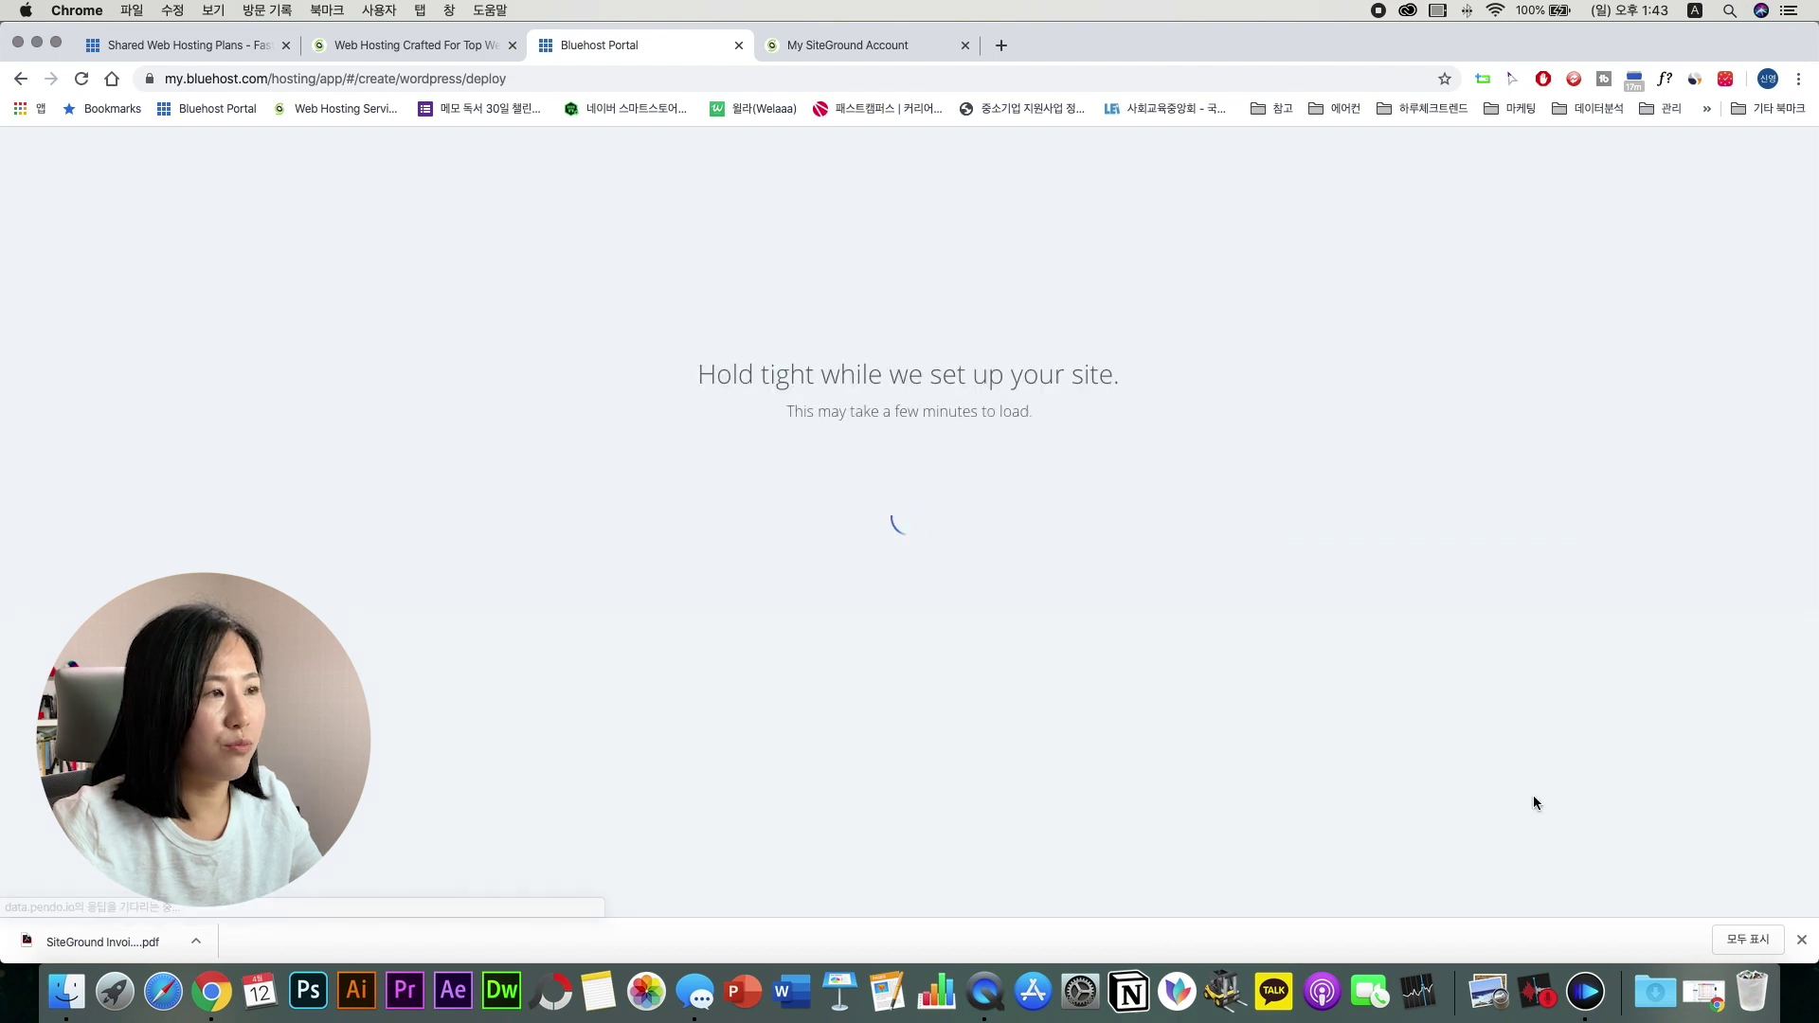
Step: Review the install's login details and site addresses, then go back to My Sites
mouse_move(1042, 448)
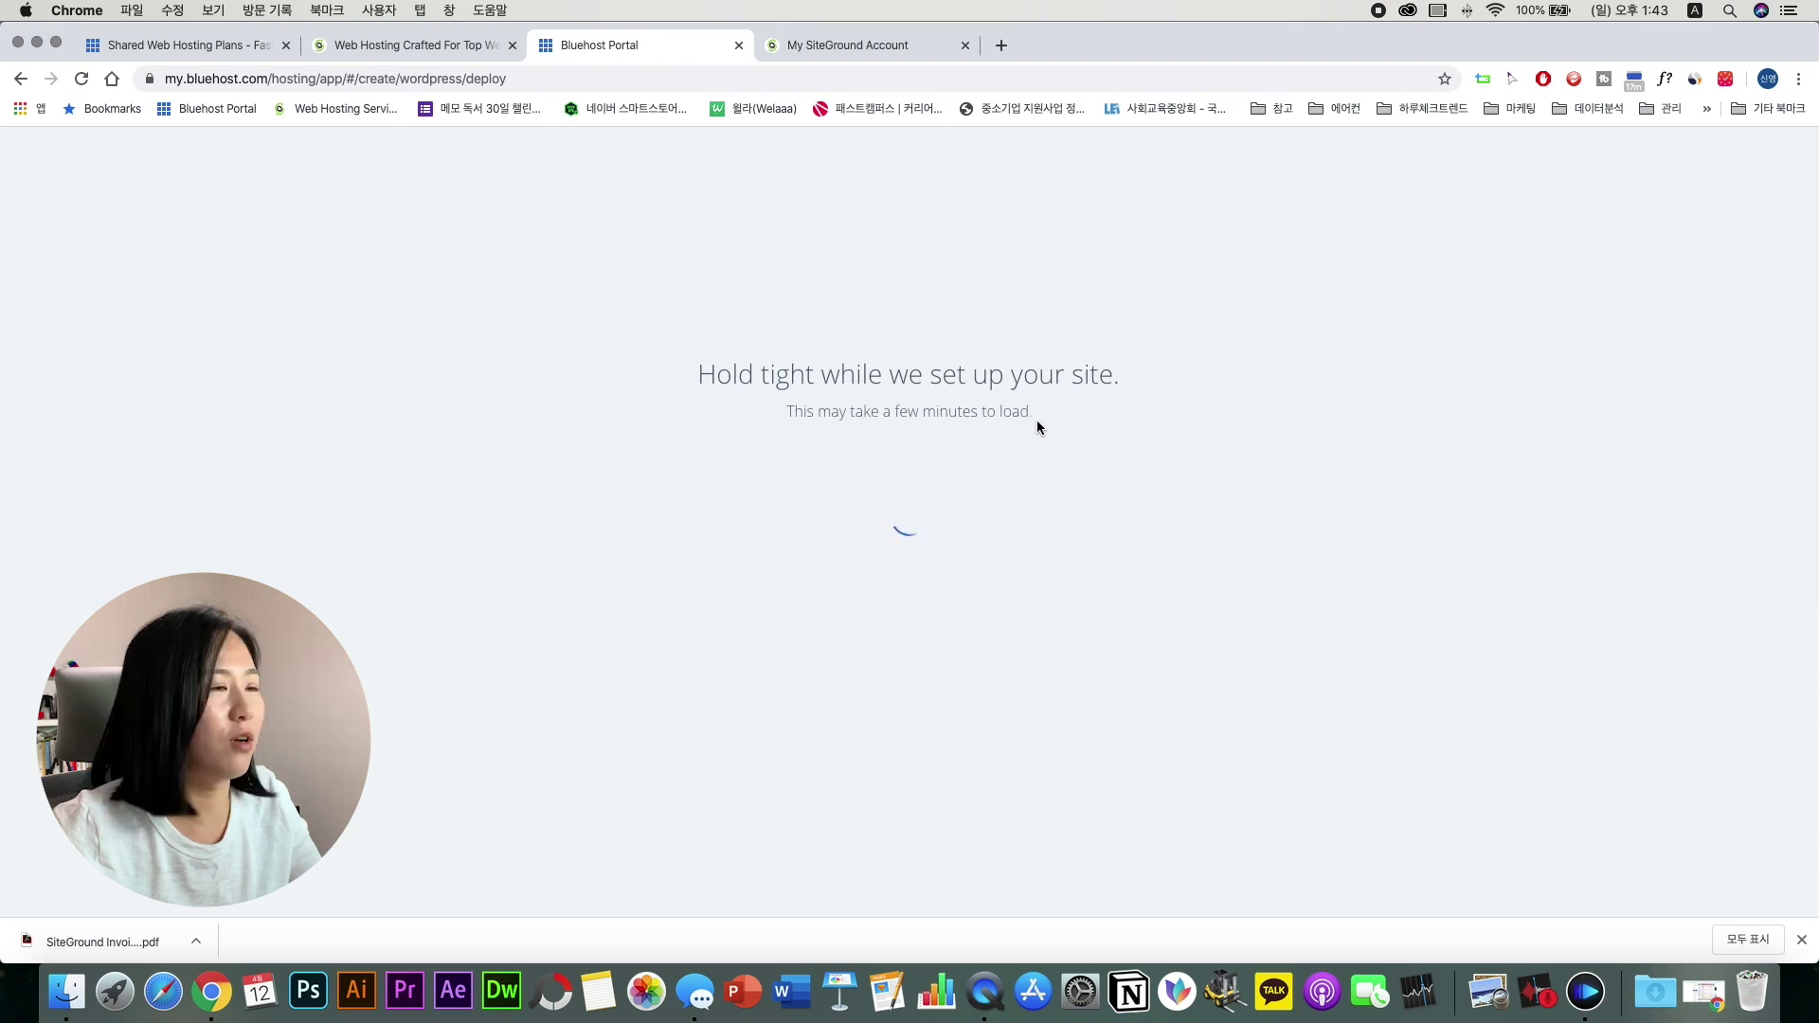
click(688, 377)
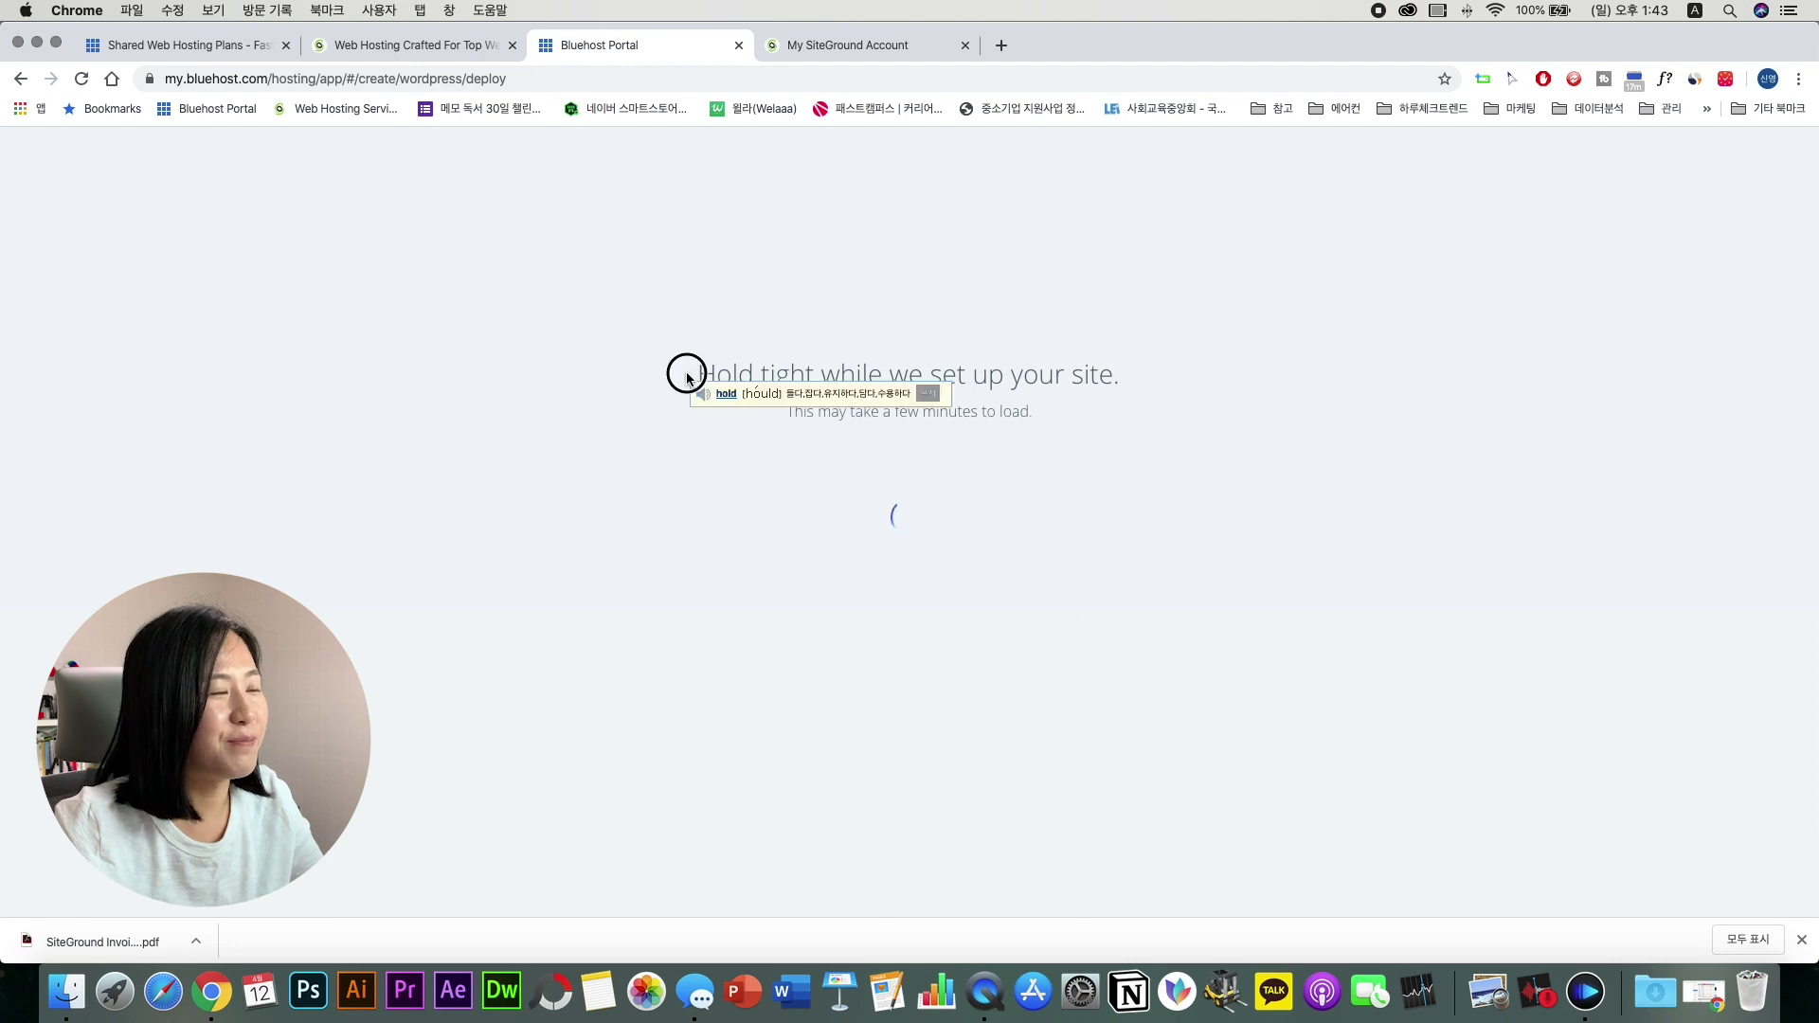
drag(688, 377, 1055, 394)
click(1315, 455)
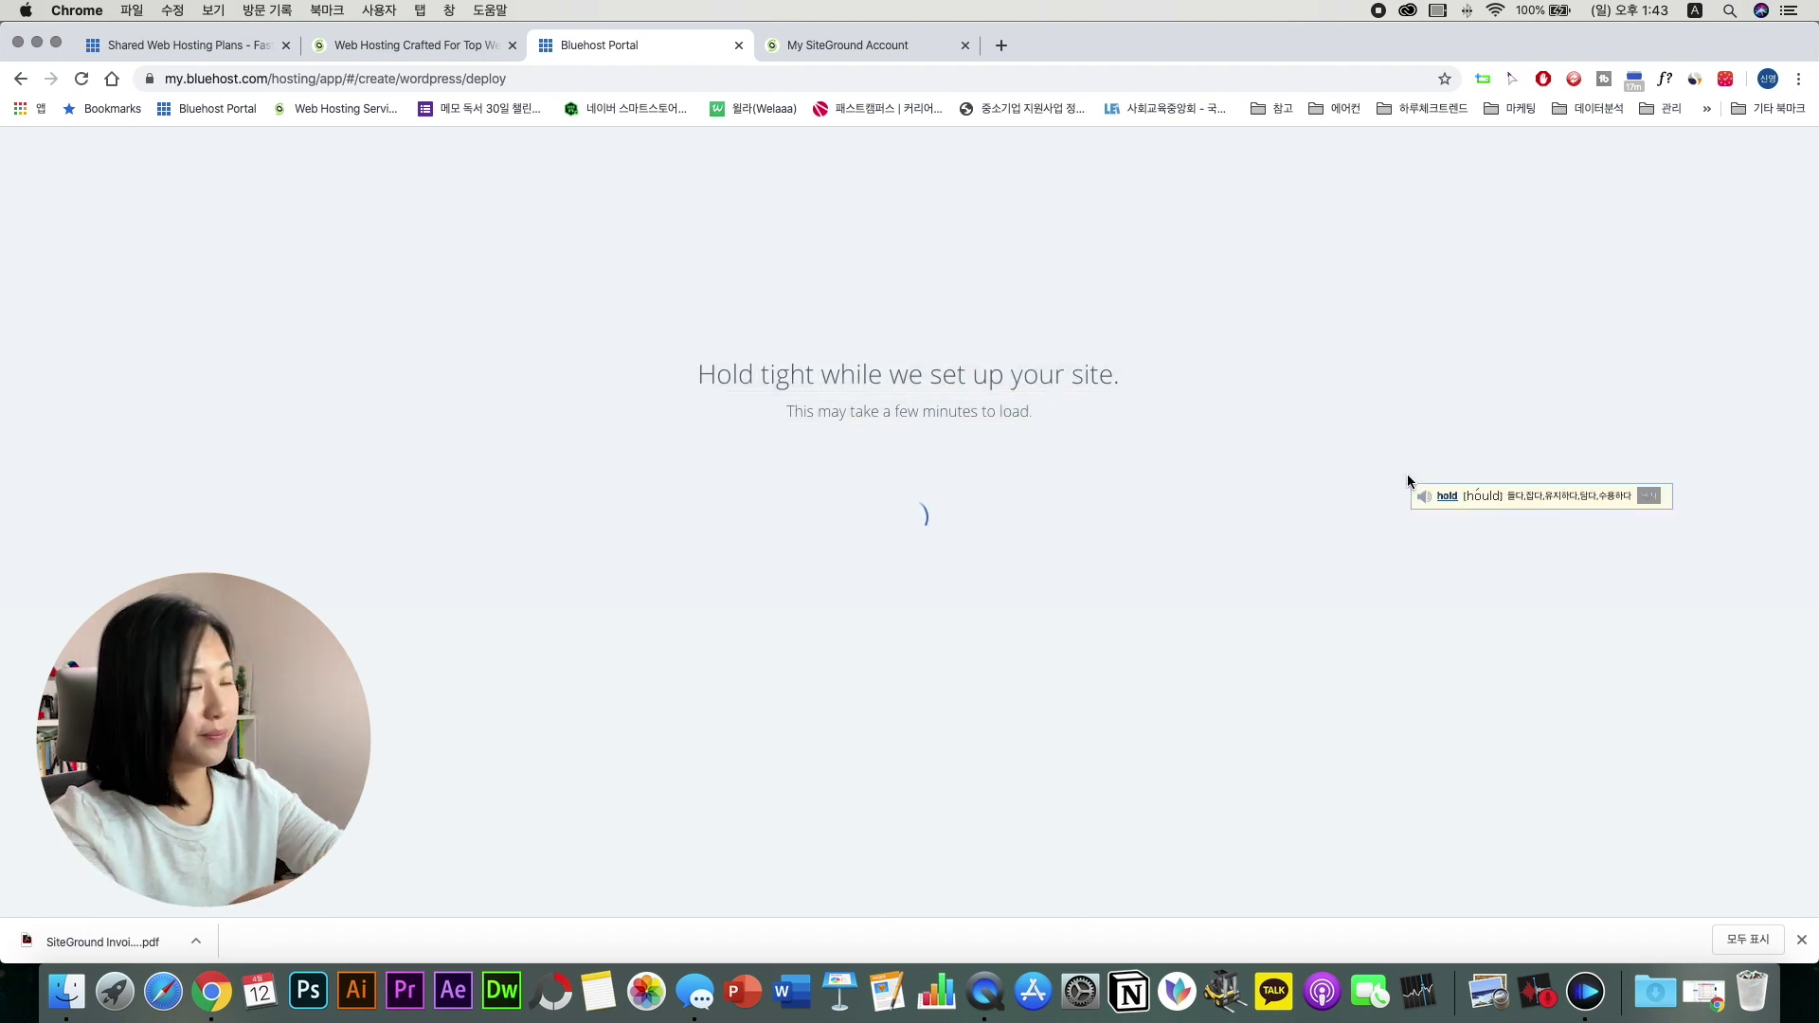
click(1092, 498)
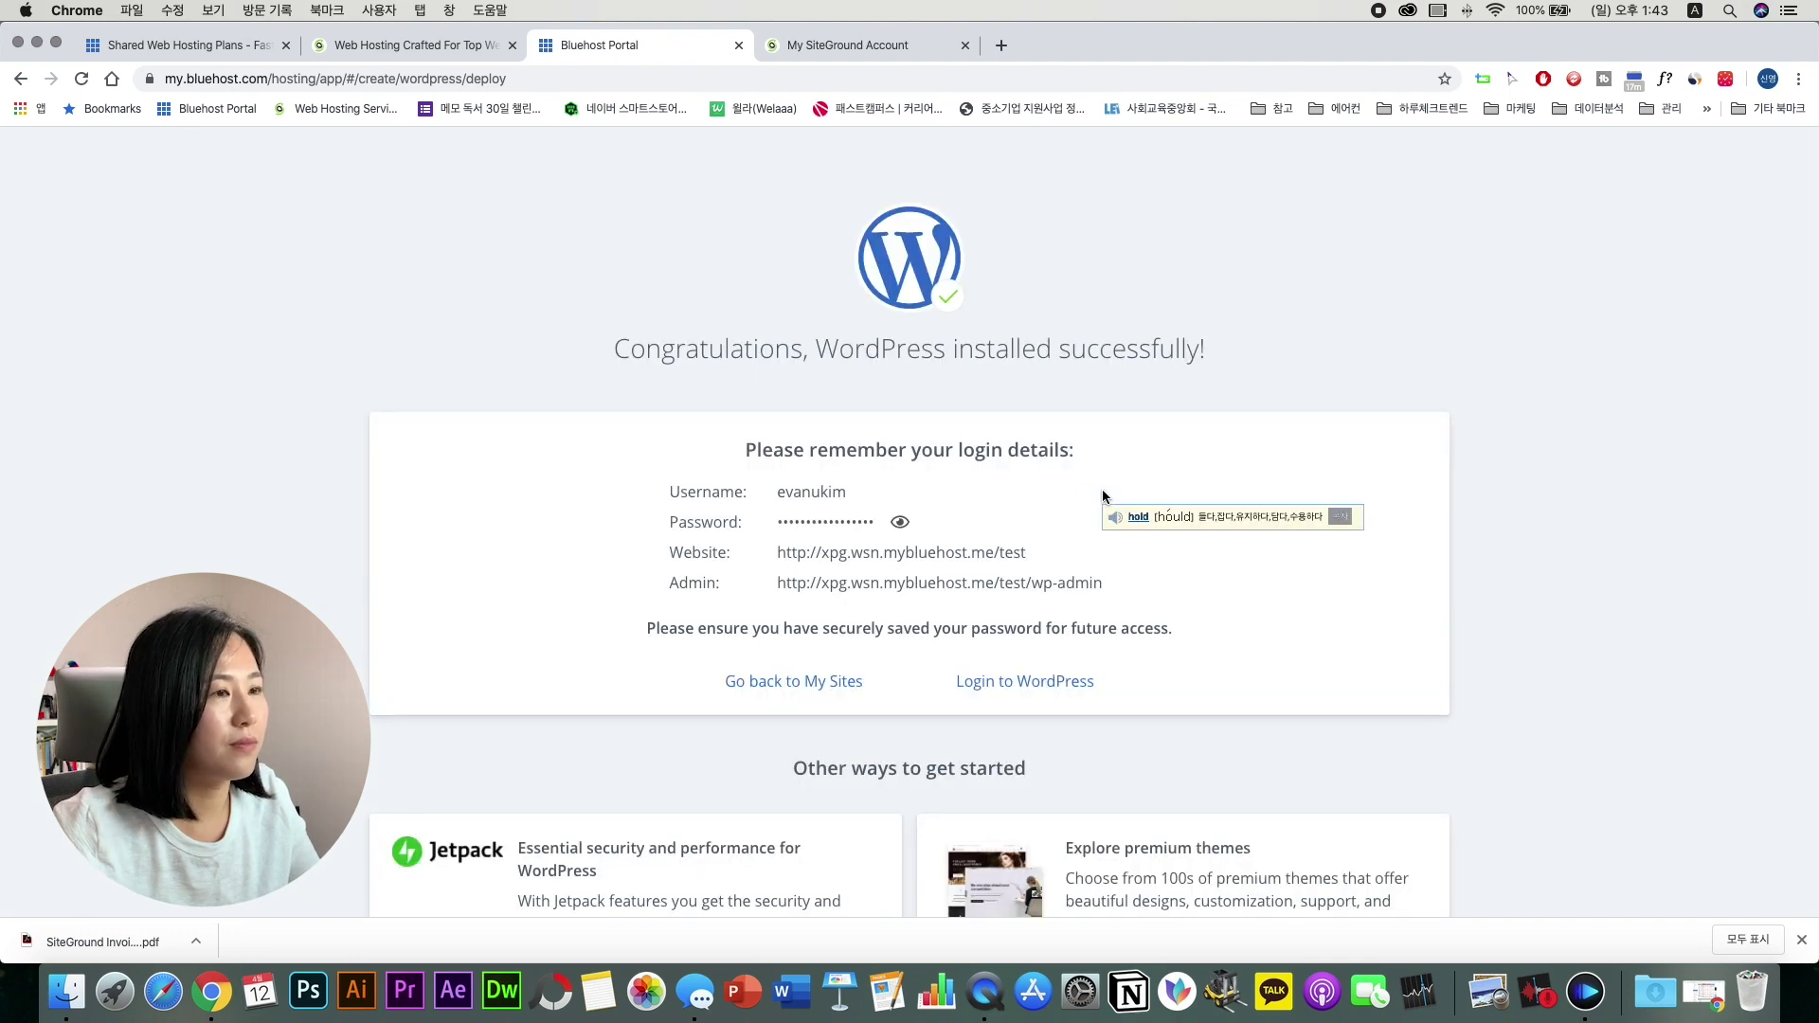
scroll(761, 330, down, 3)
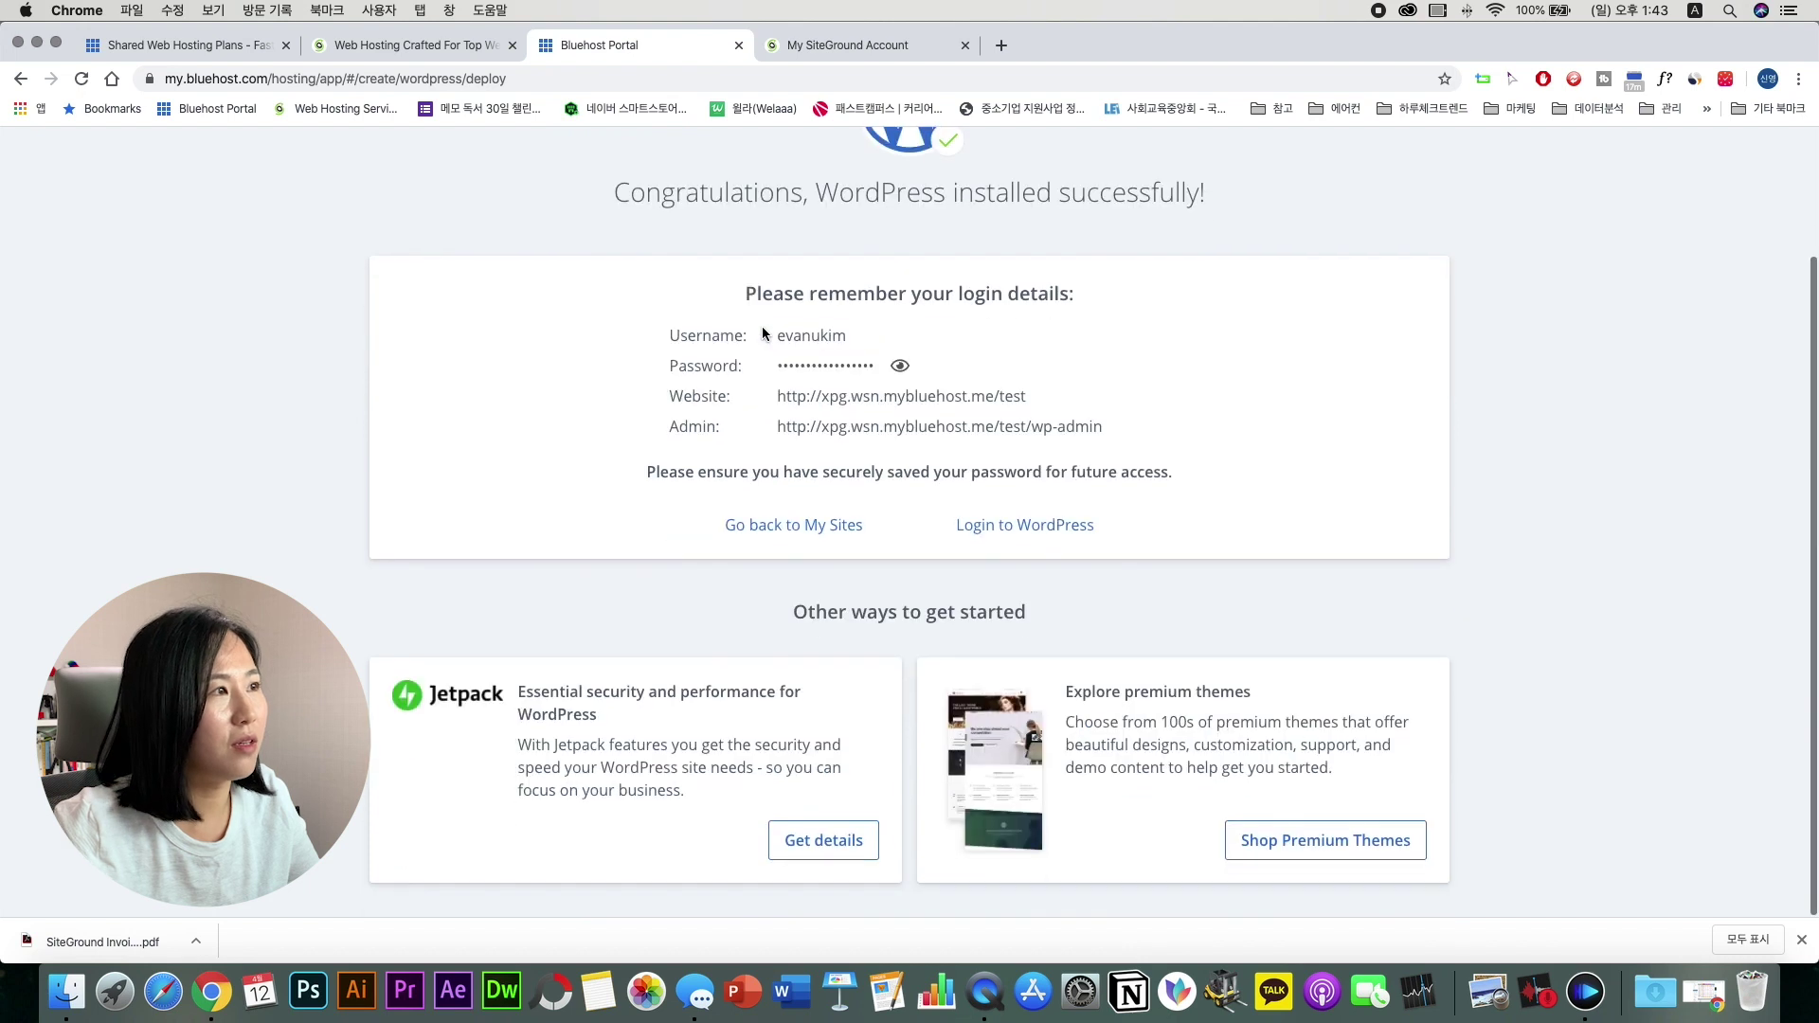
scroll(760, 330, up, 3)
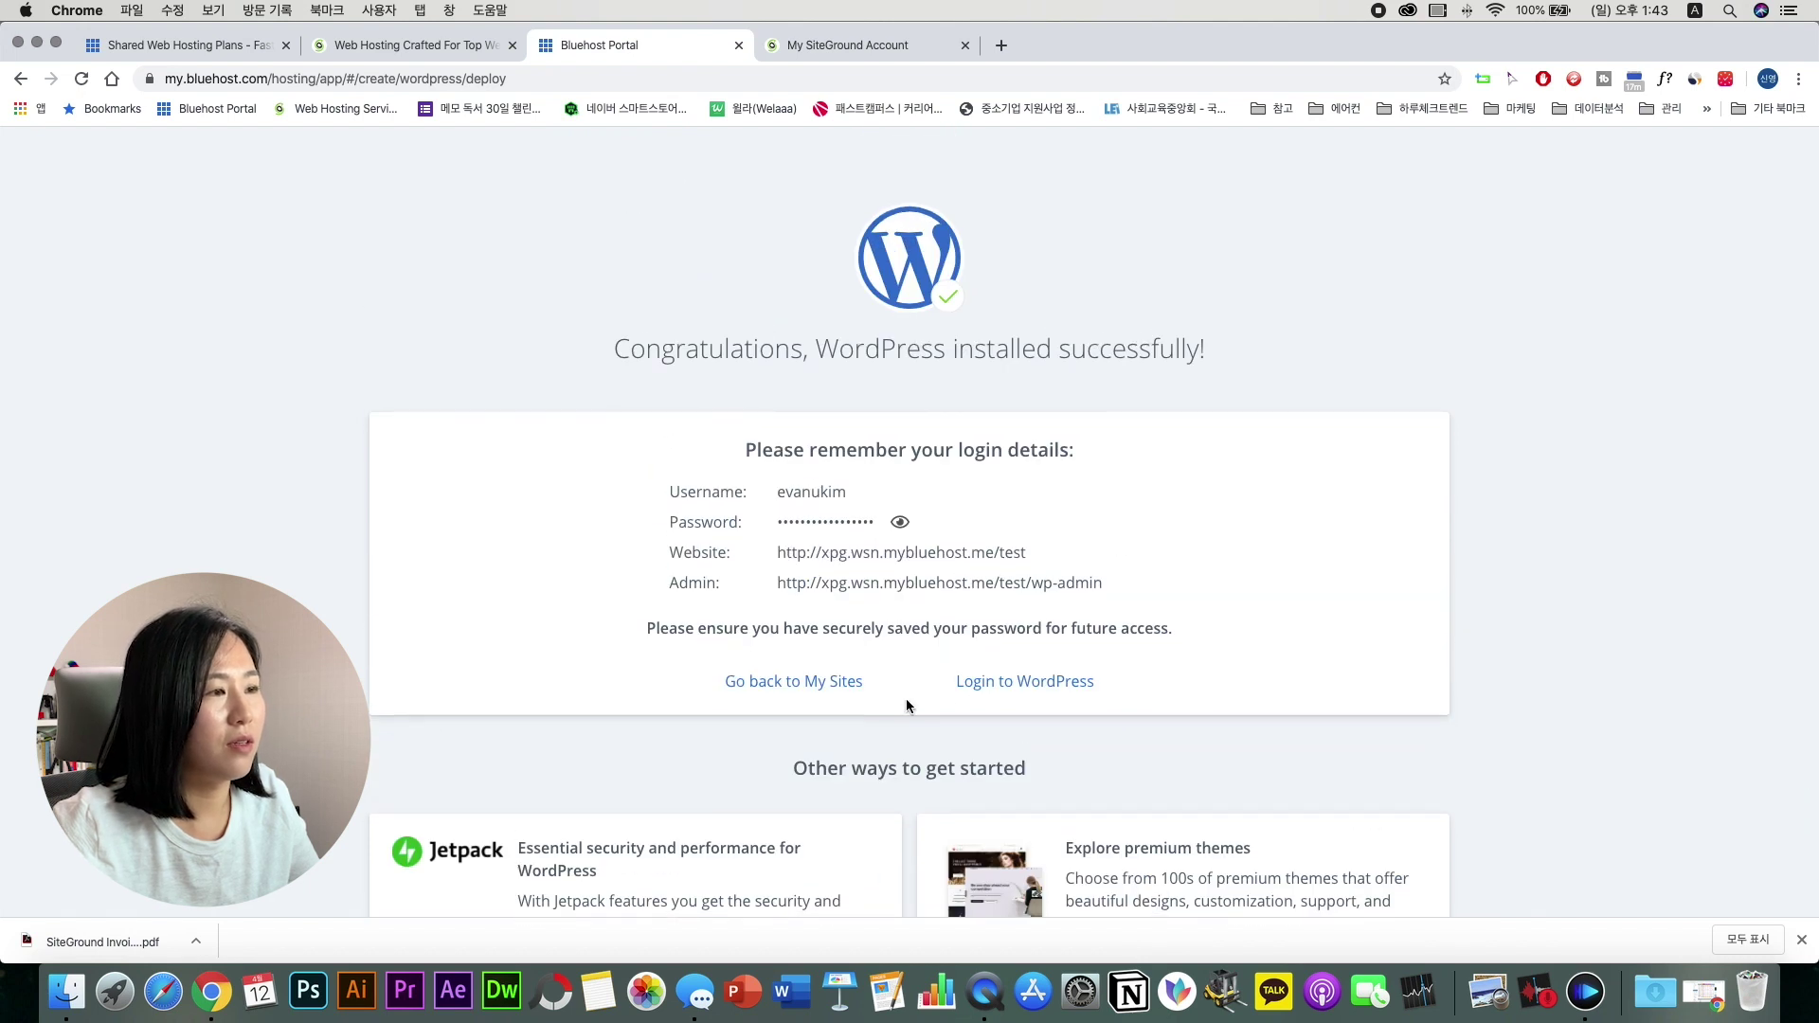
click(796, 682)
Step: Open test_web's Manage Site overview and view its Coming Soon page in another tab
scroll(1359, 728, down, 2)
mouse_move(1359, 727)
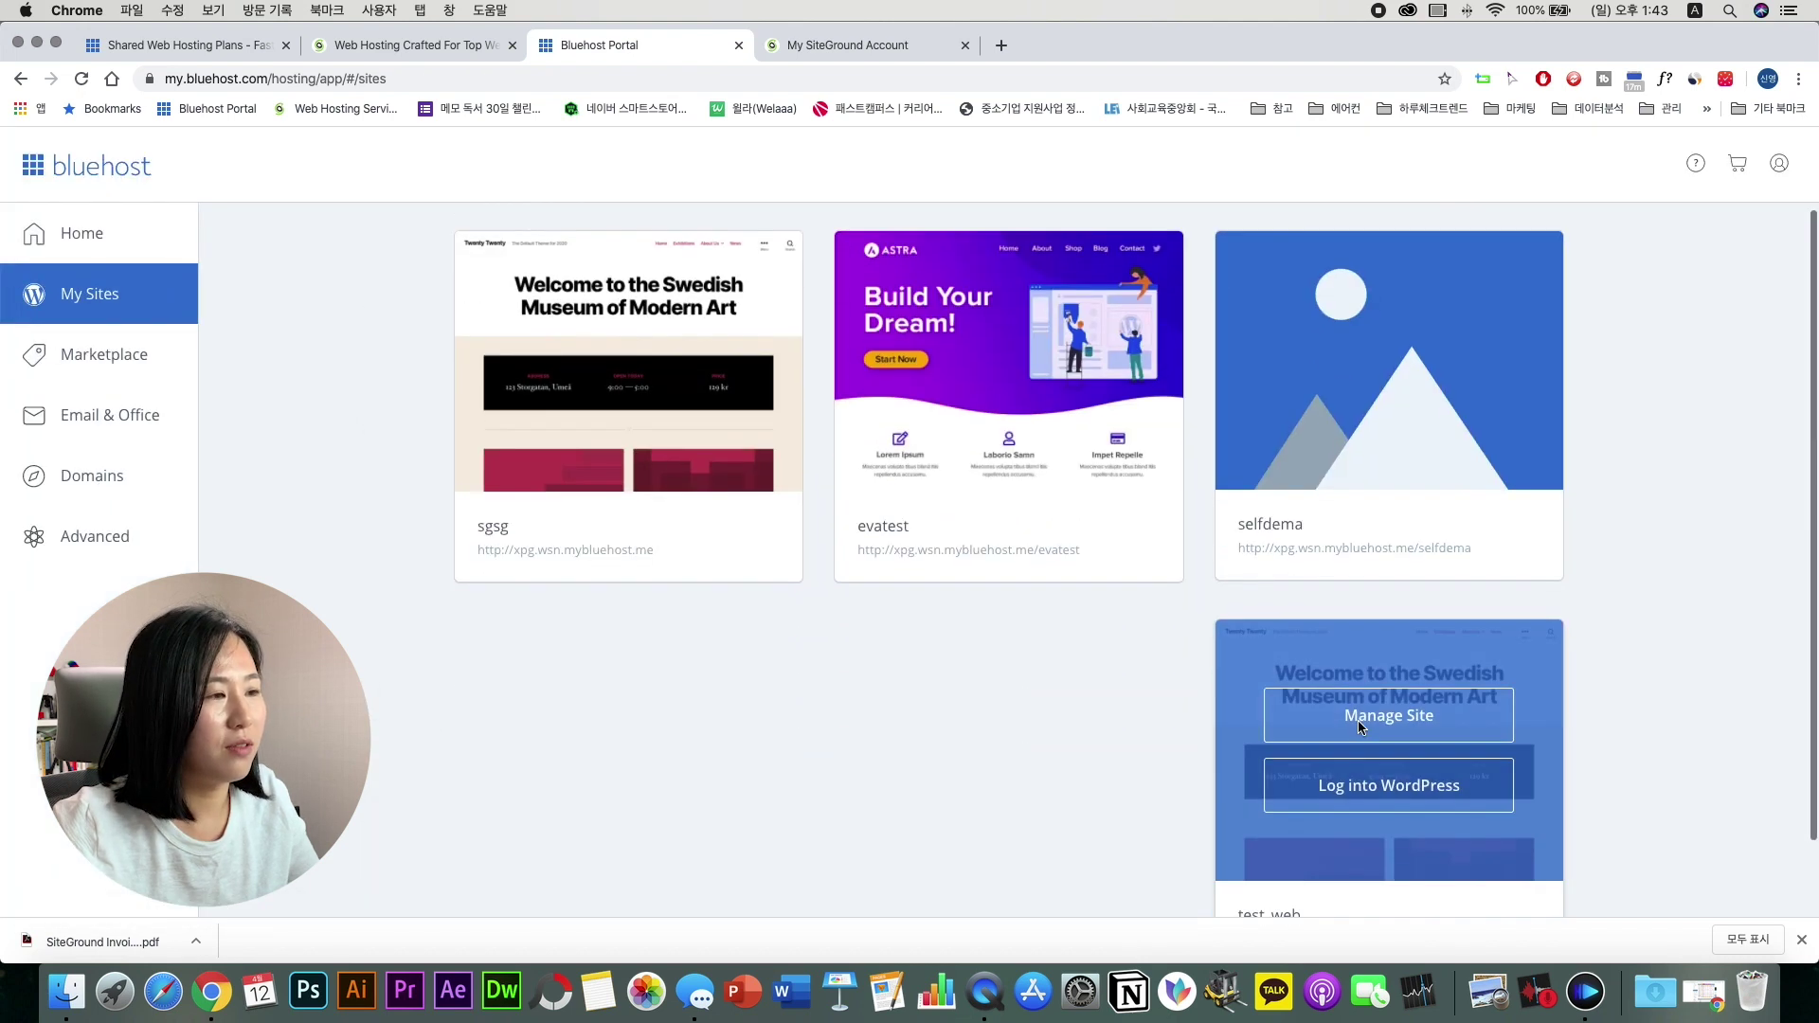
scroll(1360, 727, down, 2)
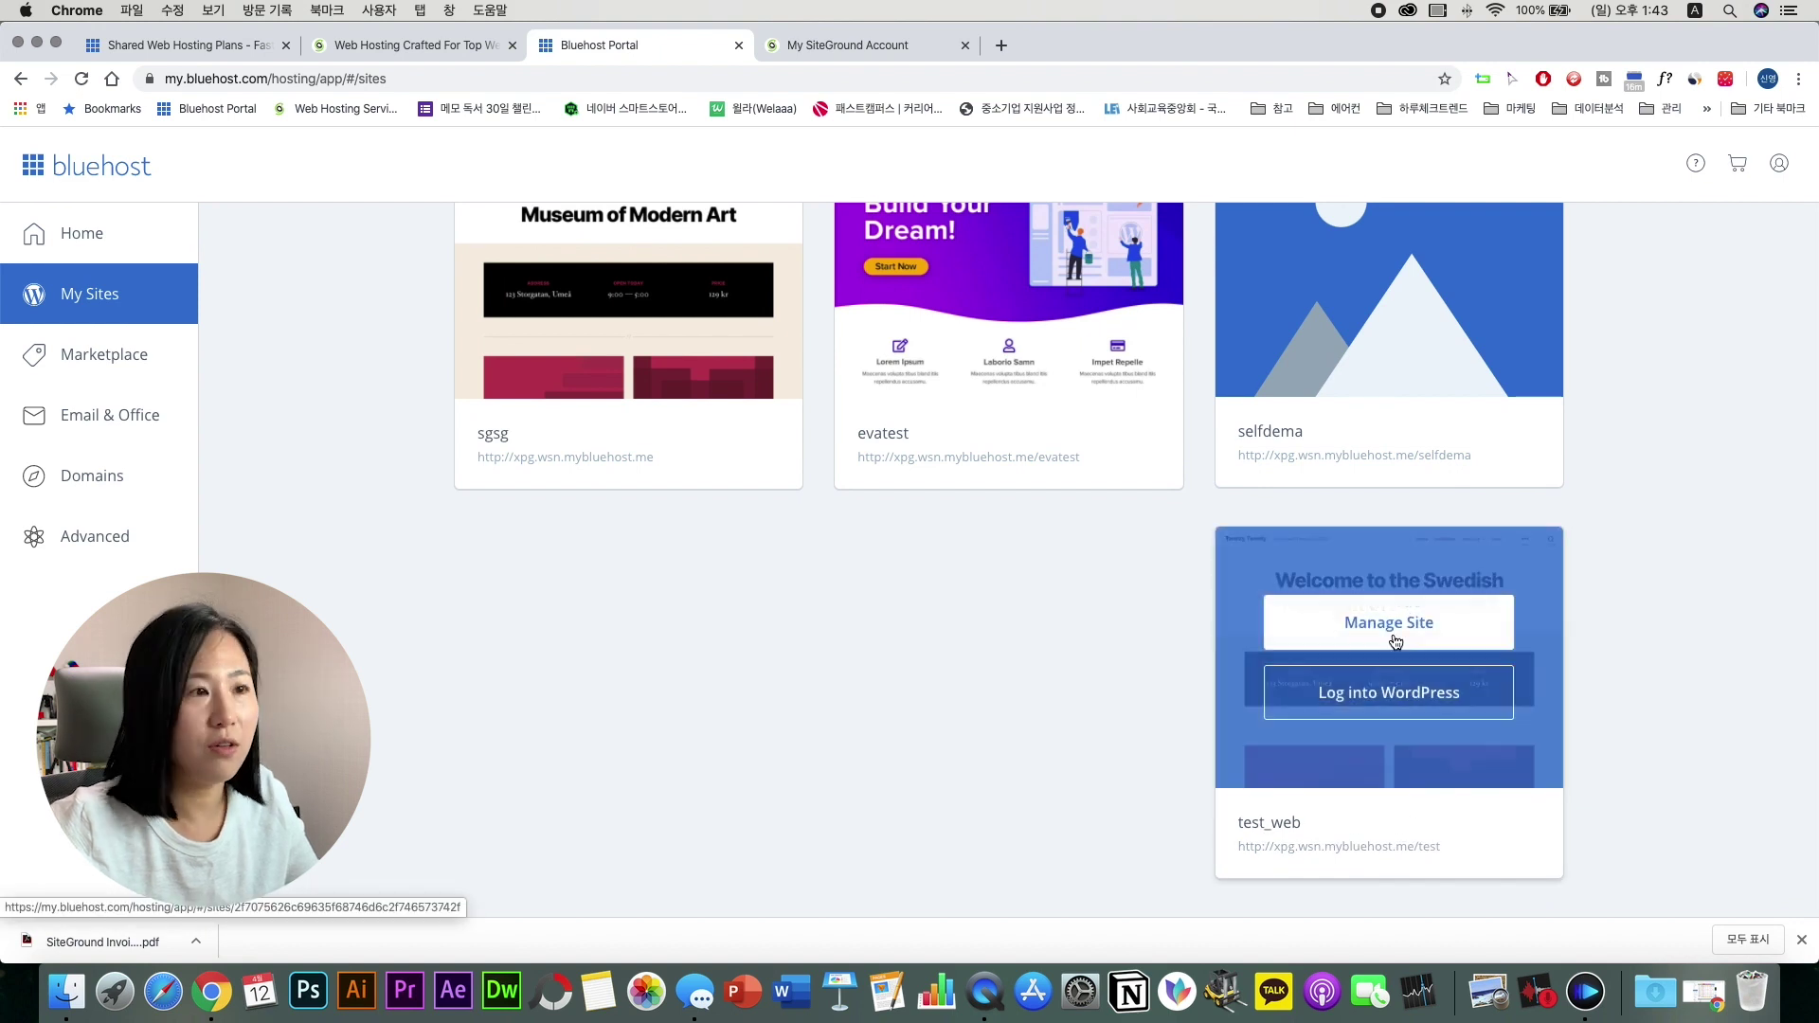
click(1361, 625)
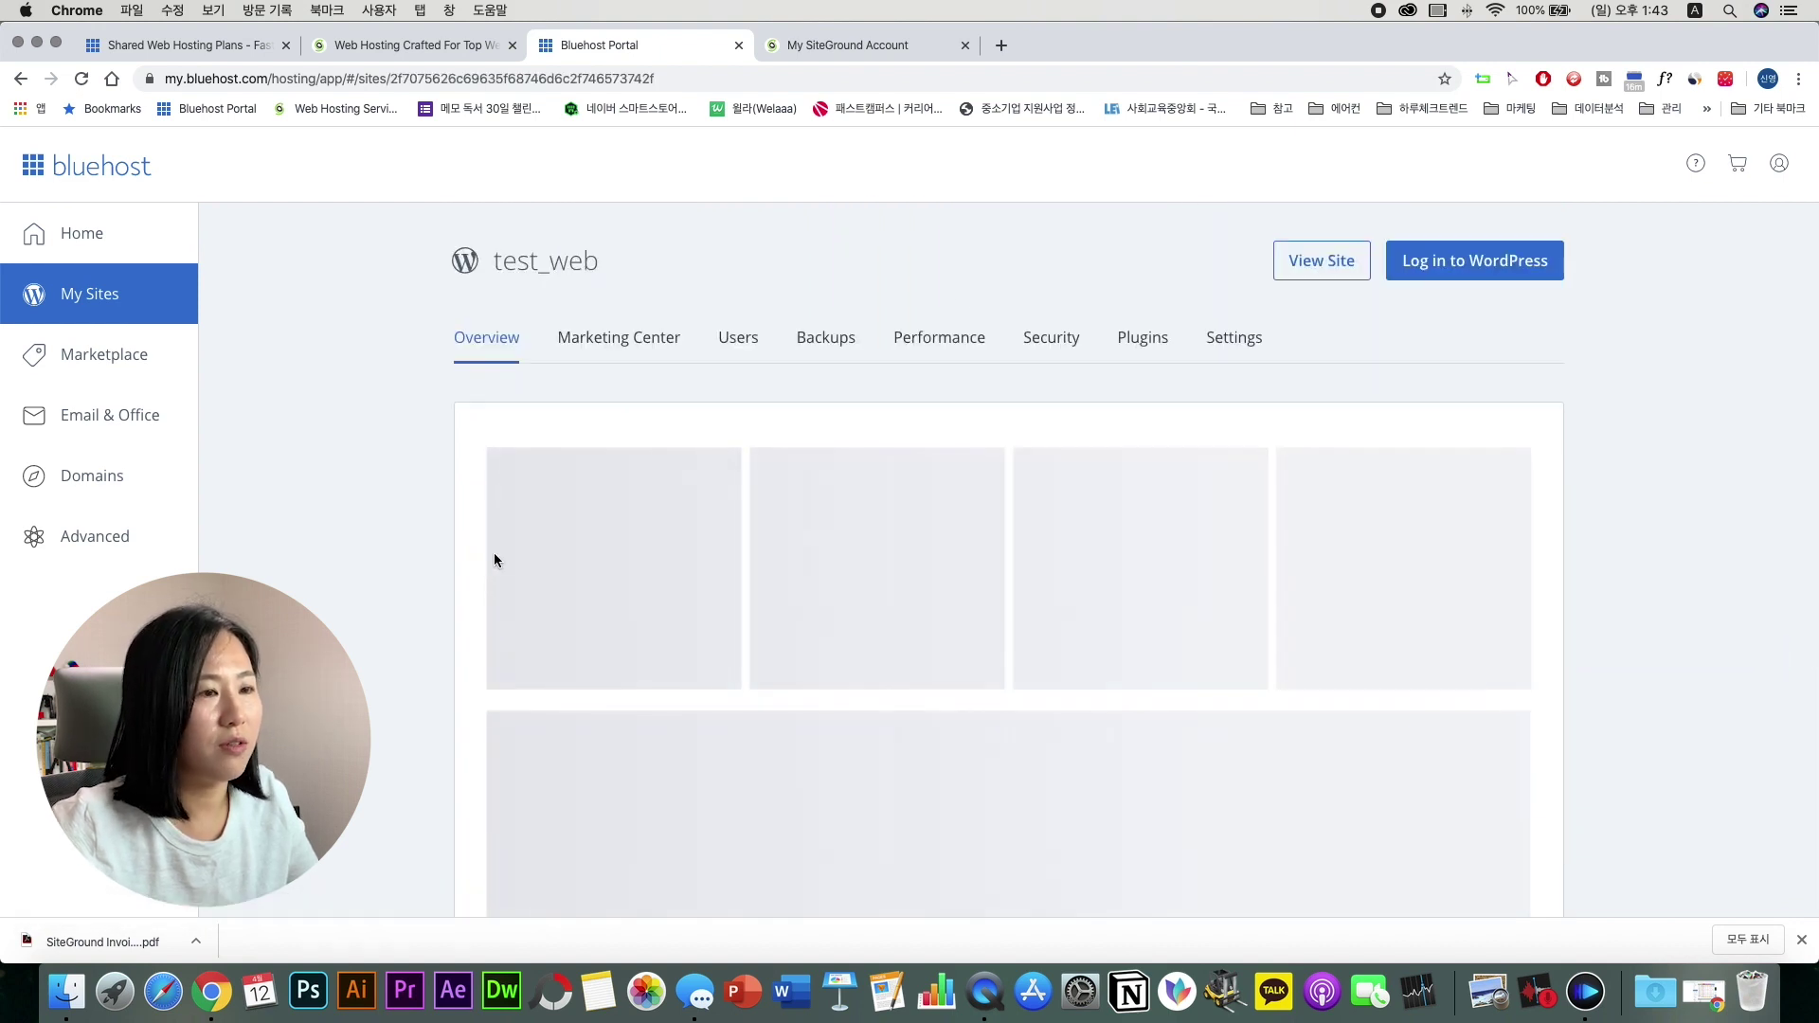
click(1322, 260)
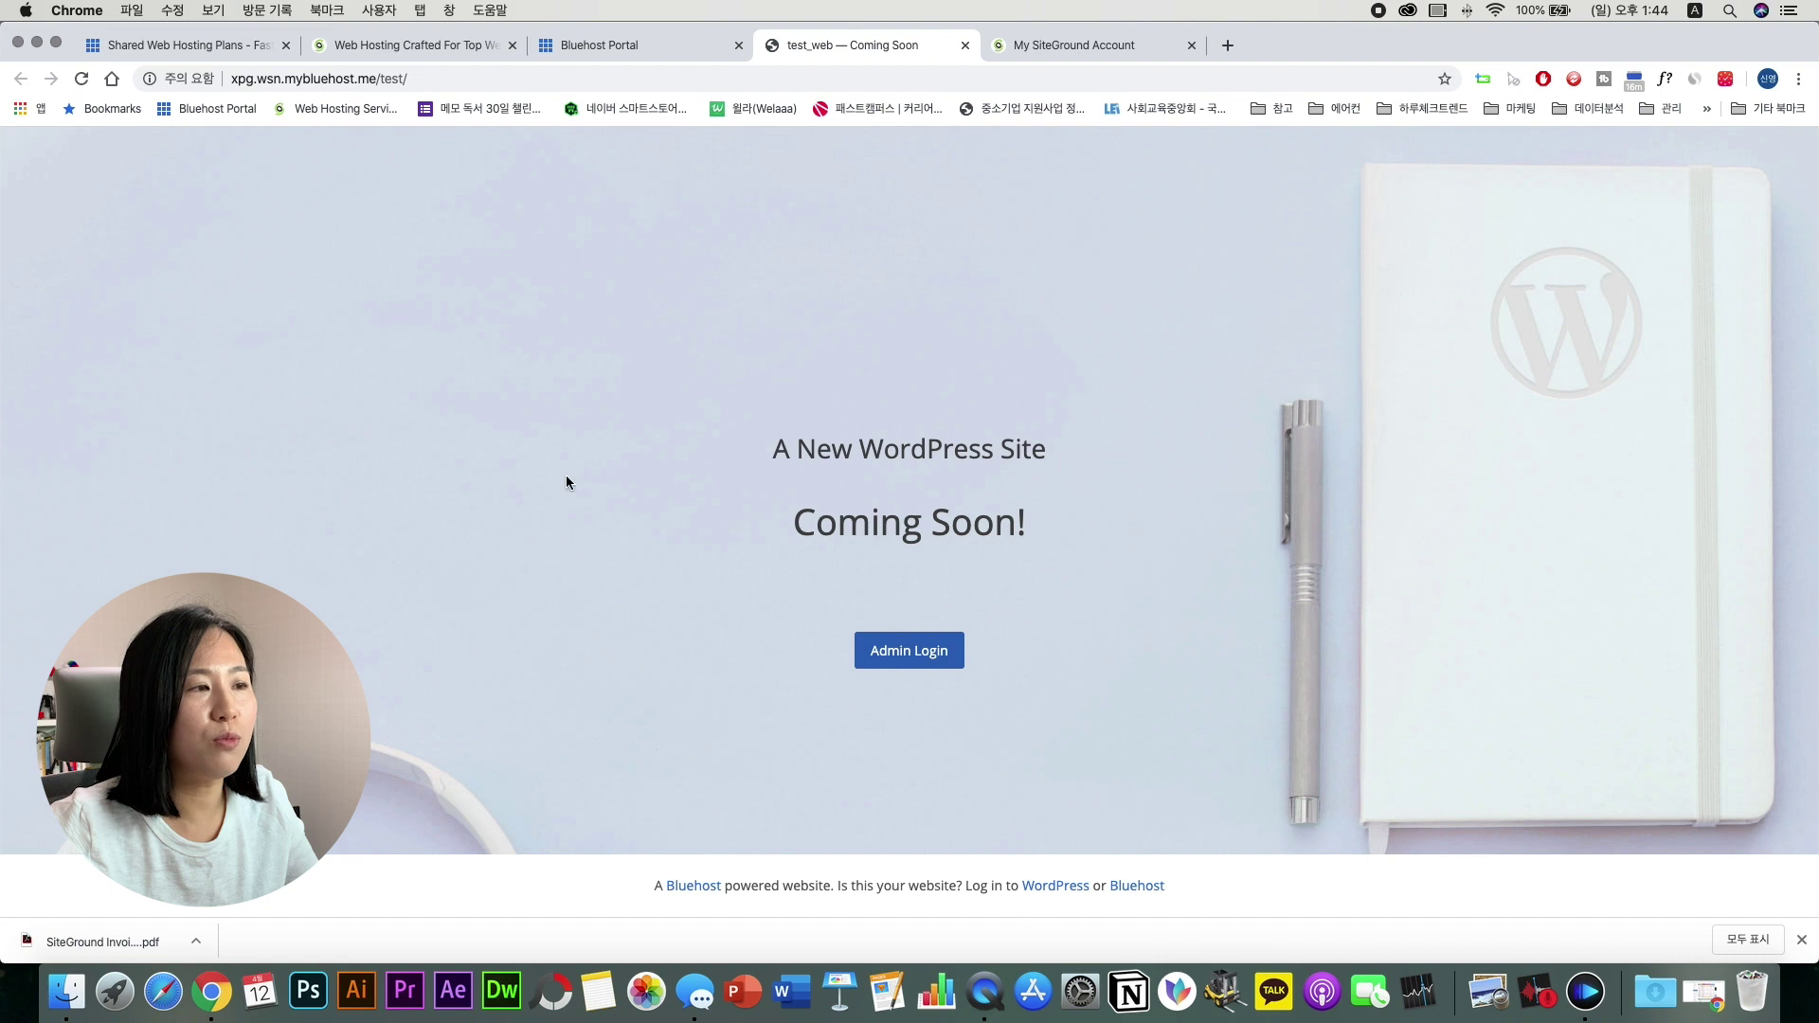
click(583, 50)
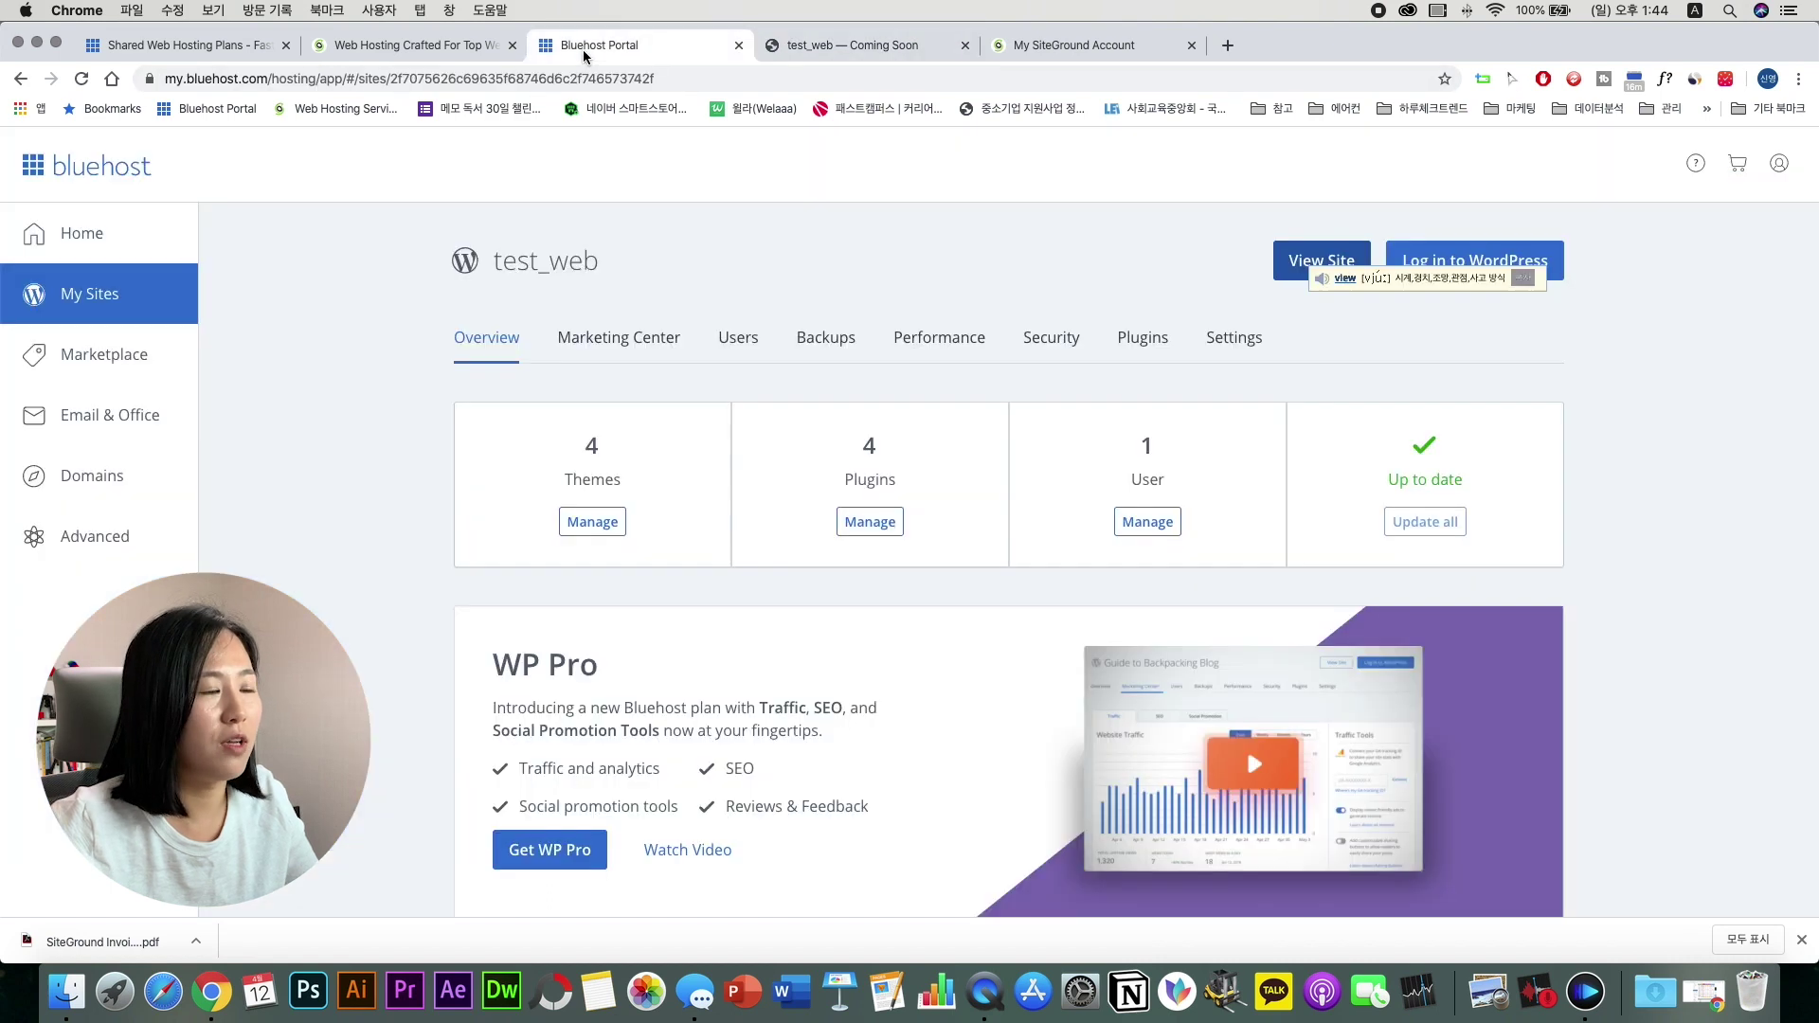
Step: Log in to test_web's WordPress admin, then scroll SiteGround's account websites list
click(1447, 274)
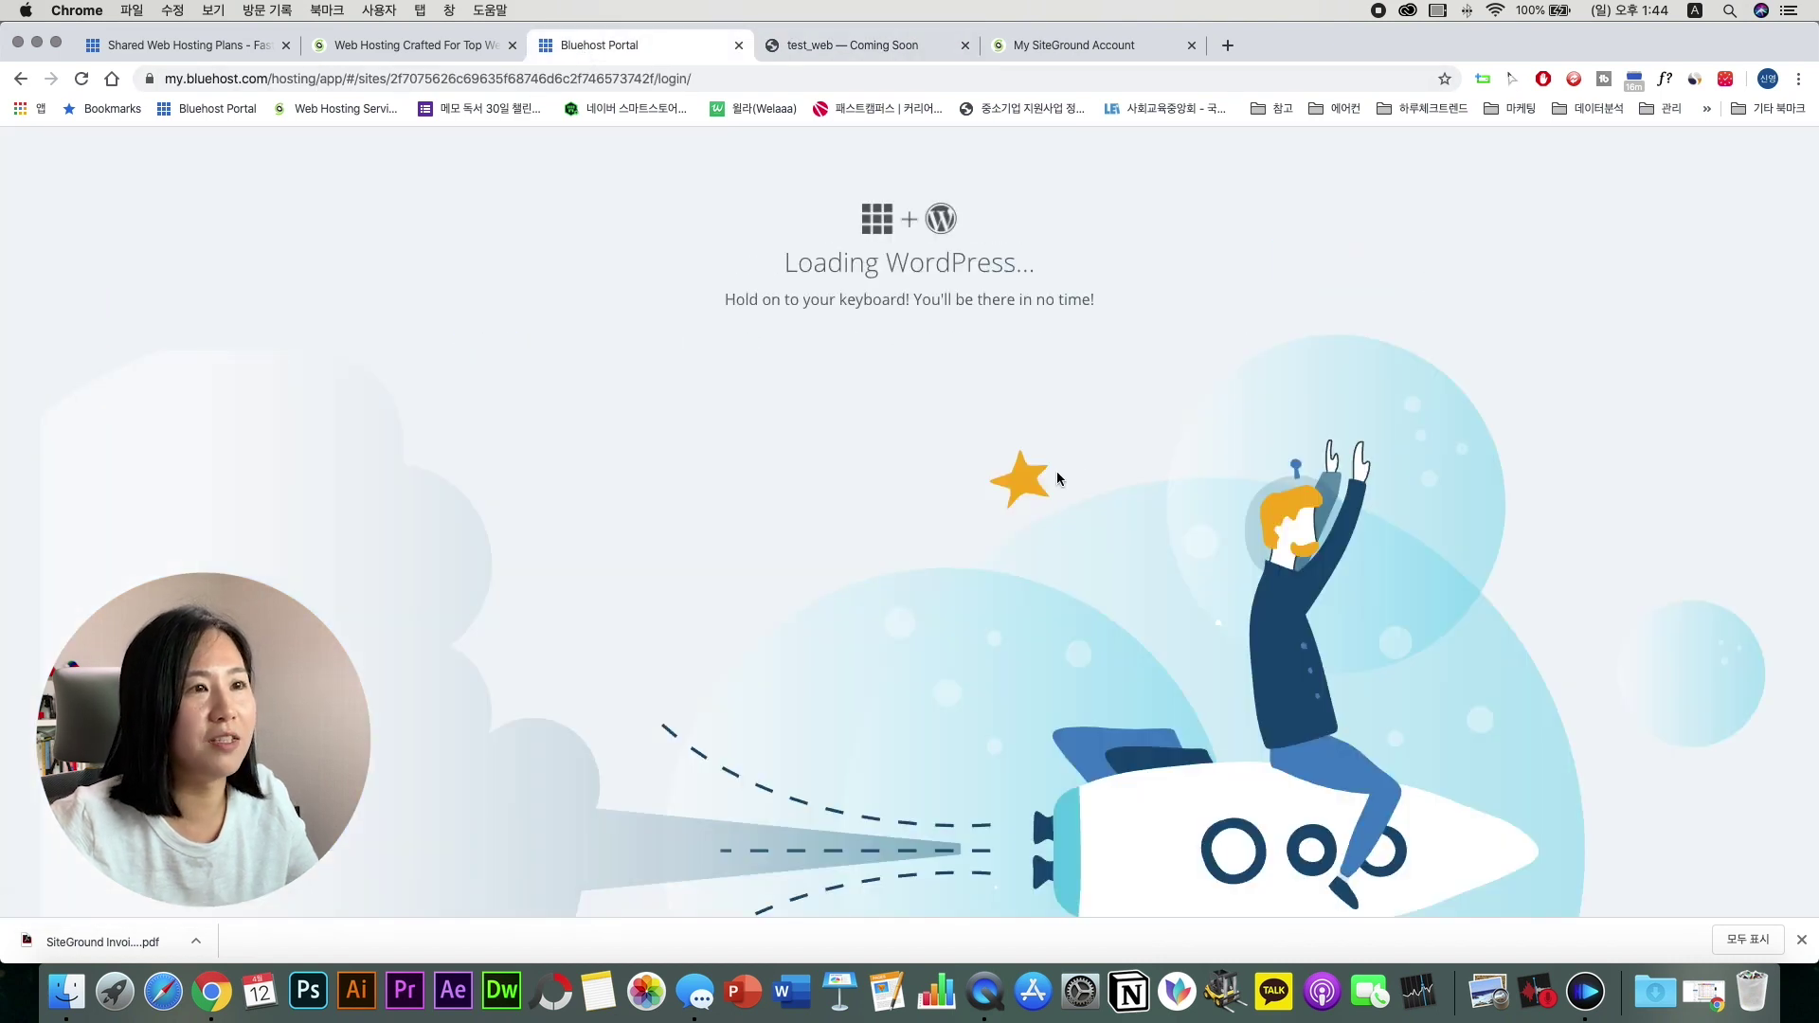
mouse_move(755, 305)
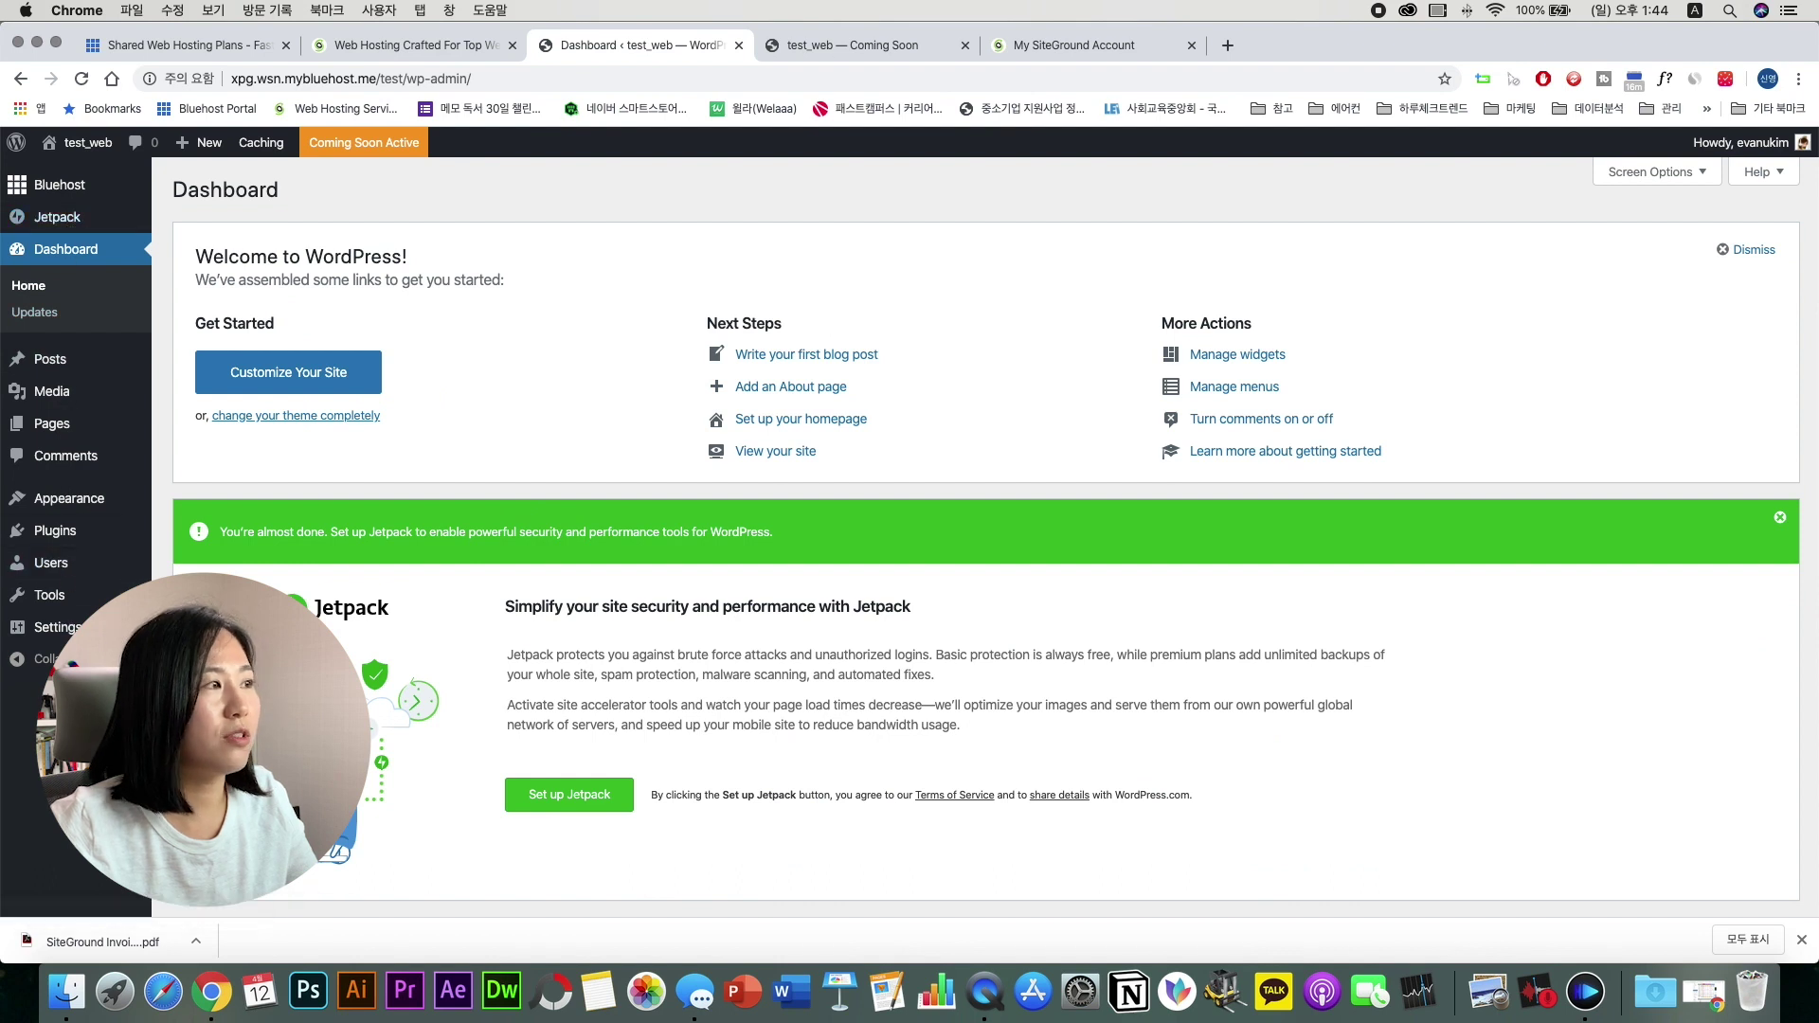
click(868, 49)
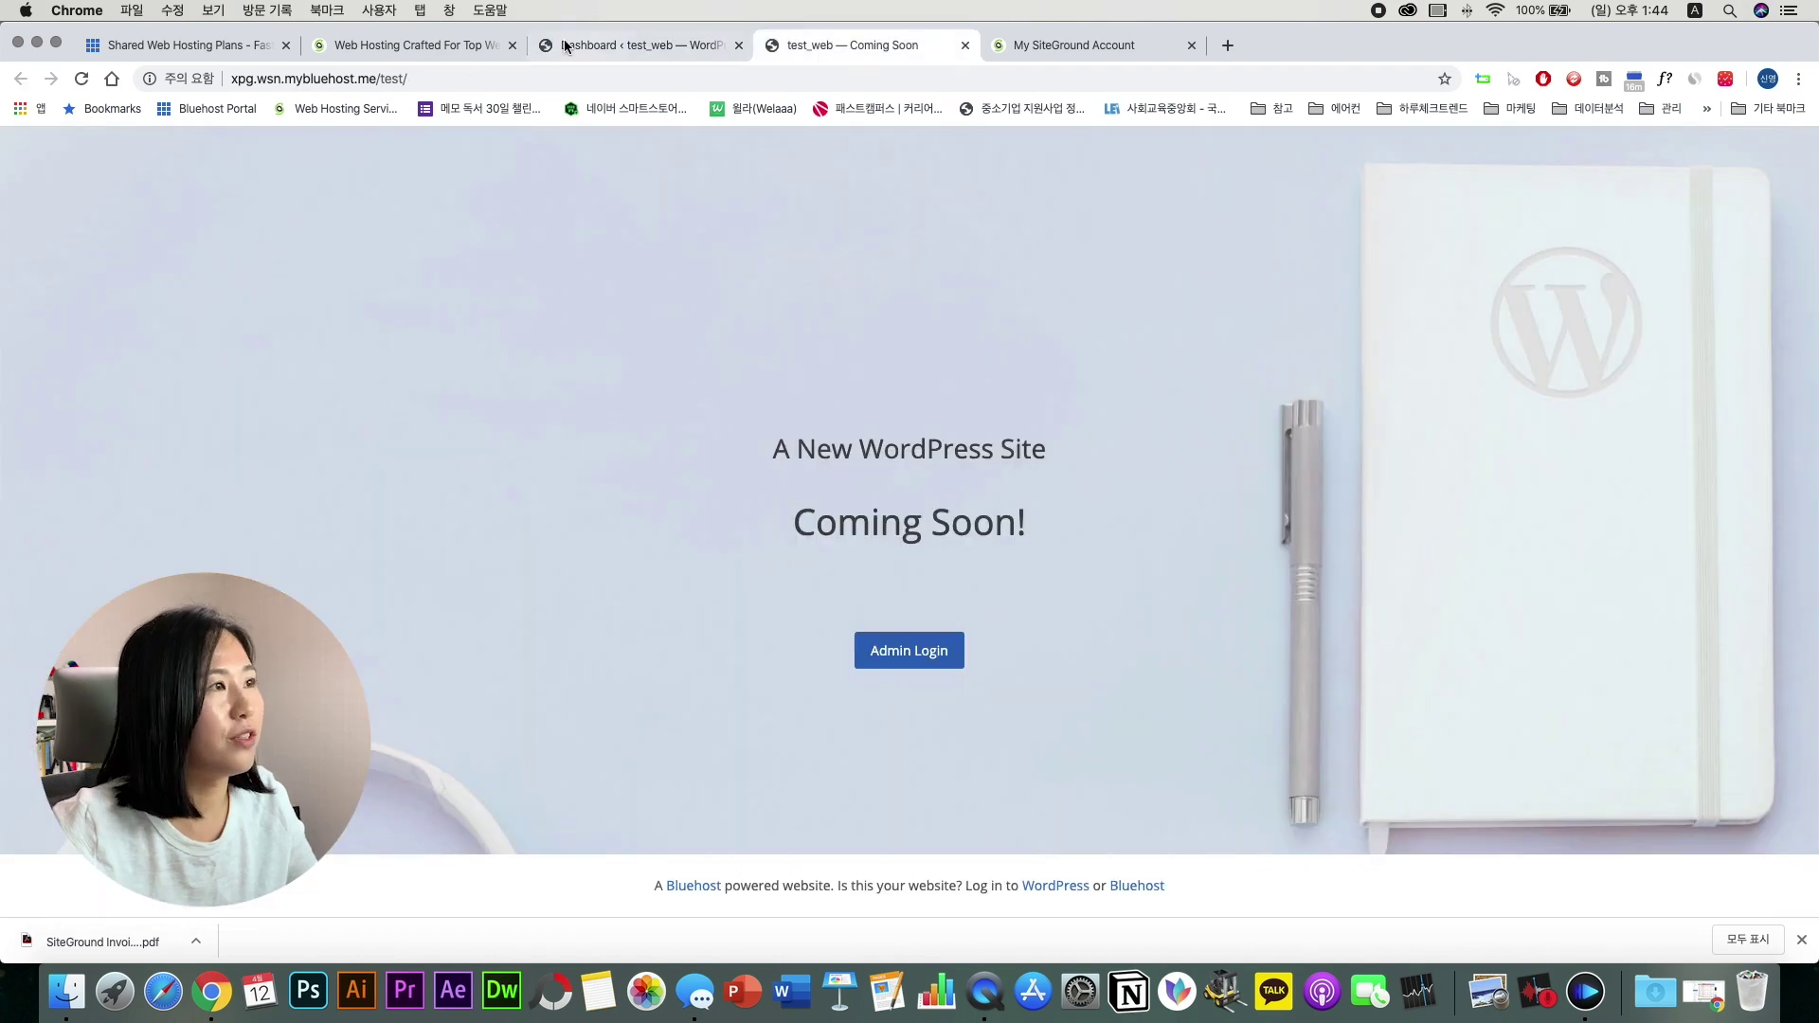
click(640, 45)
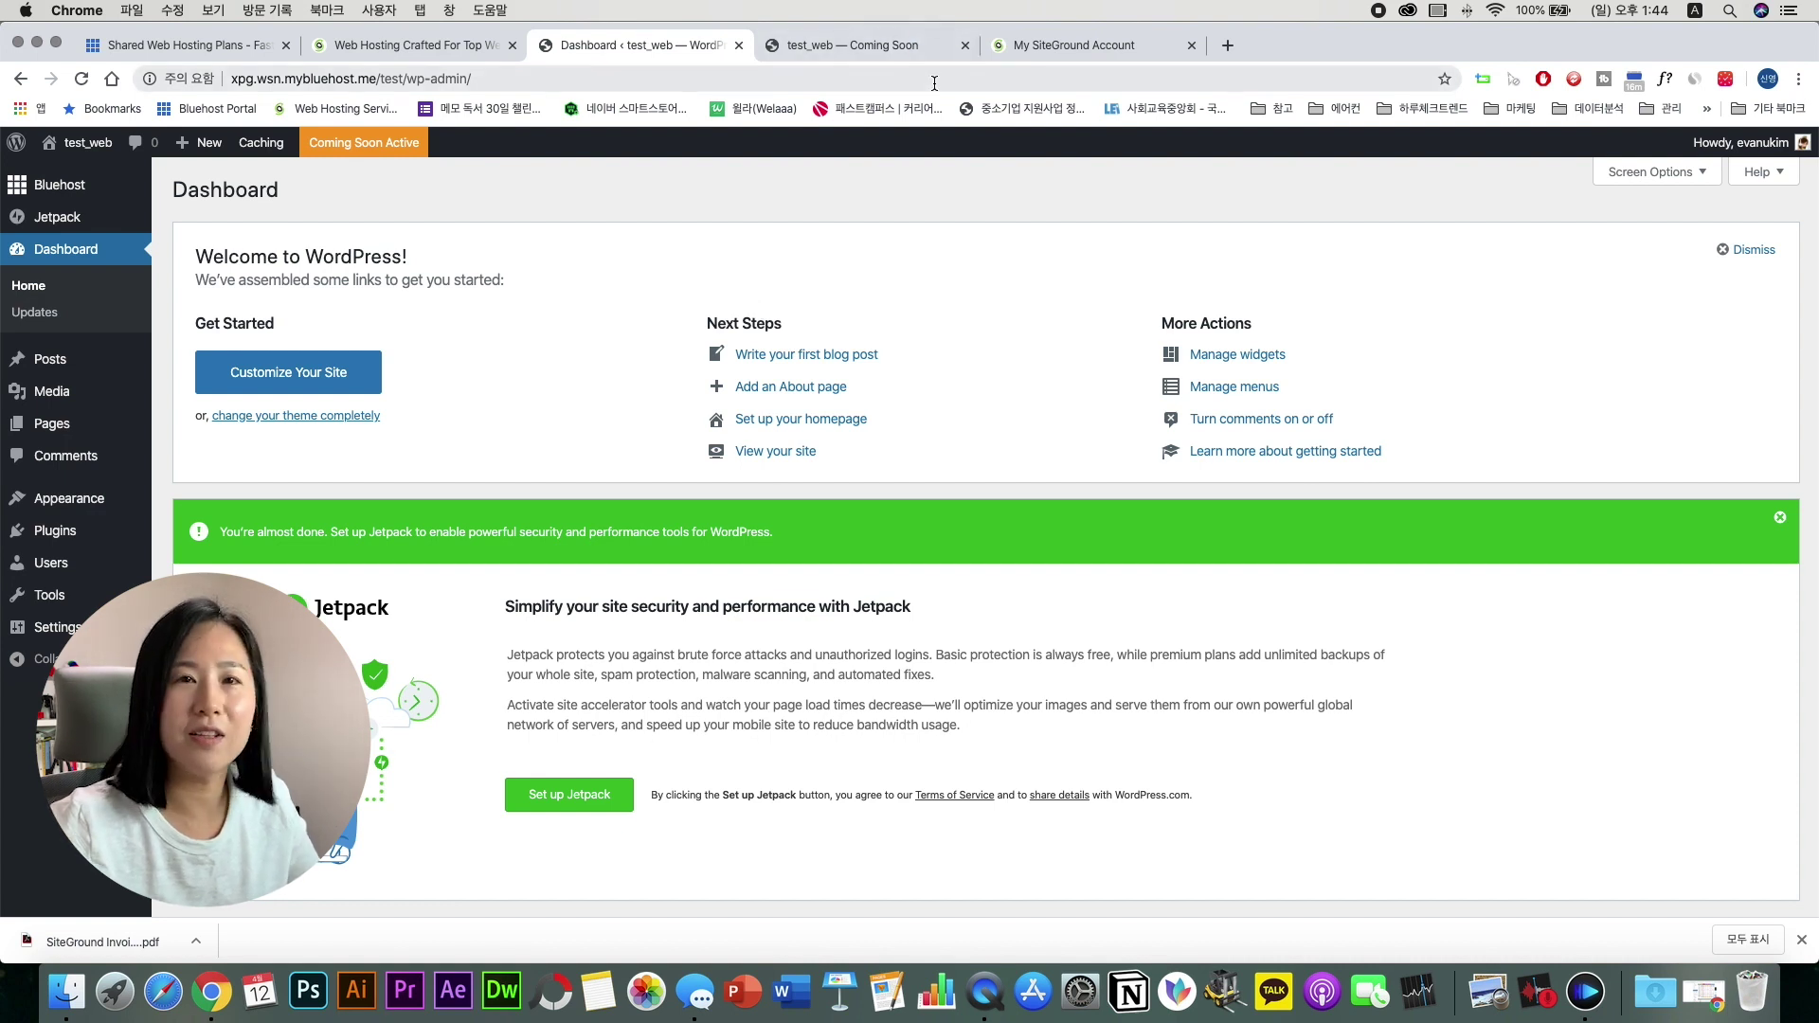
click(1074, 44)
scroll(1520, 487, down, 5)
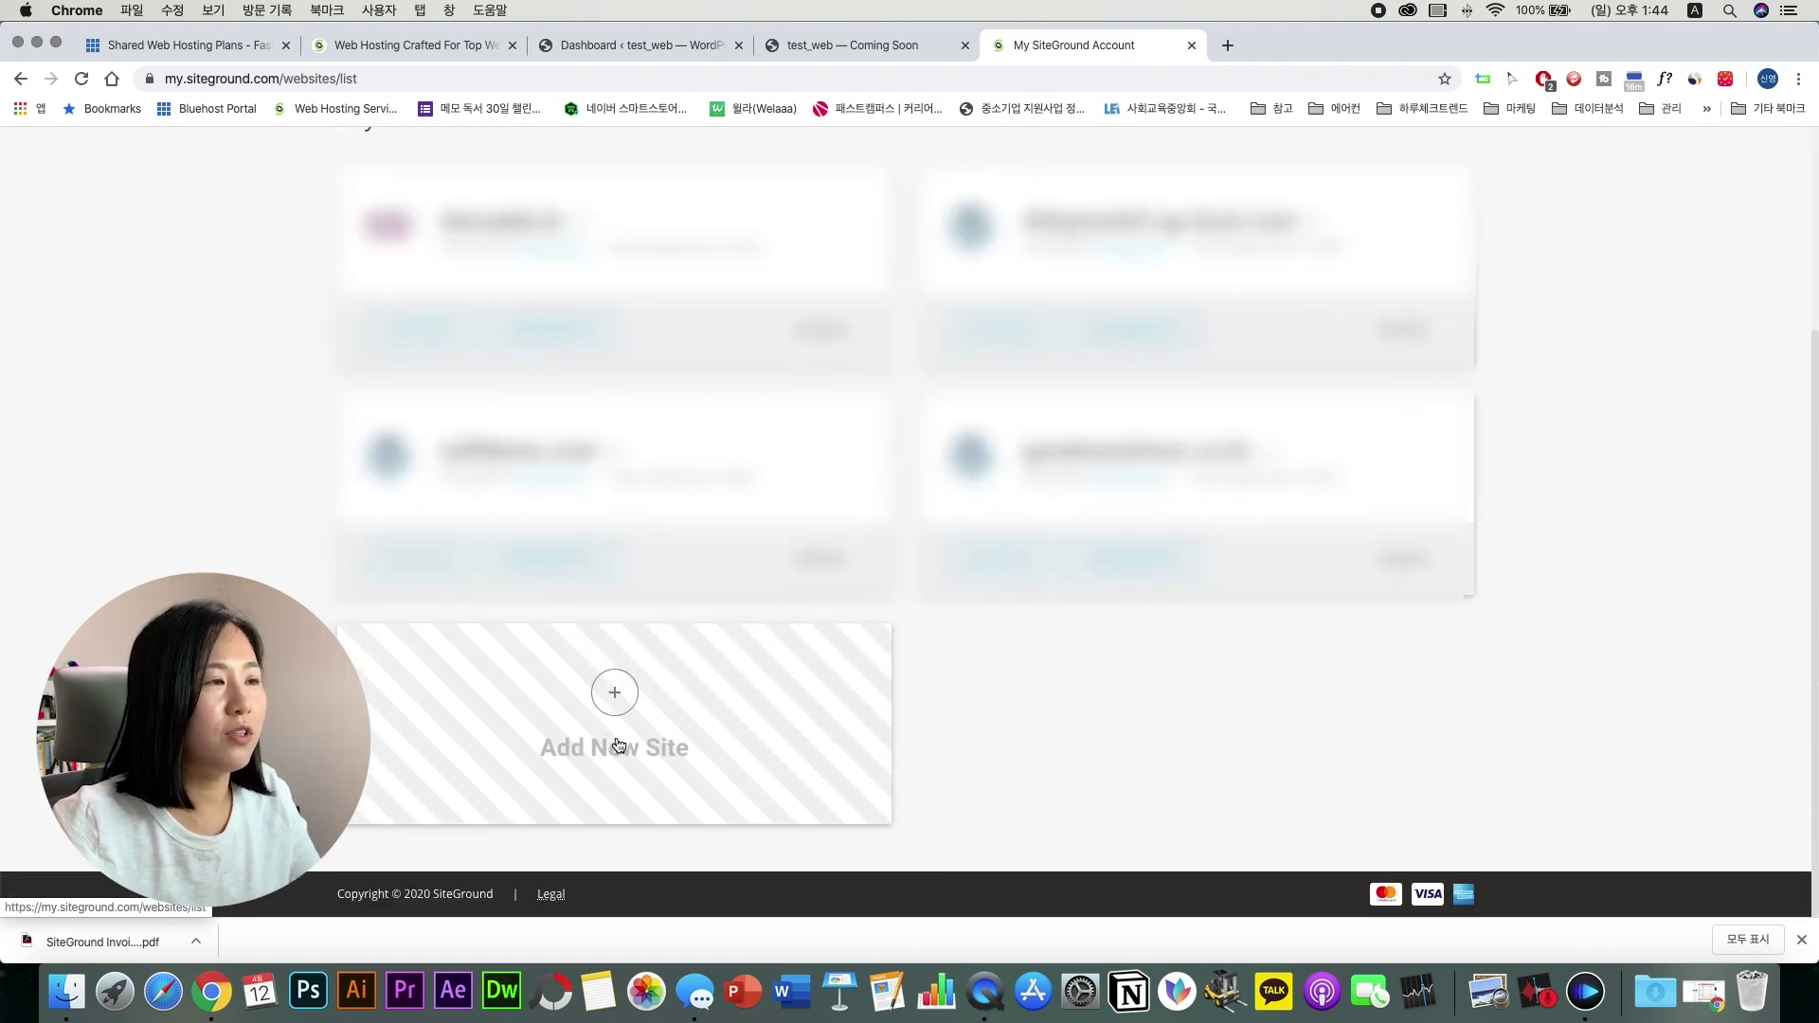
Step: Add a new SiteGround website on a free temporary sg-host.com domain
click(614, 696)
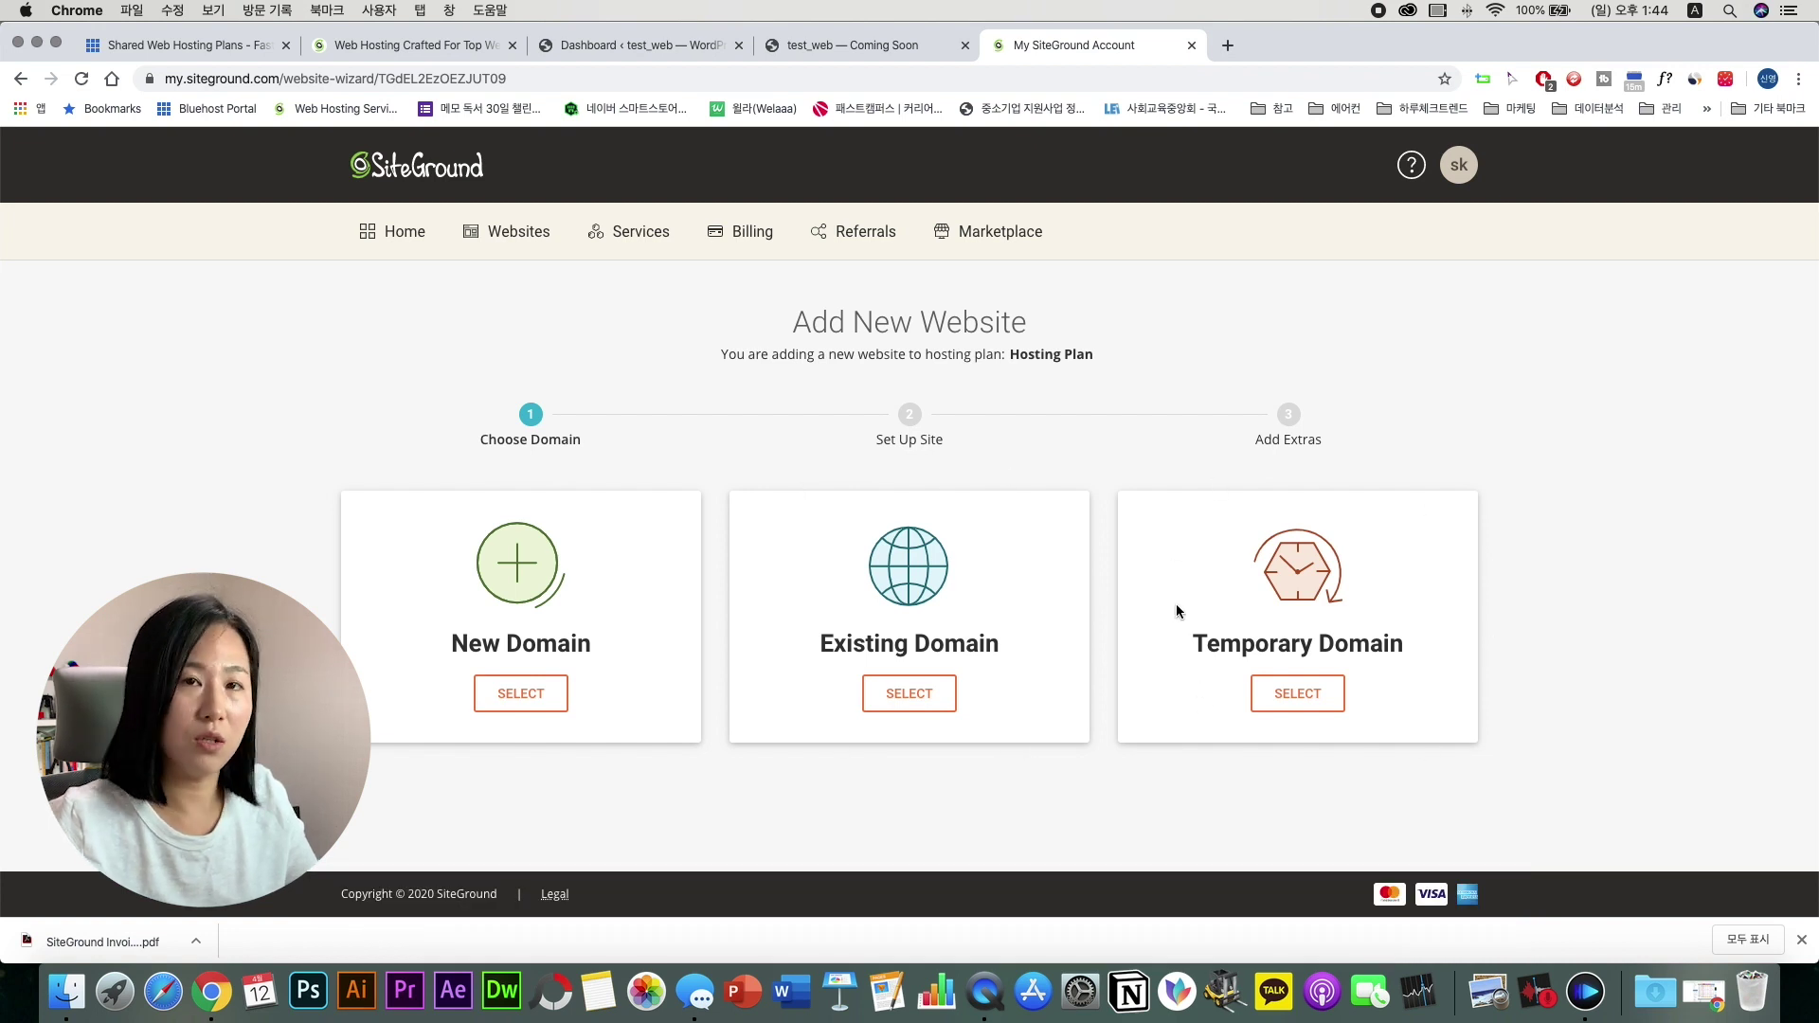
click(1295, 699)
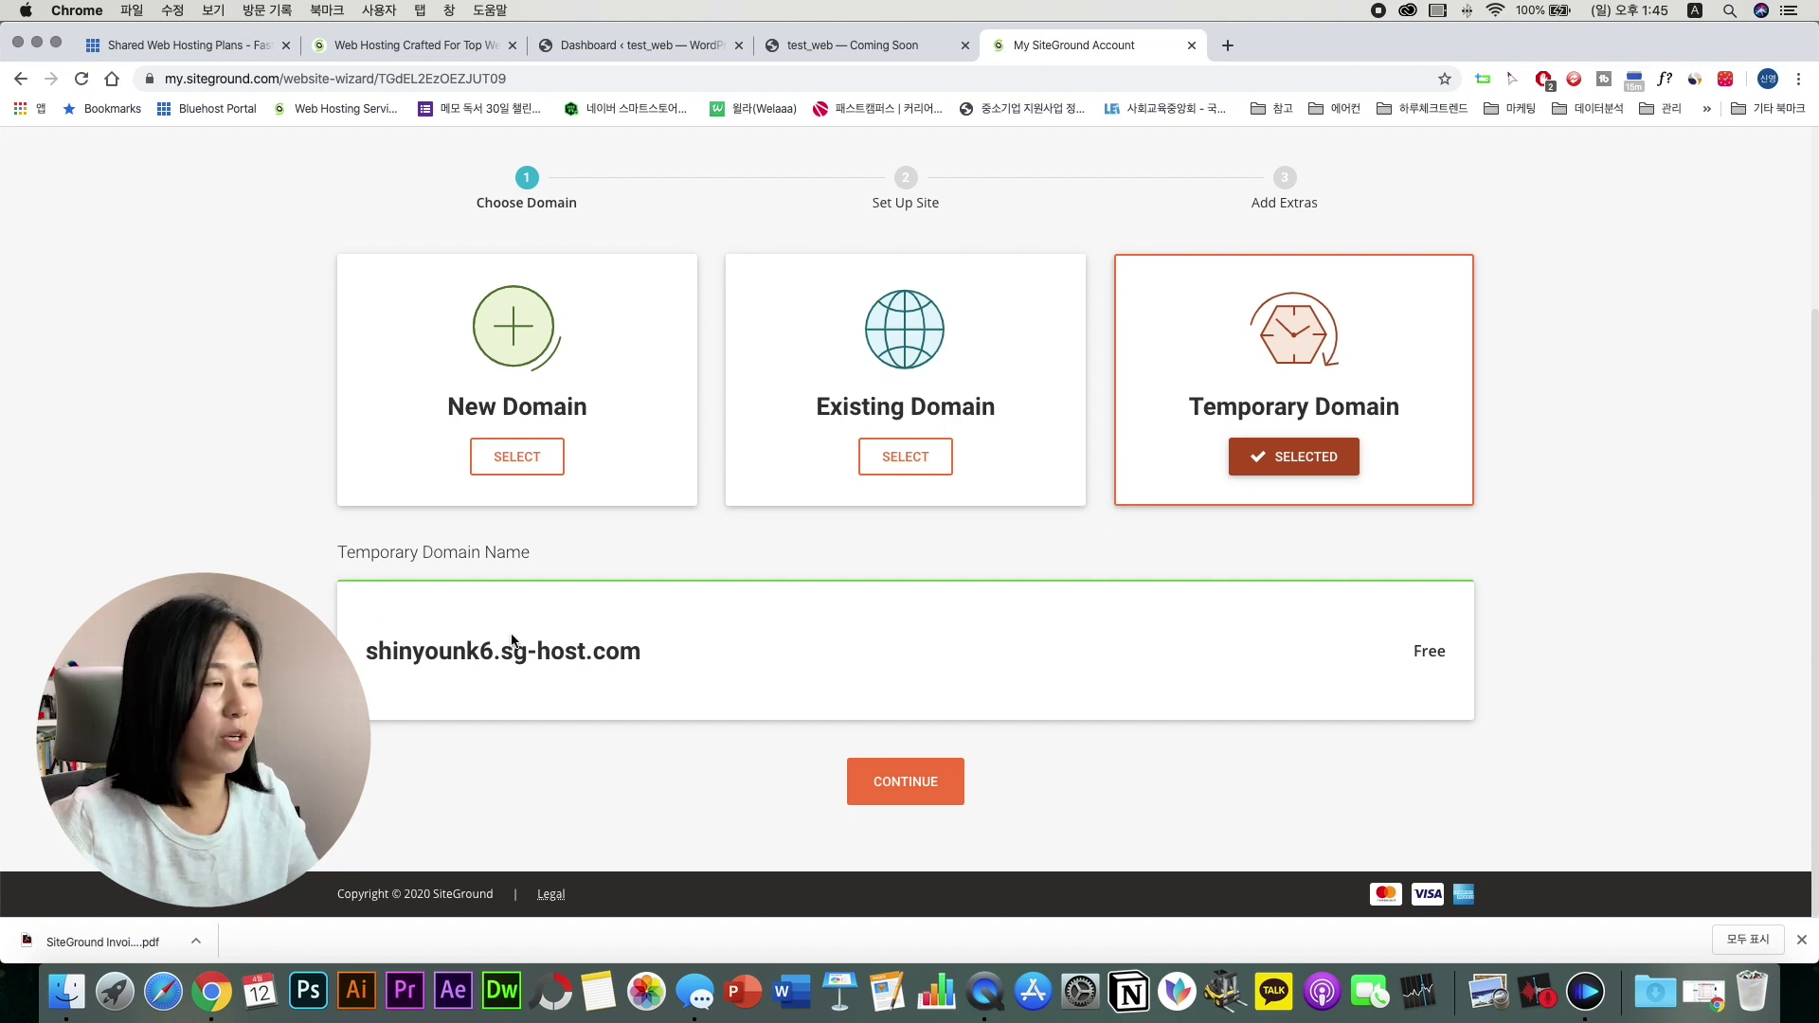
click(906, 782)
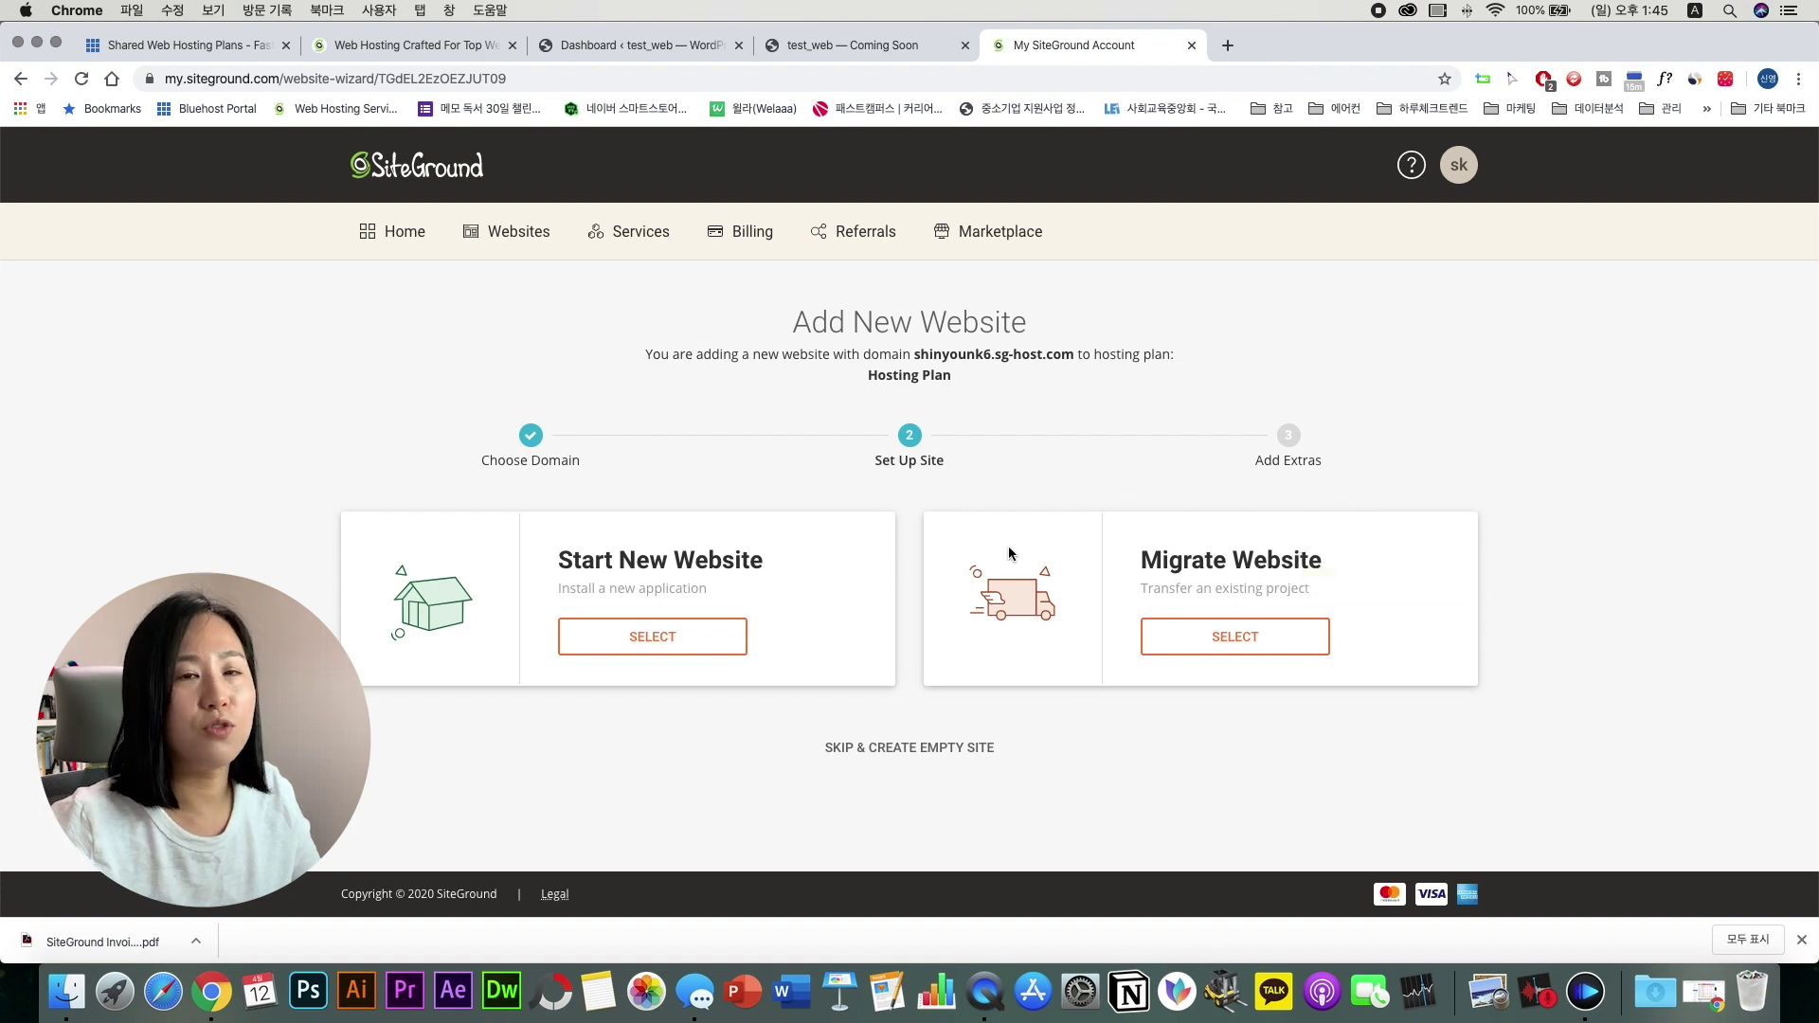
Step: Choose Start New Website with WordPress as the application
click(655, 636)
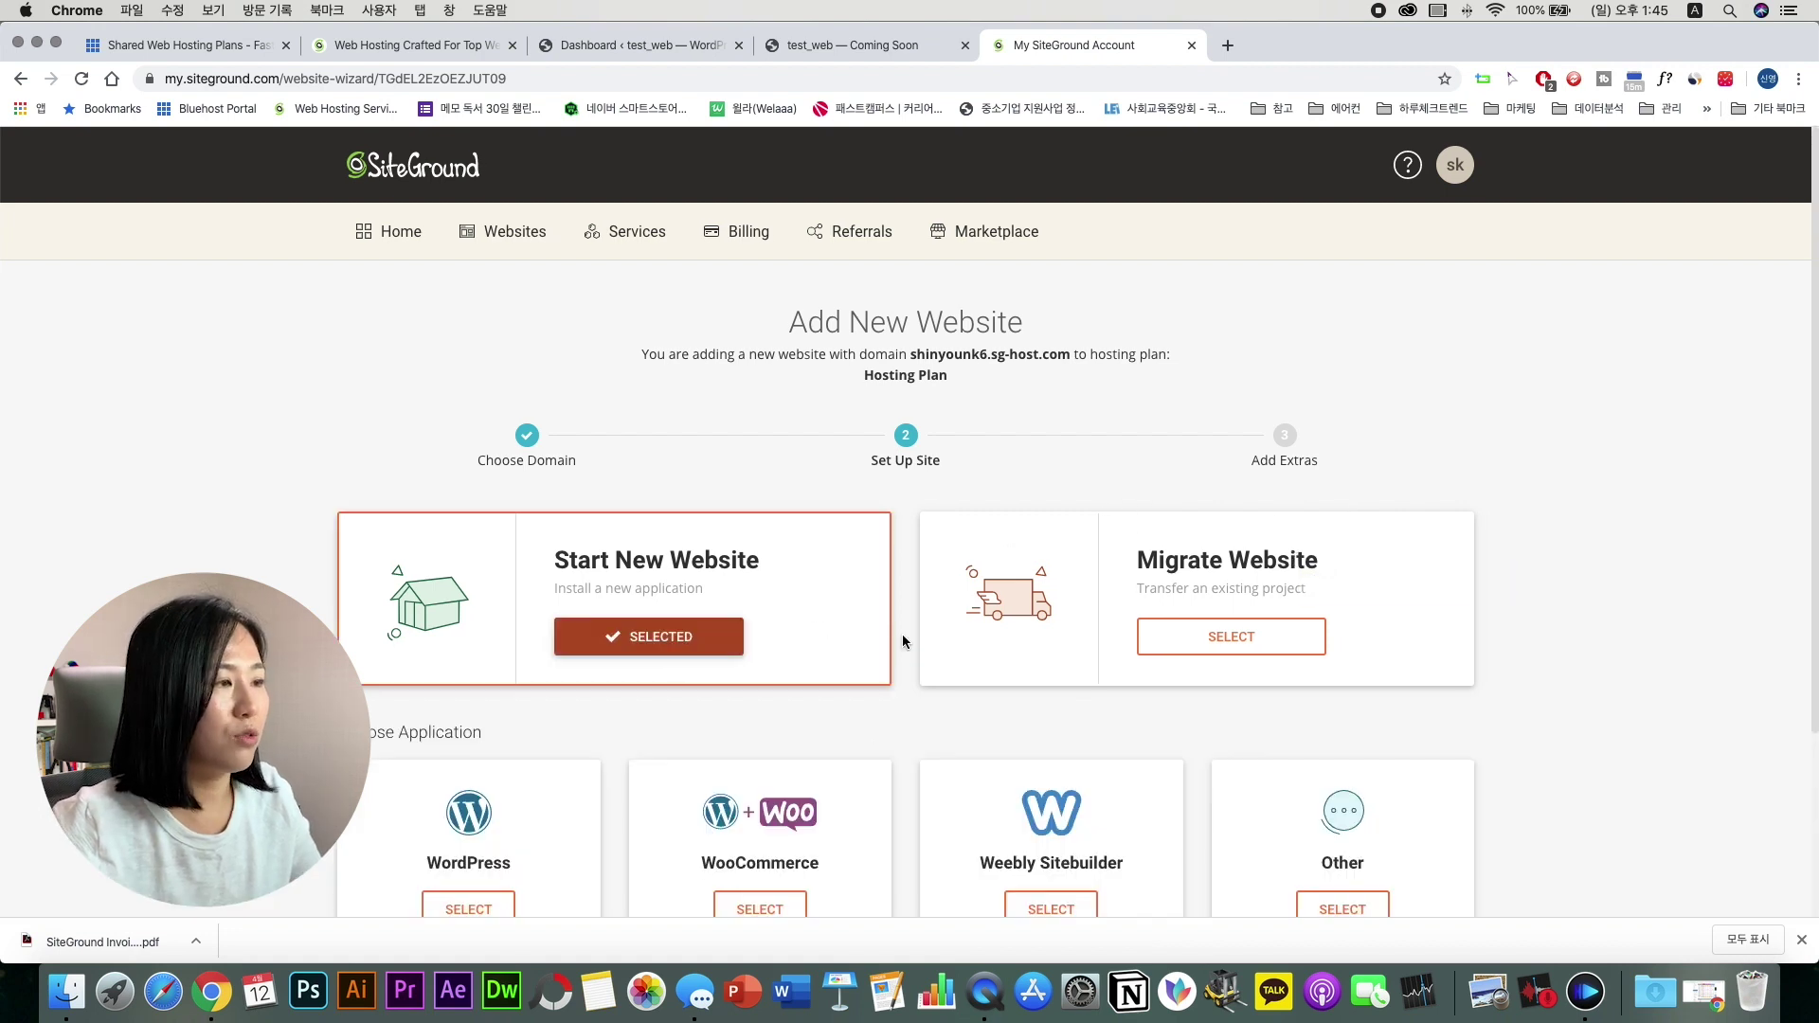
scroll(902, 634, down, 2)
scroll(902, 641, down, 2)
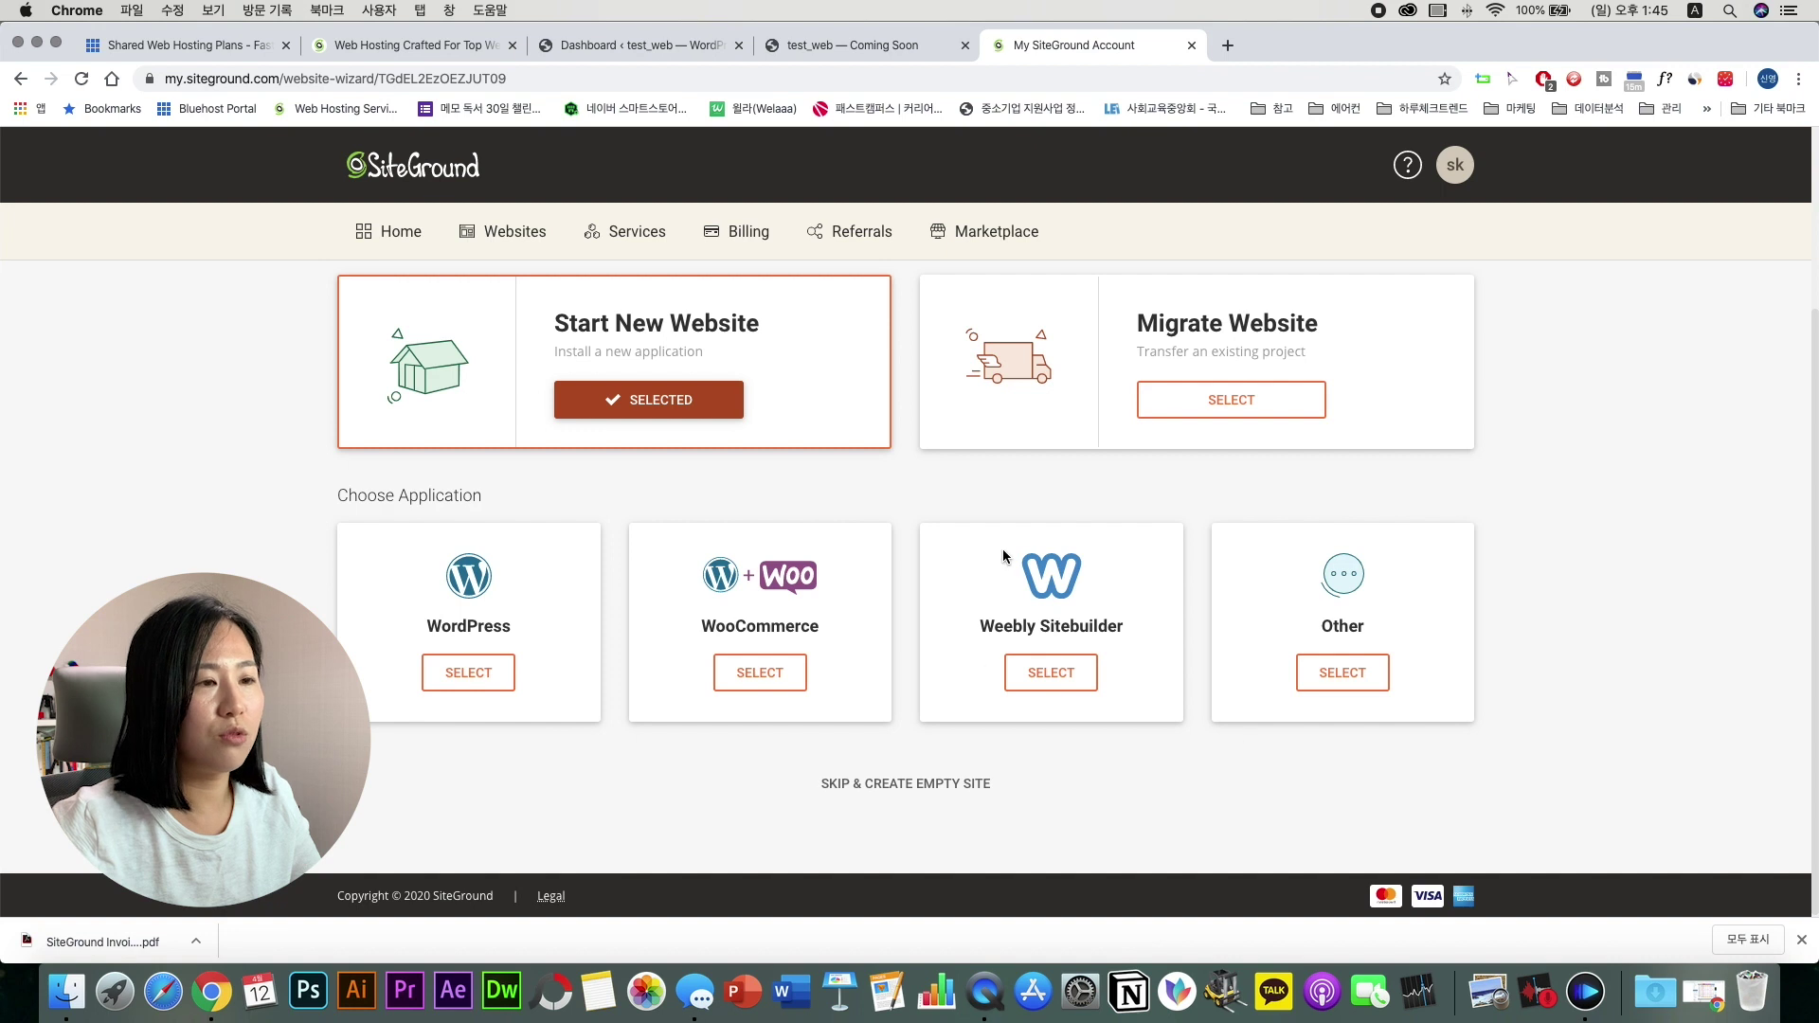
click(466, 674)
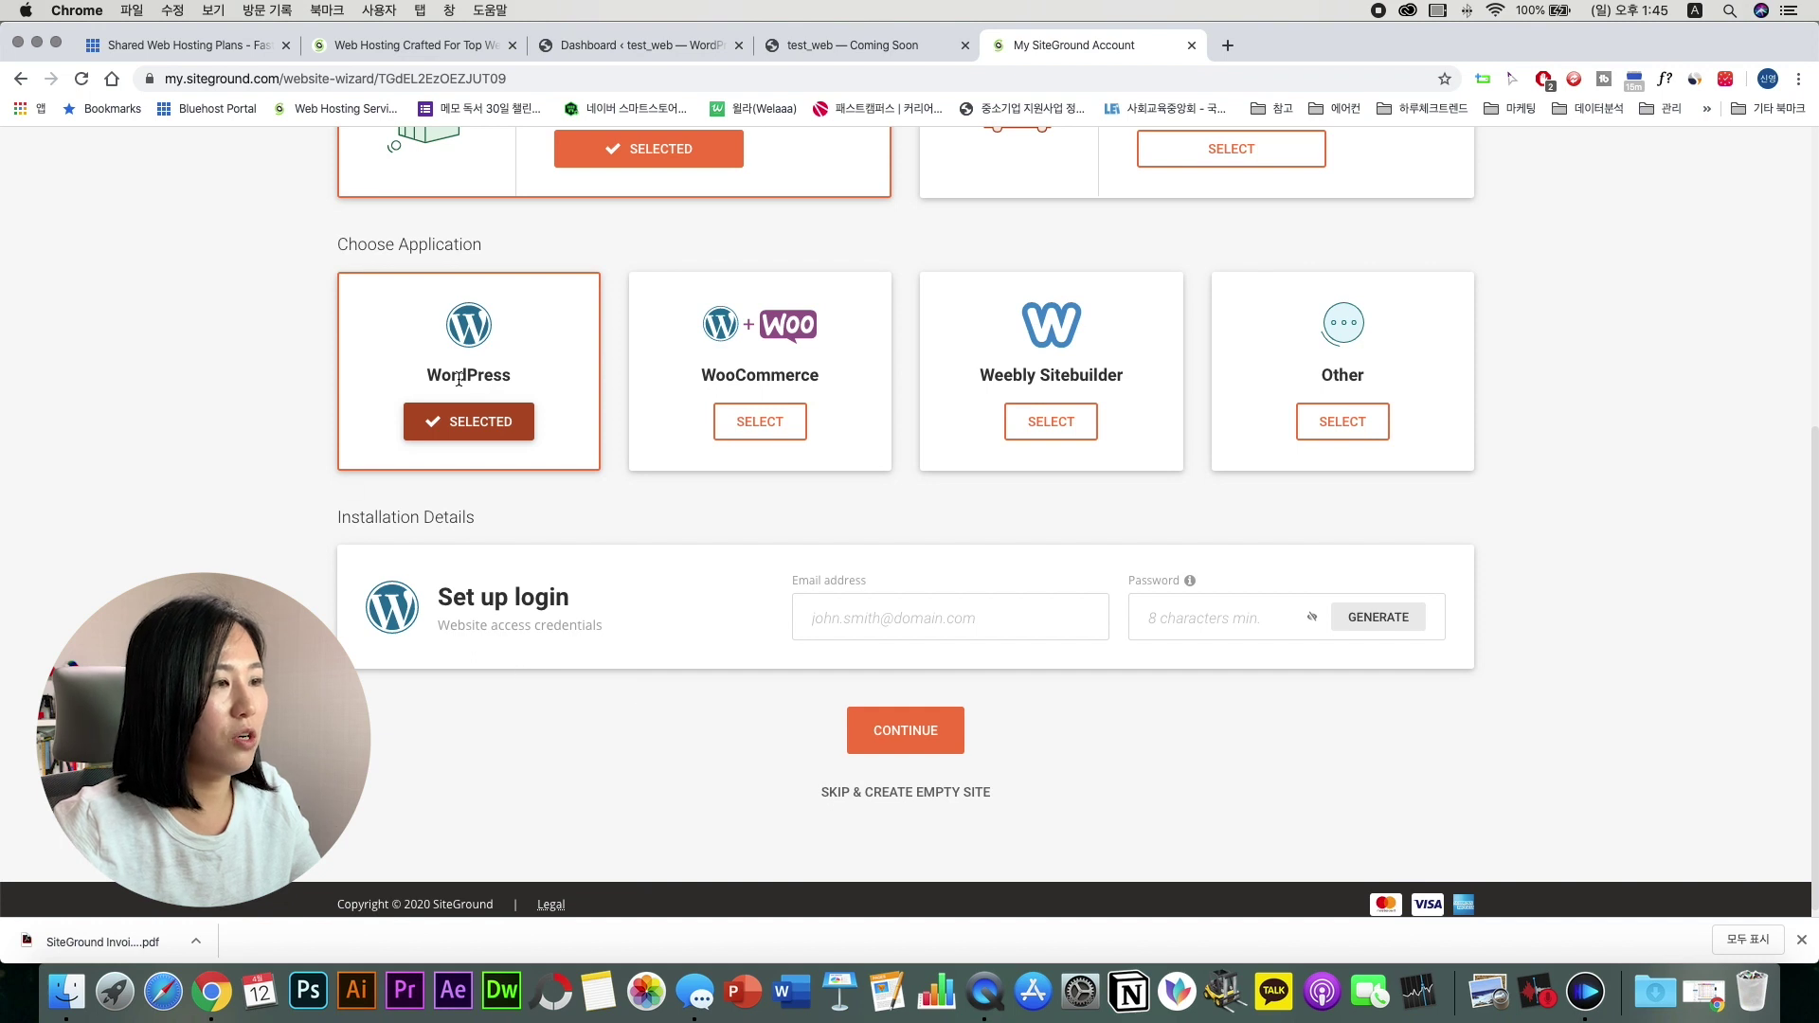
Step: Enter the admin login e-mail and password and continue to Add Extras
click(1000, 629)
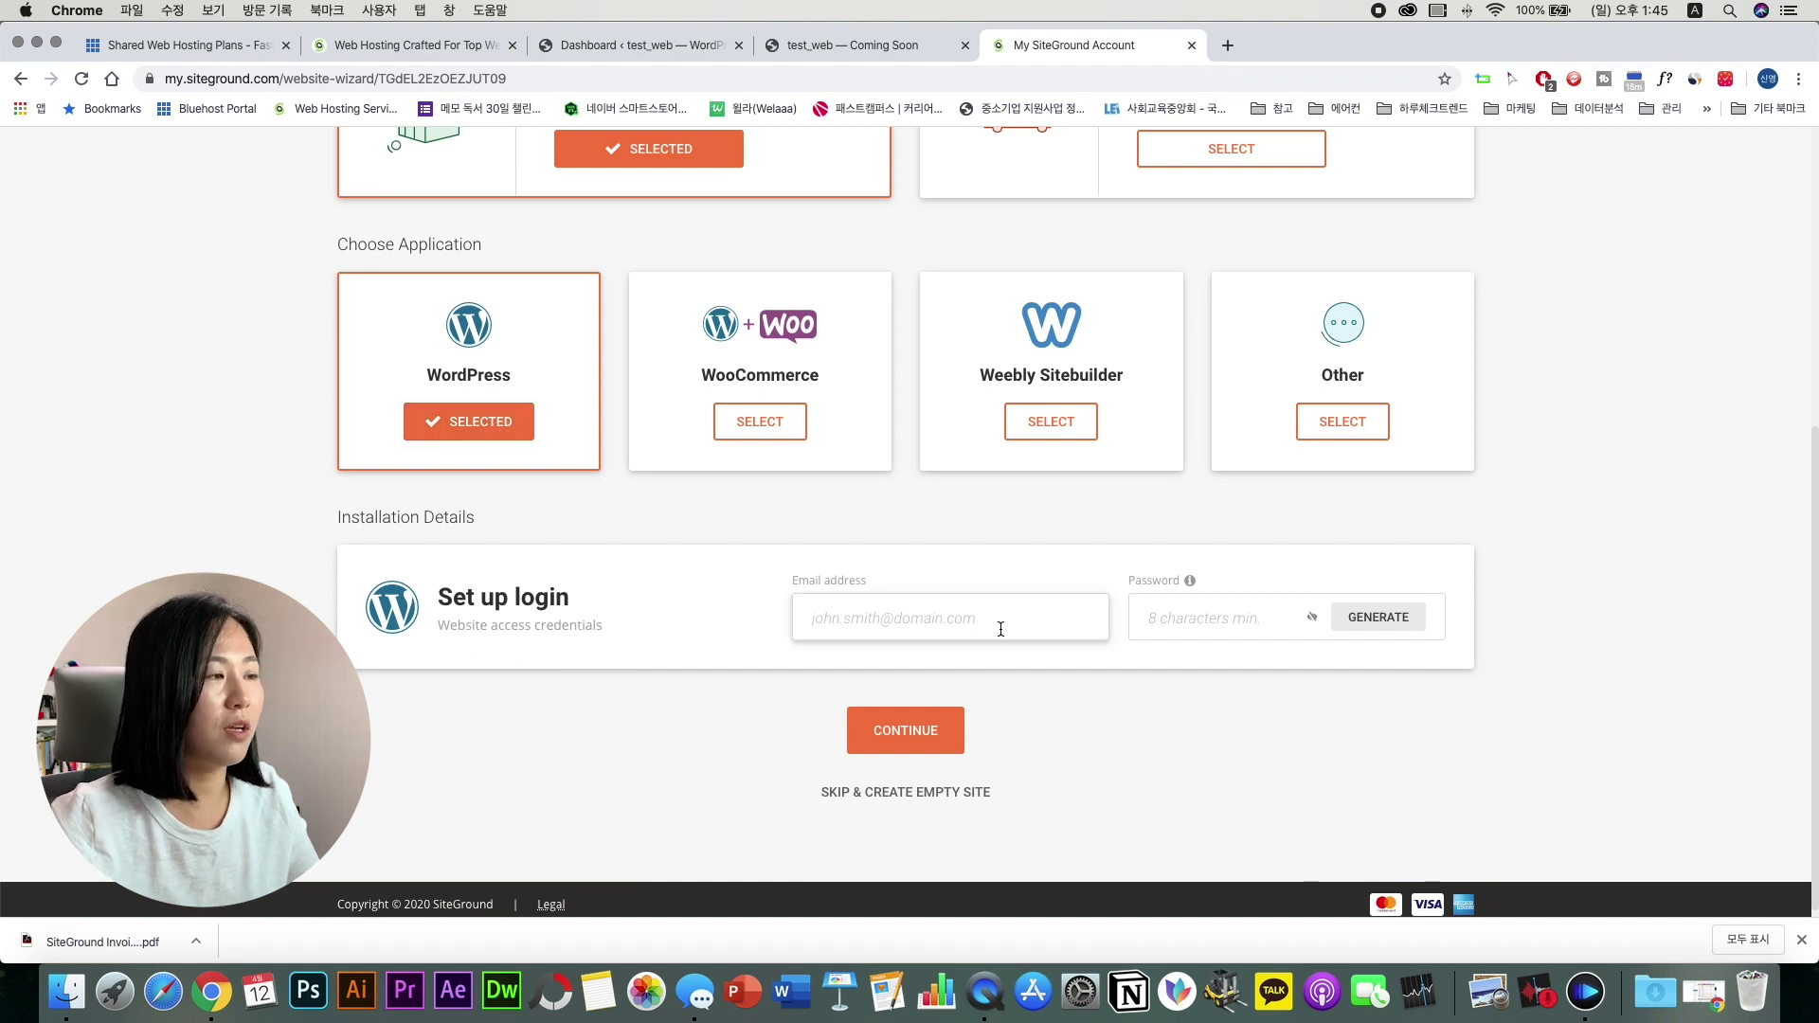
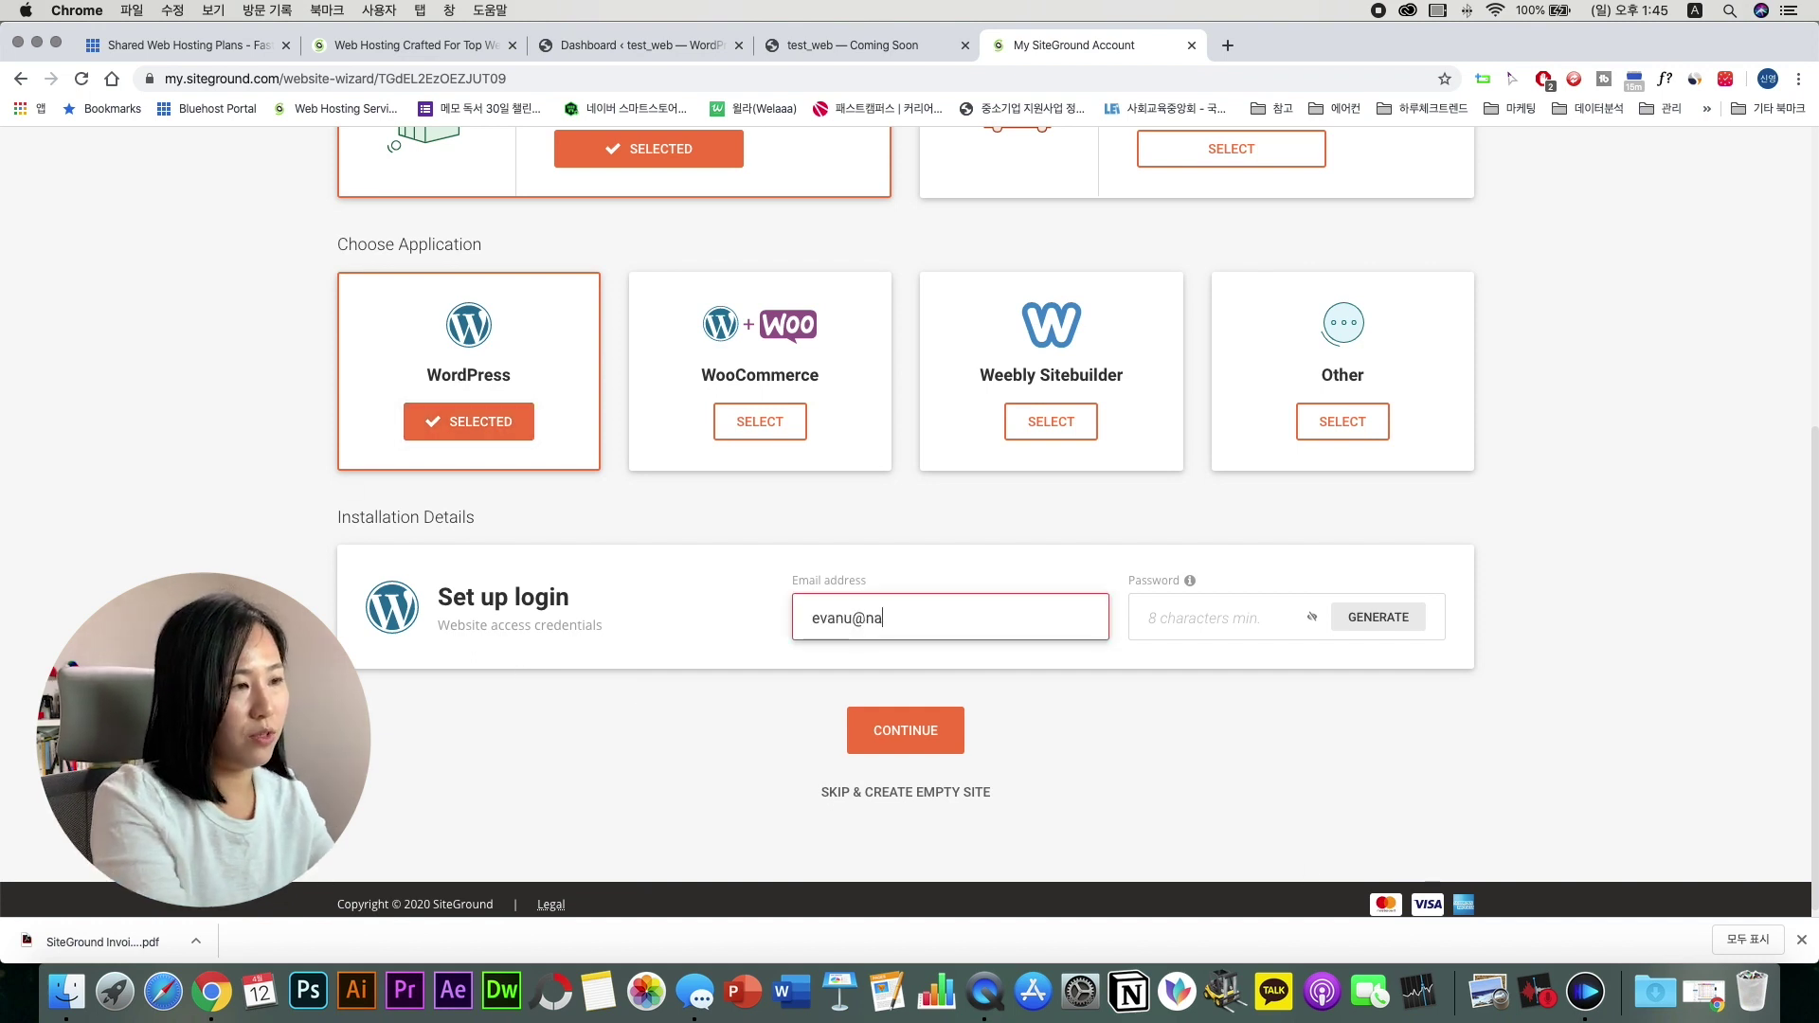
key(Tab)
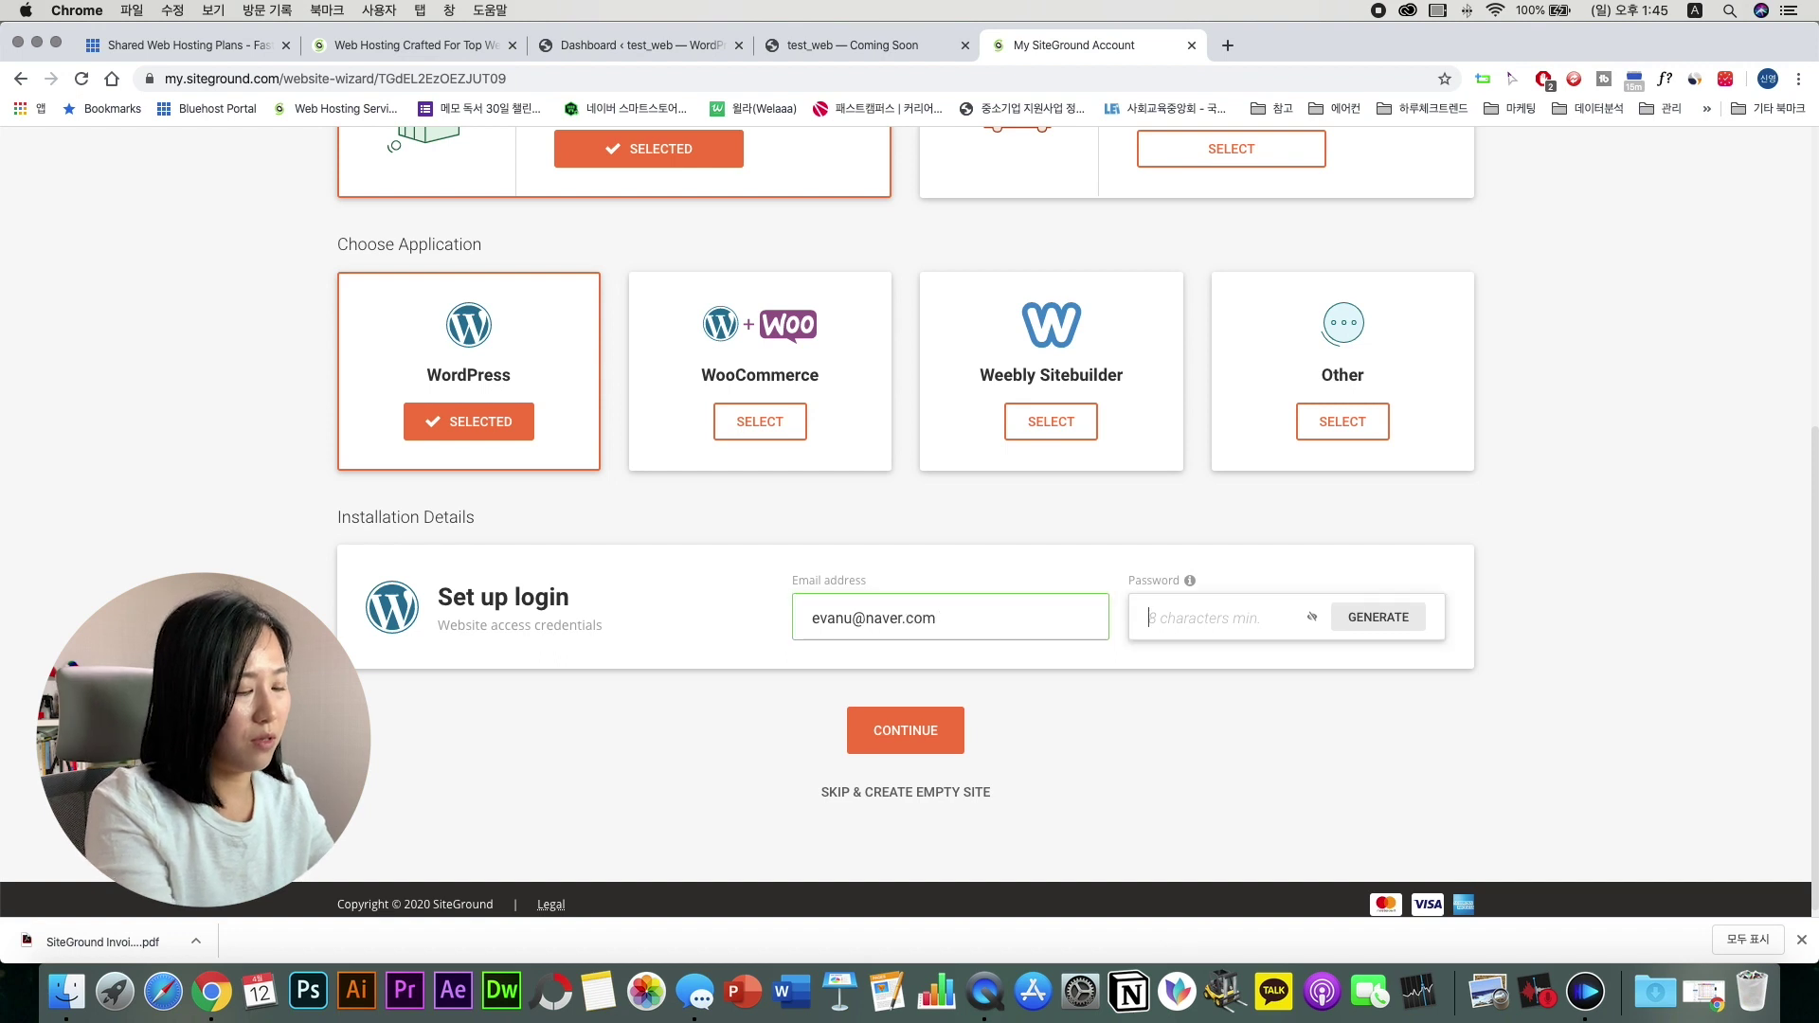
text(********)
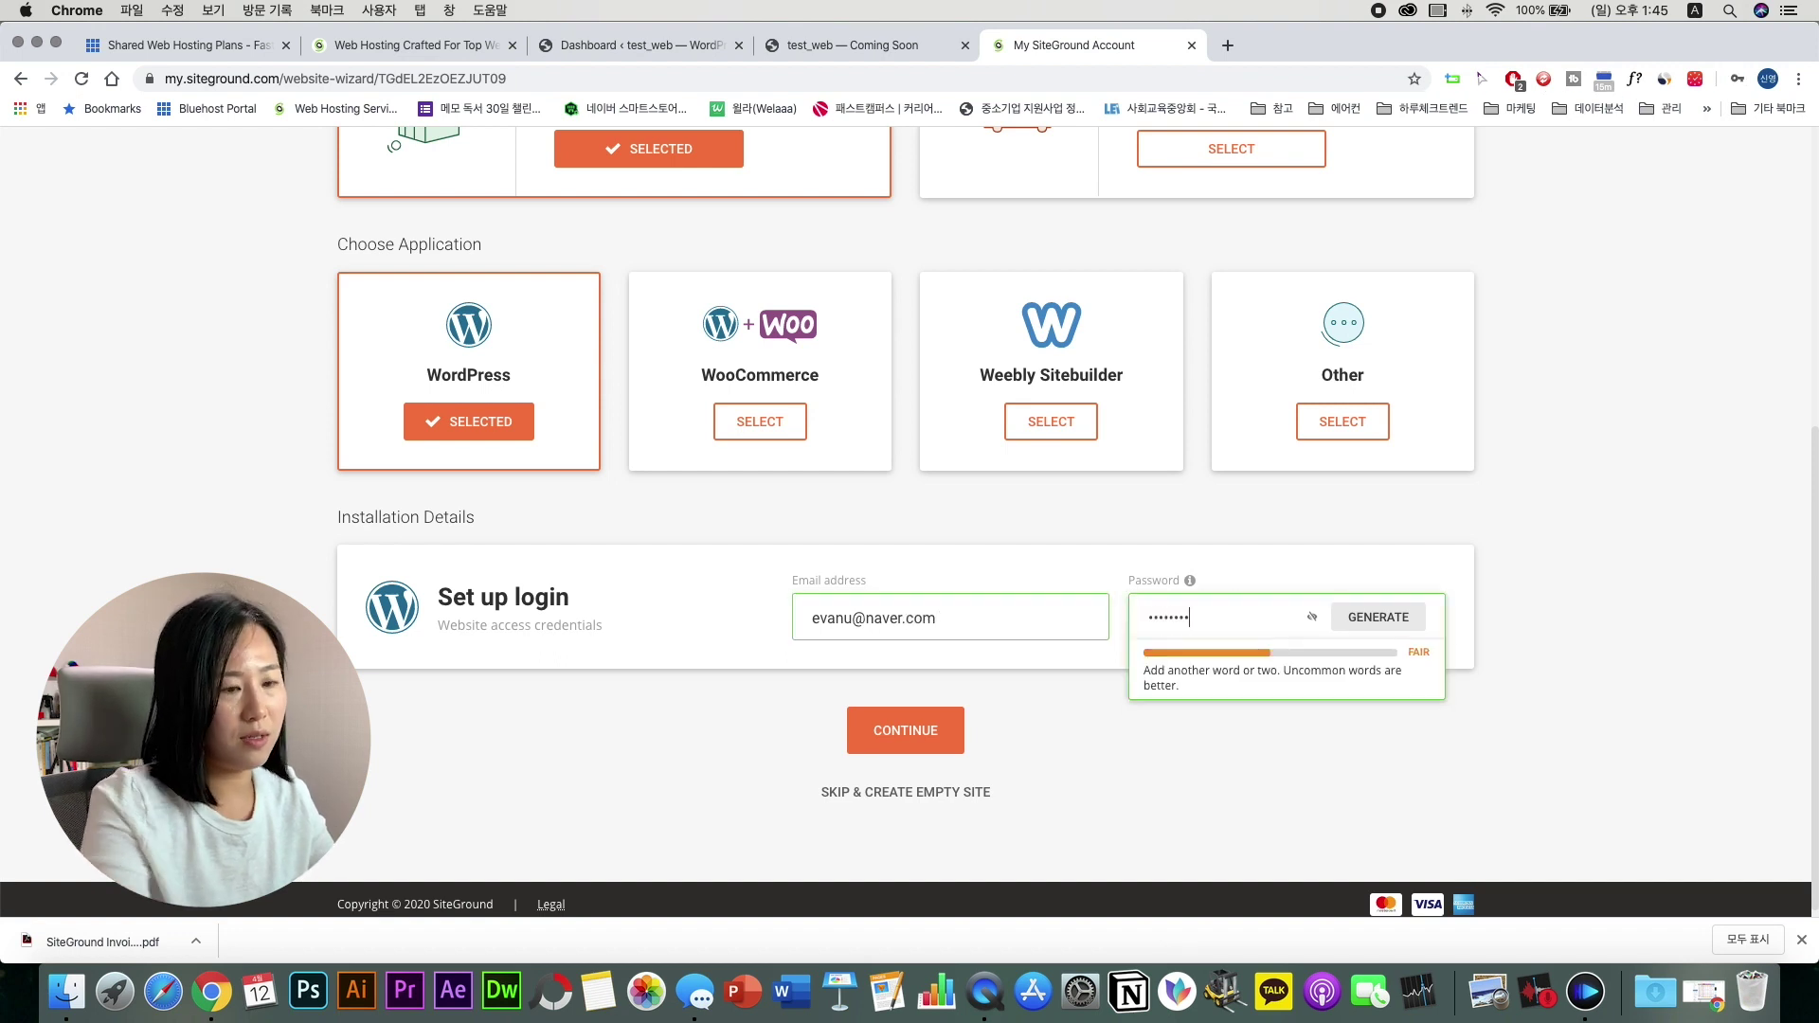
click(895, 734)
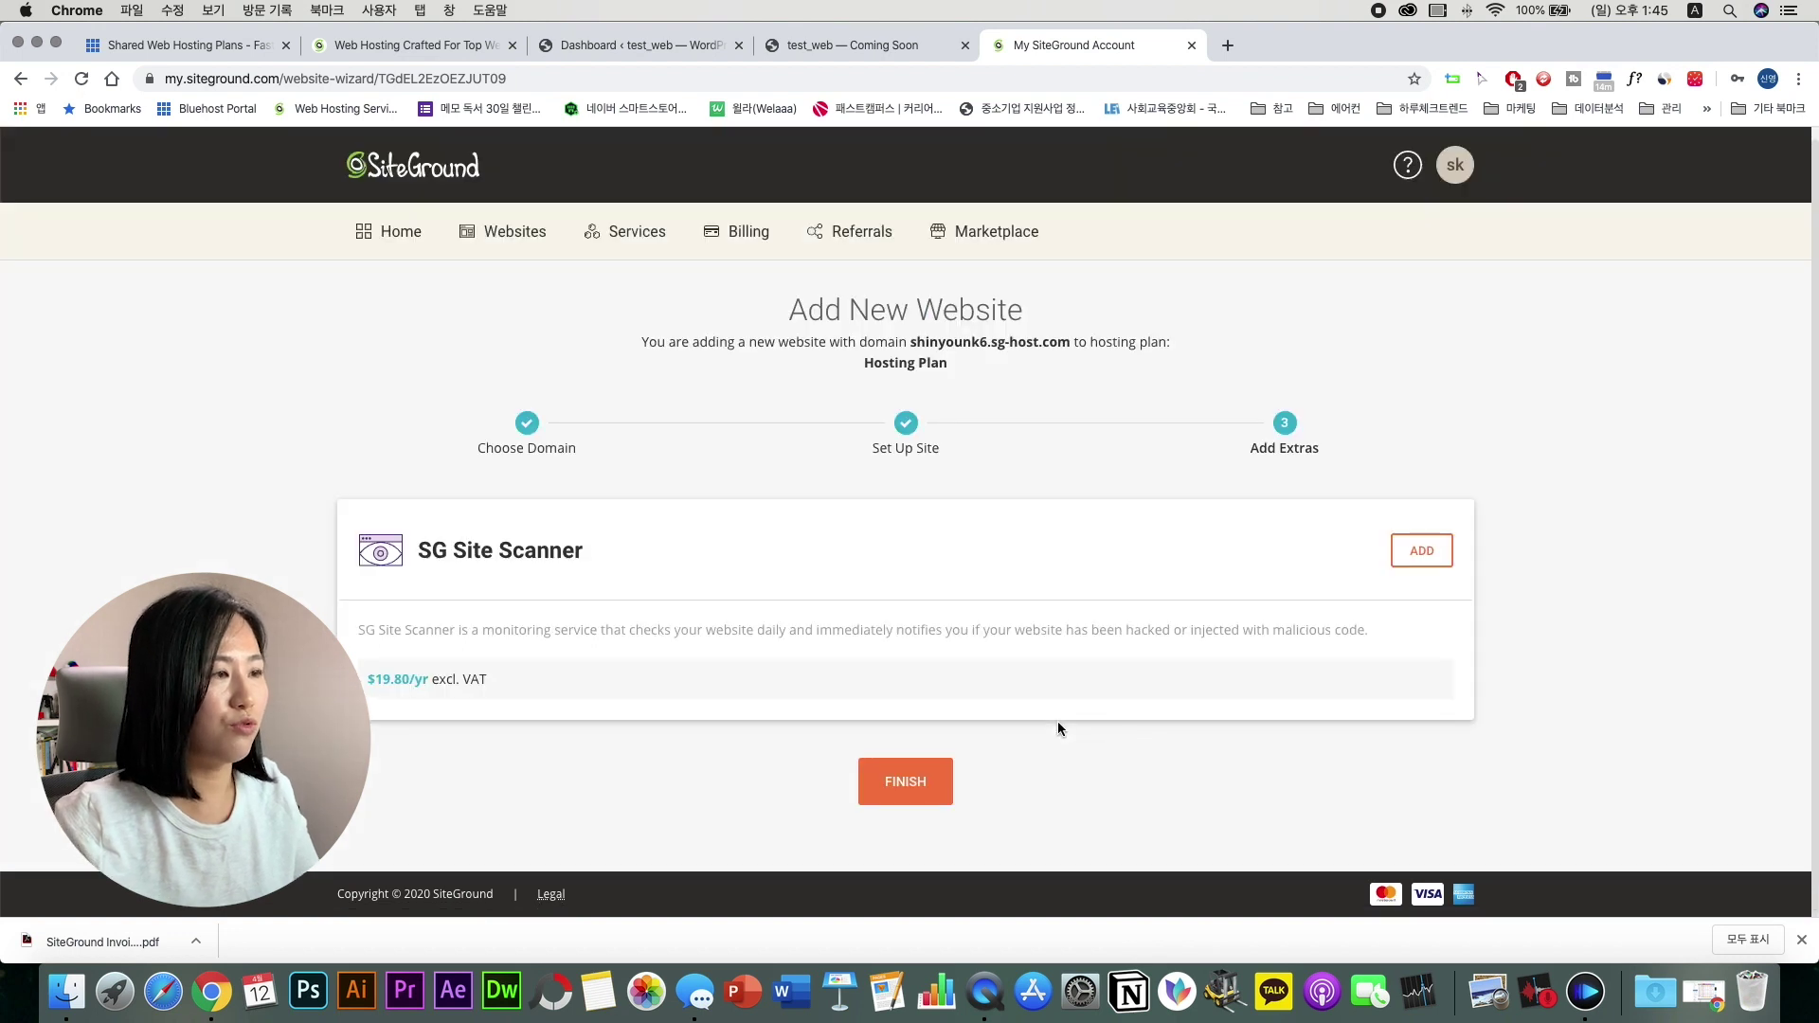
Step: Skip the SG Site Scanner add-on and finish creating the sg-host.com WordPress site
click(893, 787)
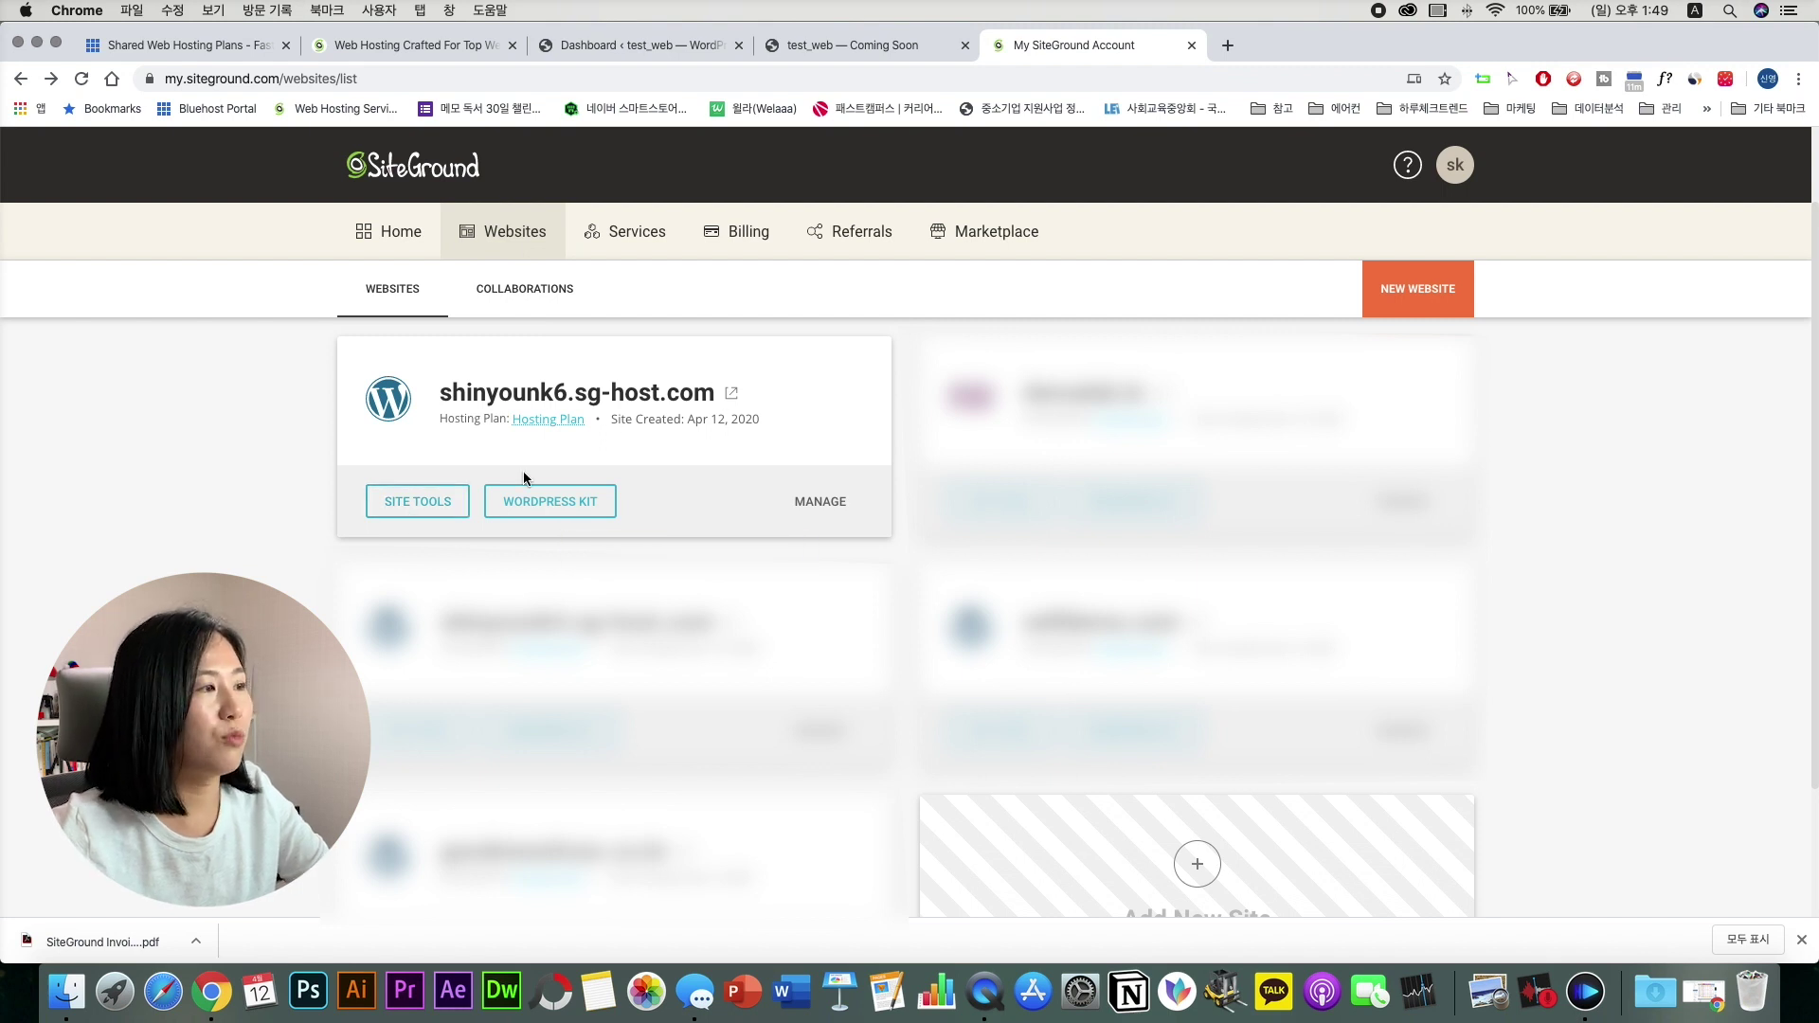
Step: Open the new sg-host.com site's front page in a new tab and look it over
click(732, 392)
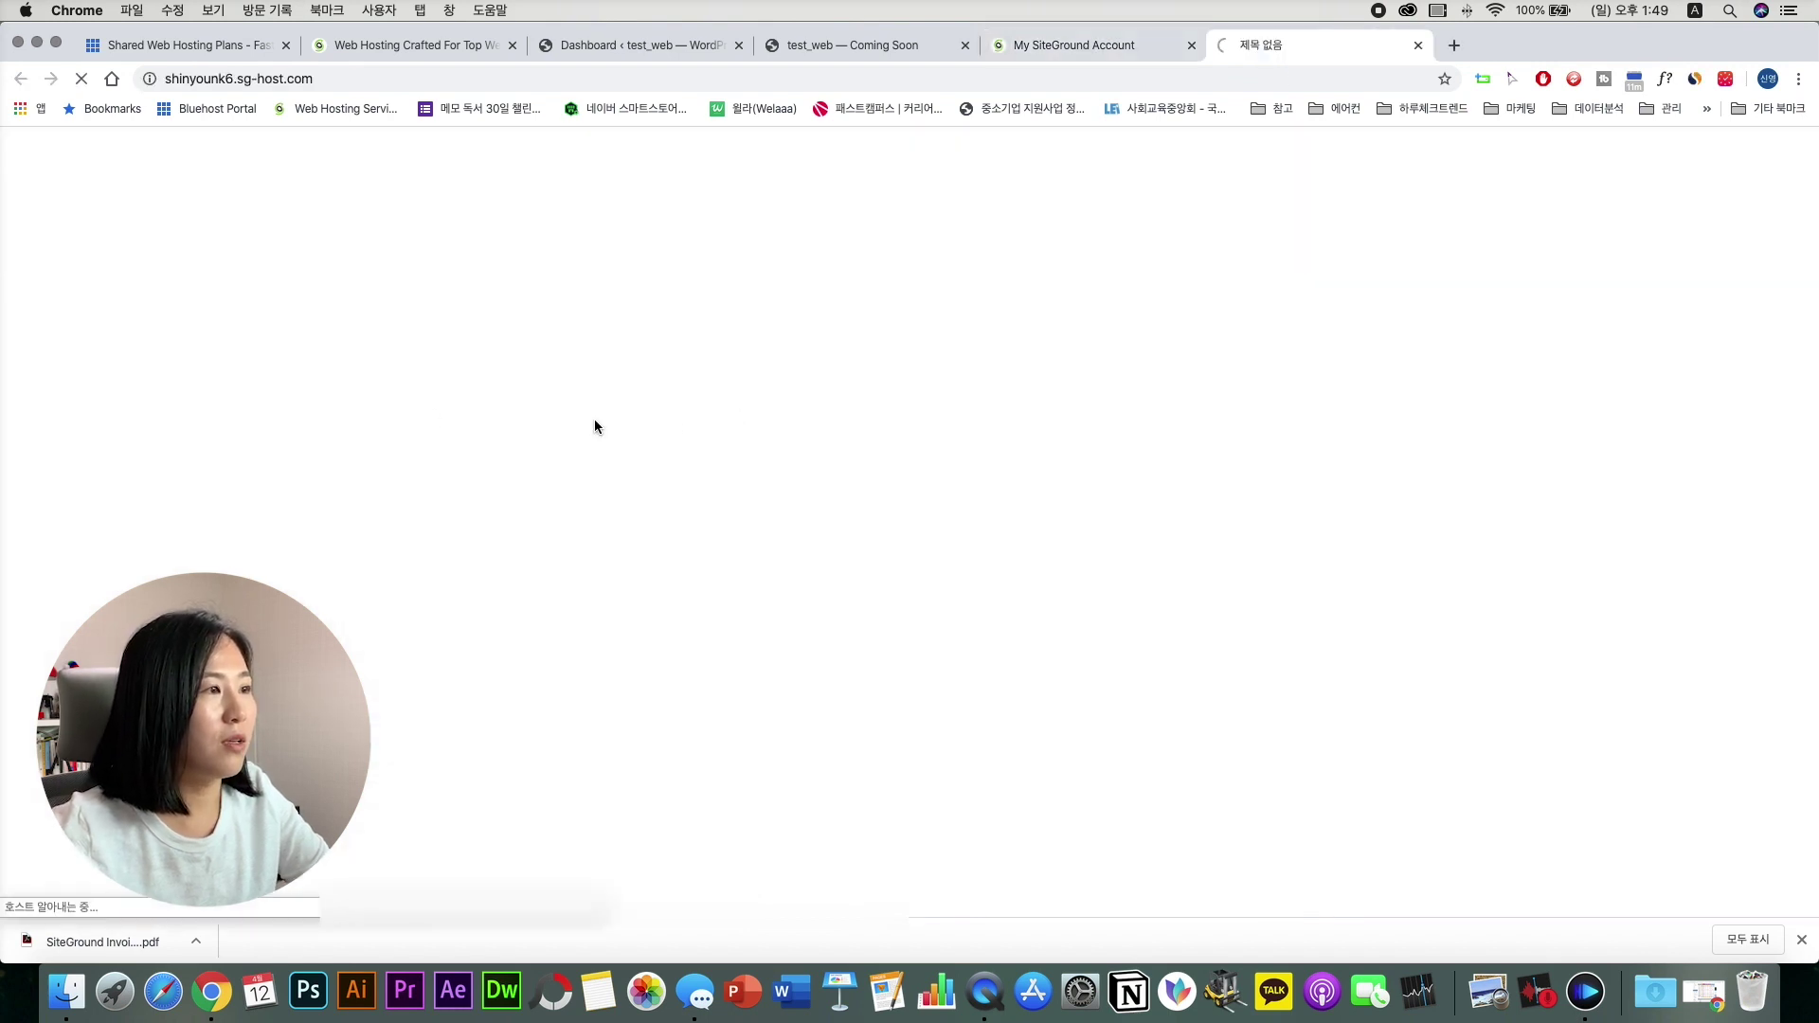
click(1076, 48)
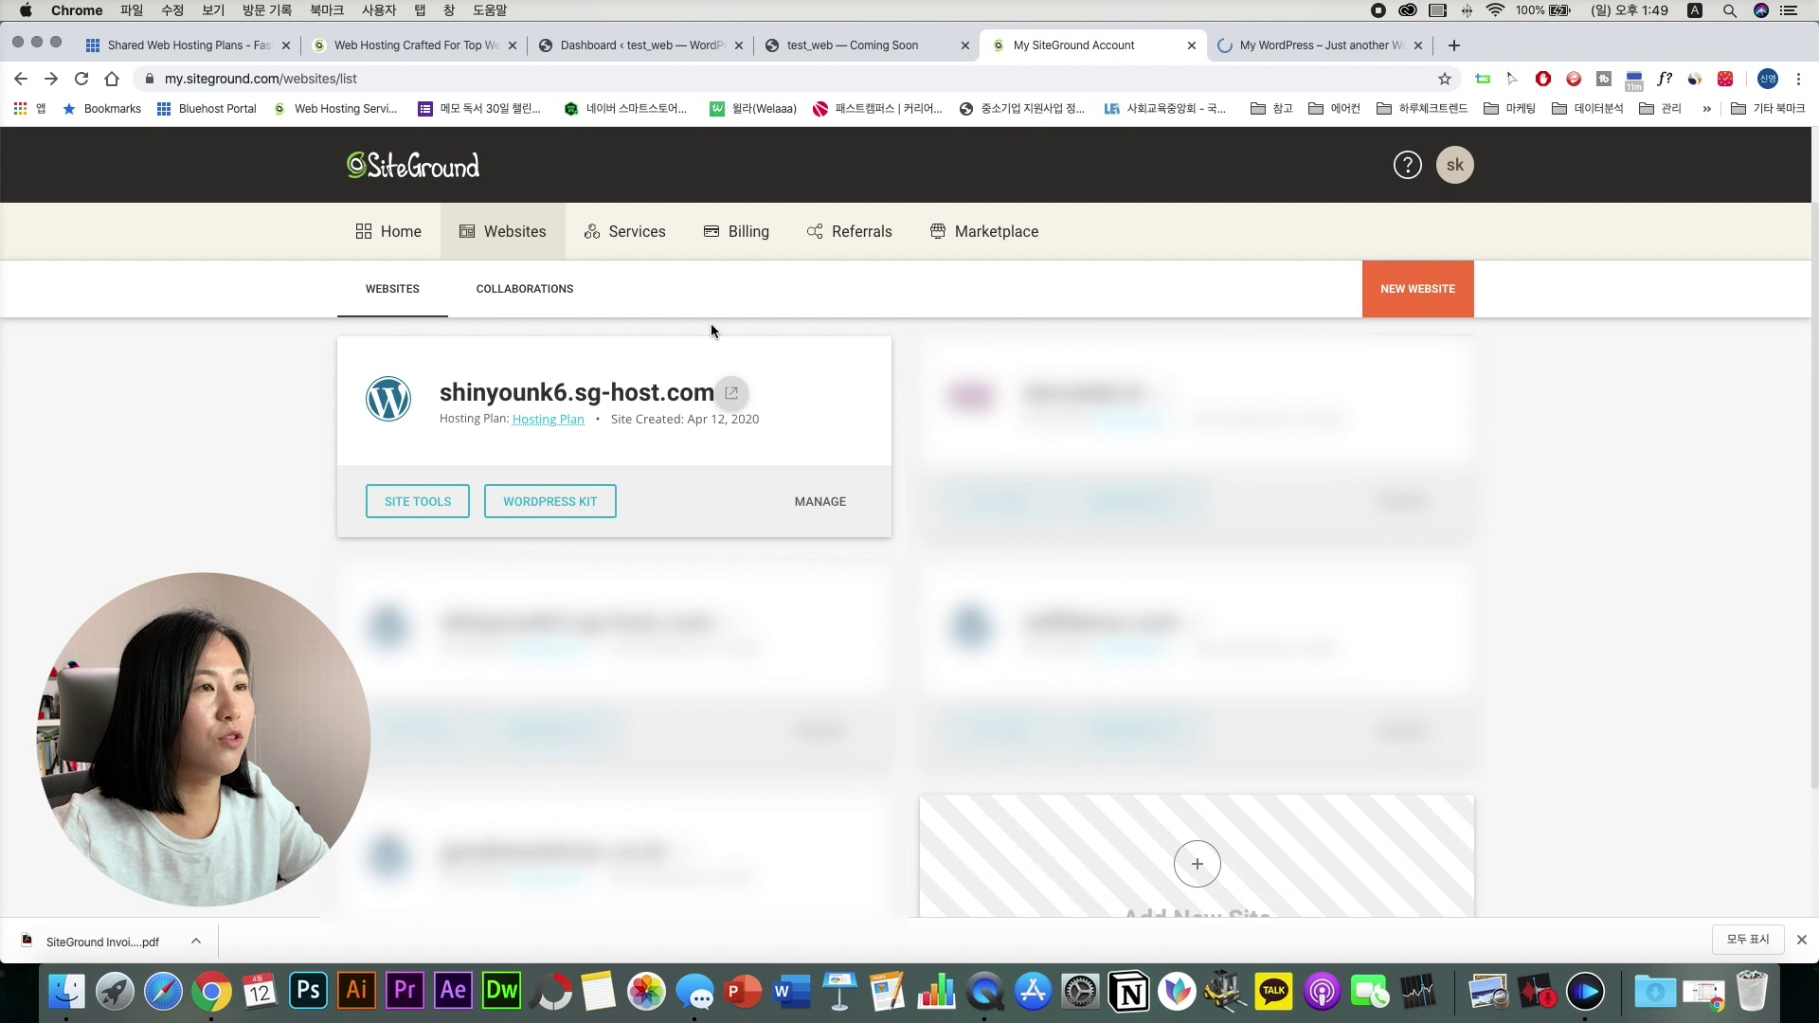
click(1262, 52)
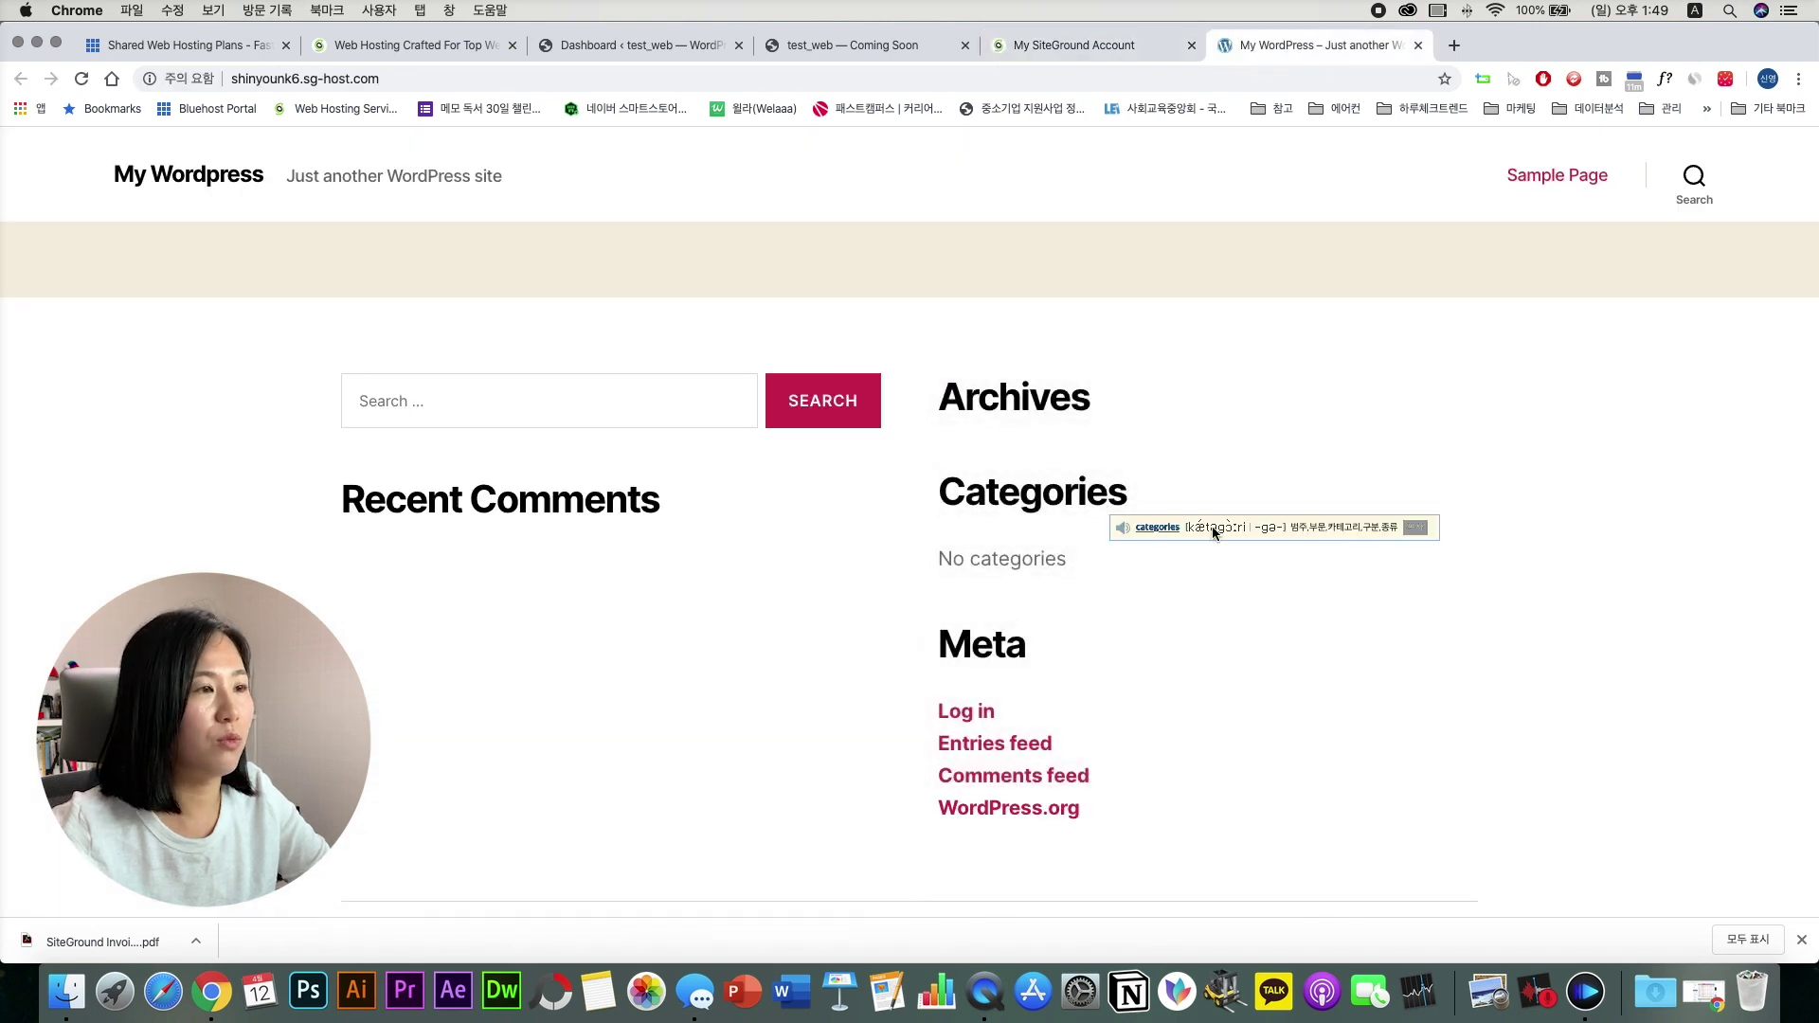
scroll(1211, 525, down, 2)
scroll(1211, 525, up, 2)
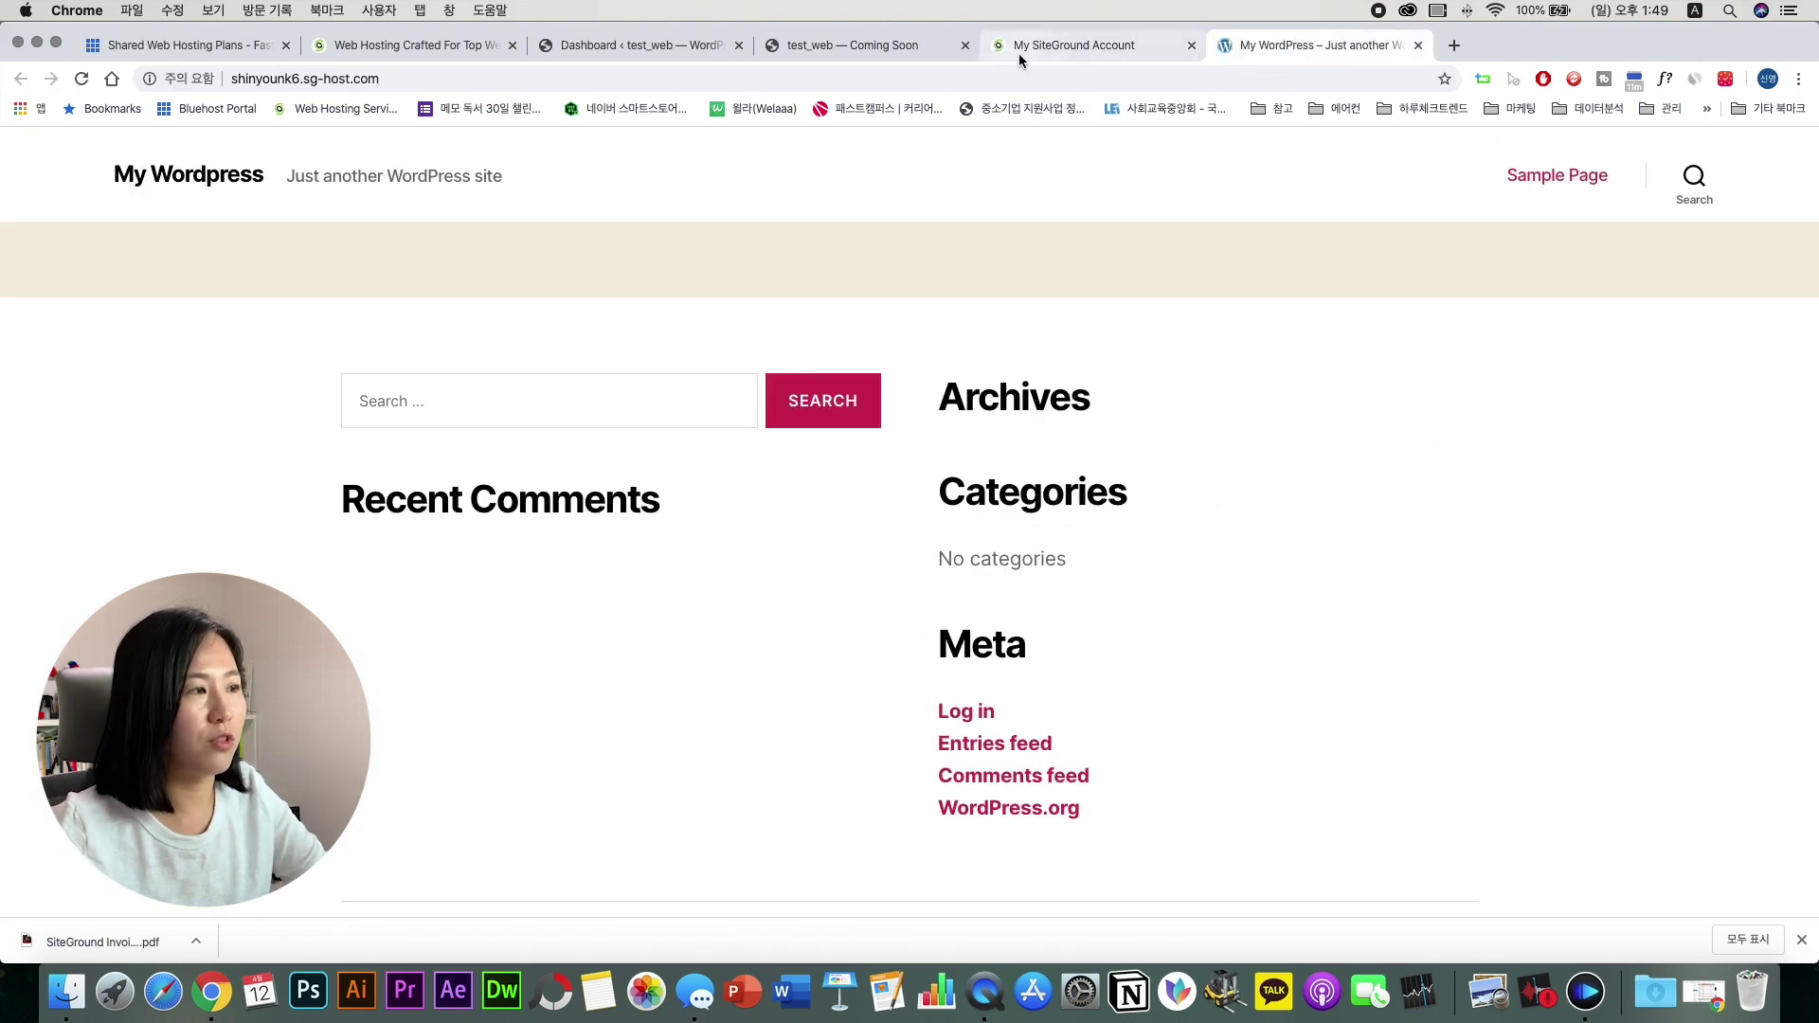
Step: Log into the site's WordPress admin via WordPress Kit using the saved login credentials
click(1020, 58)
click(607, 500)
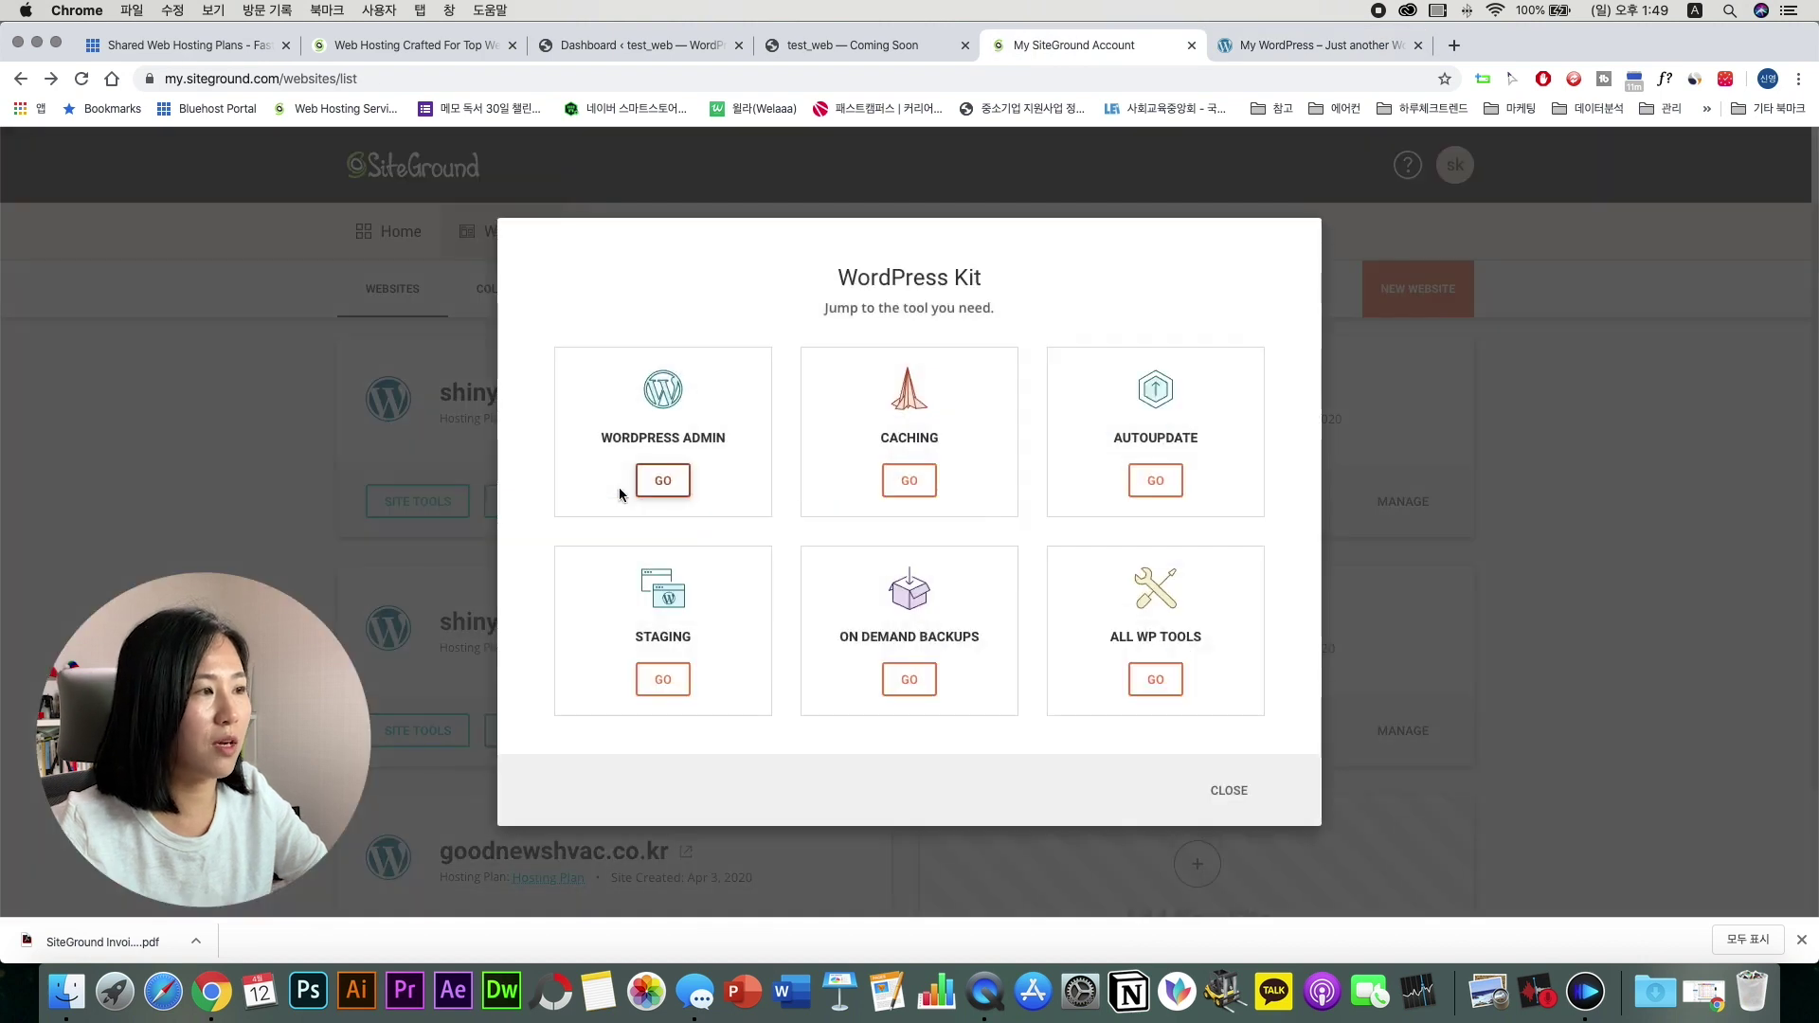
click(656, 483)
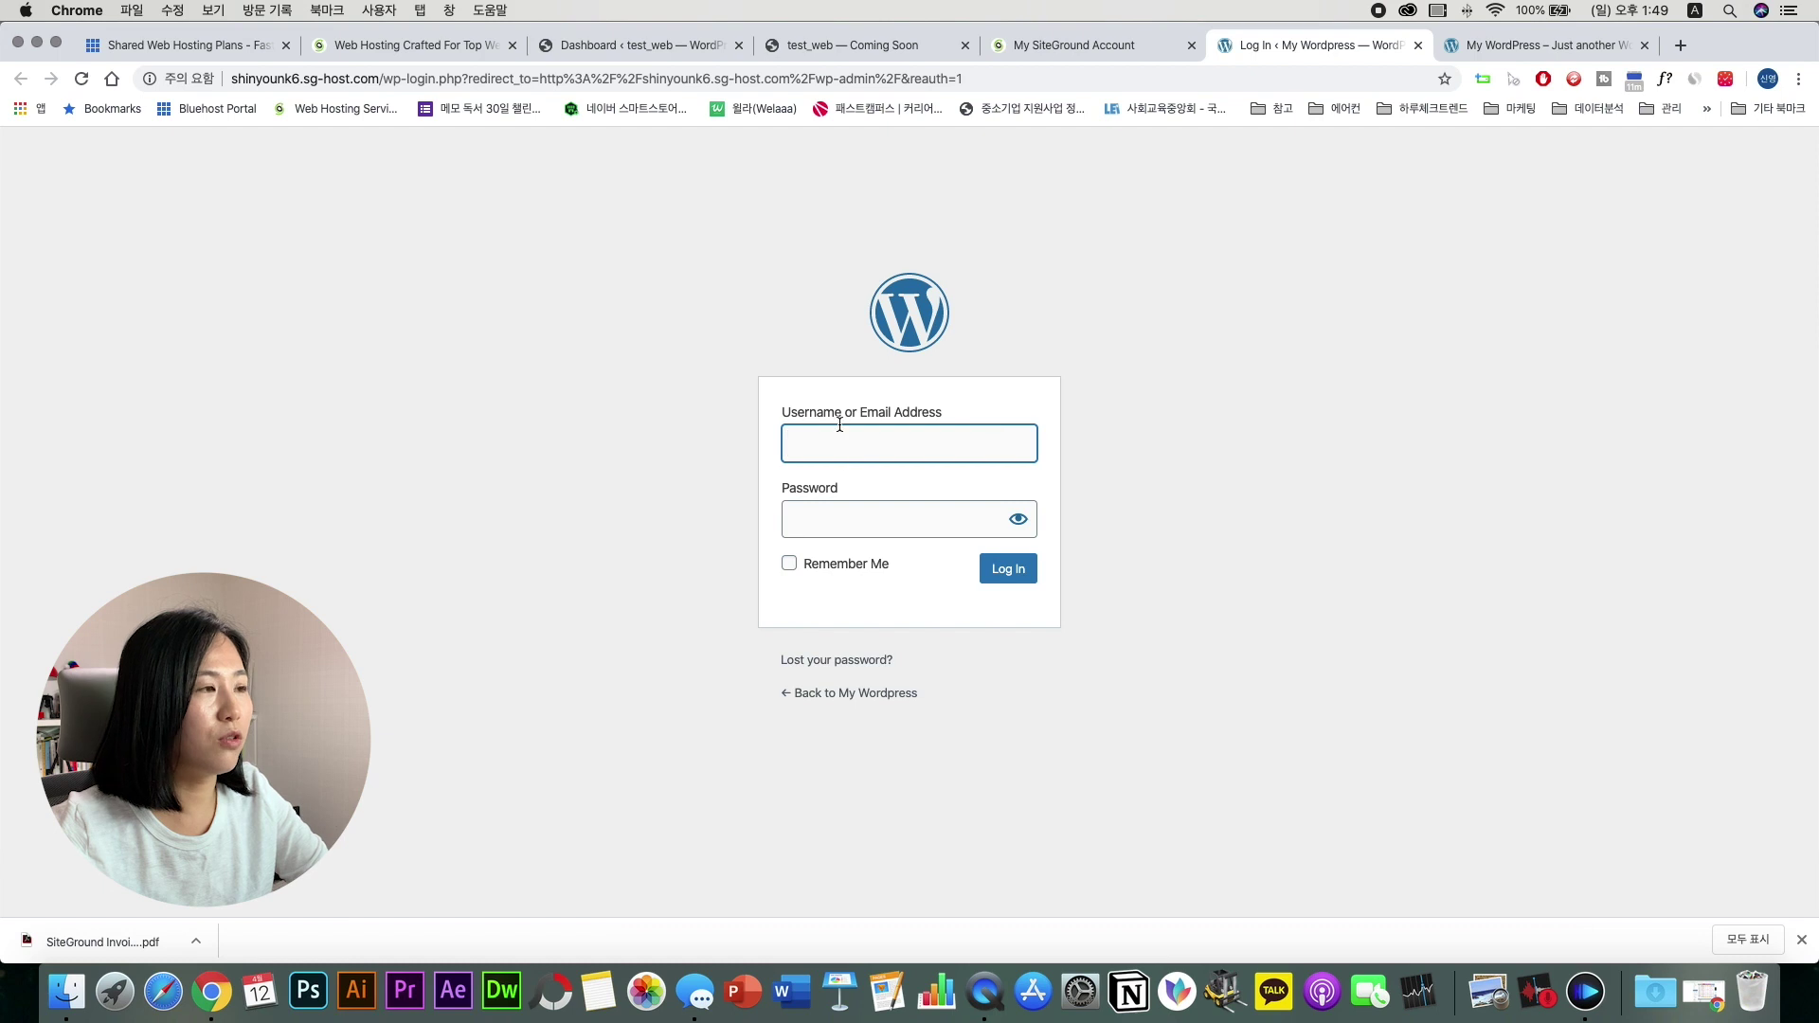
click(870, 444)
click(869, 490)
click(990, 576)
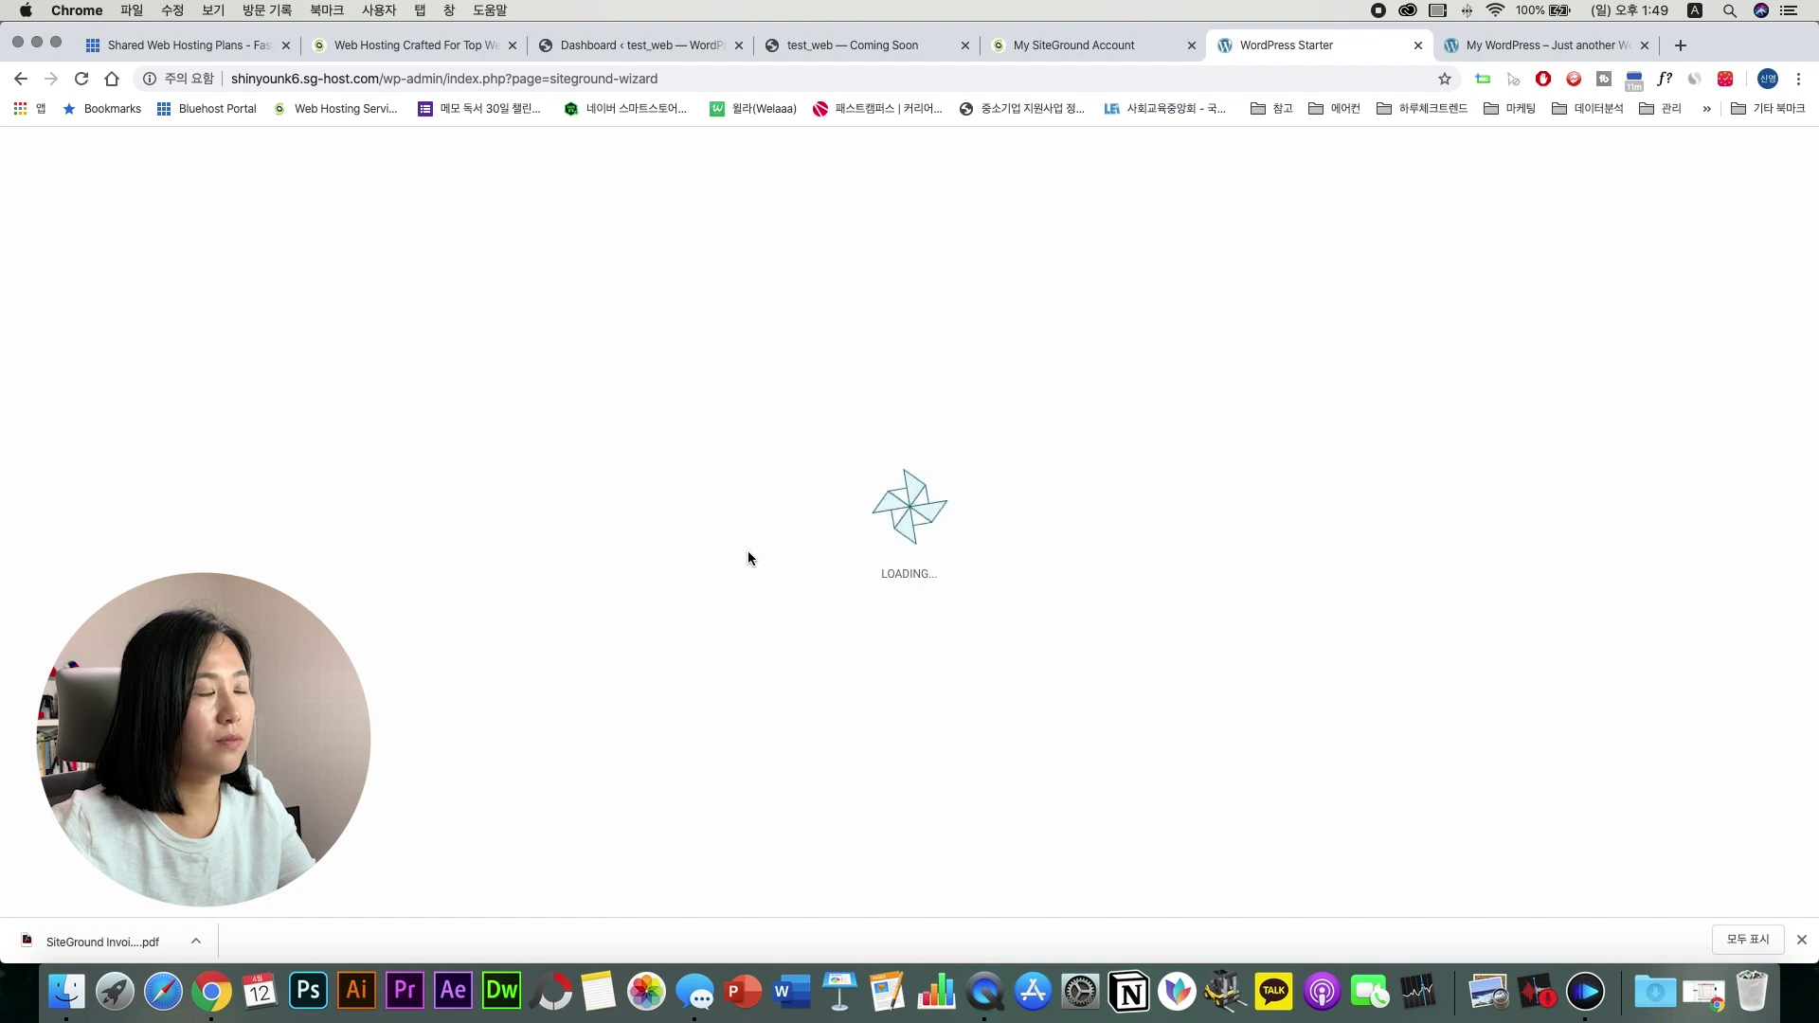
Step: Run WordPress Starter with the Twenty Seventeen theme and Contact Form plugin through to completion
click(889, 895)
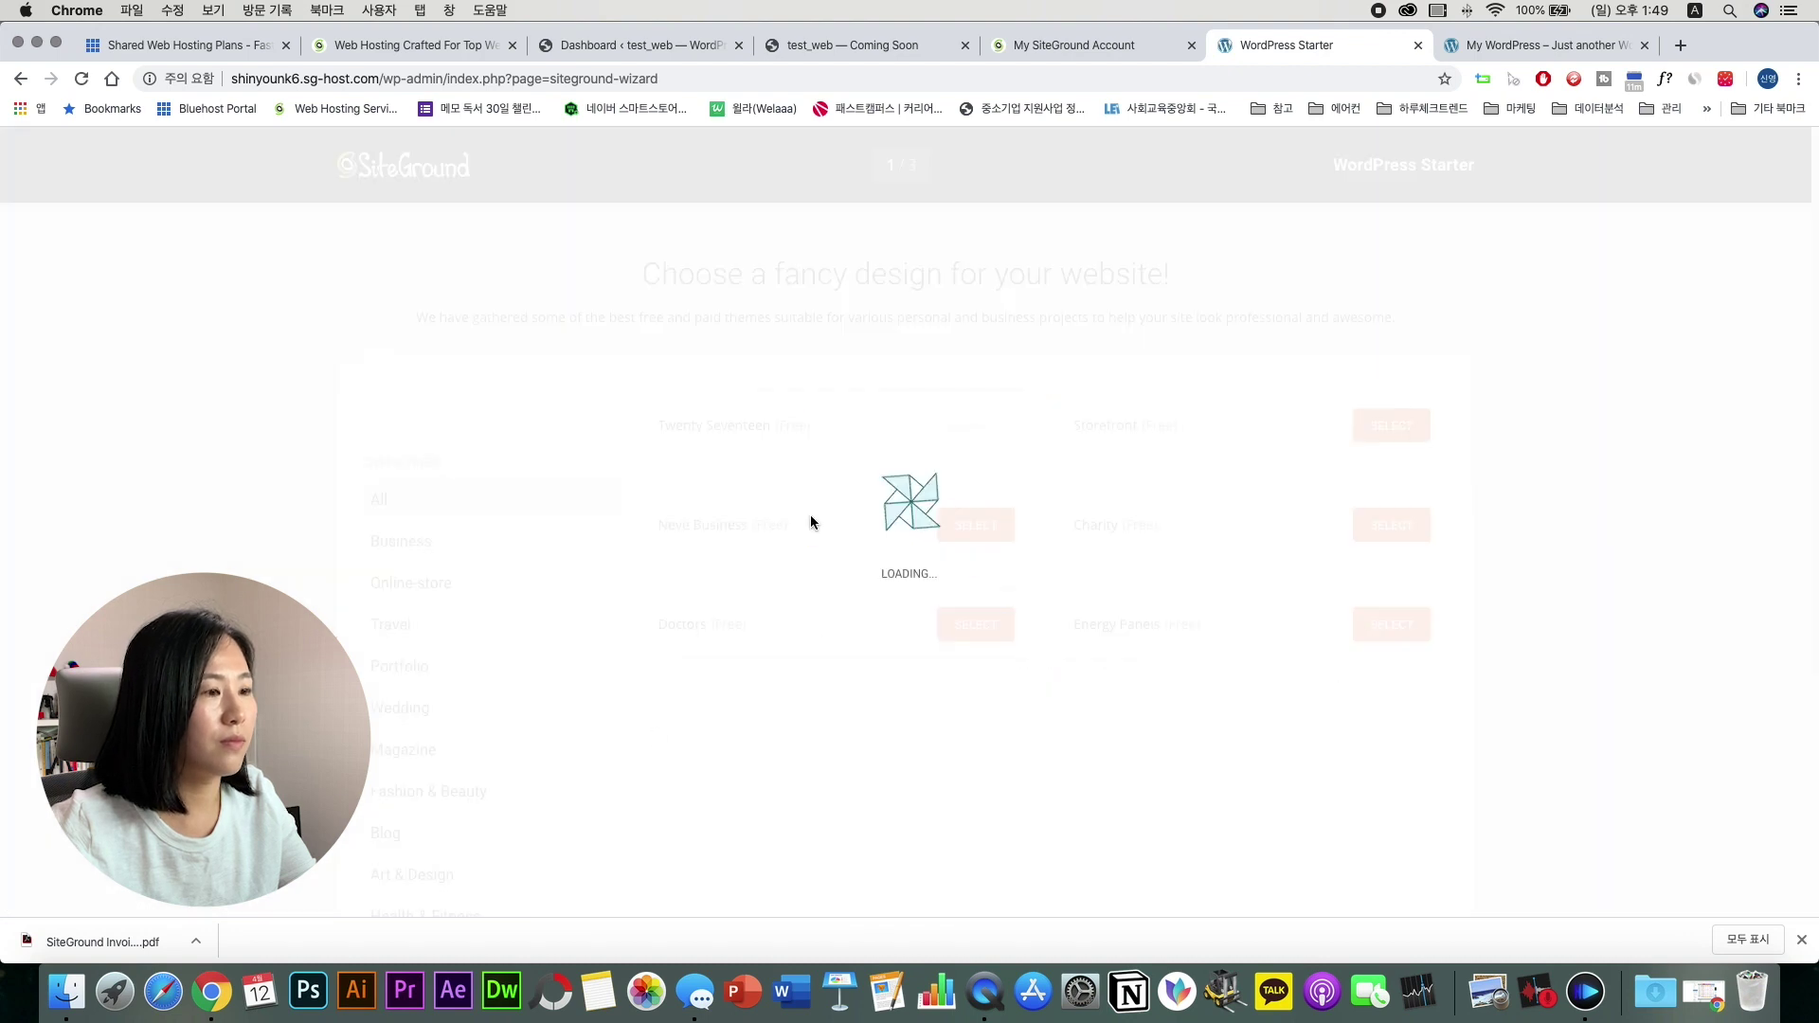
click(863, 537)
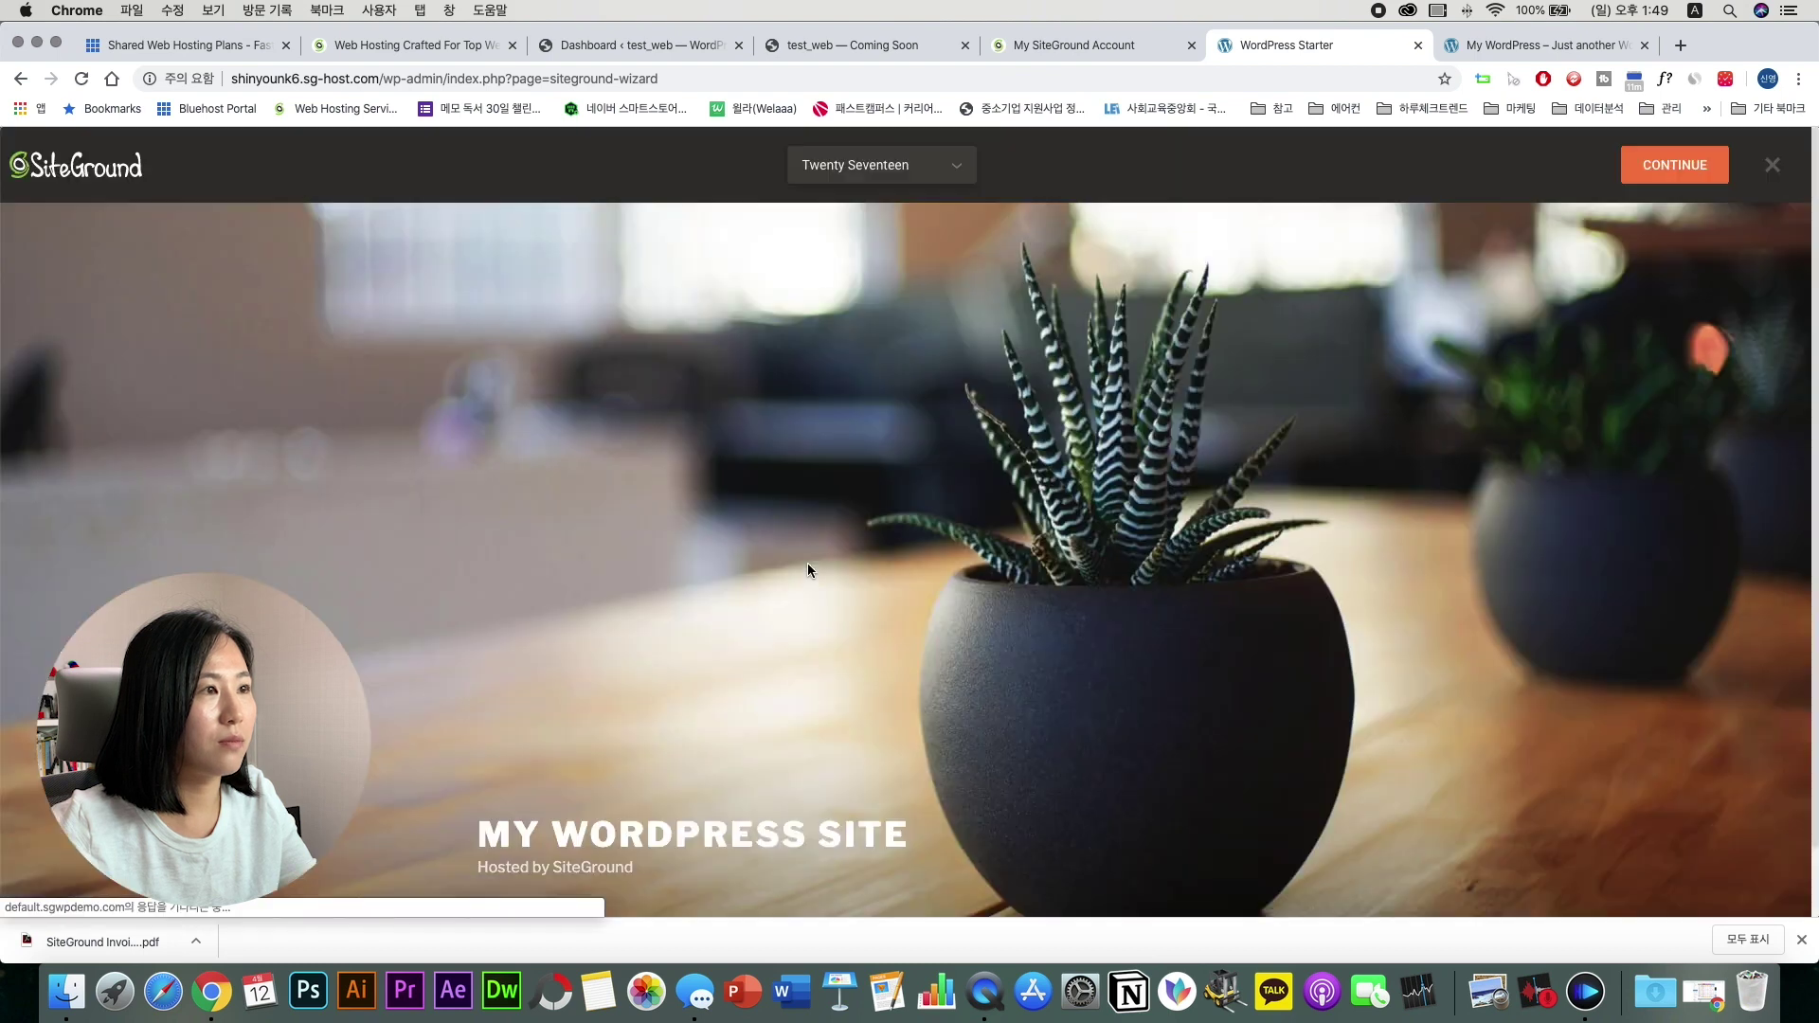
scroll(807, 569, down, 5)
scroll(807, 563, up, 5)
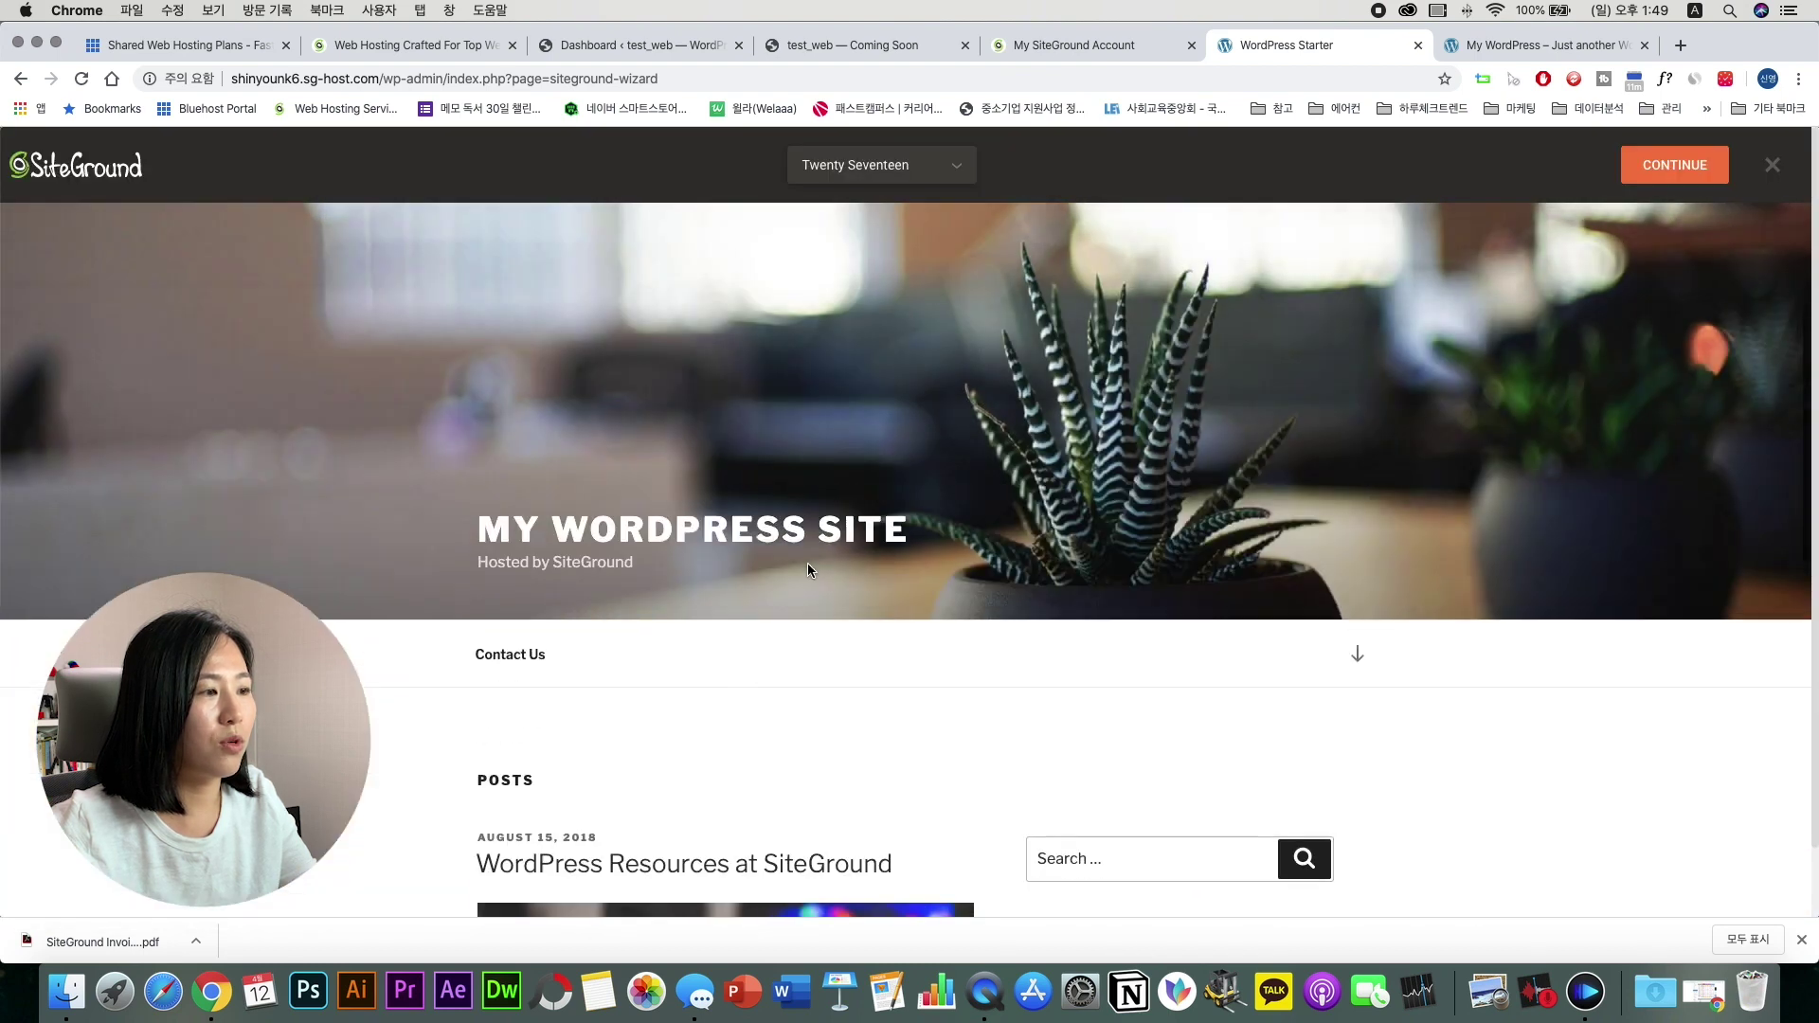
click(1659, 169)
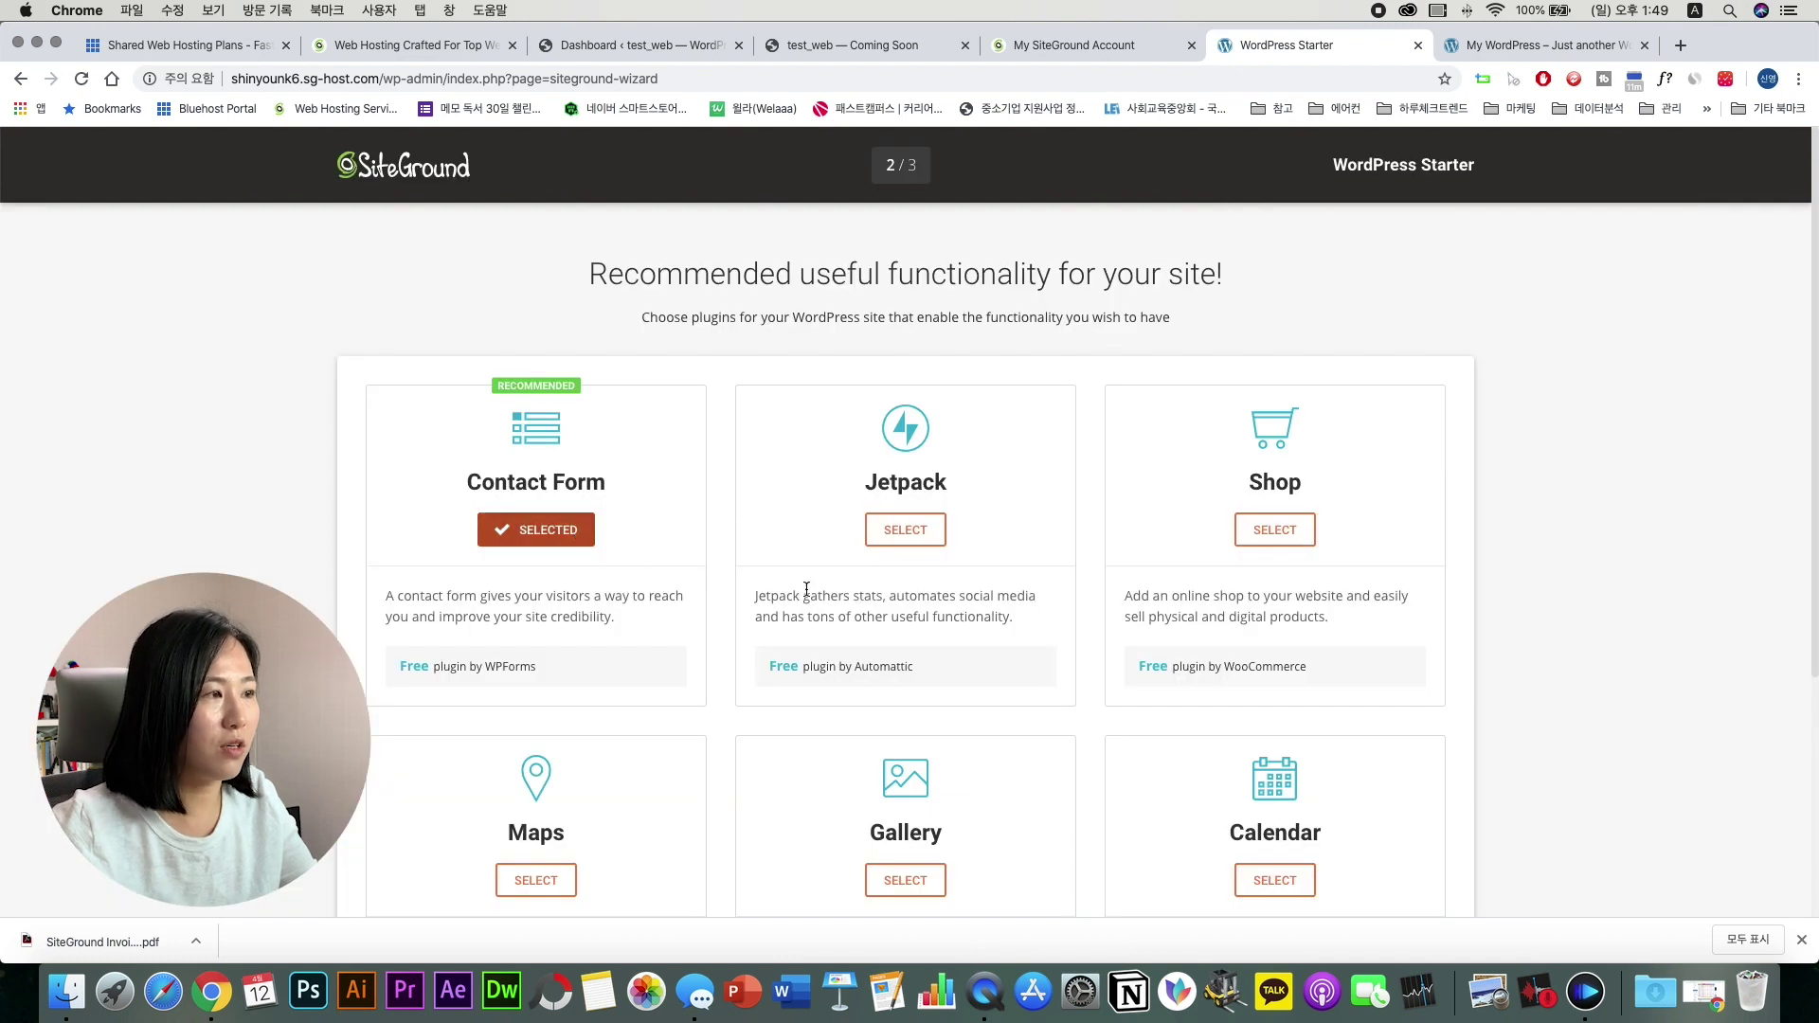
scroll(806, 589, down, 5)
click(905, 816)
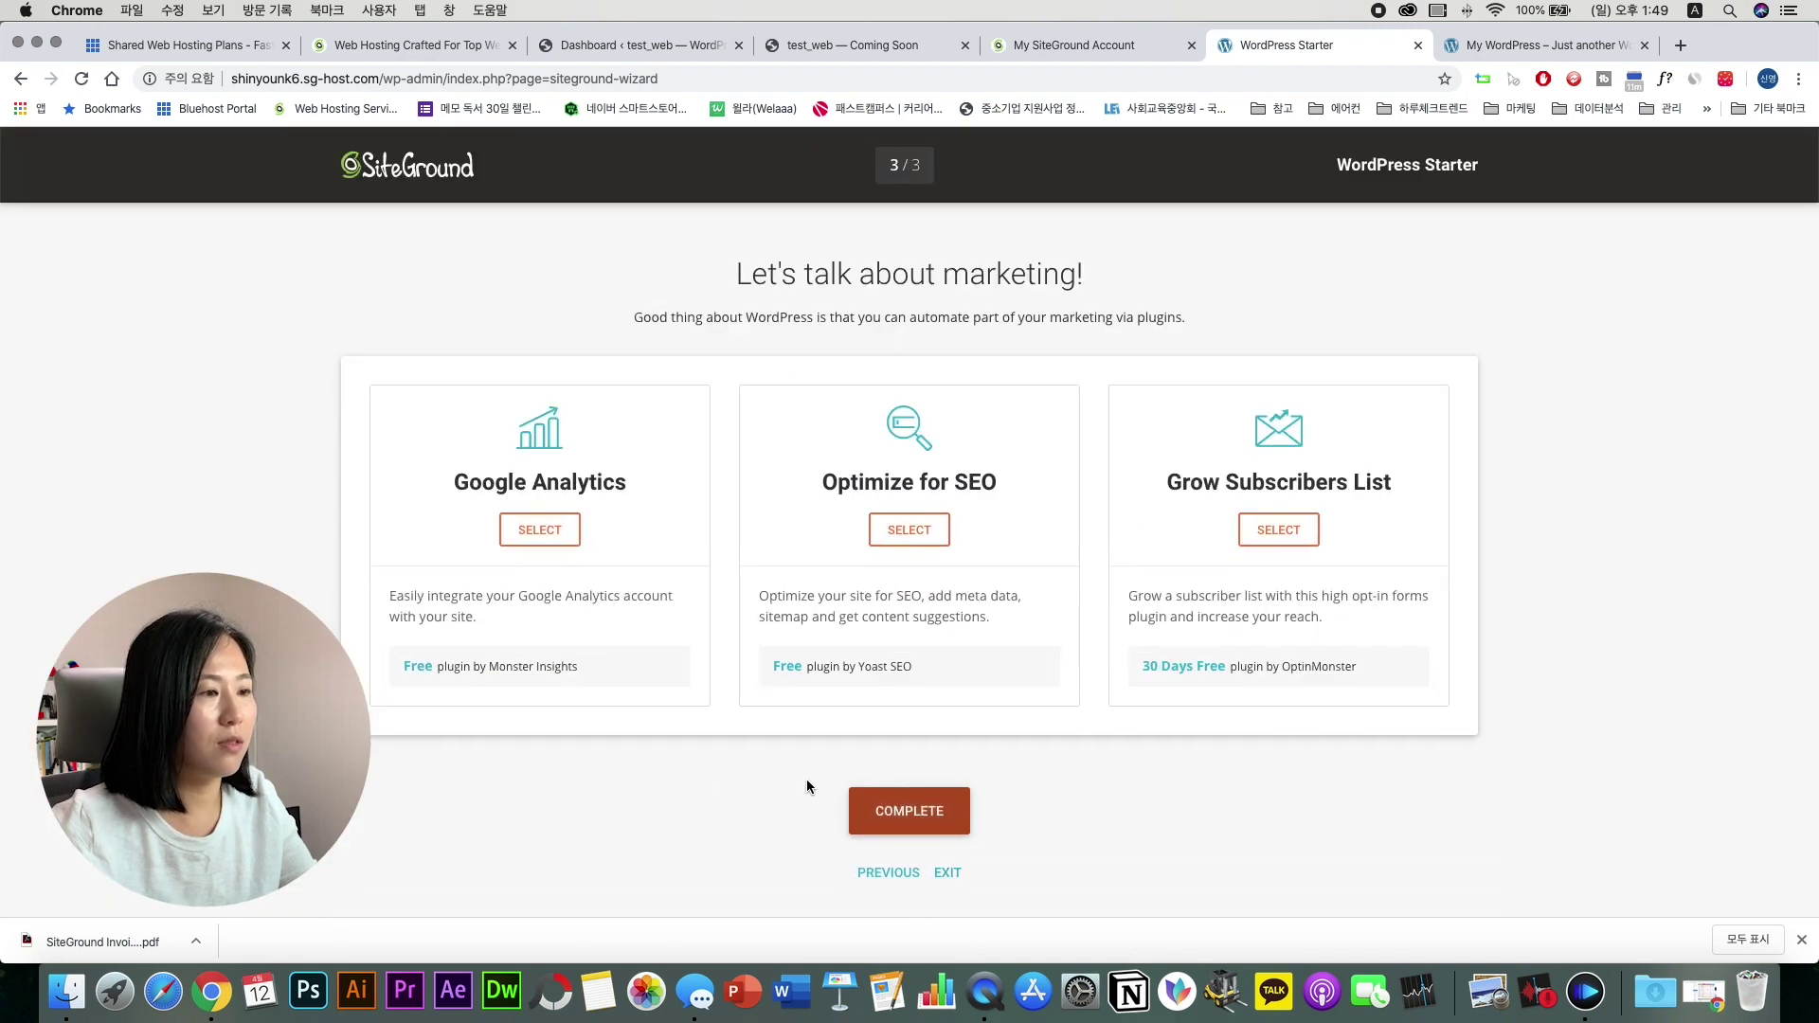
click(917, 810)
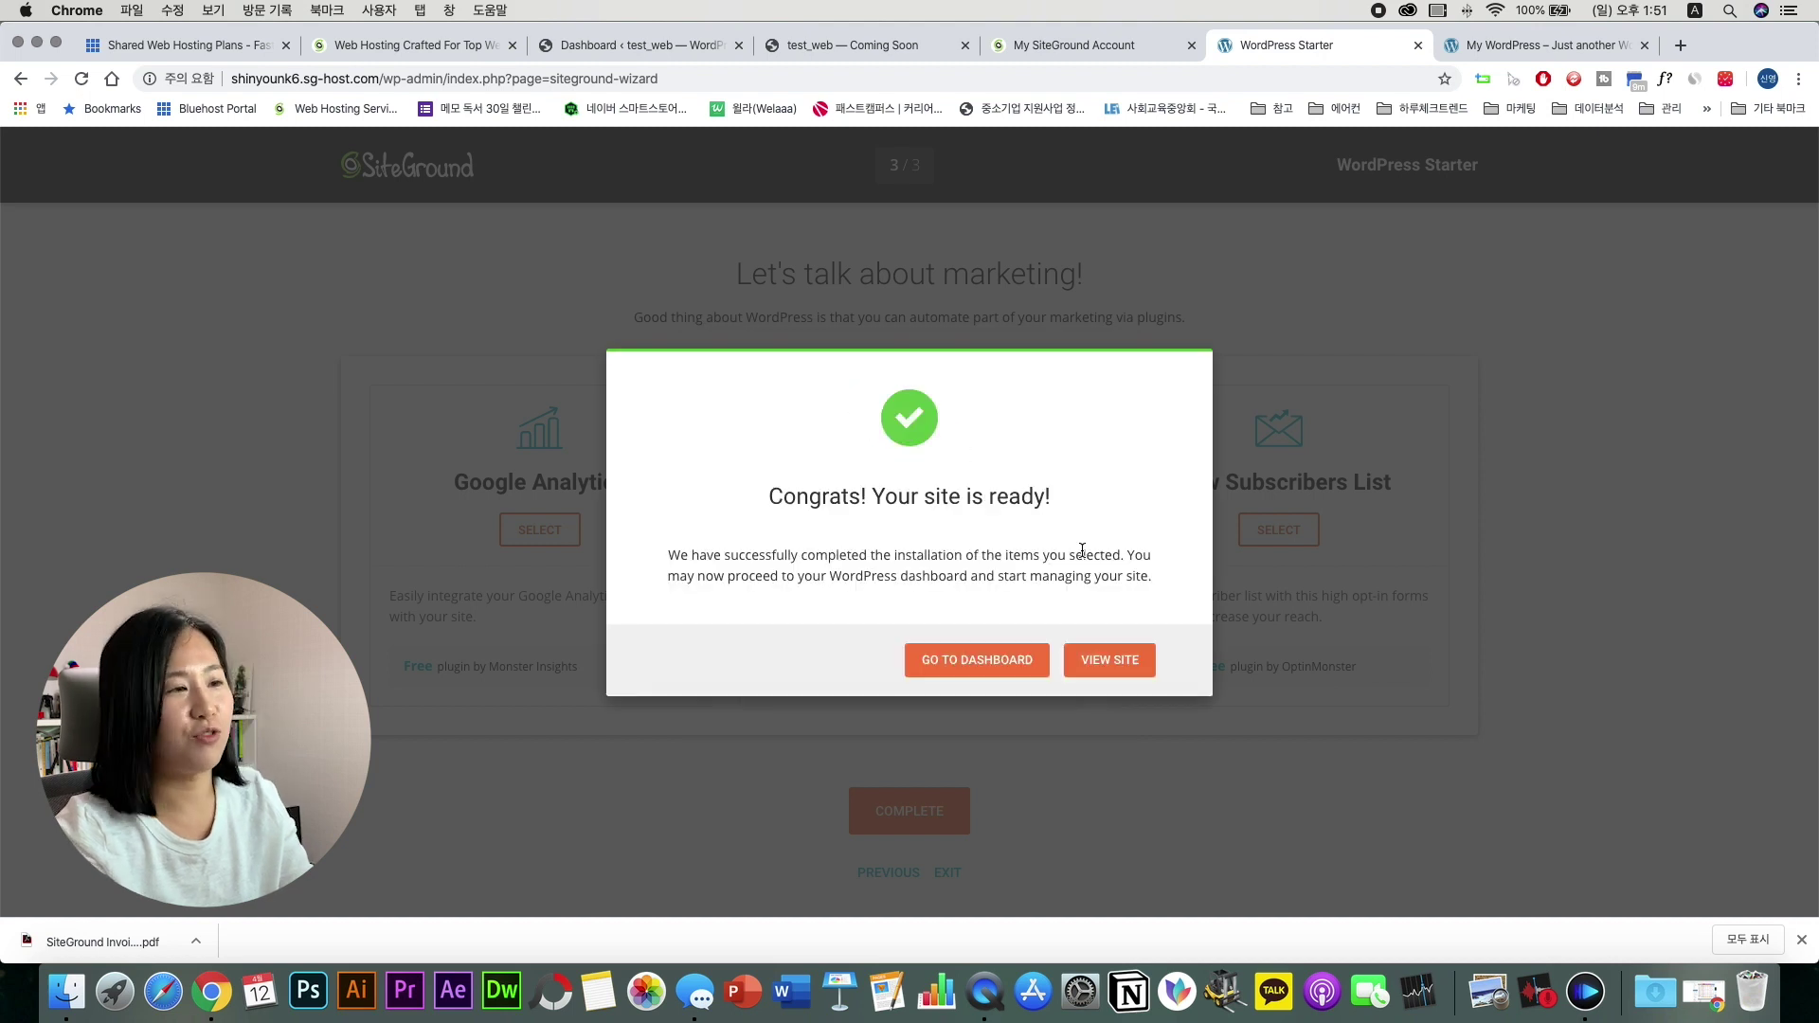
Step: View the finished sg-host.com site's front page, scrolling through its content
click(1104, 661)
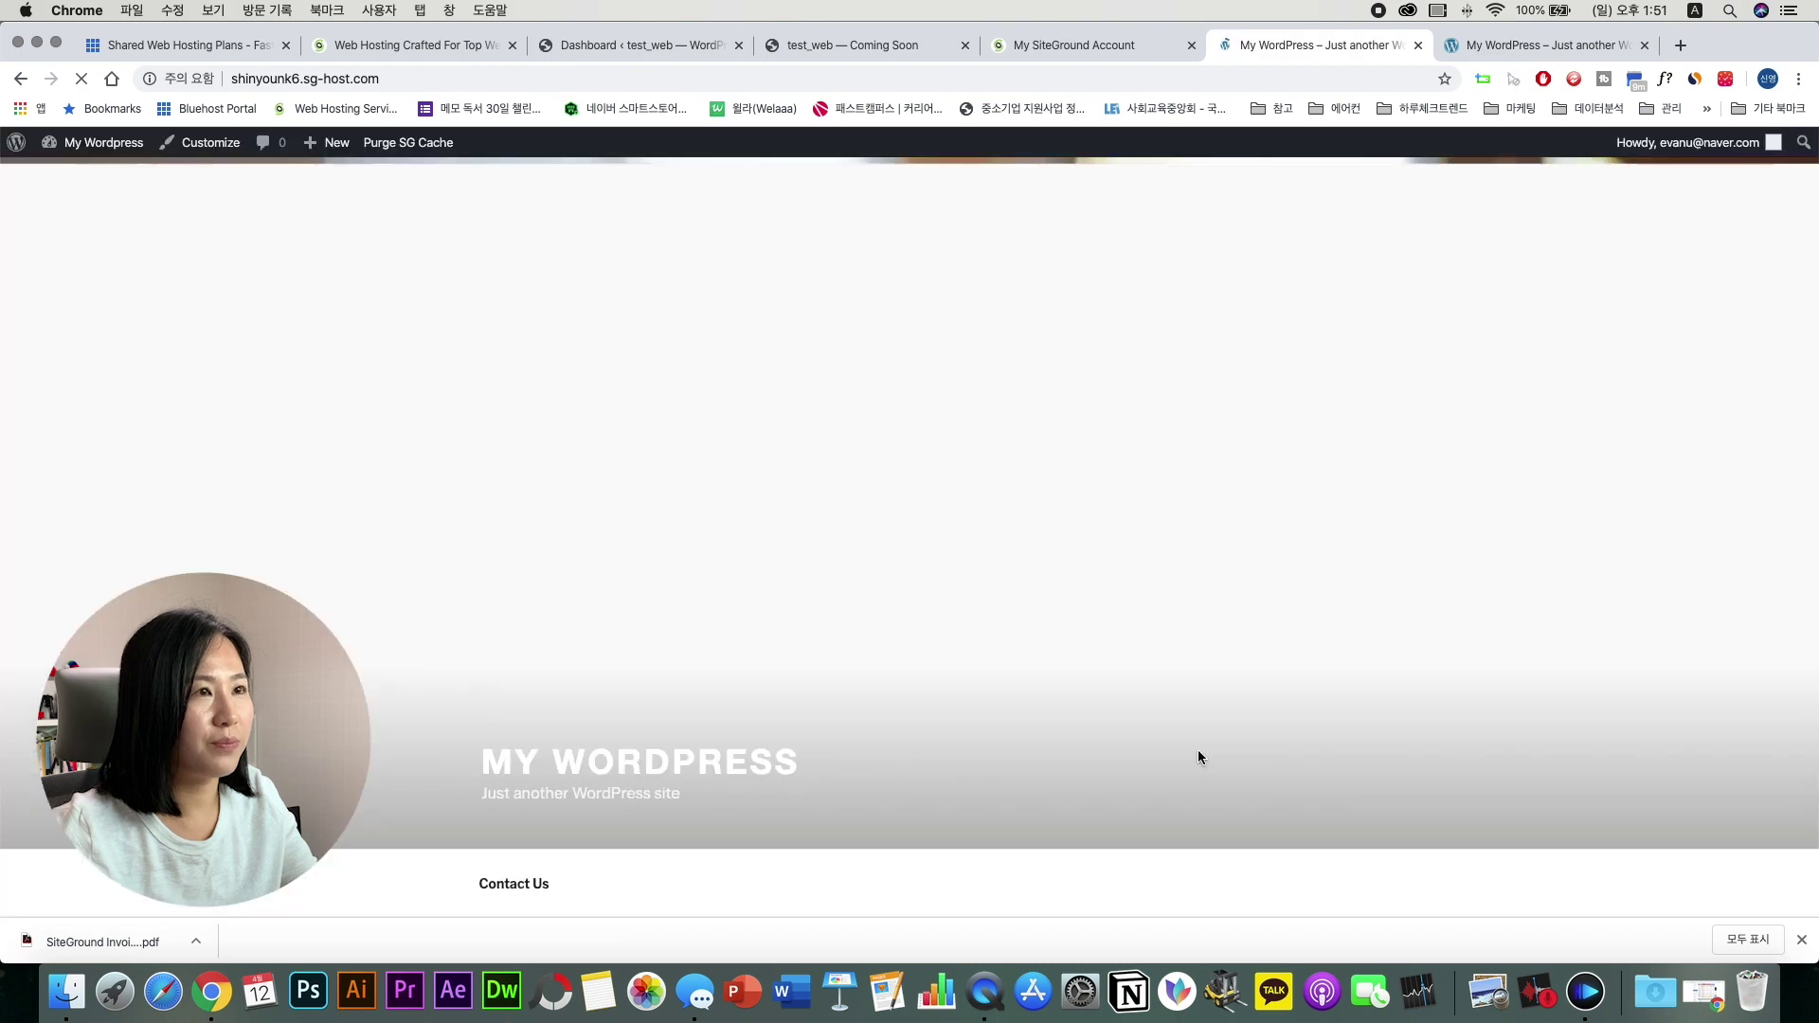
scroll(1246, 755, down, 10)
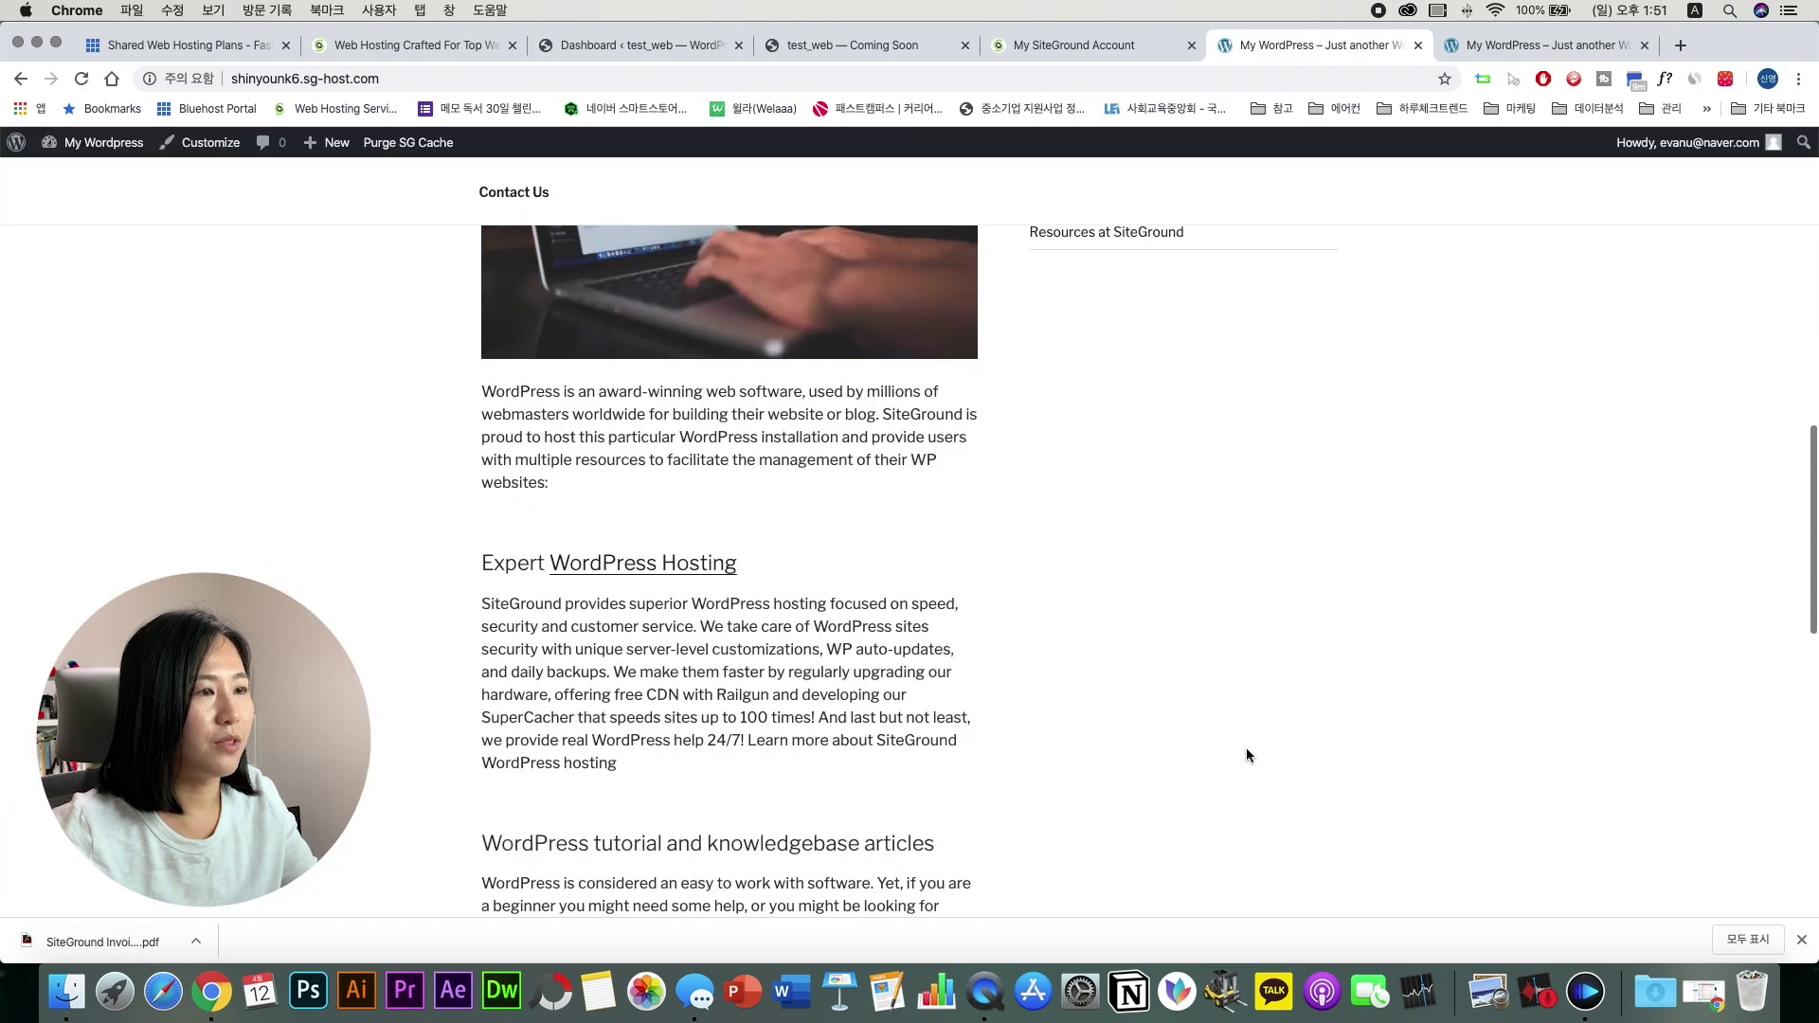
scroll(1247, 747, down, 10)
scroll(1247, 748, up, 20)
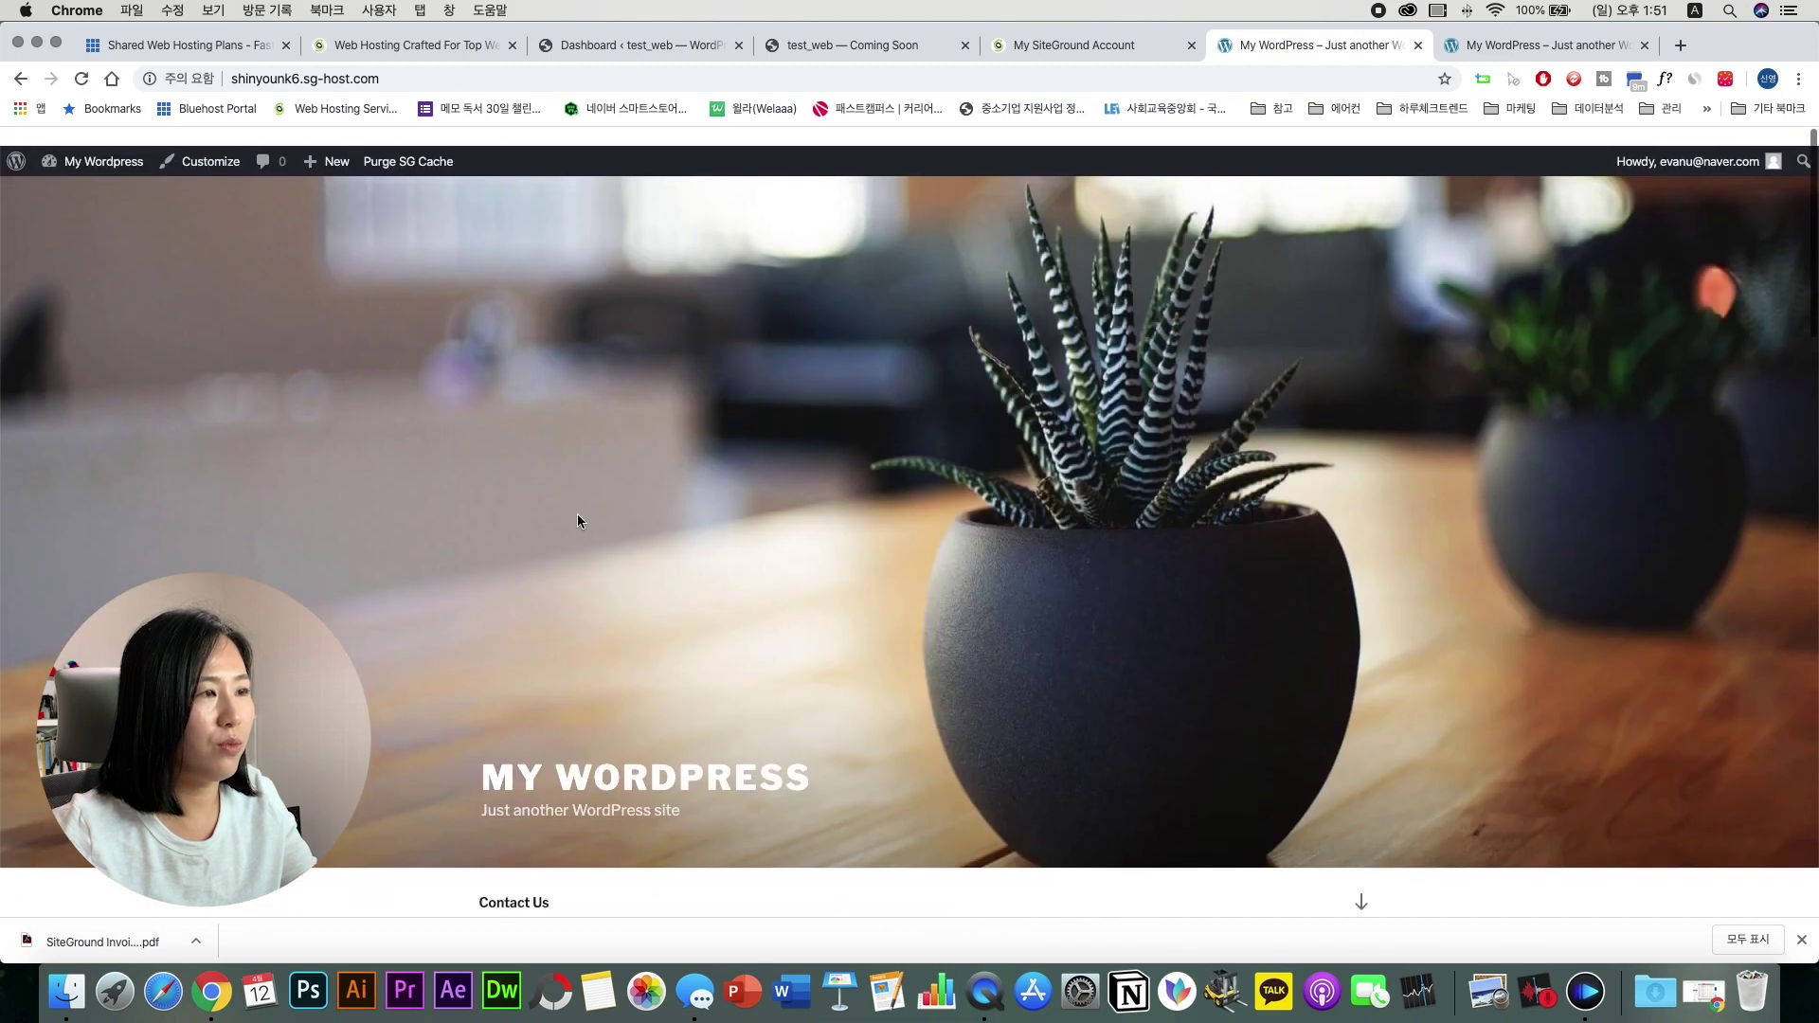
Step: Open the My Wordpress admin dashboard, which lists Twenty Seventeen as the current theme
click(100, 144)
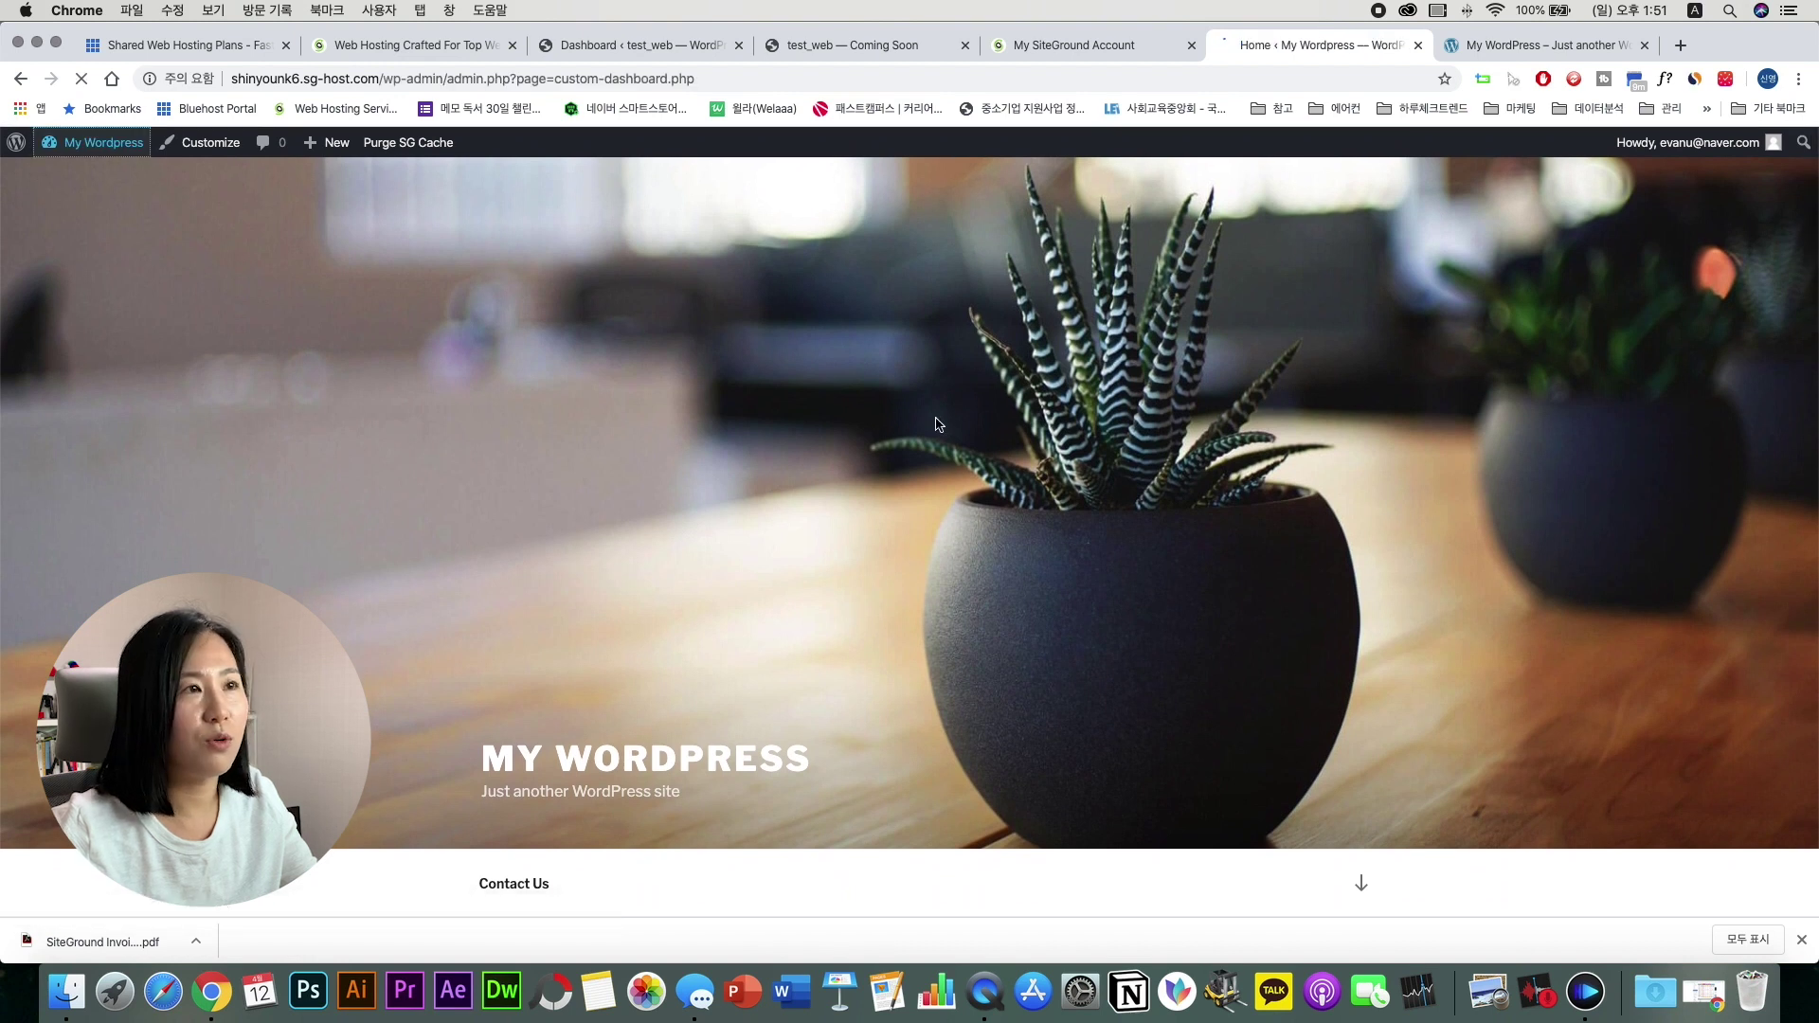
scroll(754, 423, down, 5)
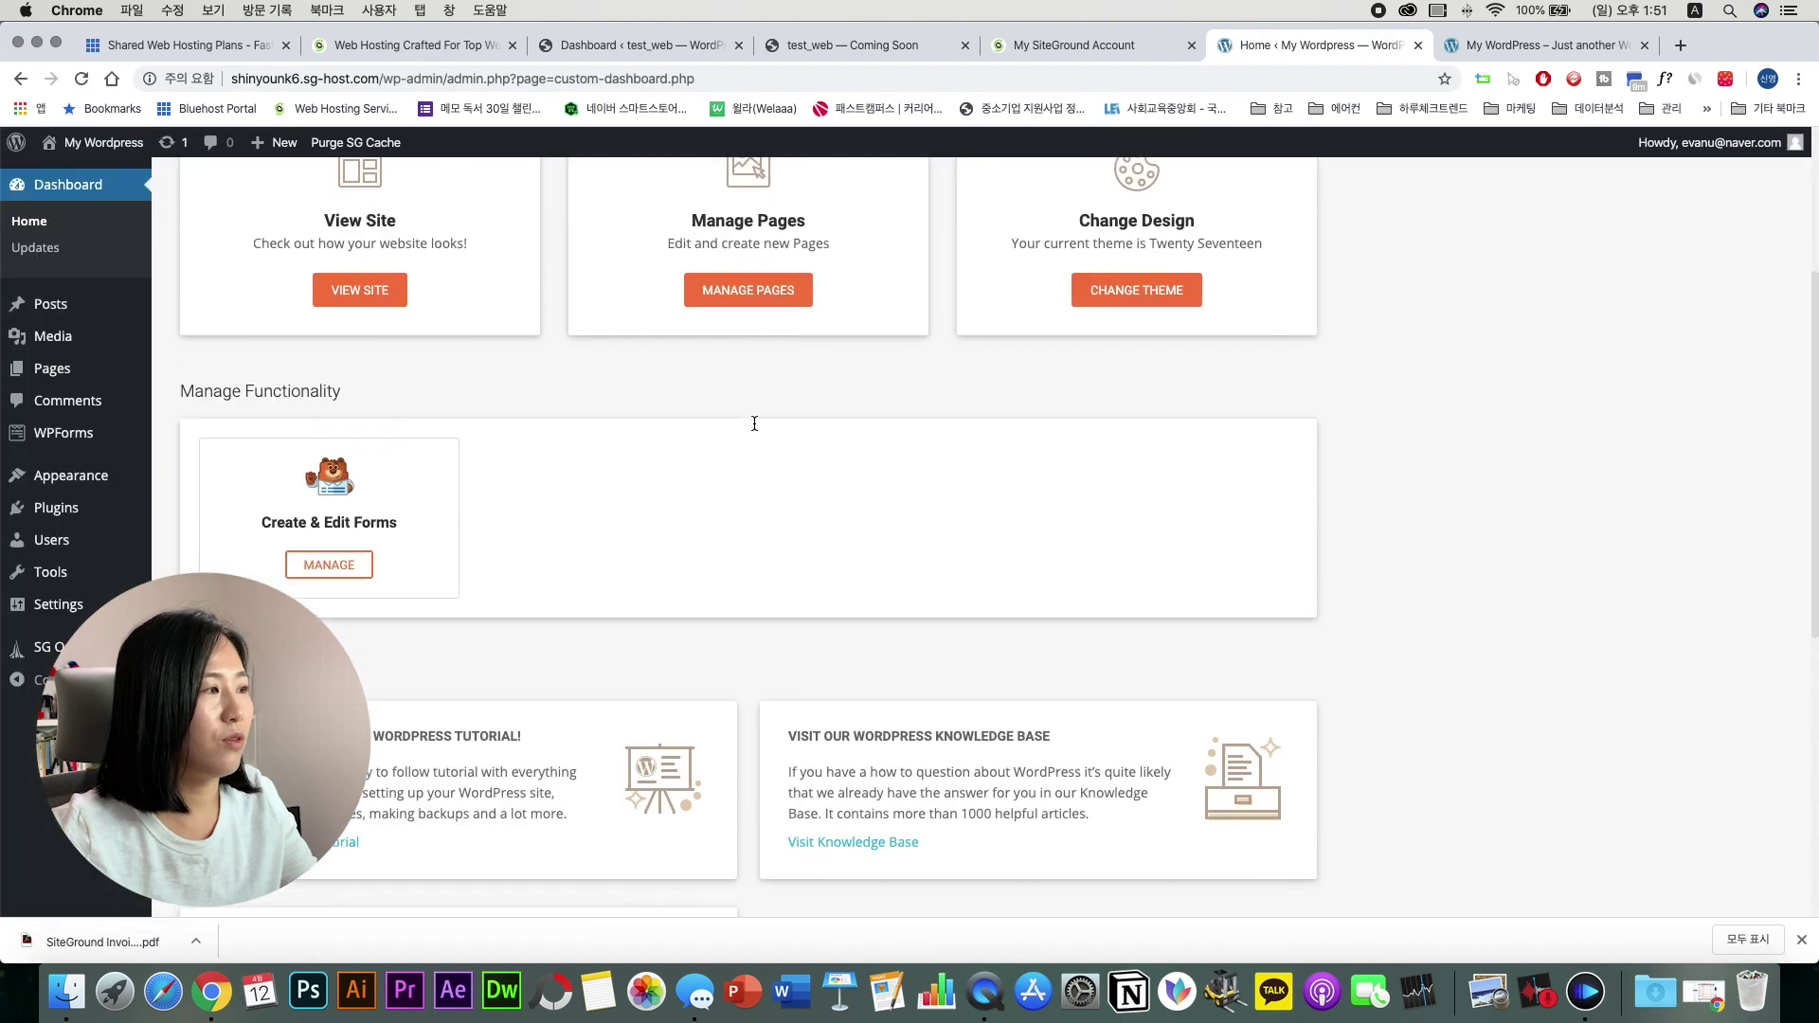
scroll(754, 424, up, 5)
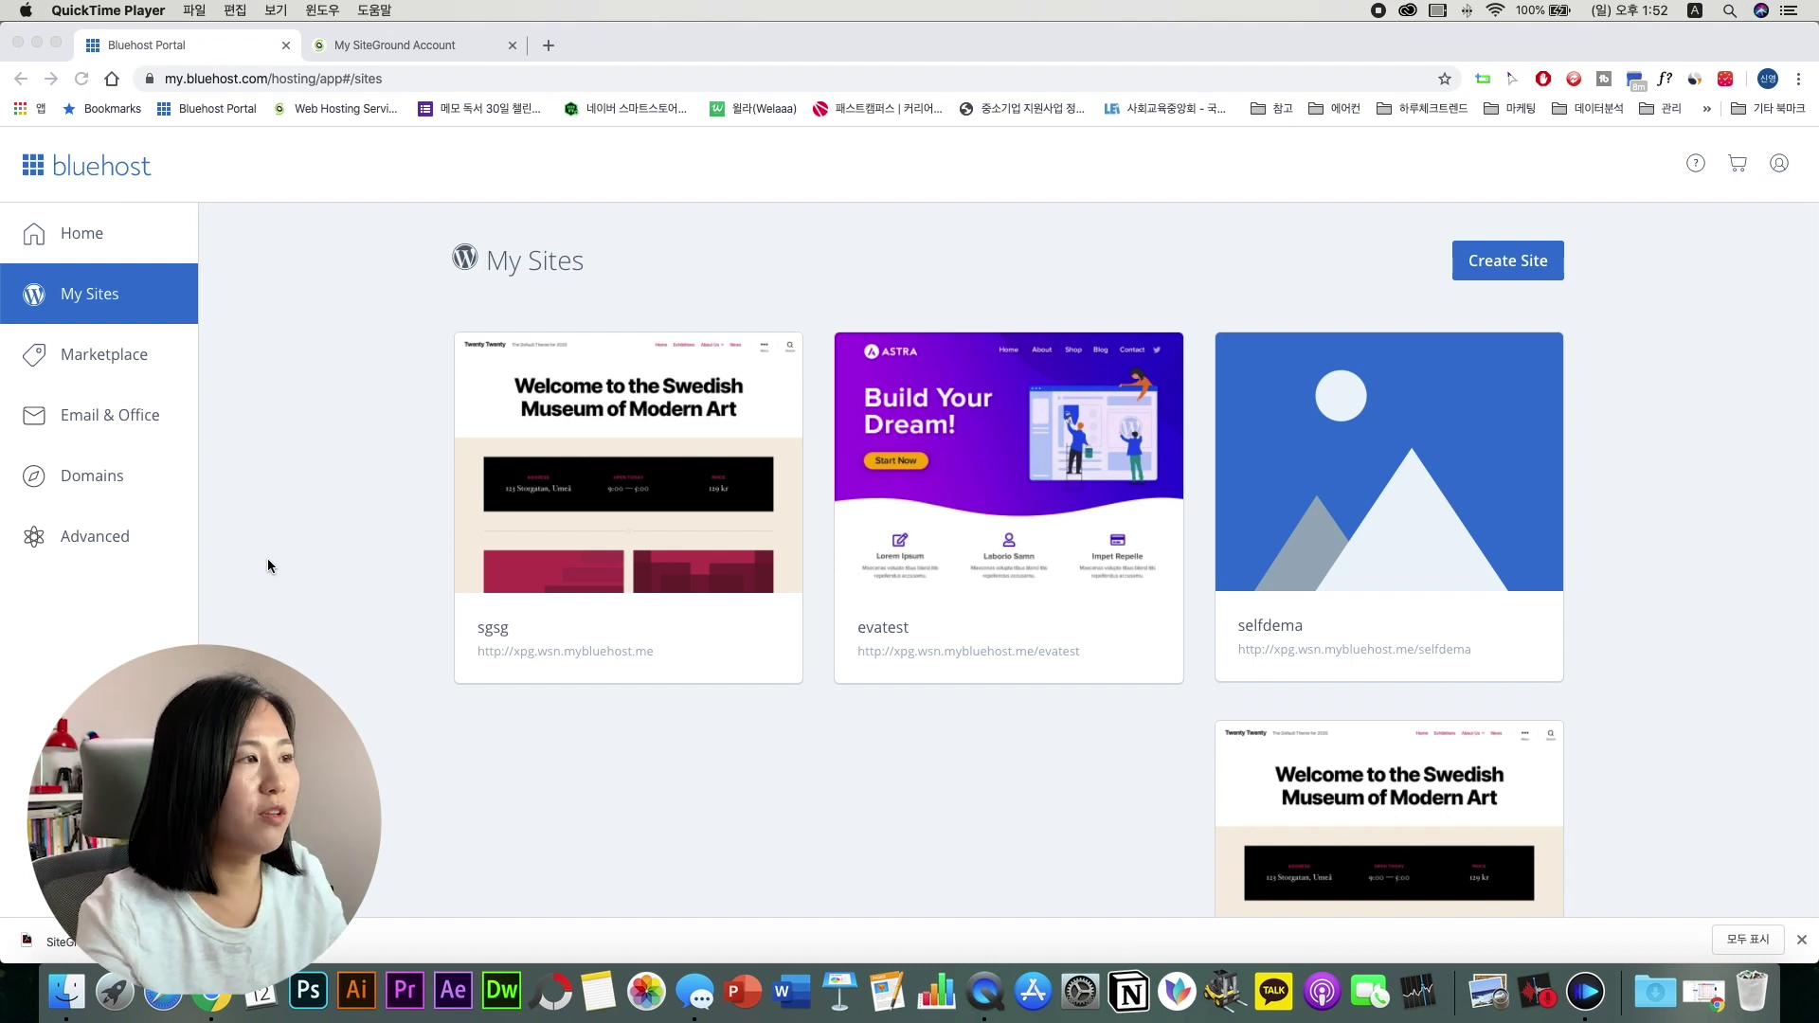
click(337, 48)
click(217, 46)
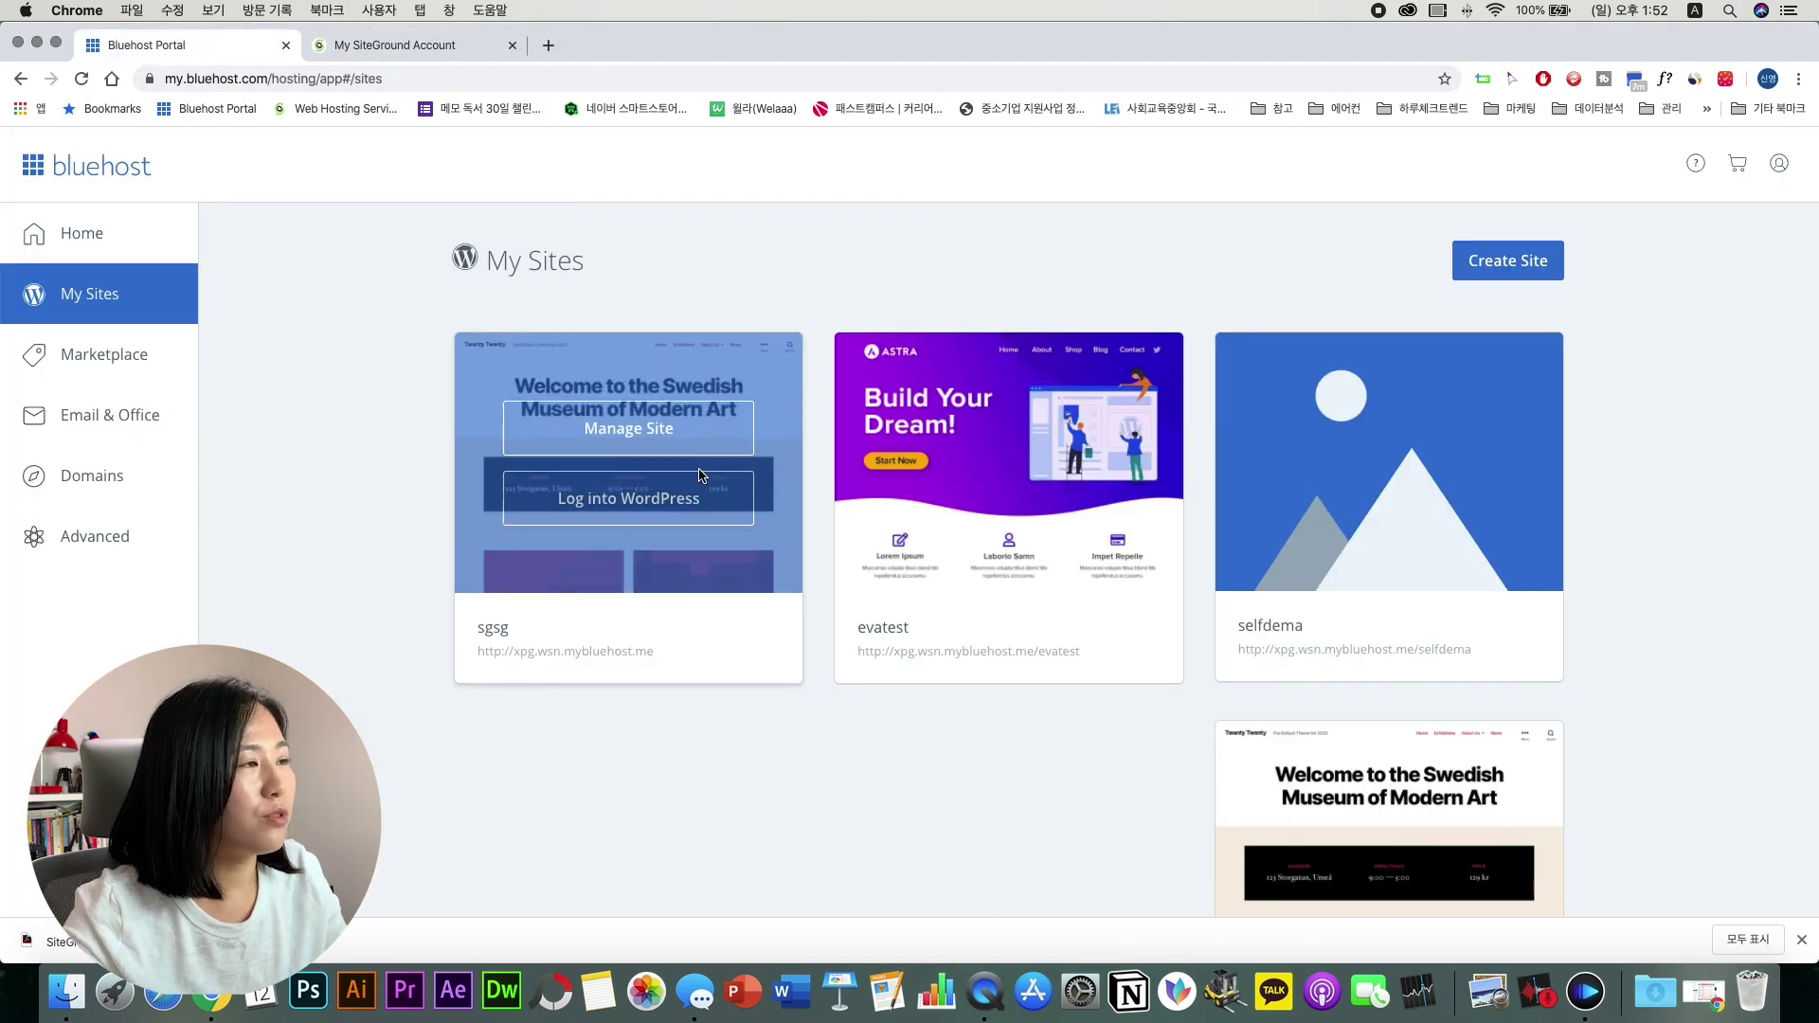
scroll(1459, 710, down, 4)
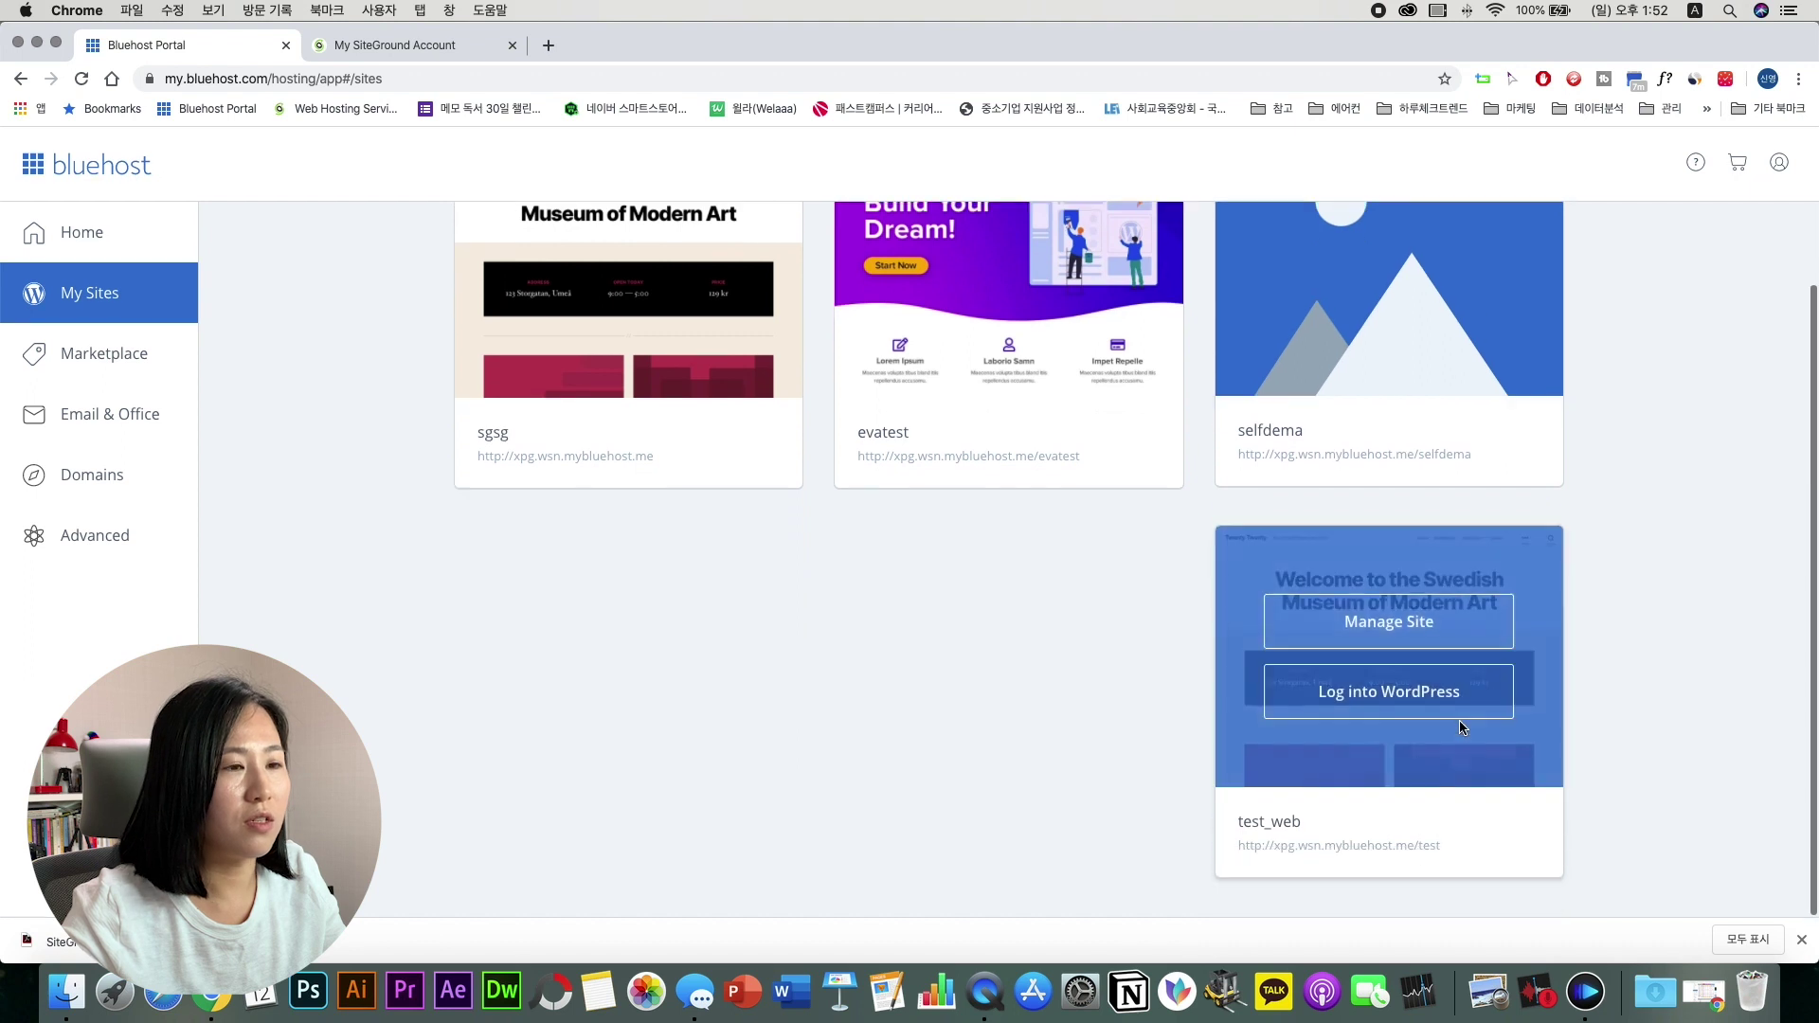
scroll(873, 719, up, 5)
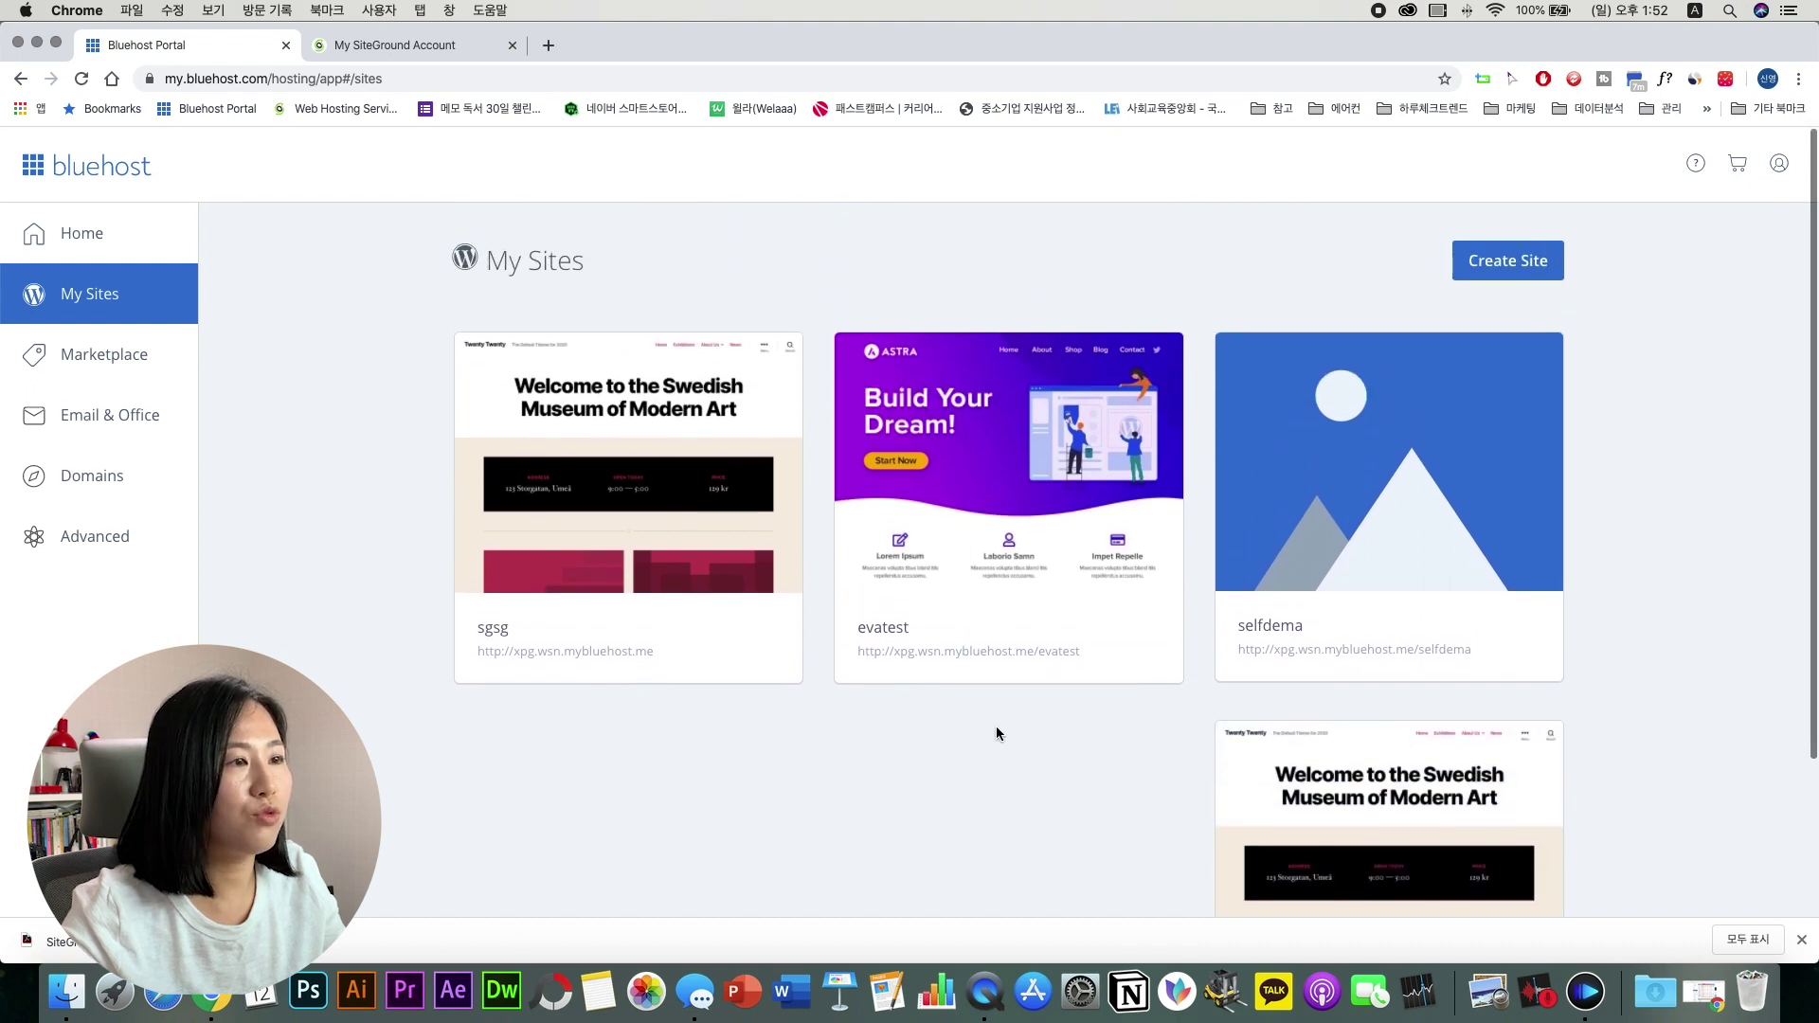
scroll(1461, 675, down, 5)
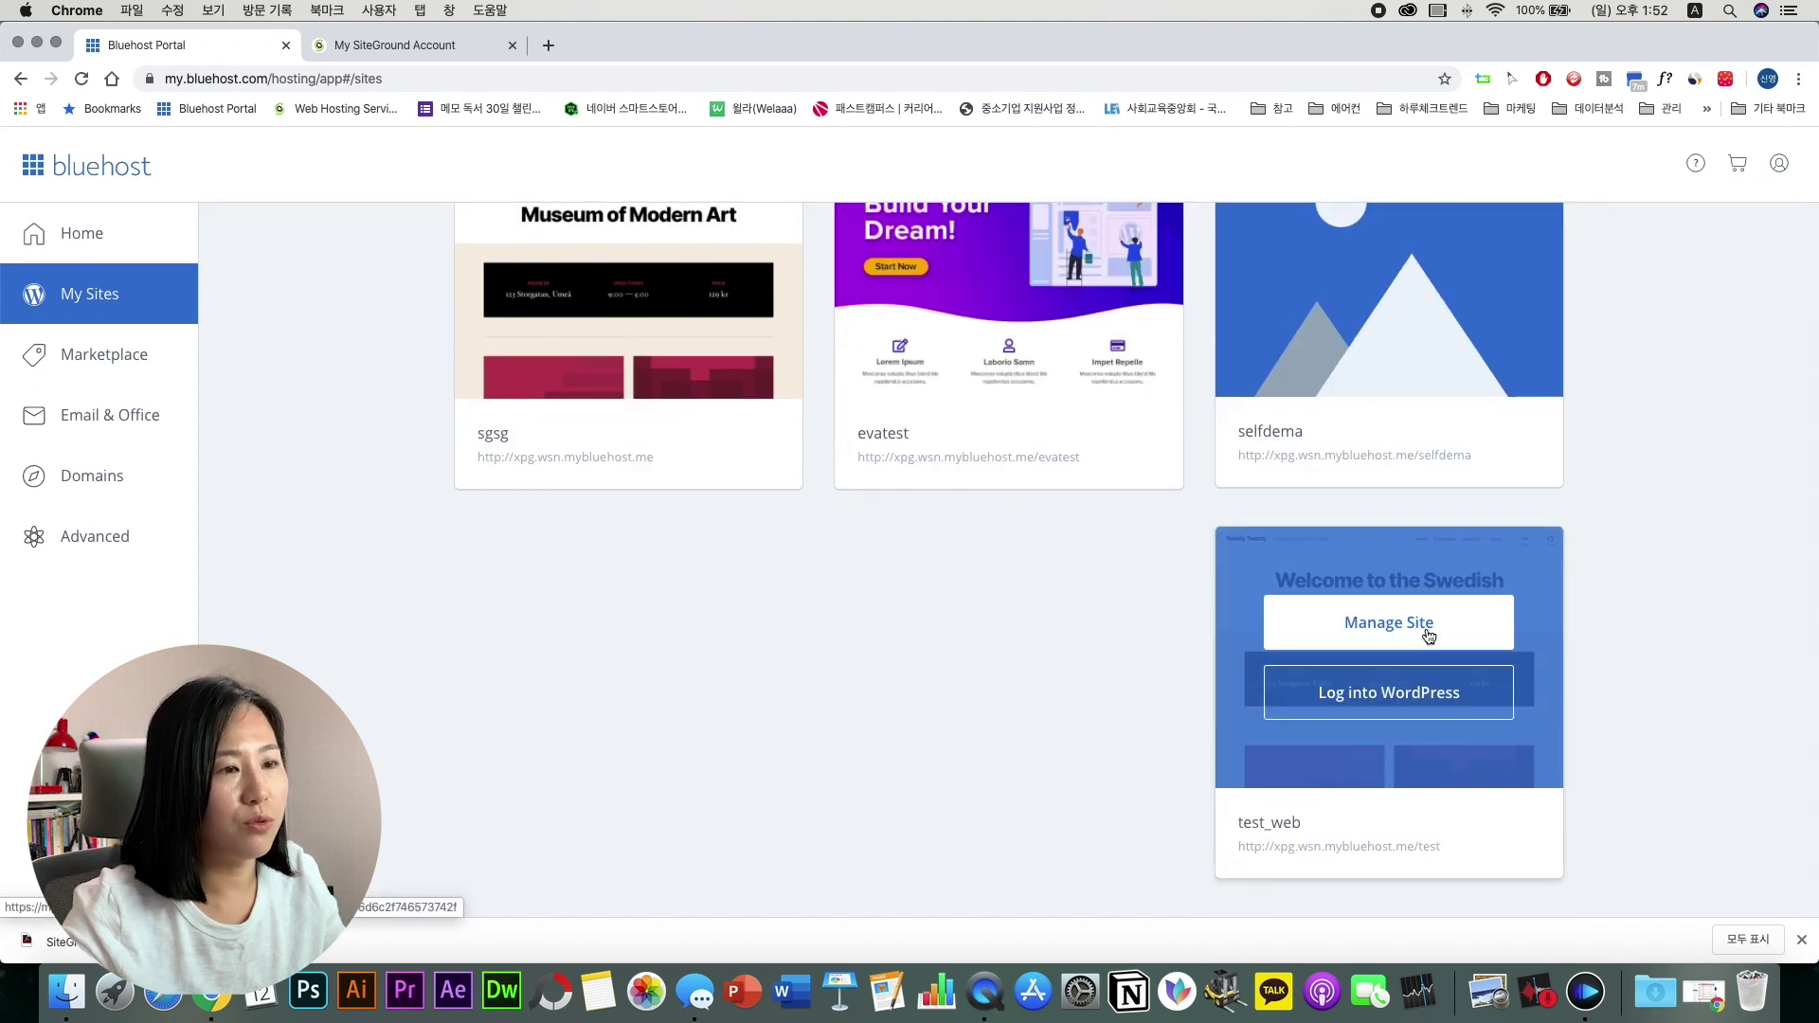
Step: Open test_web's Manage Site page and scroll through its overview
click(1428, 633)
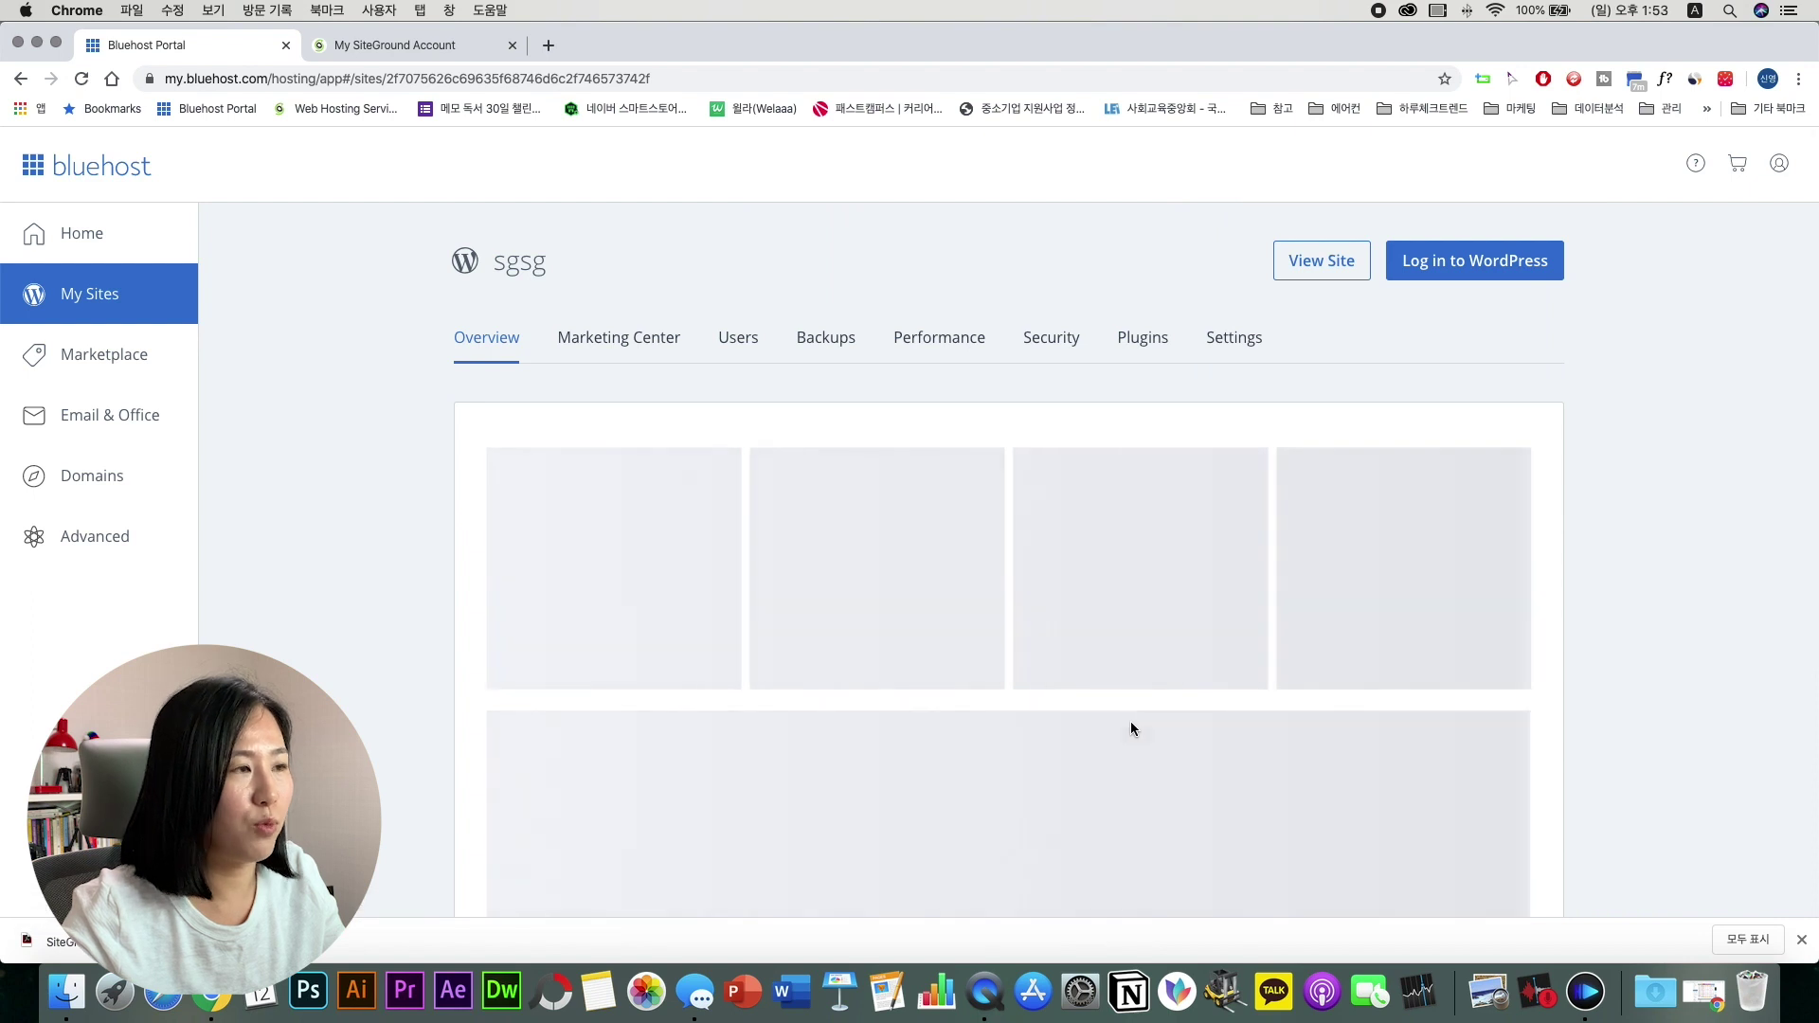
scroll(1129, 720, down, 2)
scroll(1130, 728, down, 2)
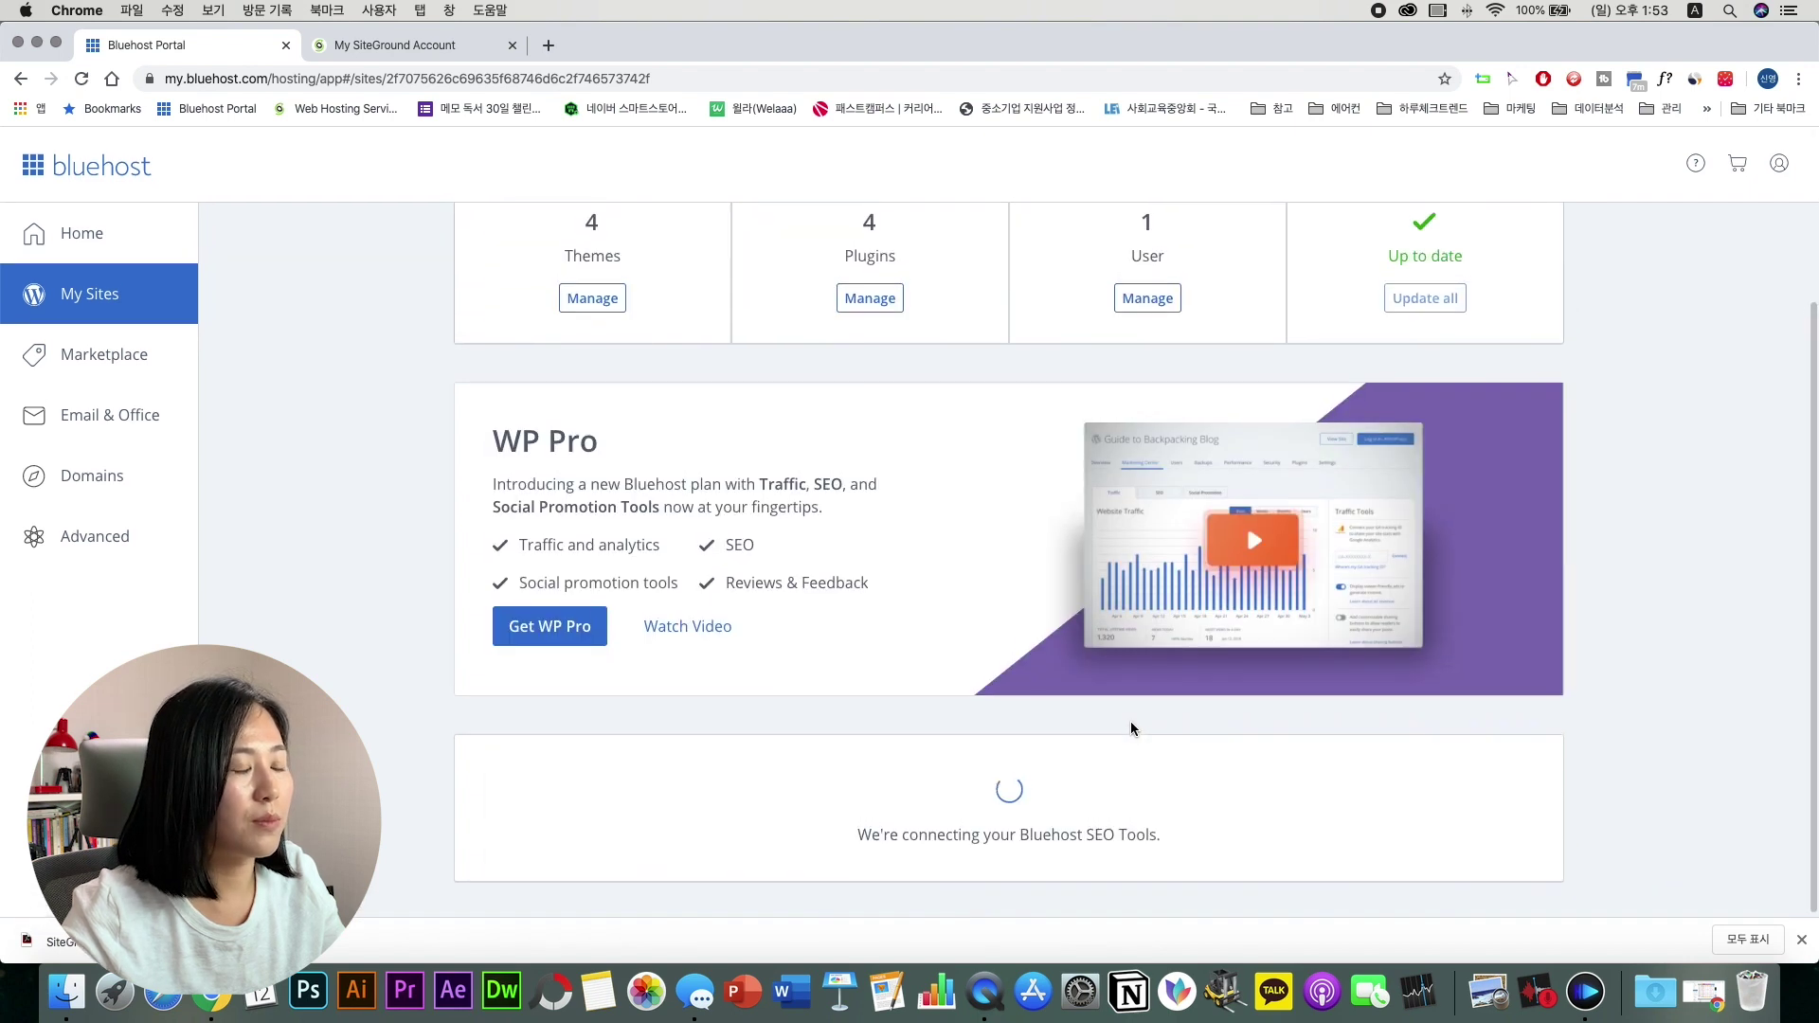
scroll(758, 597, up, 3)
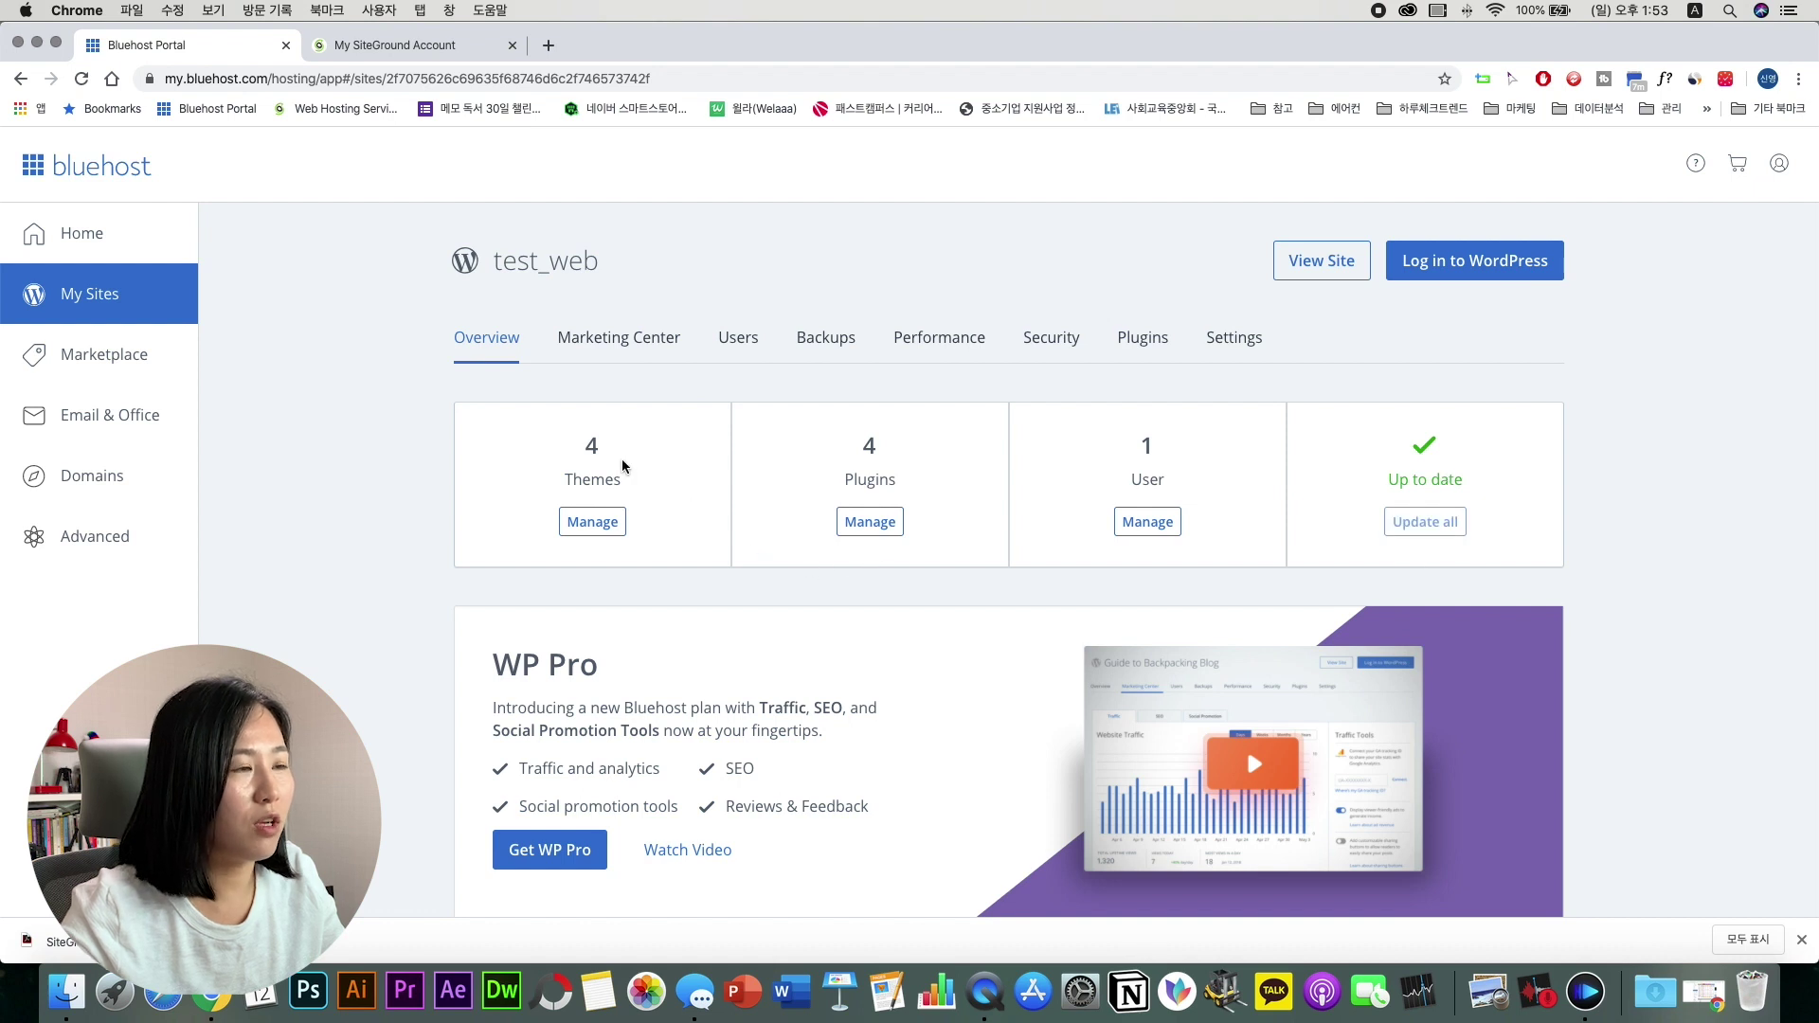
Step: Review test_web's Marketing Center, Users, Backups, Performance and Settings tabs, then list the account's domains
click(625, 348)
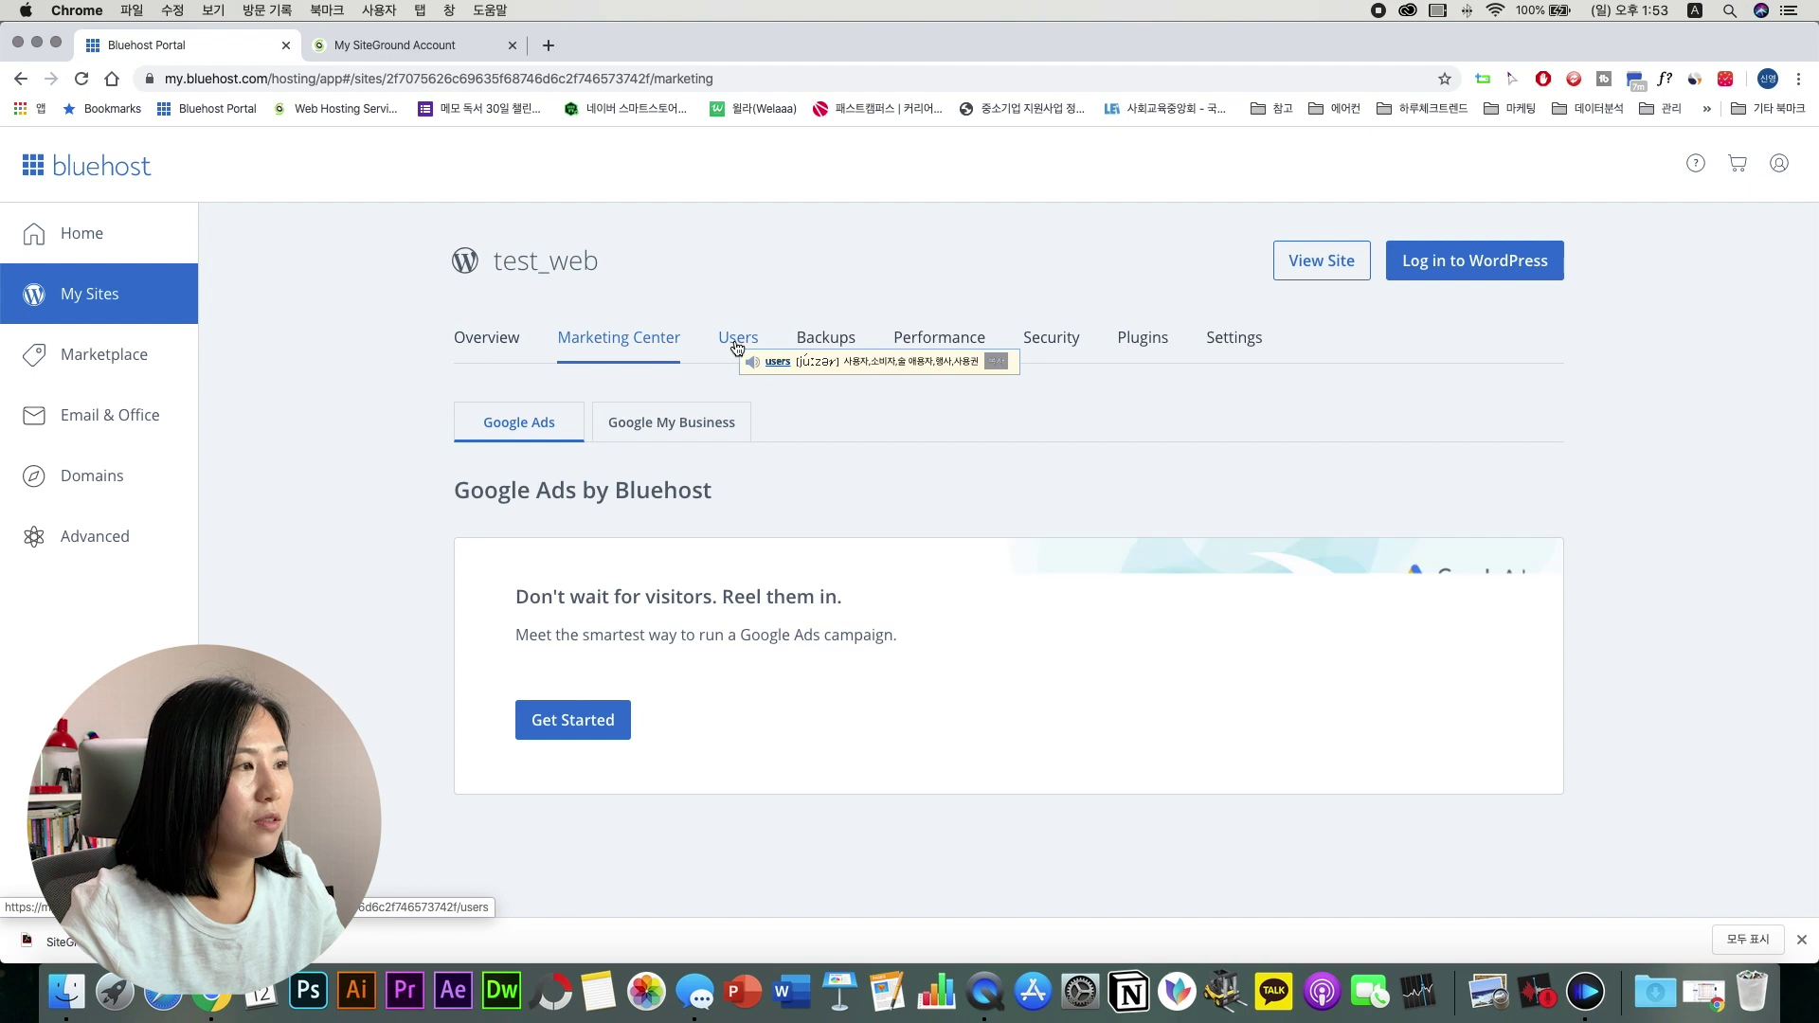
click(740, 346)
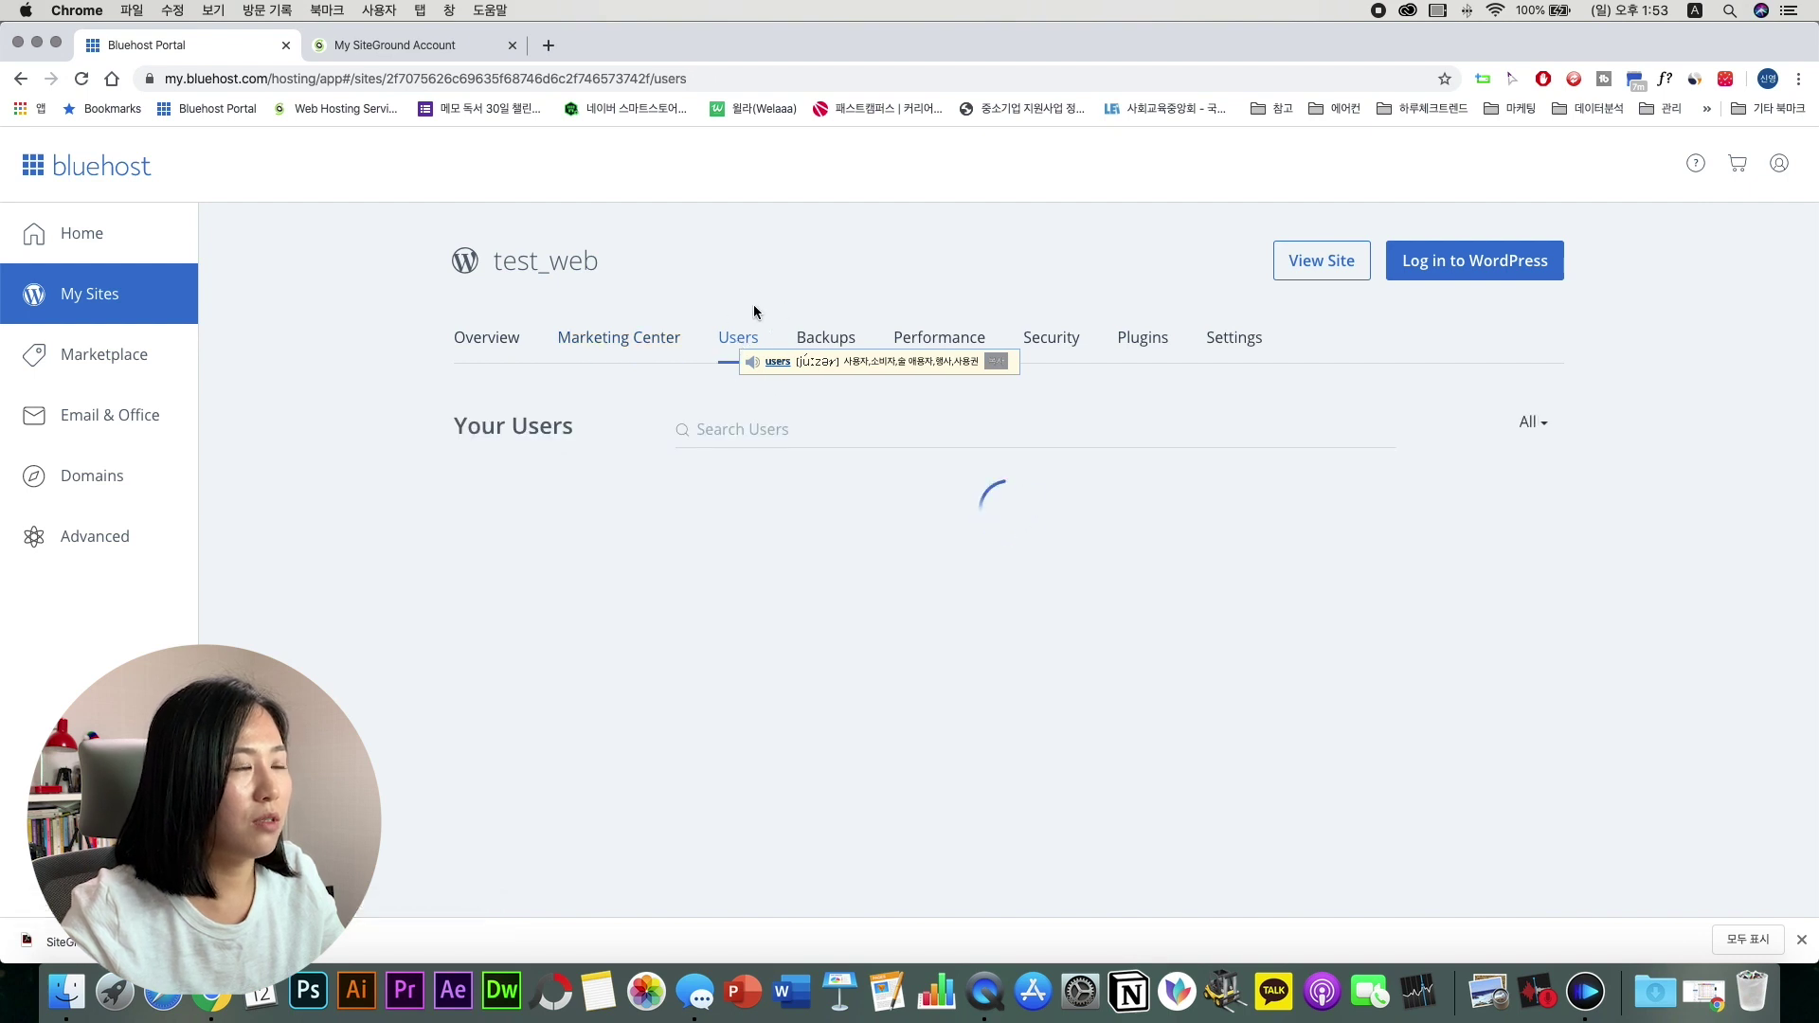
click(838, 343)
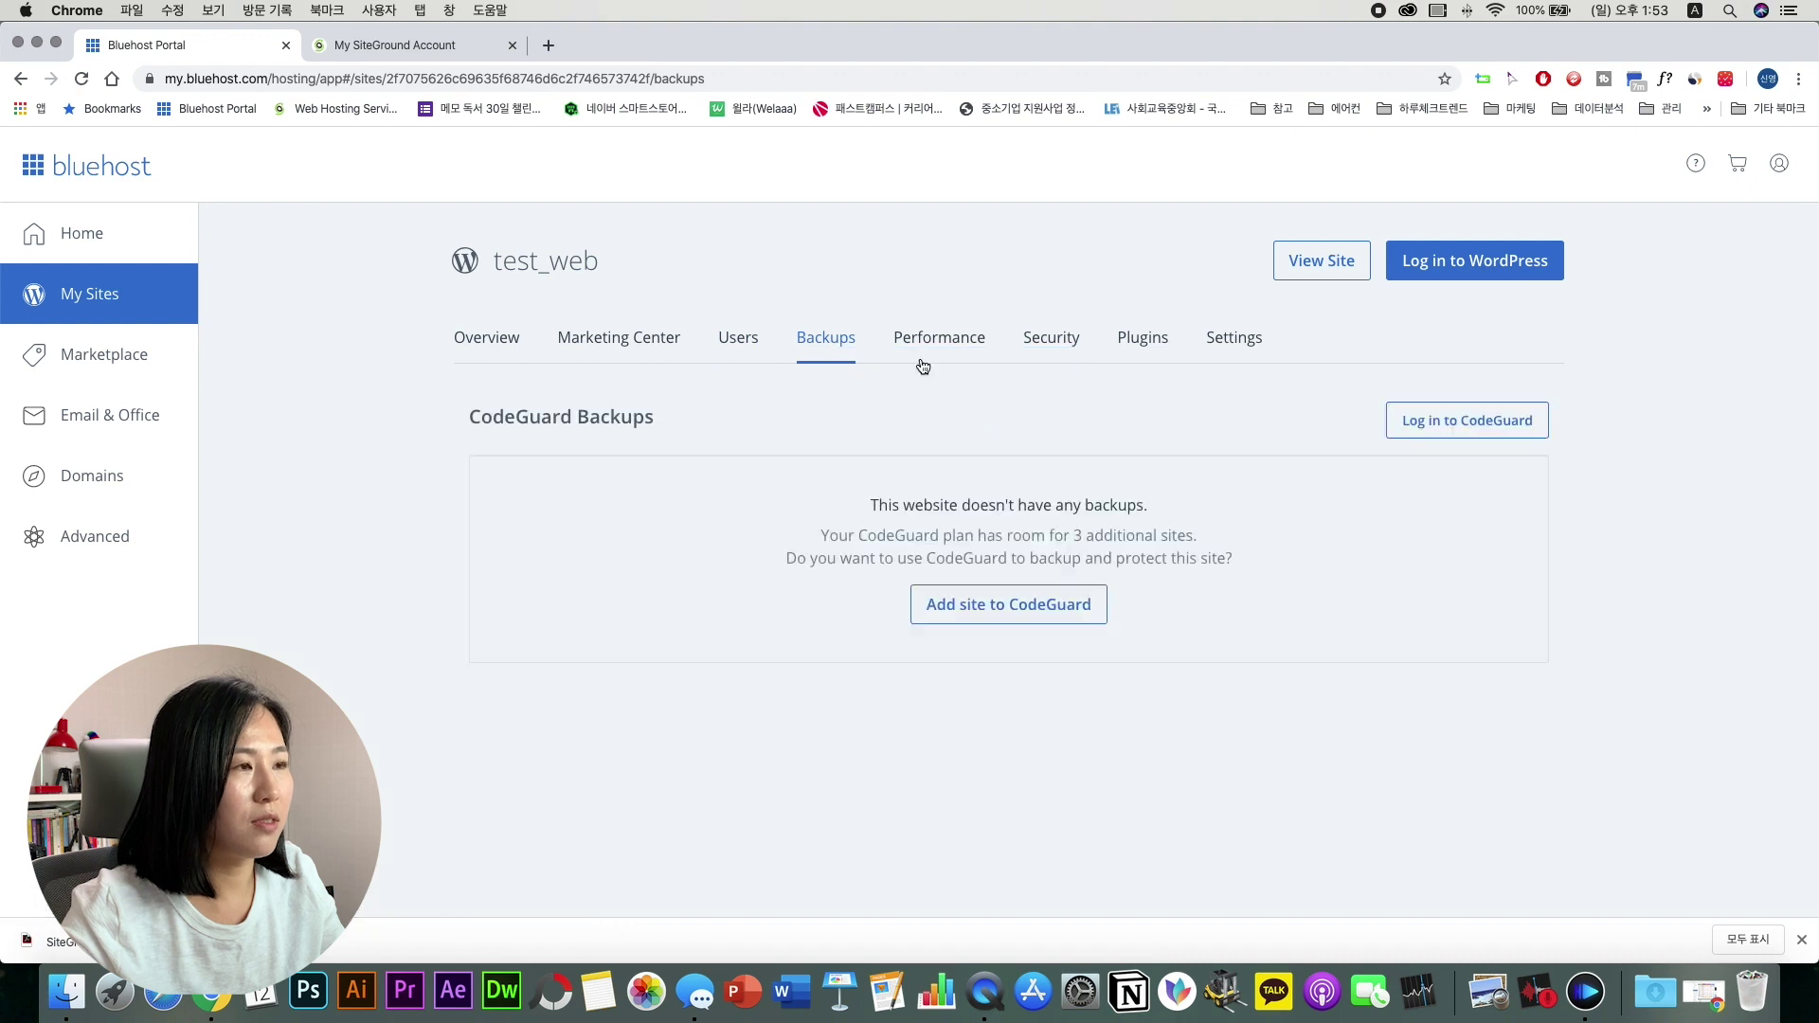
click(969, 349)
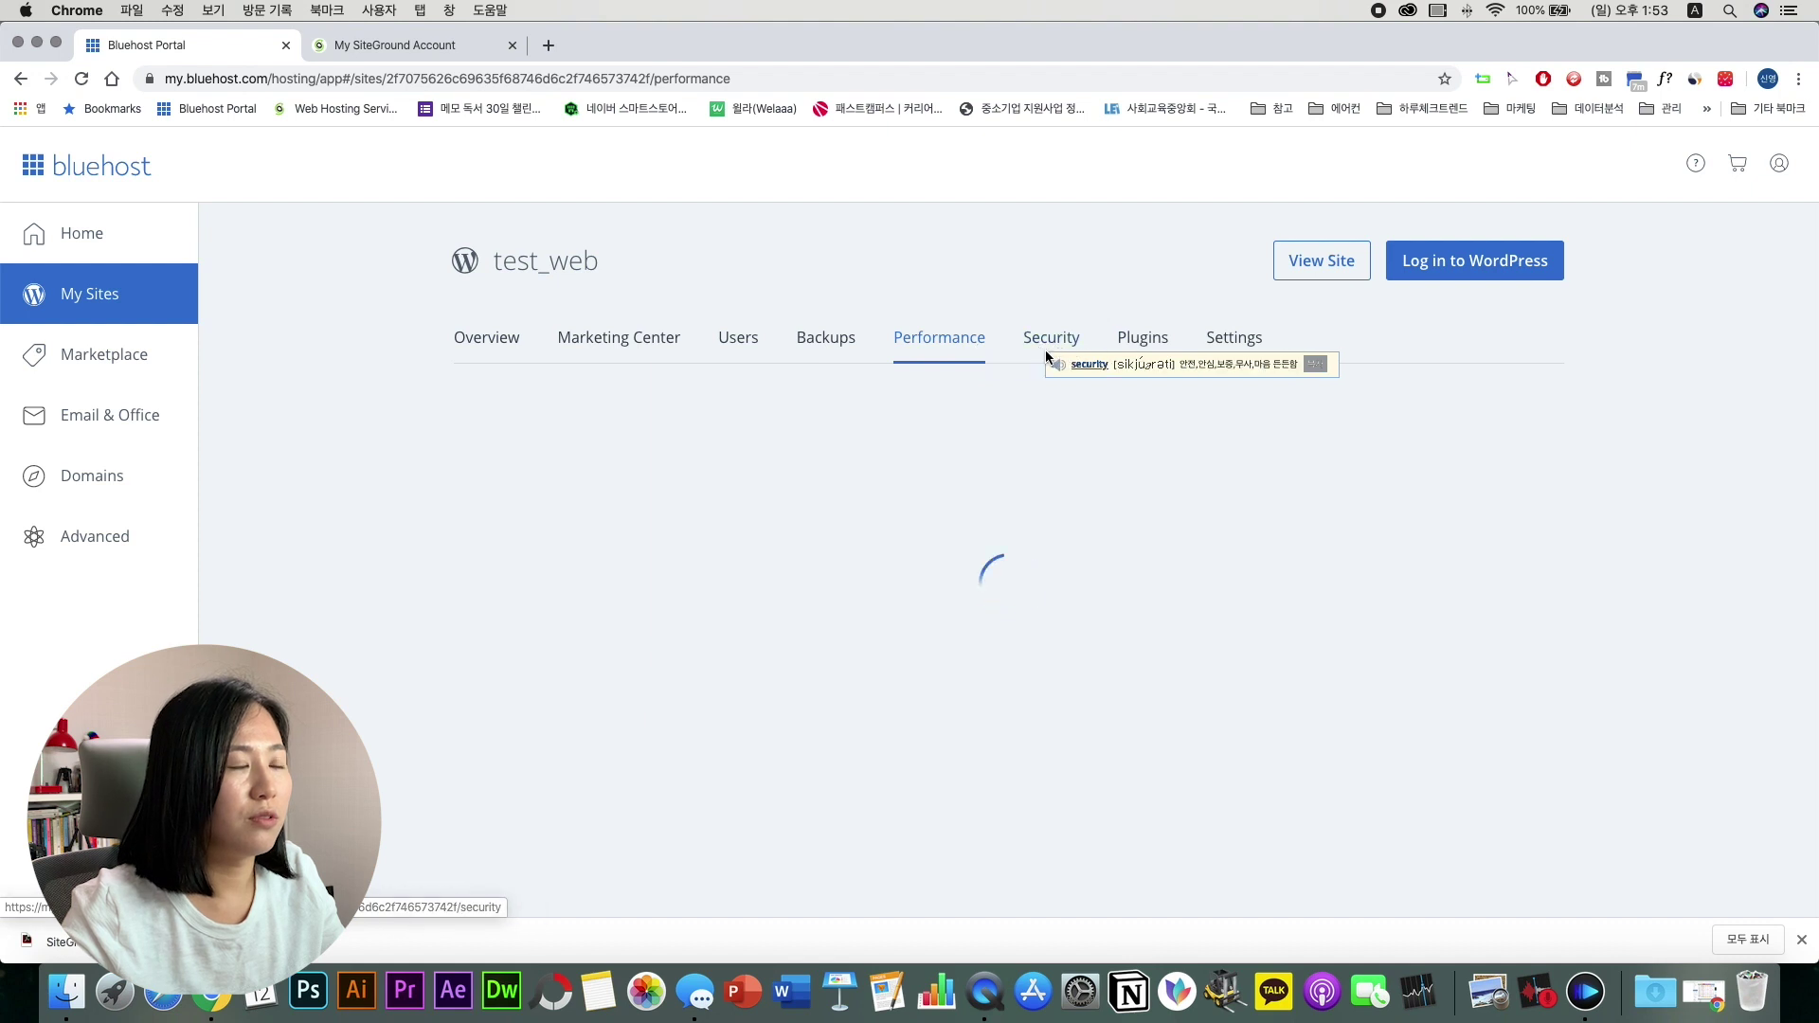
click(1234, 339)
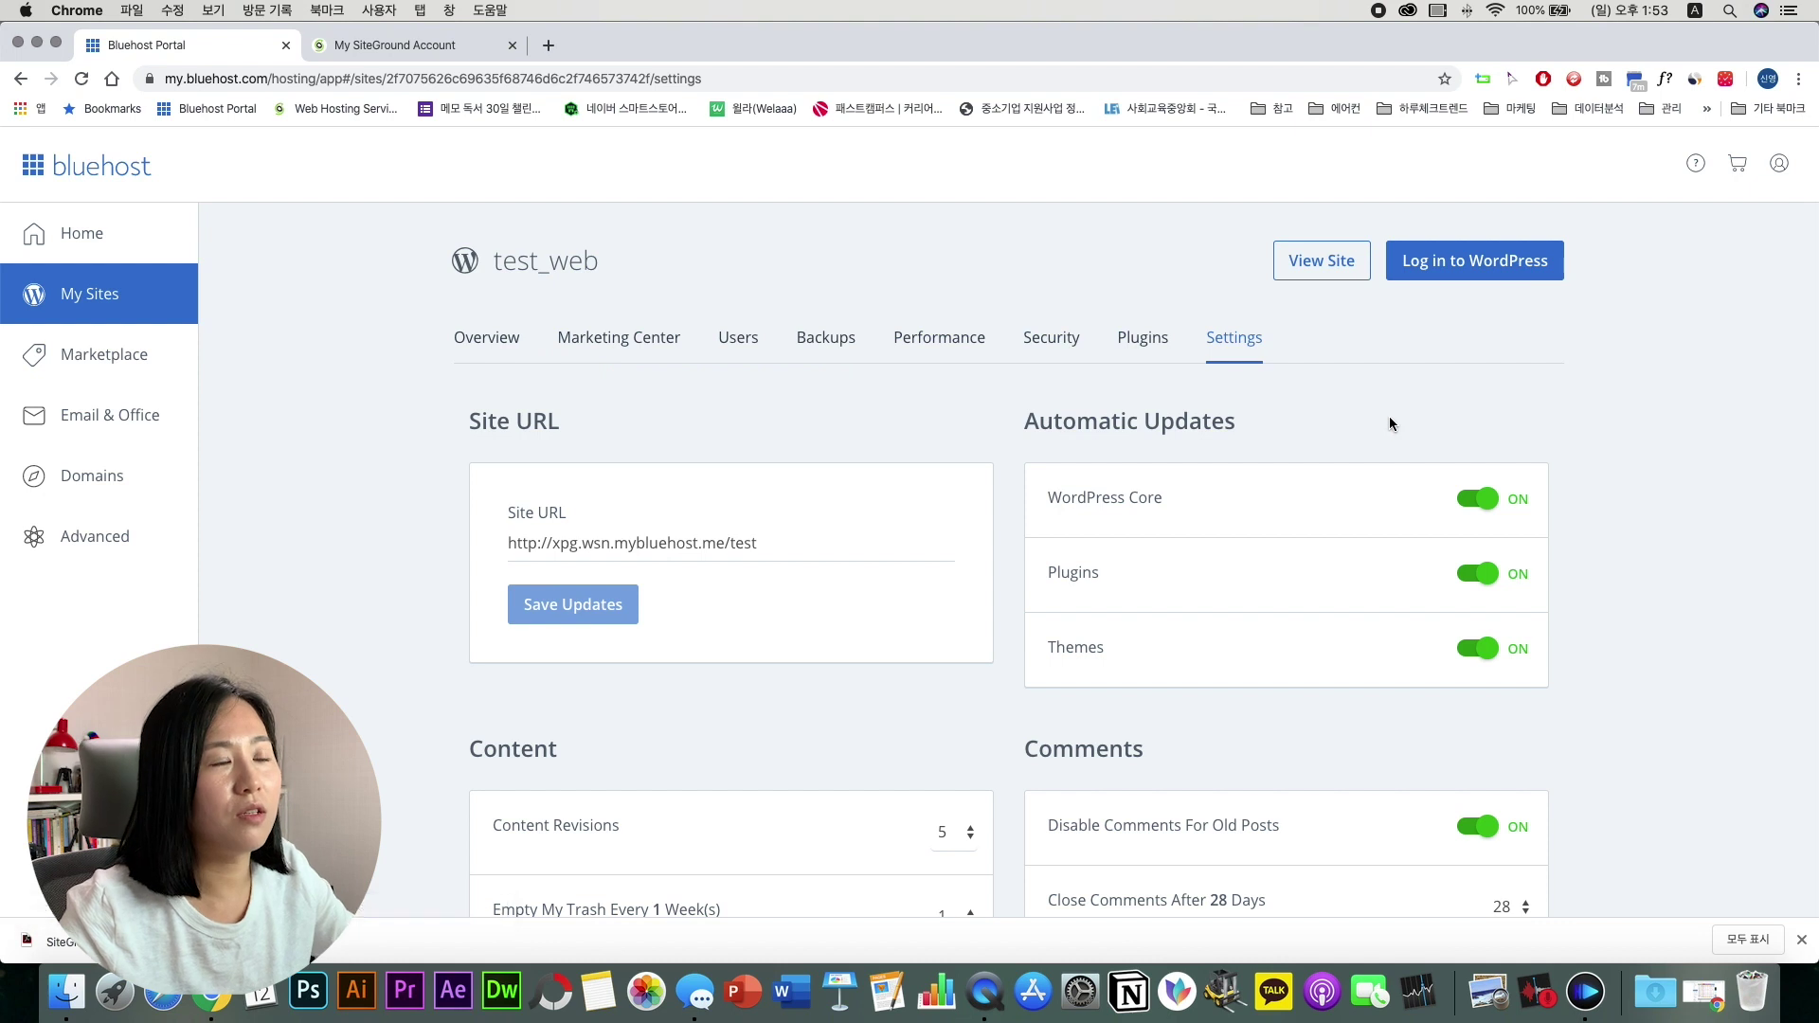
scroll(1388, 417, down, 4)
scroll(1389, 417, up, 2)
scroll(1389, 424, up, 2)
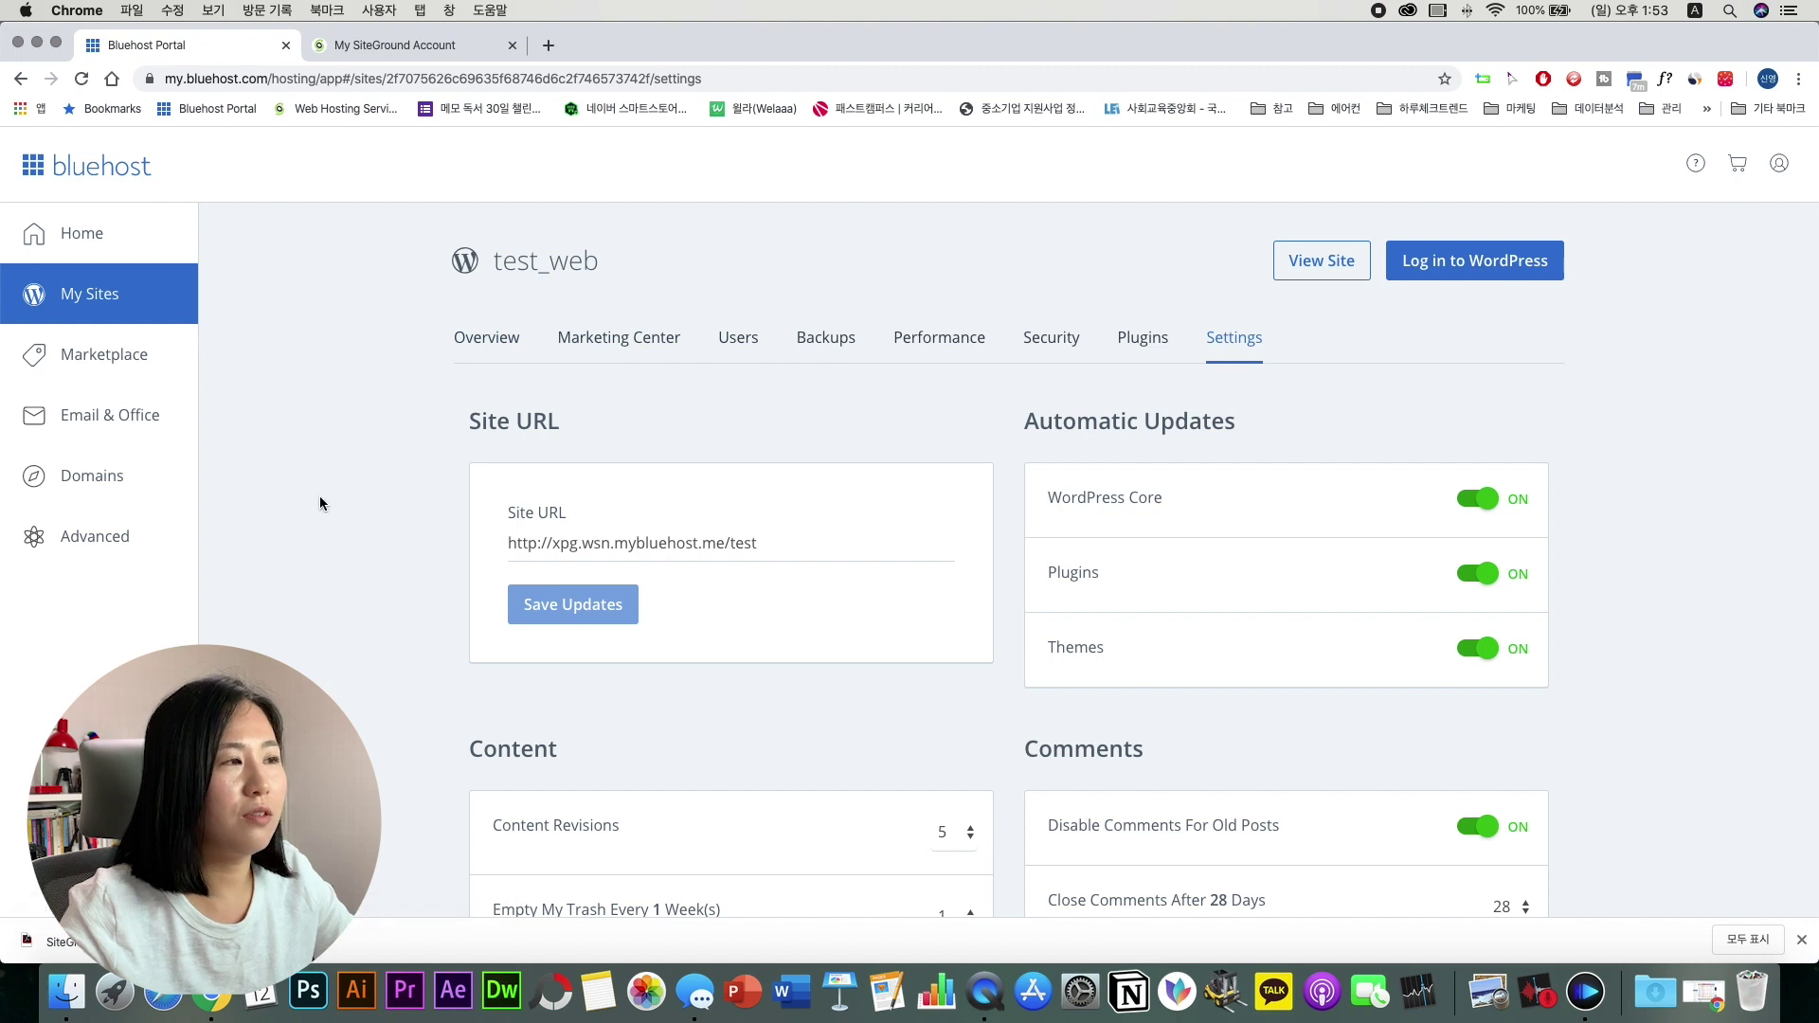
click(154, 485)
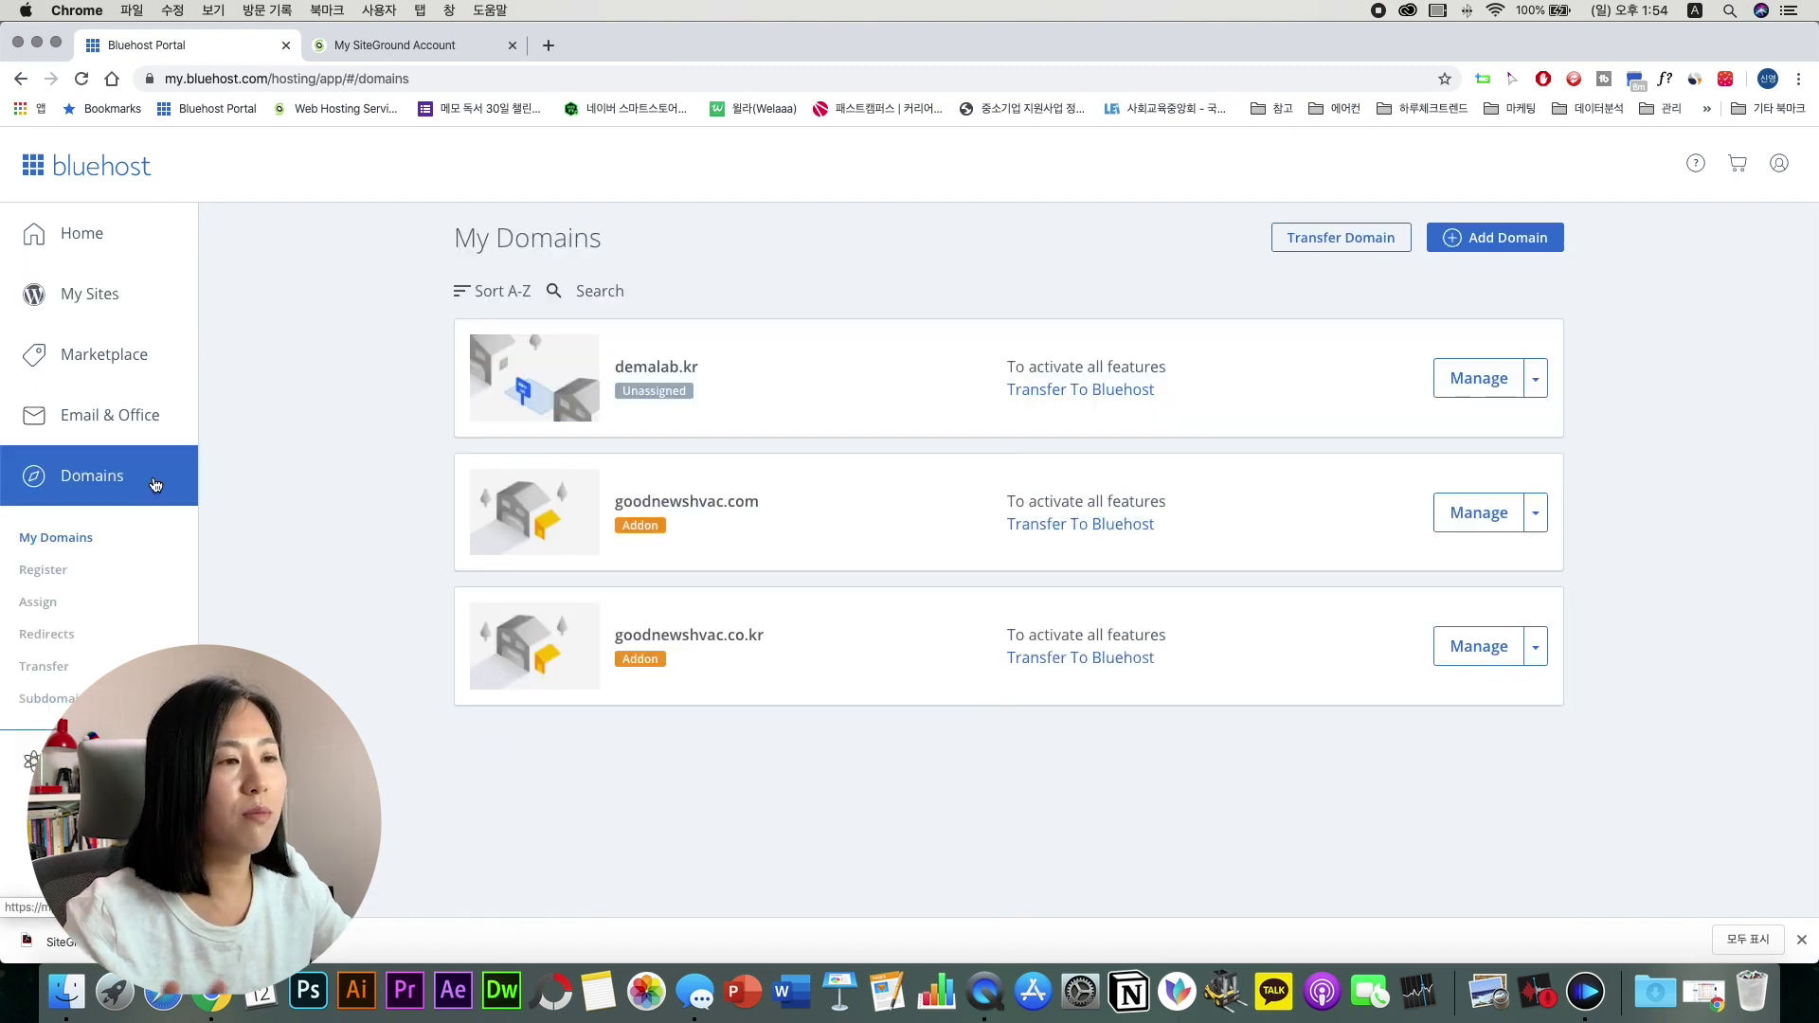
click(102, 758)
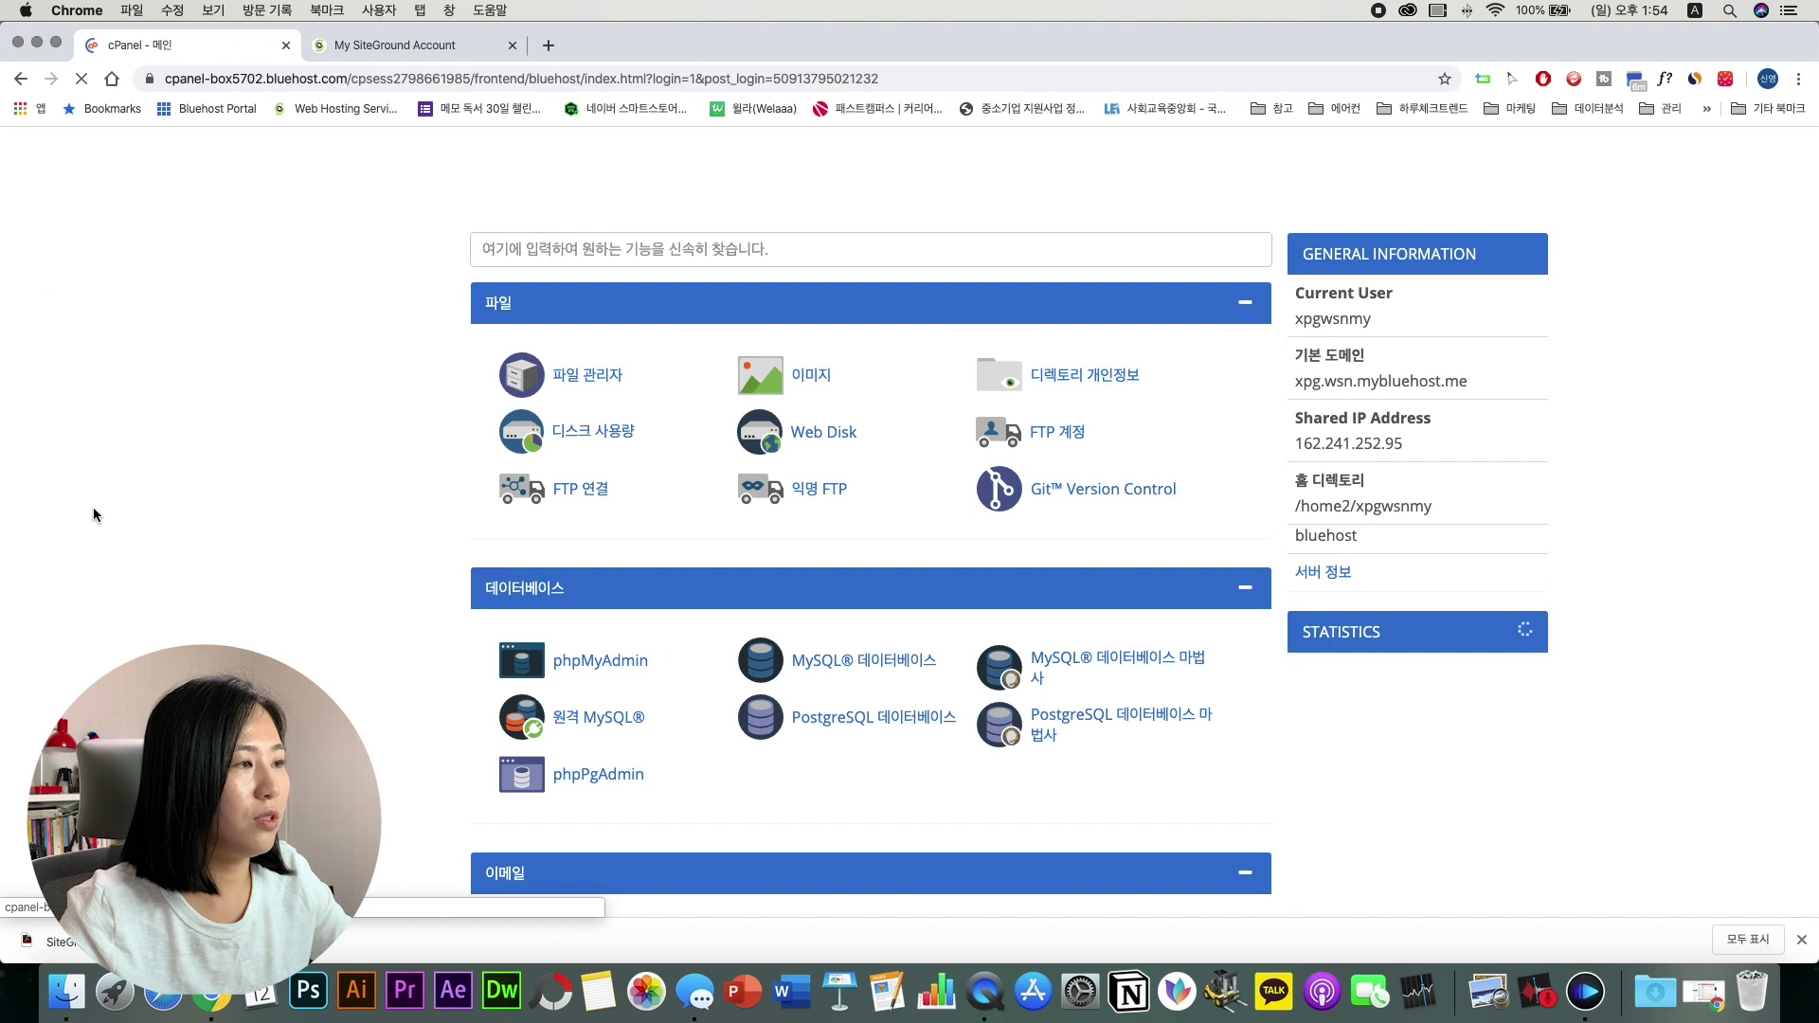
super+click(580, 379)
click(352, 43)
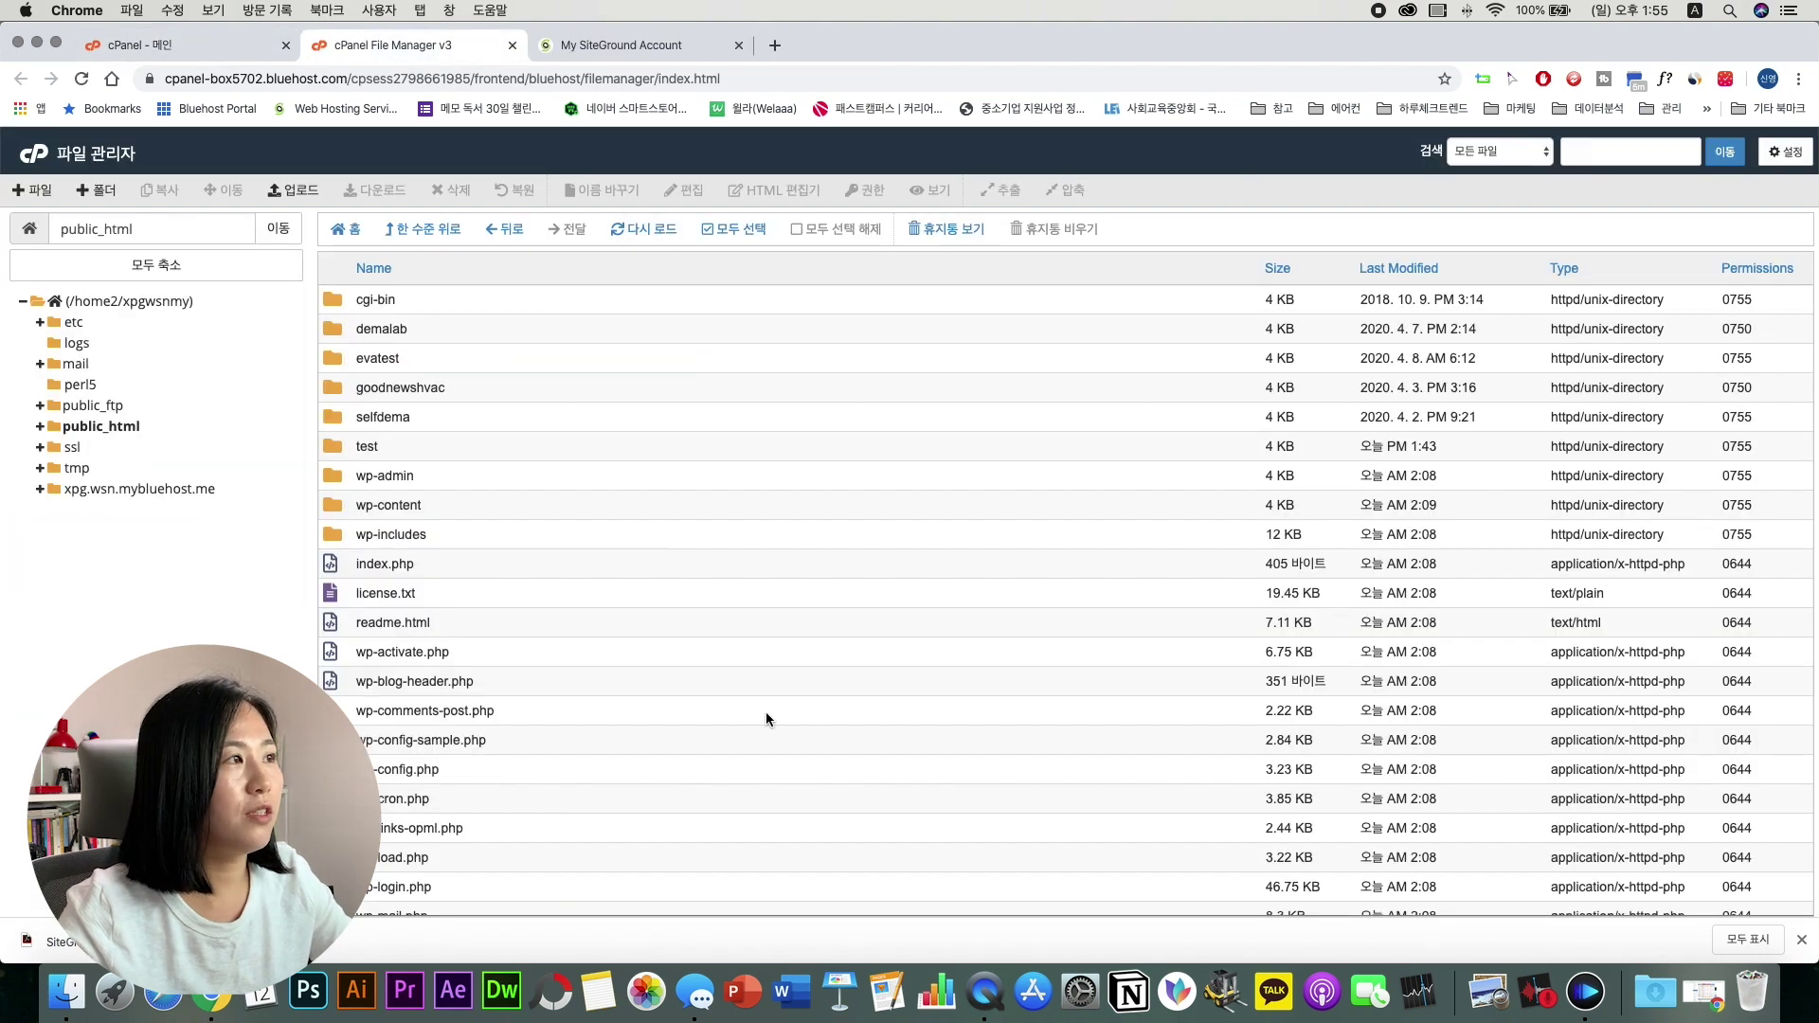
click(208, 49)
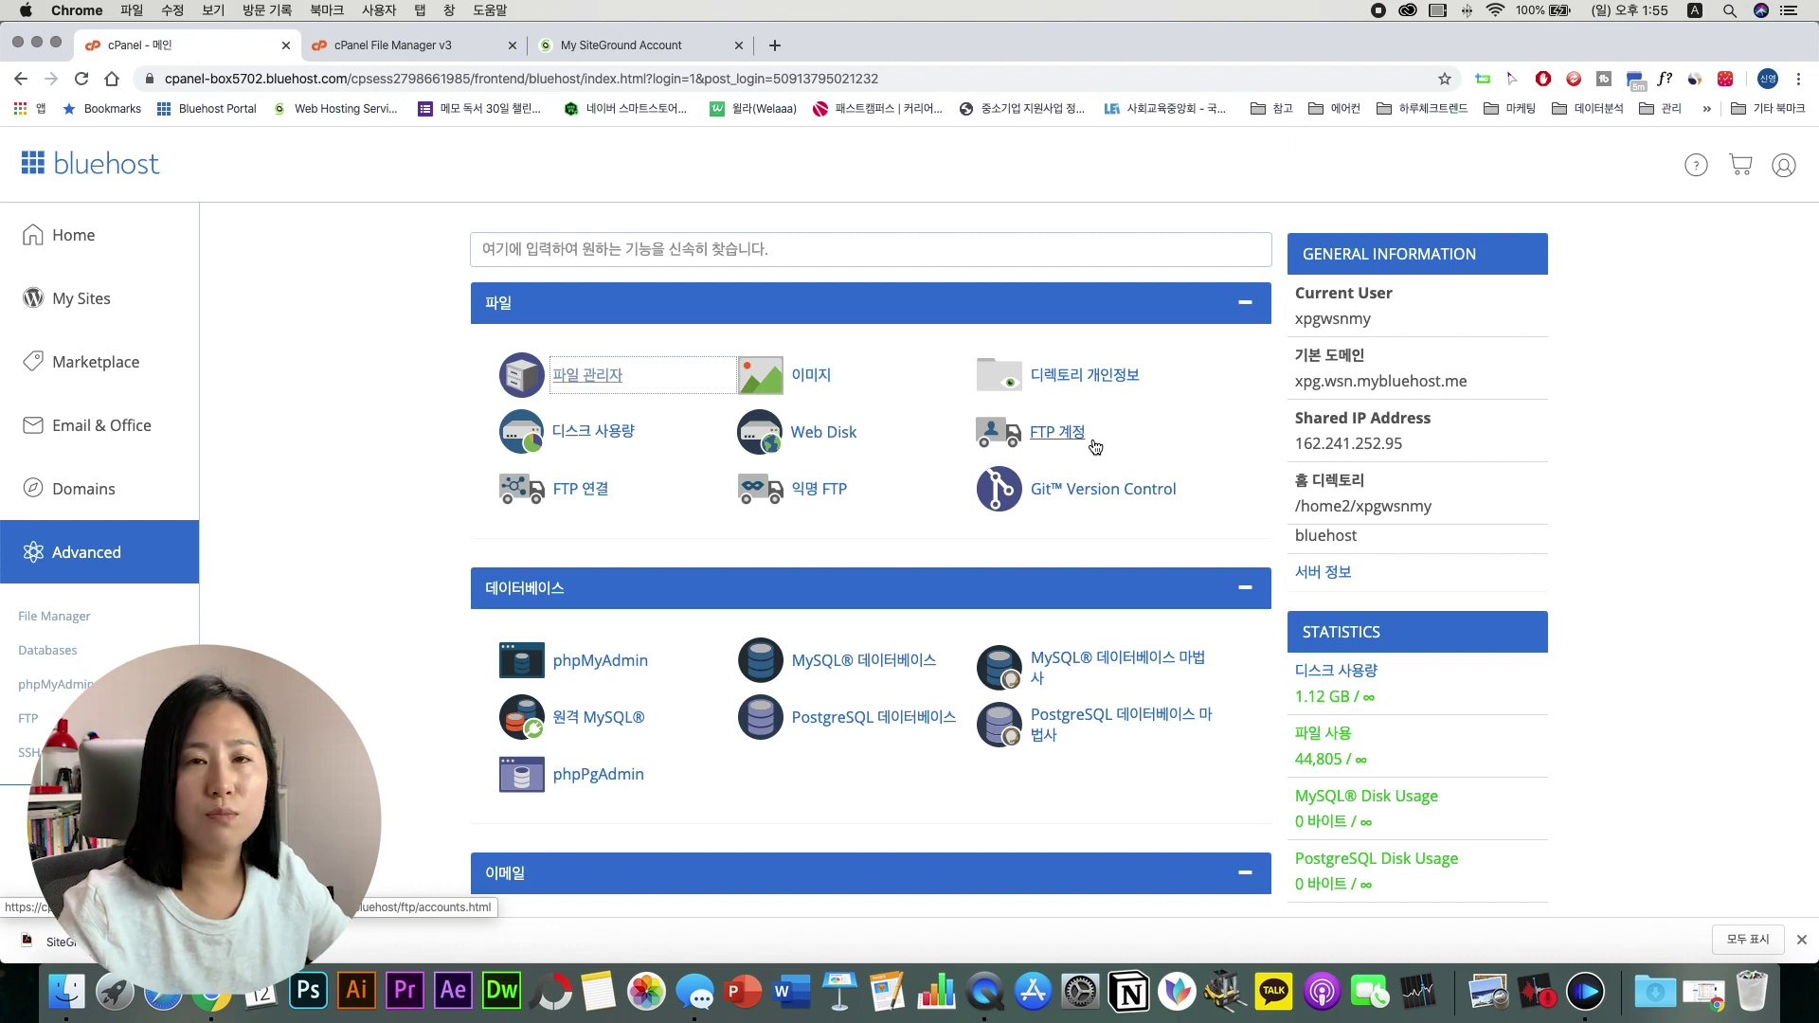
scroll(870, 574, down, 2)
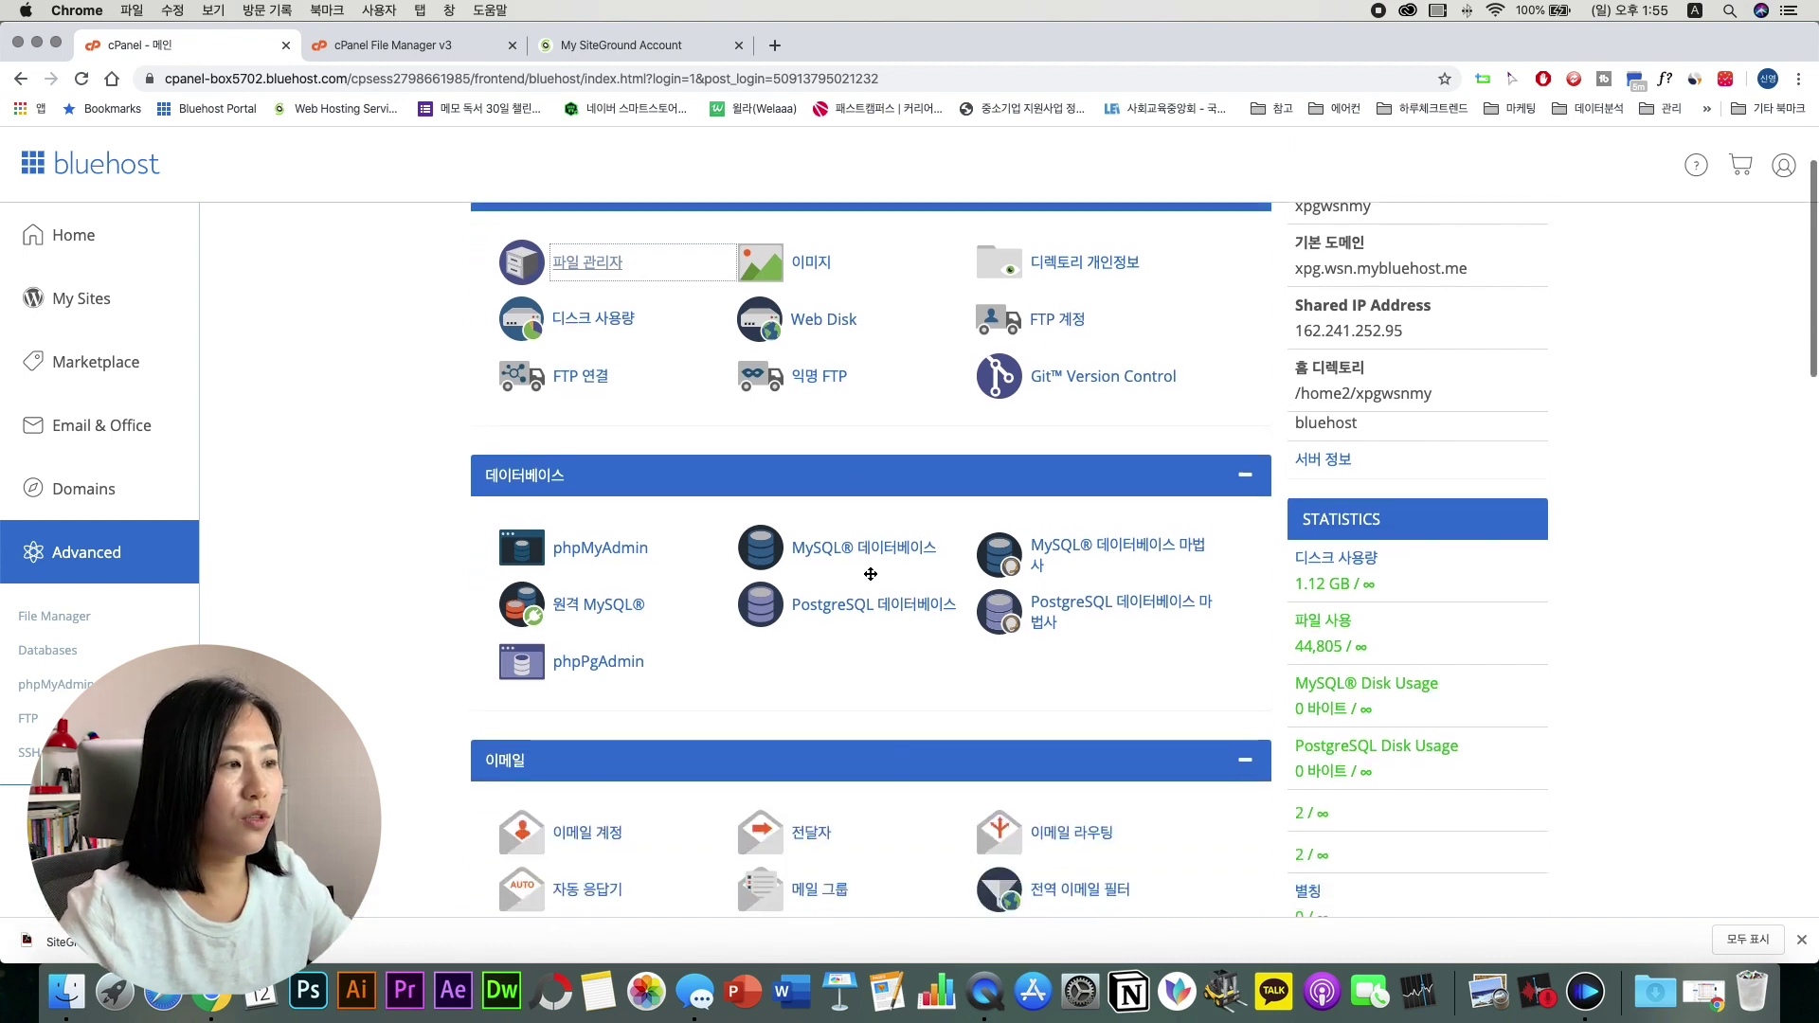
scroll(661, 597, down, 2)
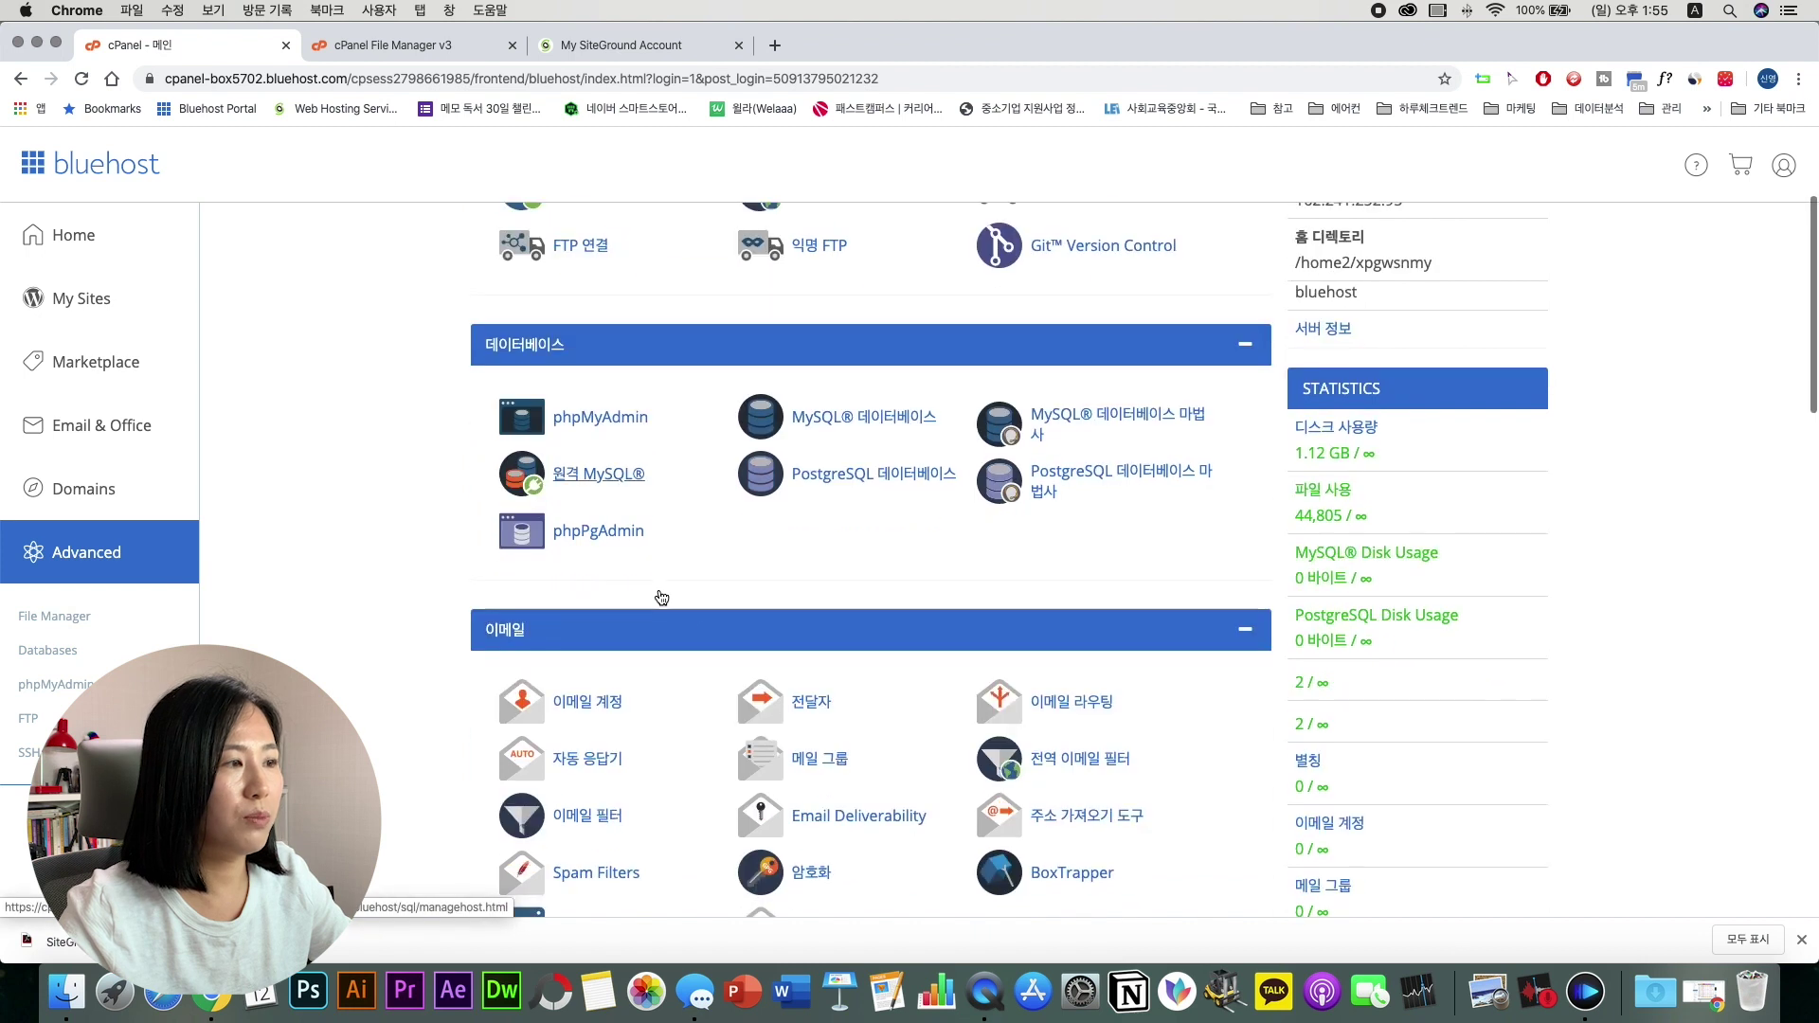
scroll(682, 611, down, 2)
scroll(735, 664, down, 3)
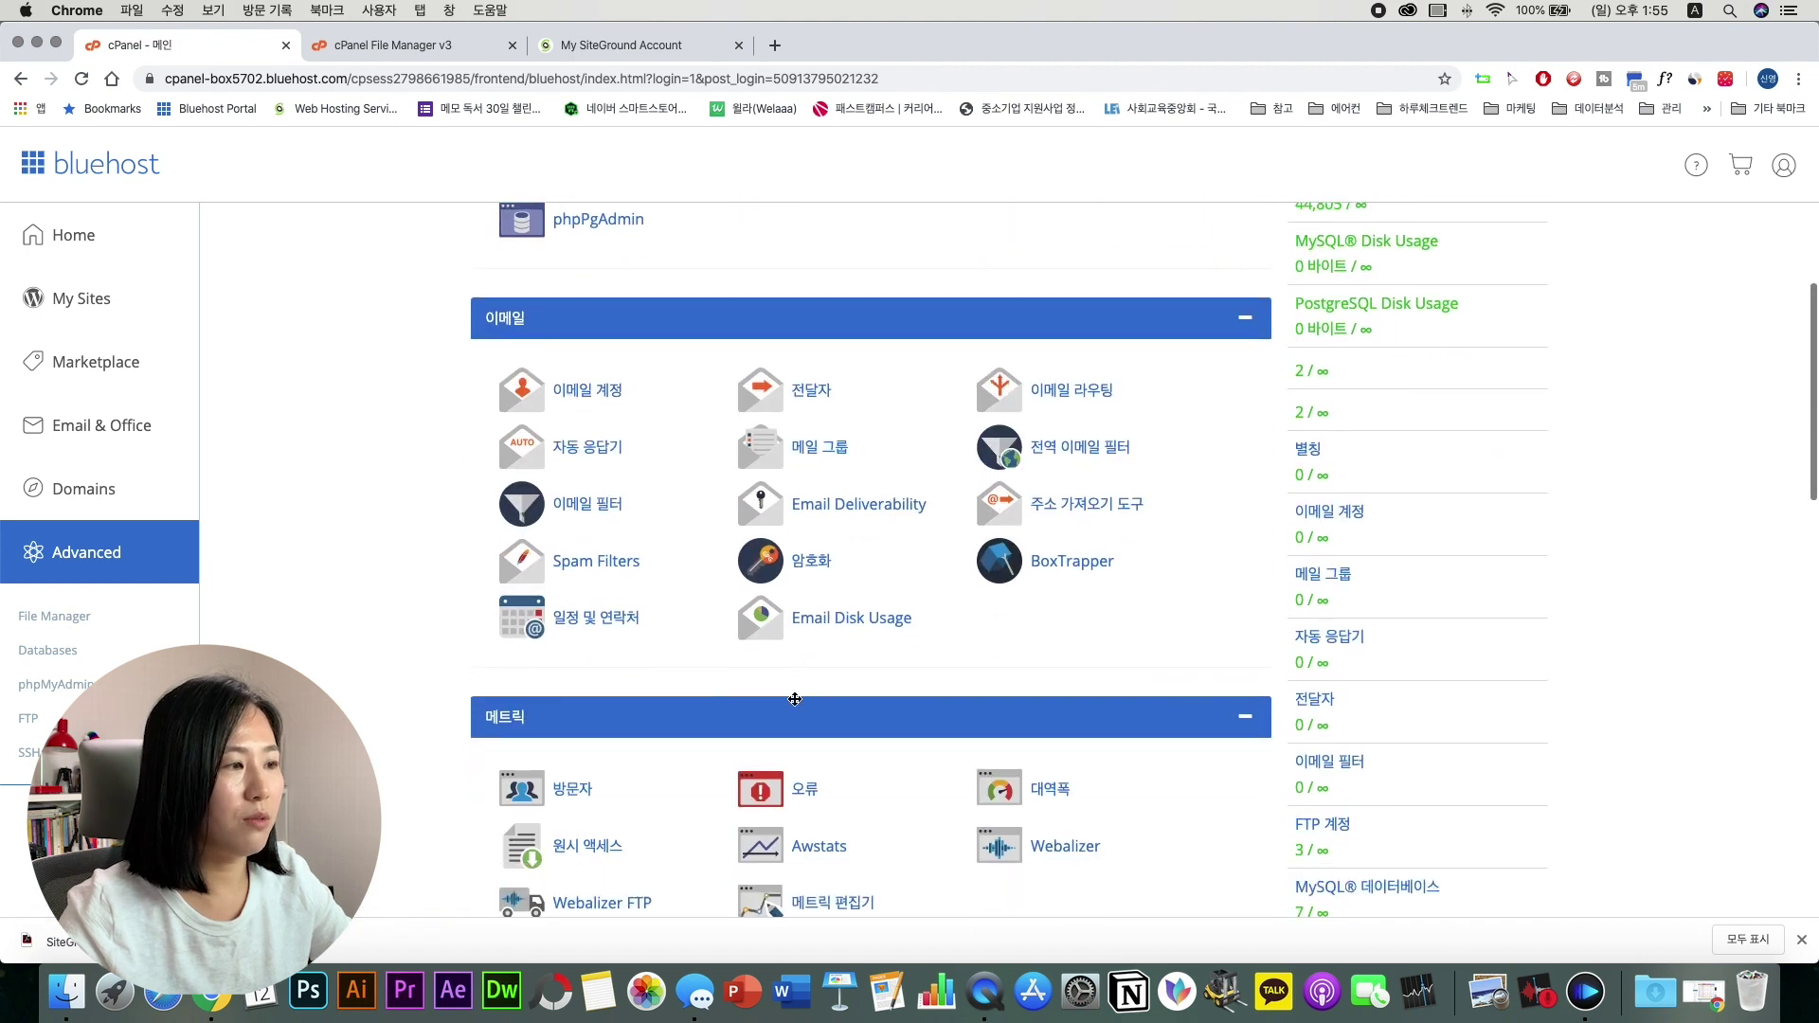
scroll(794, 698, down, 1)
scroll(794, 698, up, 4)
scroll(794, 698, down, 5)
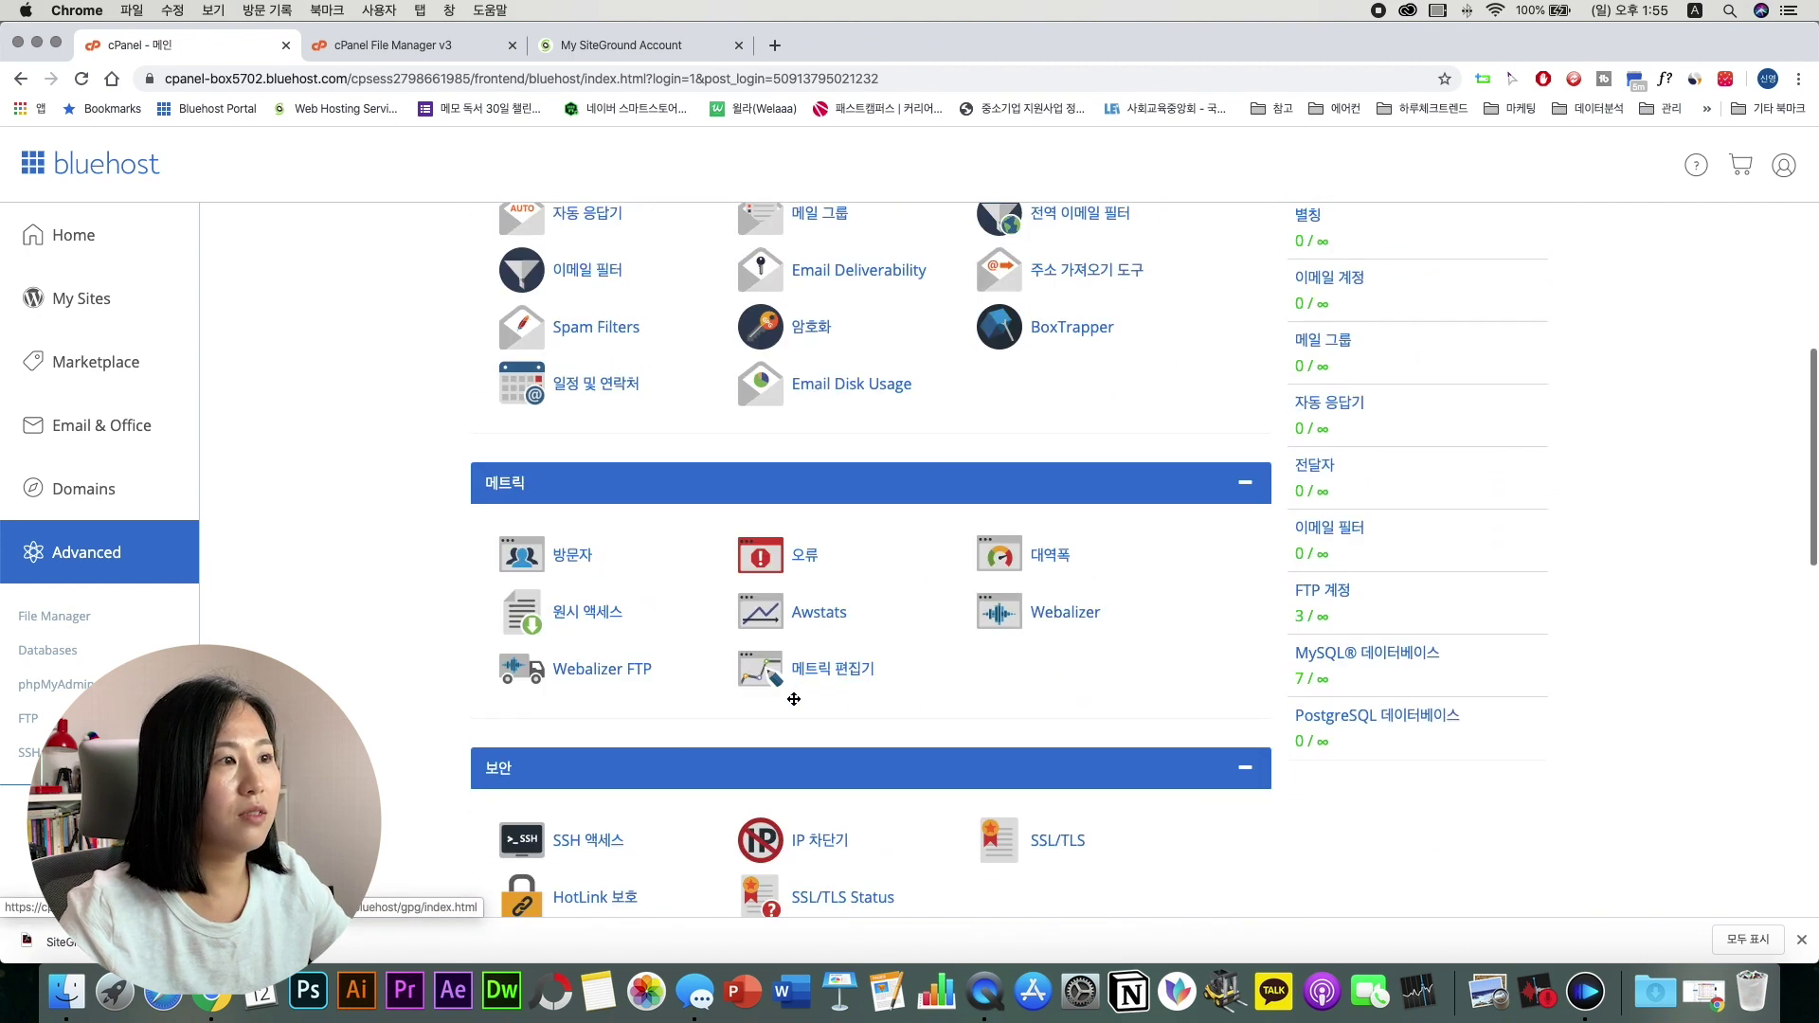
scroll(794, 698, down, 2)
scroll(833, 742, down, 1)
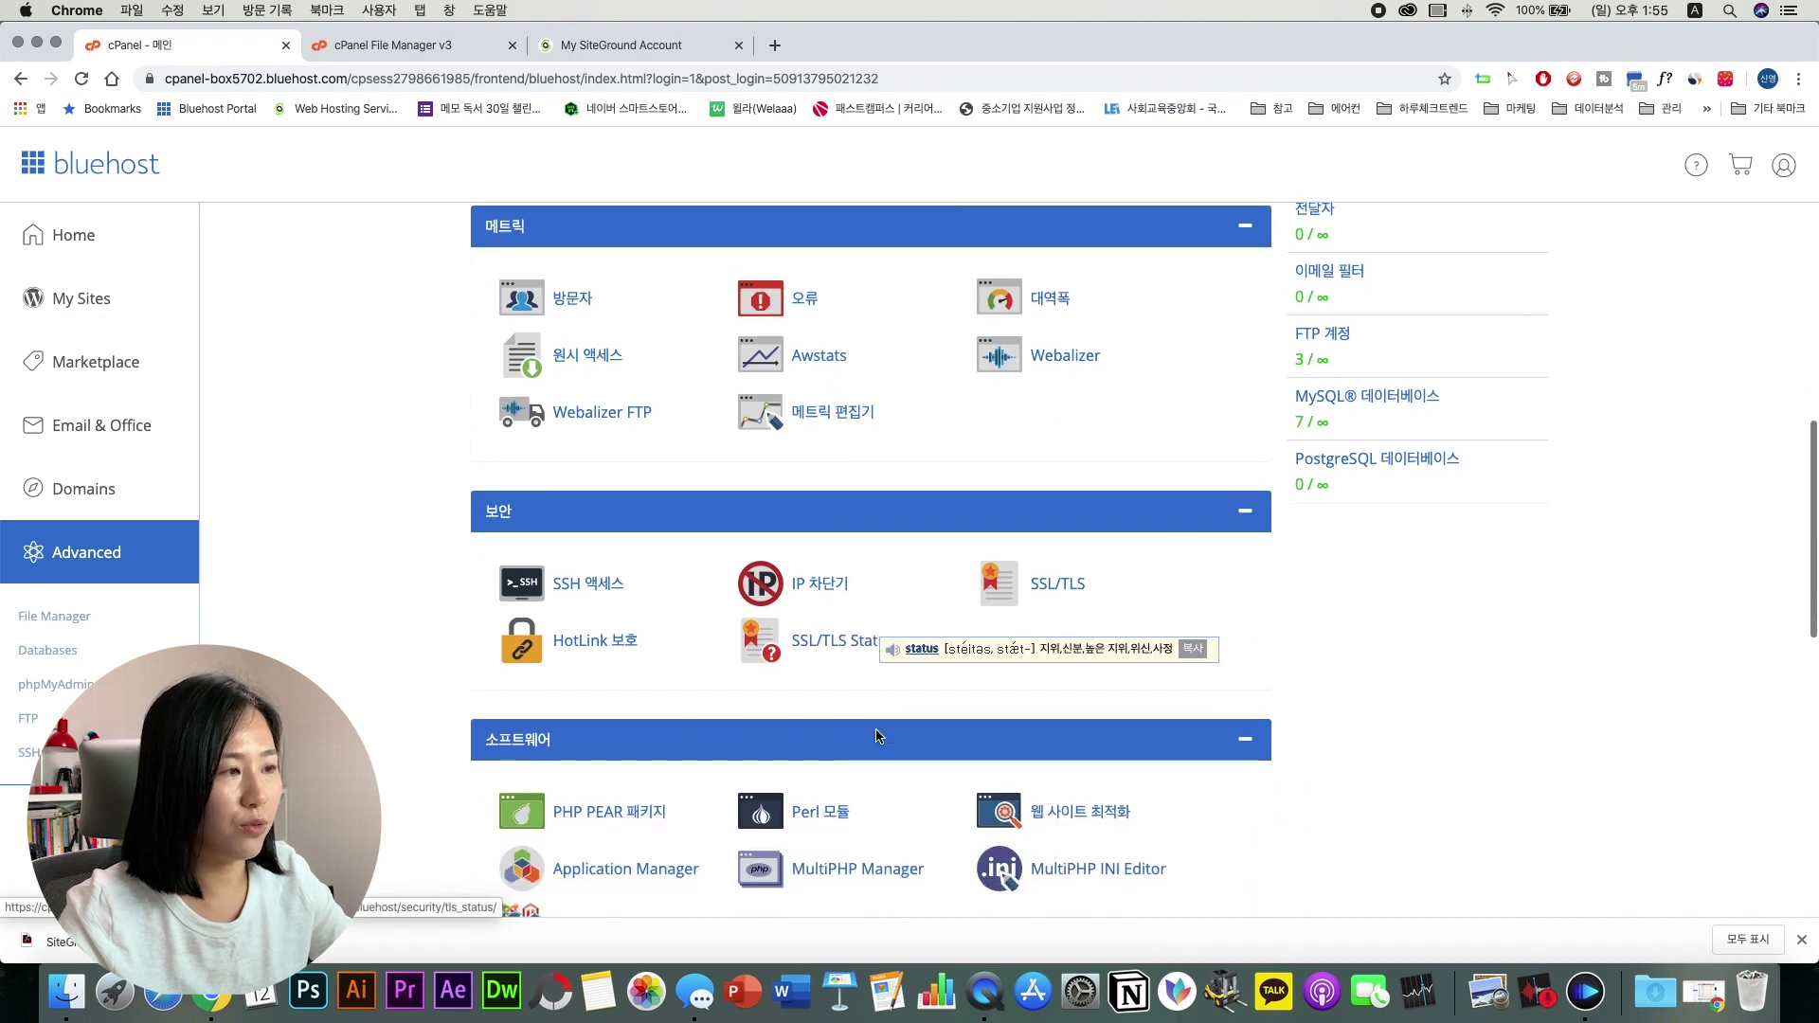
scroll(875, 735, down, 5)
Step: Open Site Tools for the sg-host.com site and go to File Manager under SITE
click(606, 48)
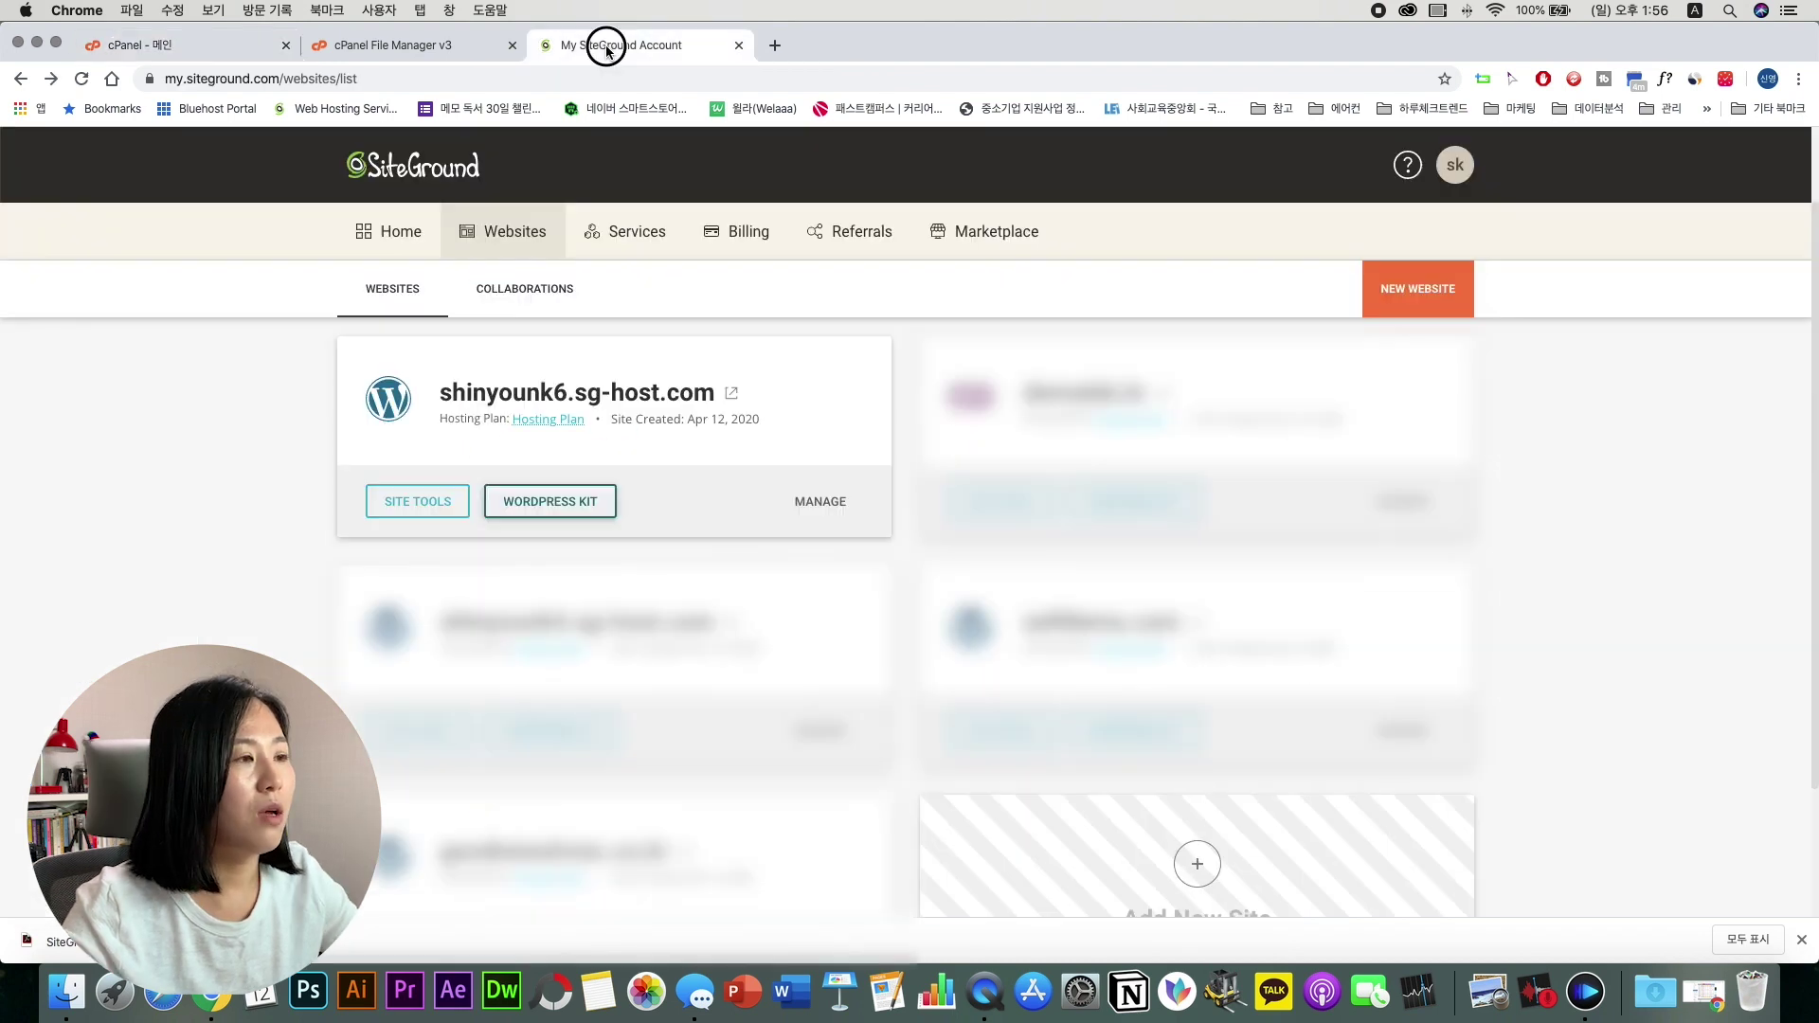
mouse_move(609, 383)
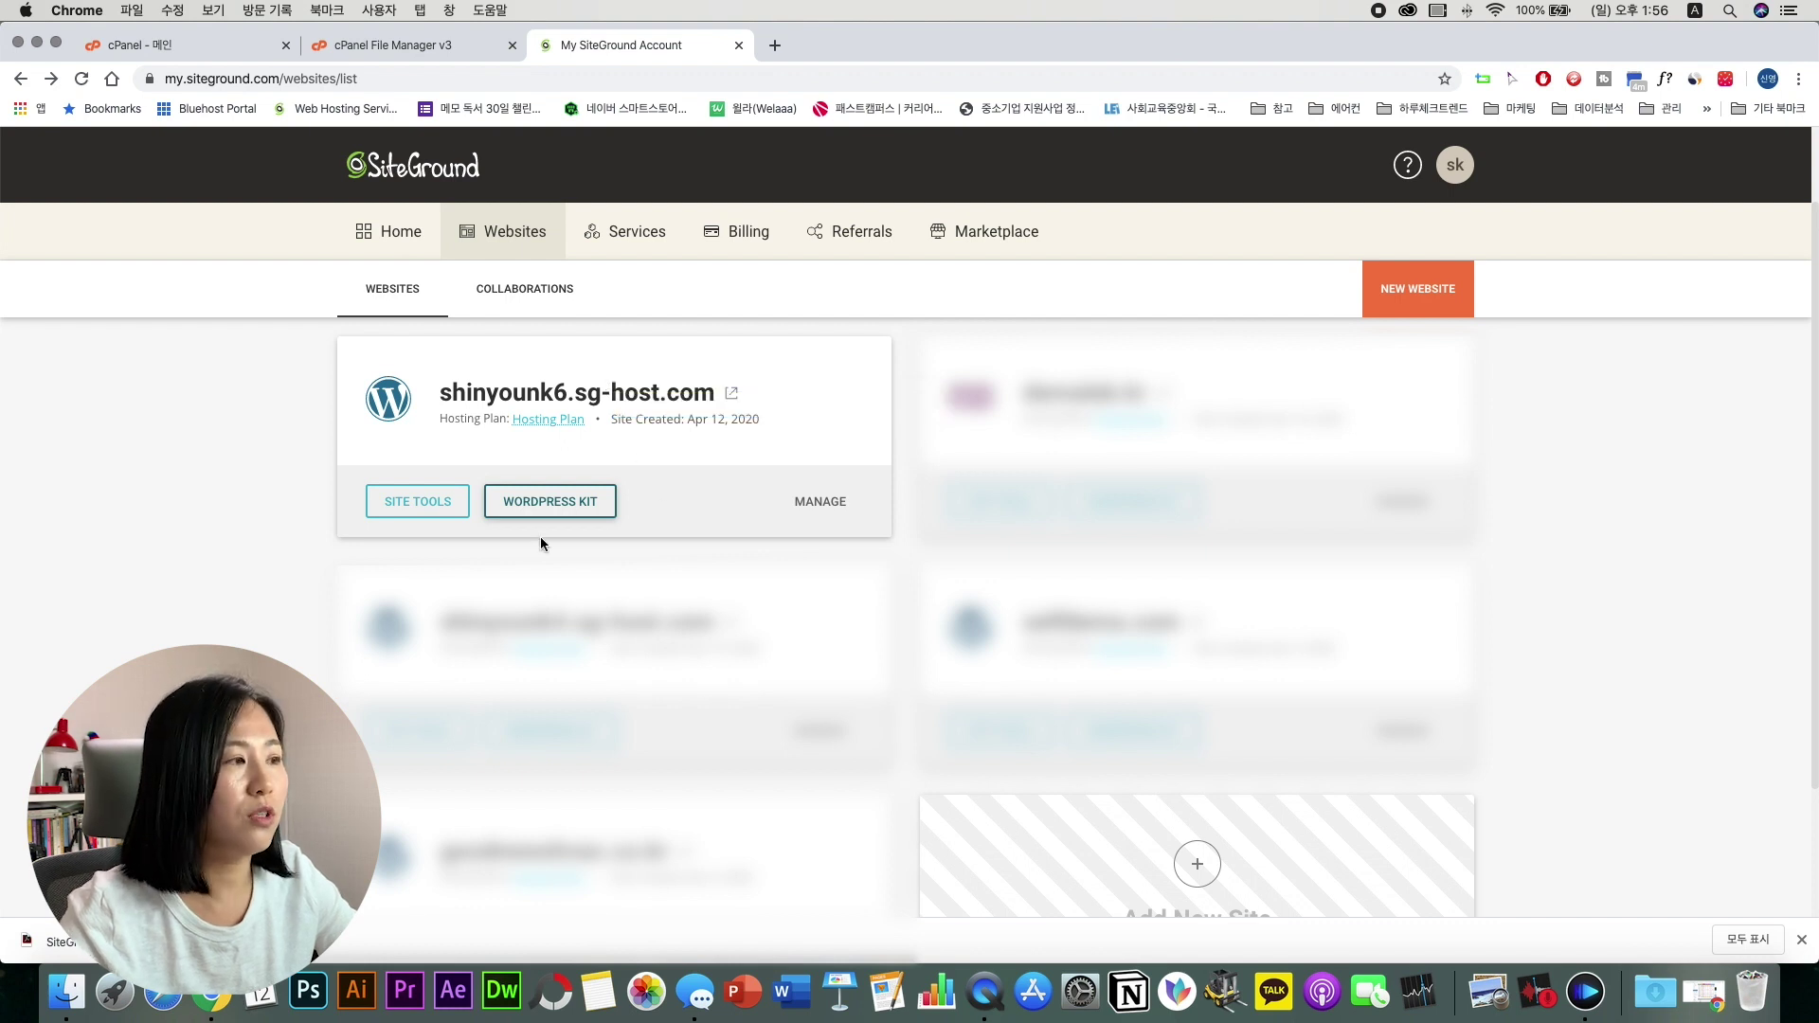
click(418, 500)
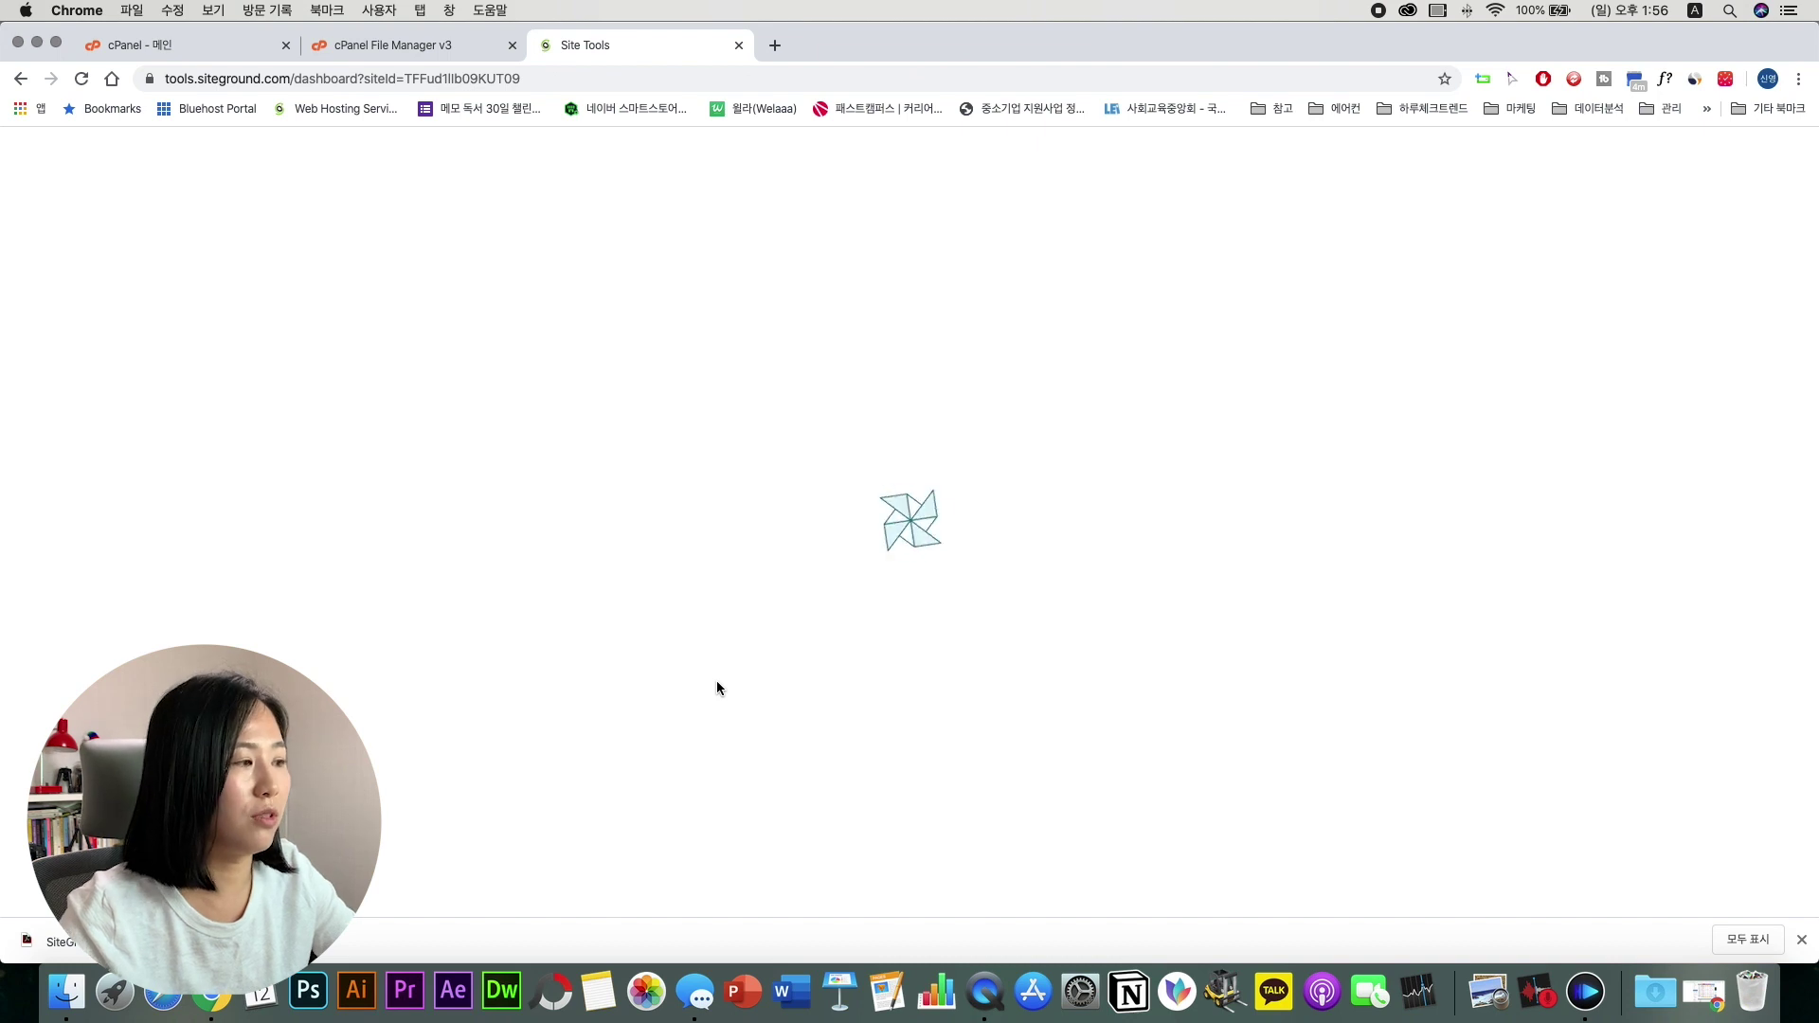
scroll(458, 591, down, 2)
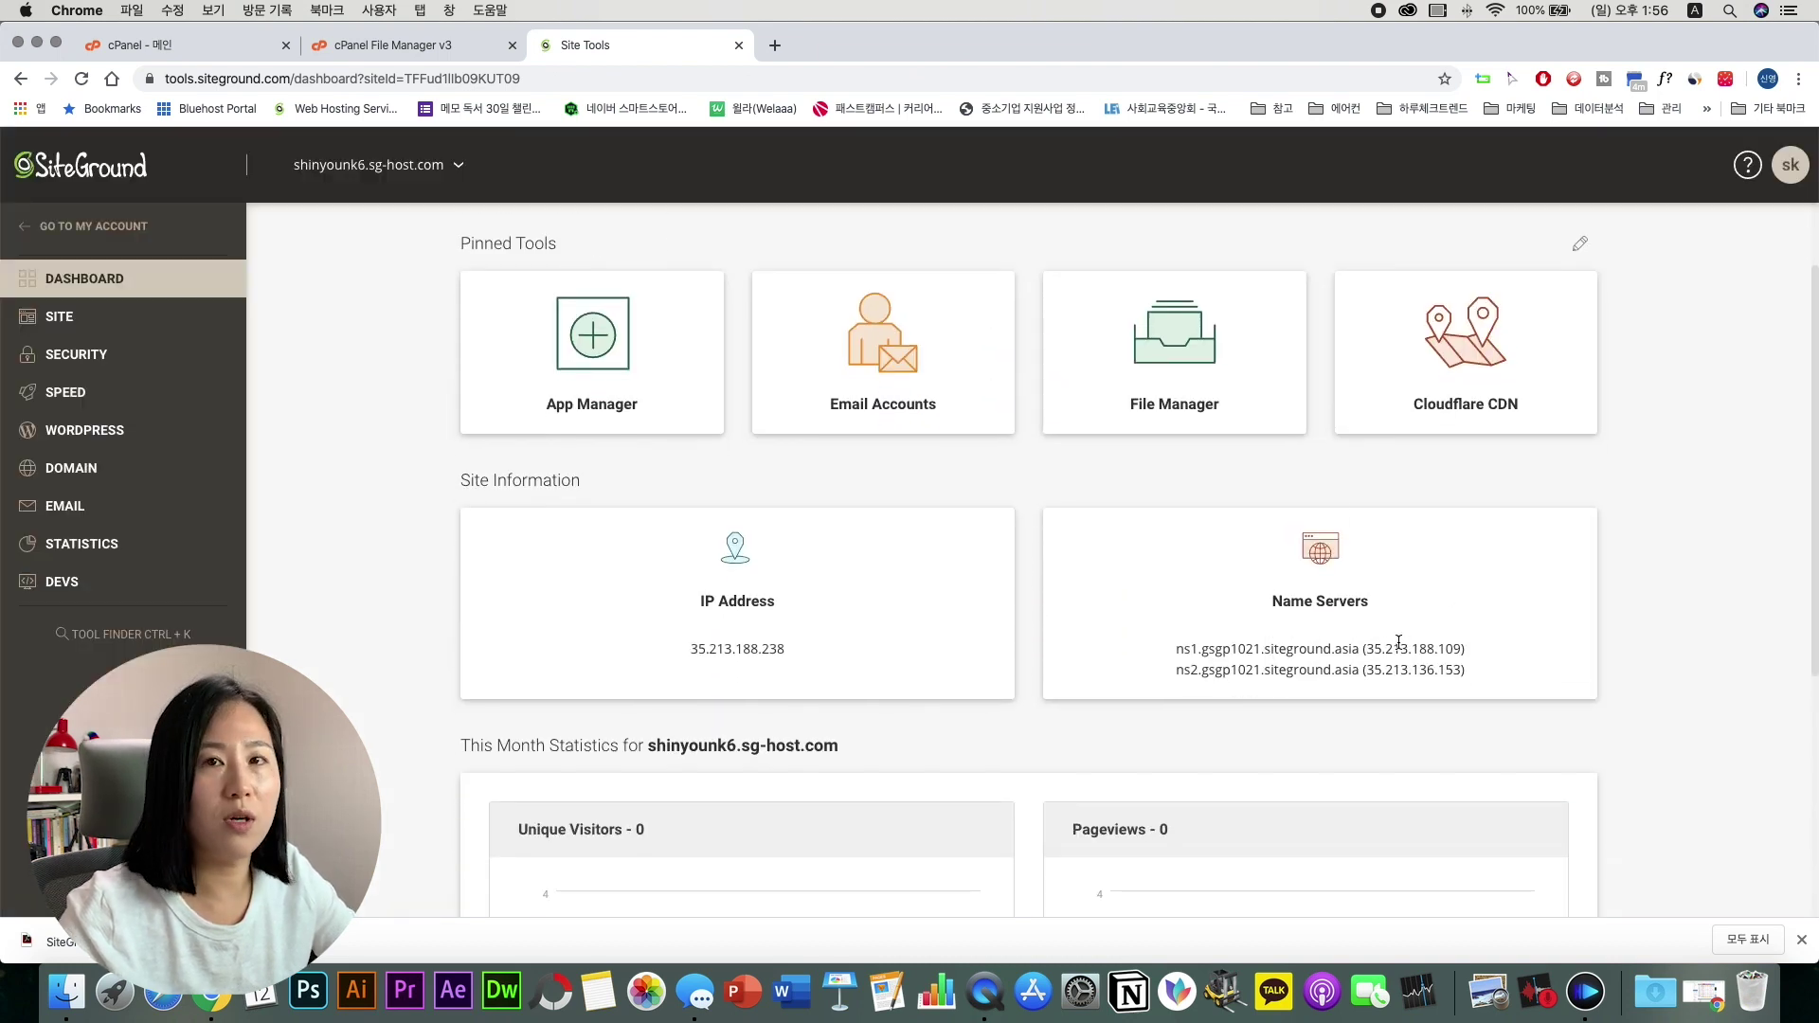
scroll(1398, 642, down, 3)
click(138, 318)
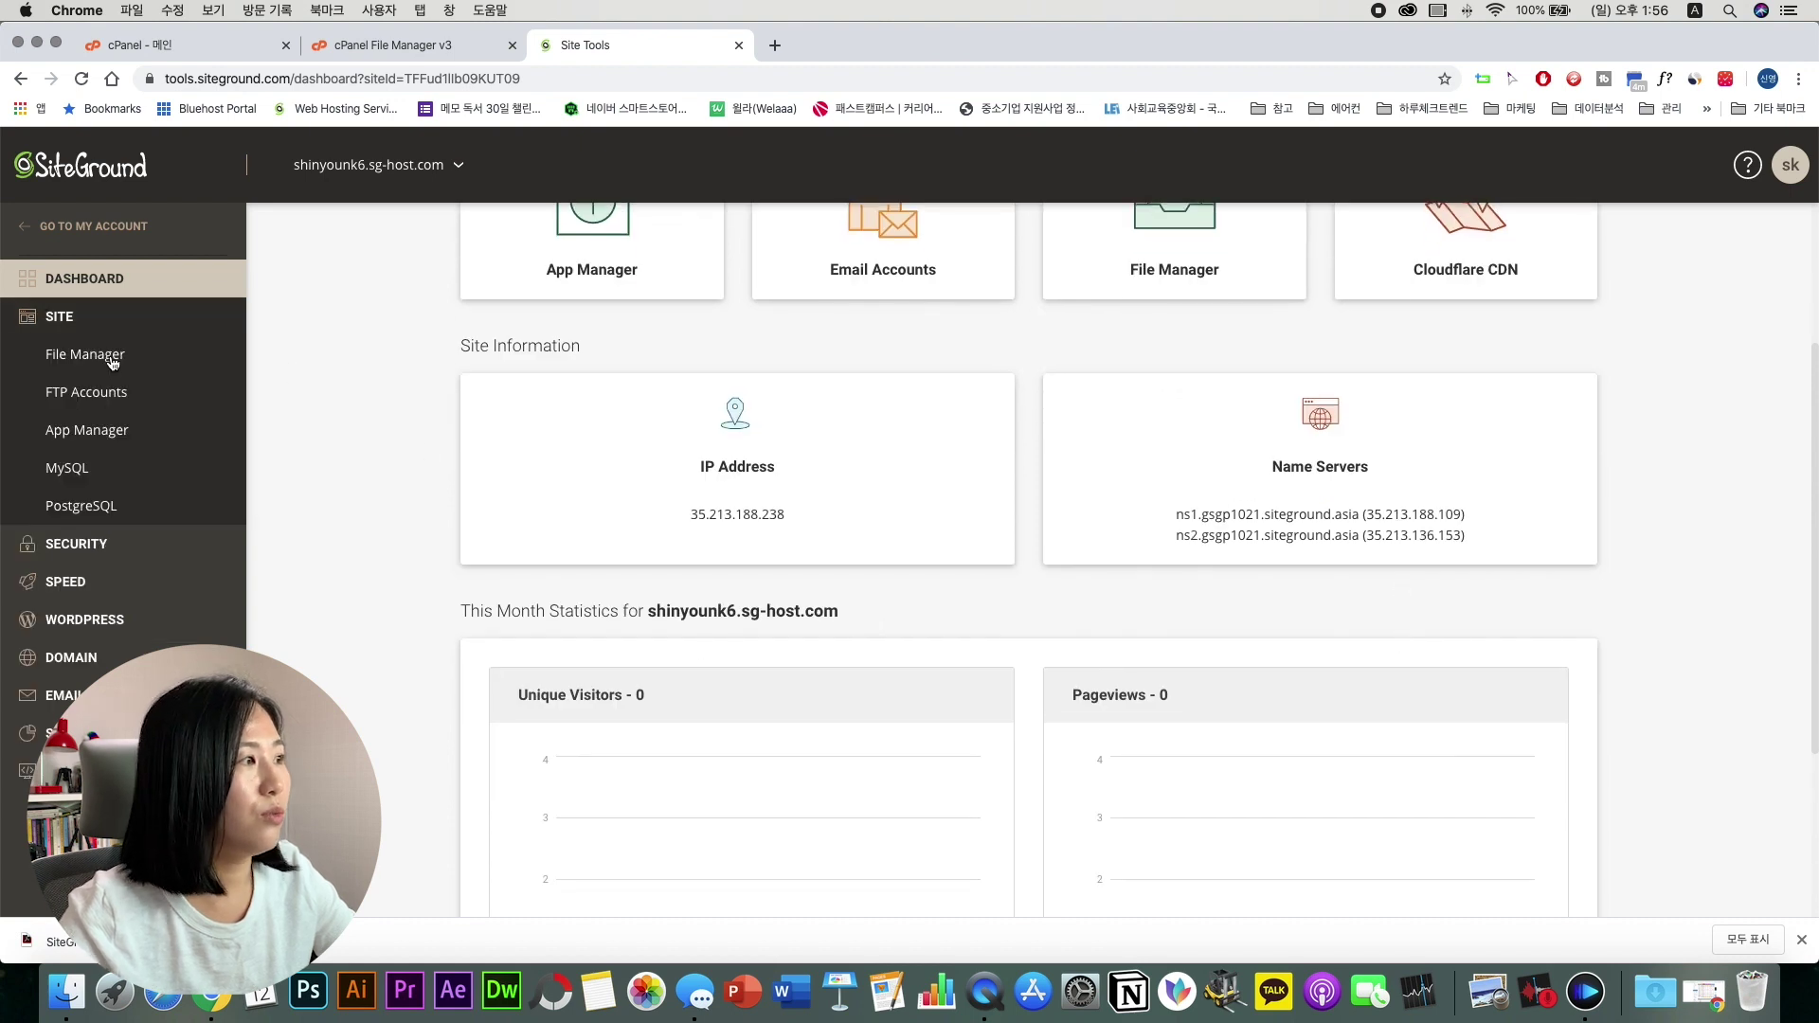
click(111, 361)
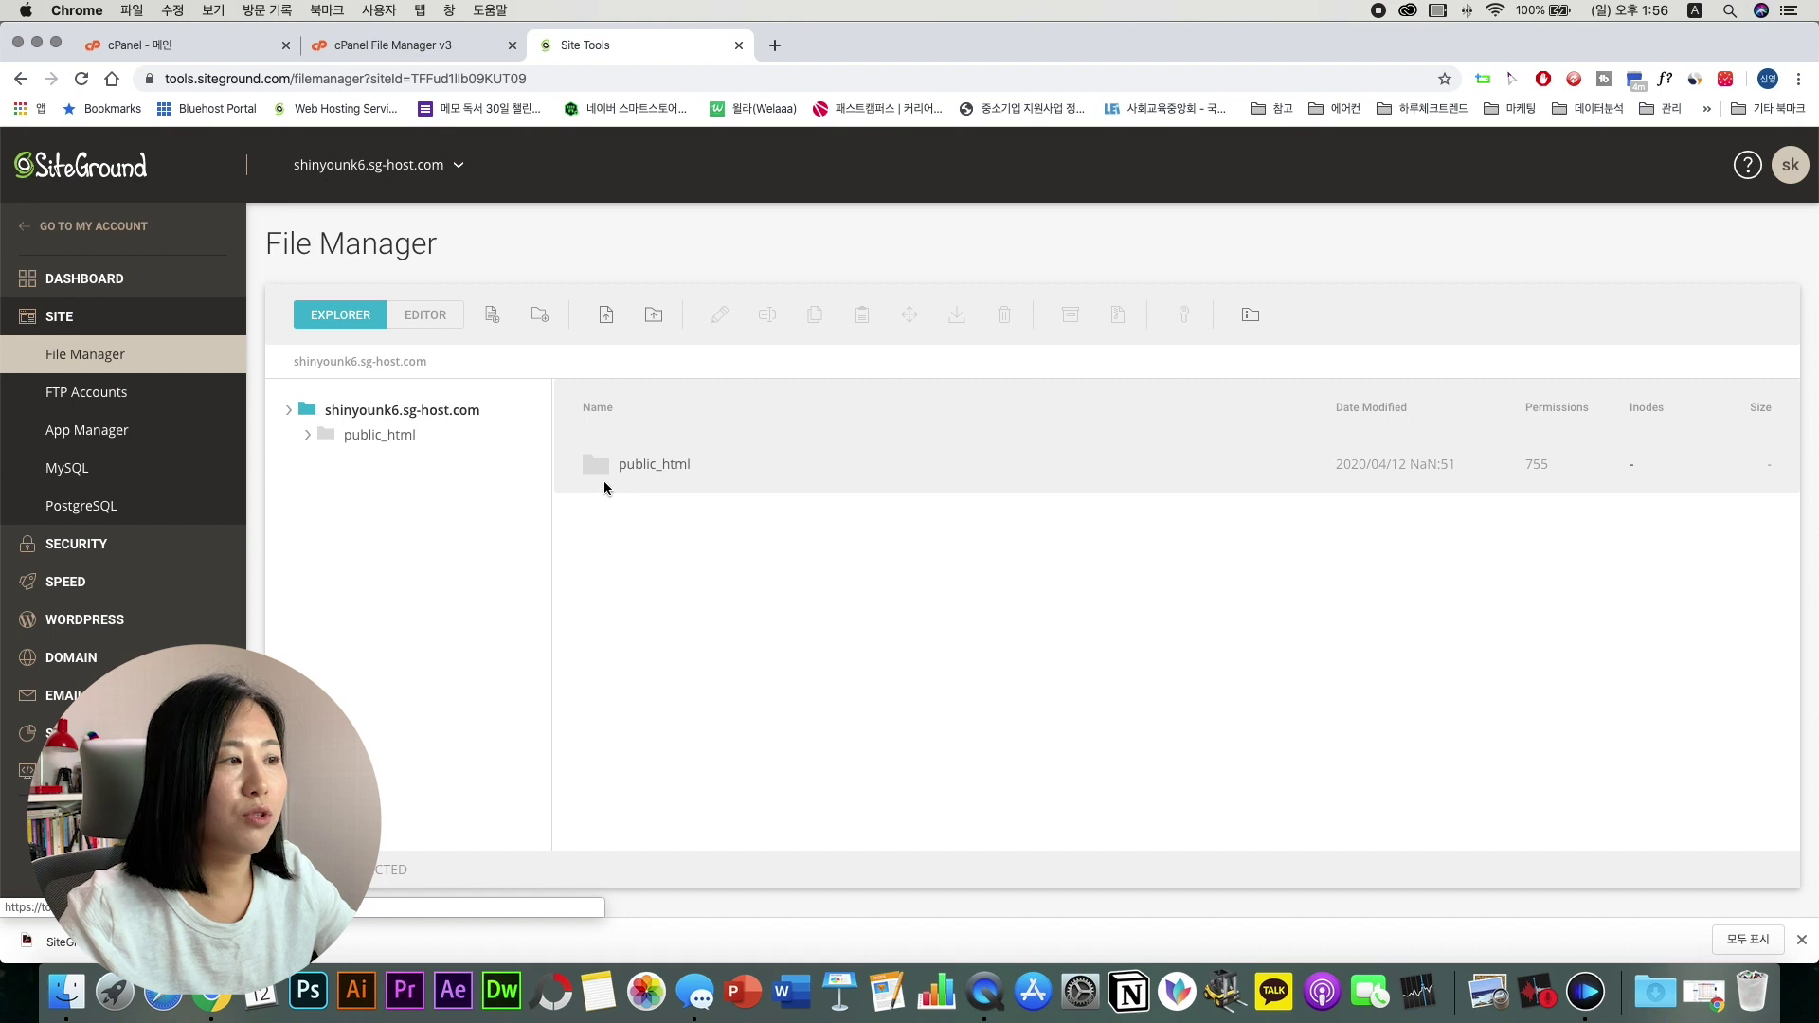
Step: Open public_html in SiteGround's file manager and the same folder in Bluehost's cPanel File Manager
double_click(594, 462)
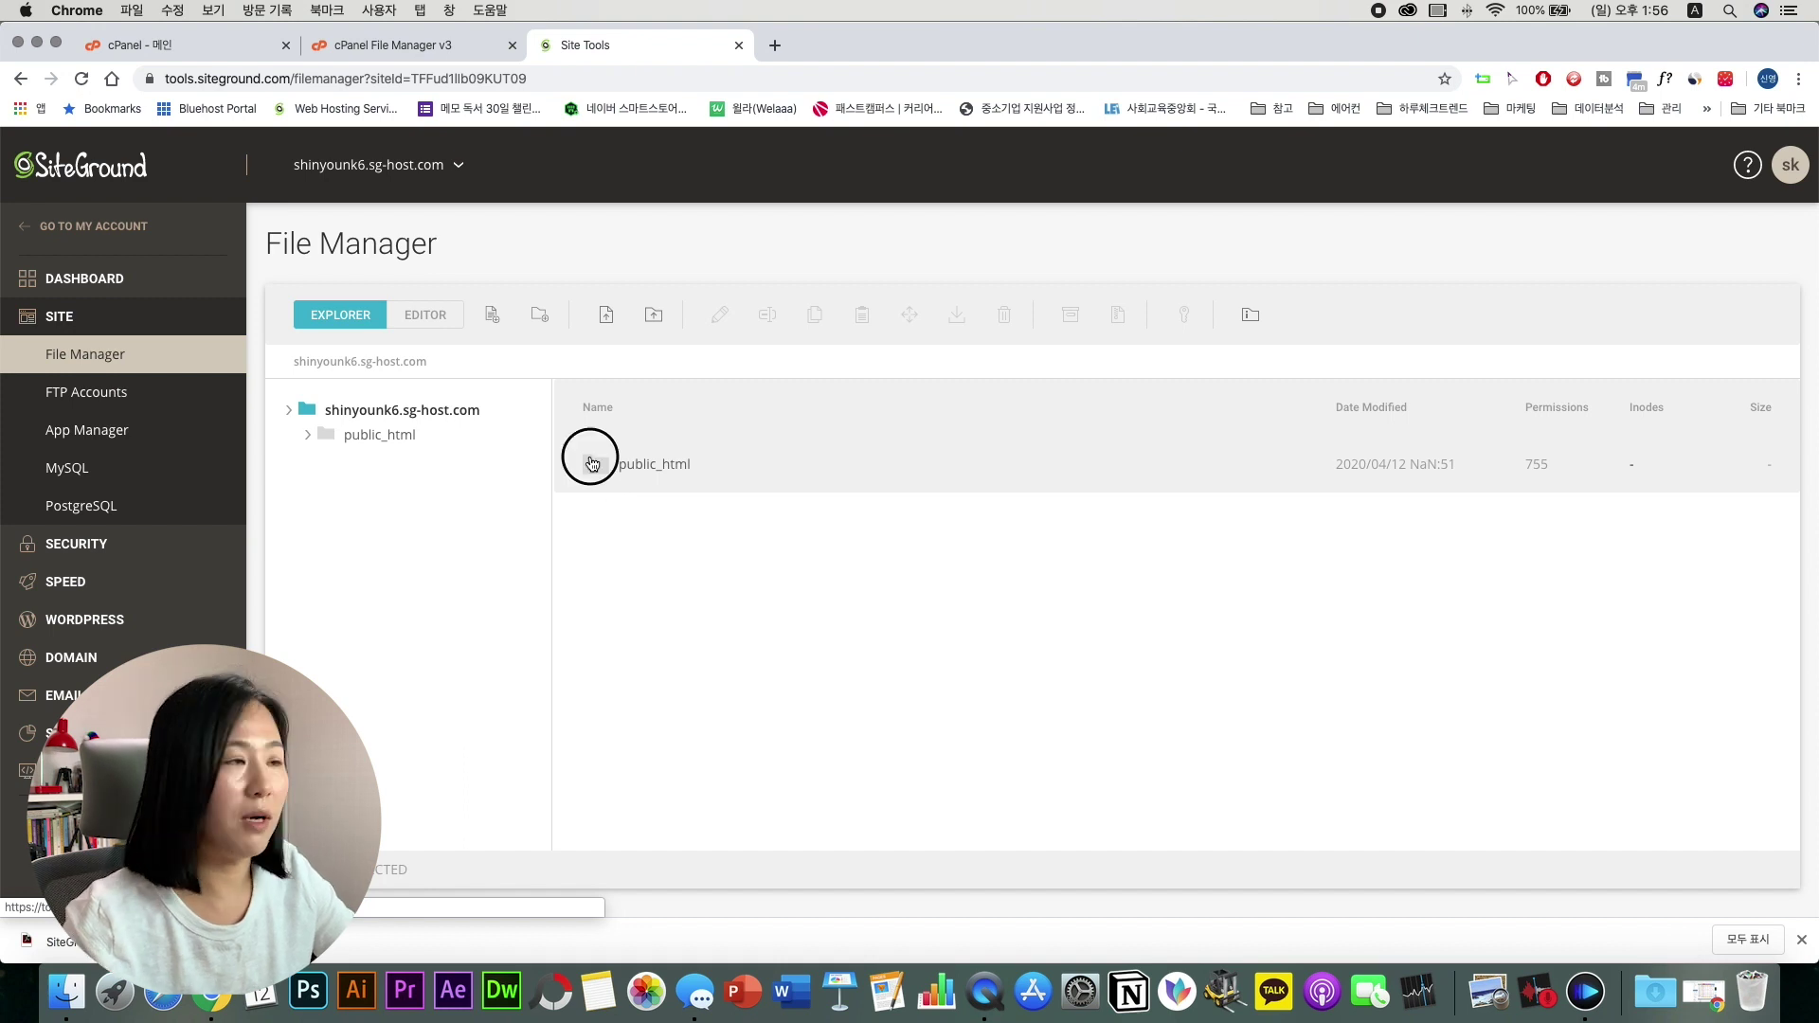
scroll(748, 641, down, 10)
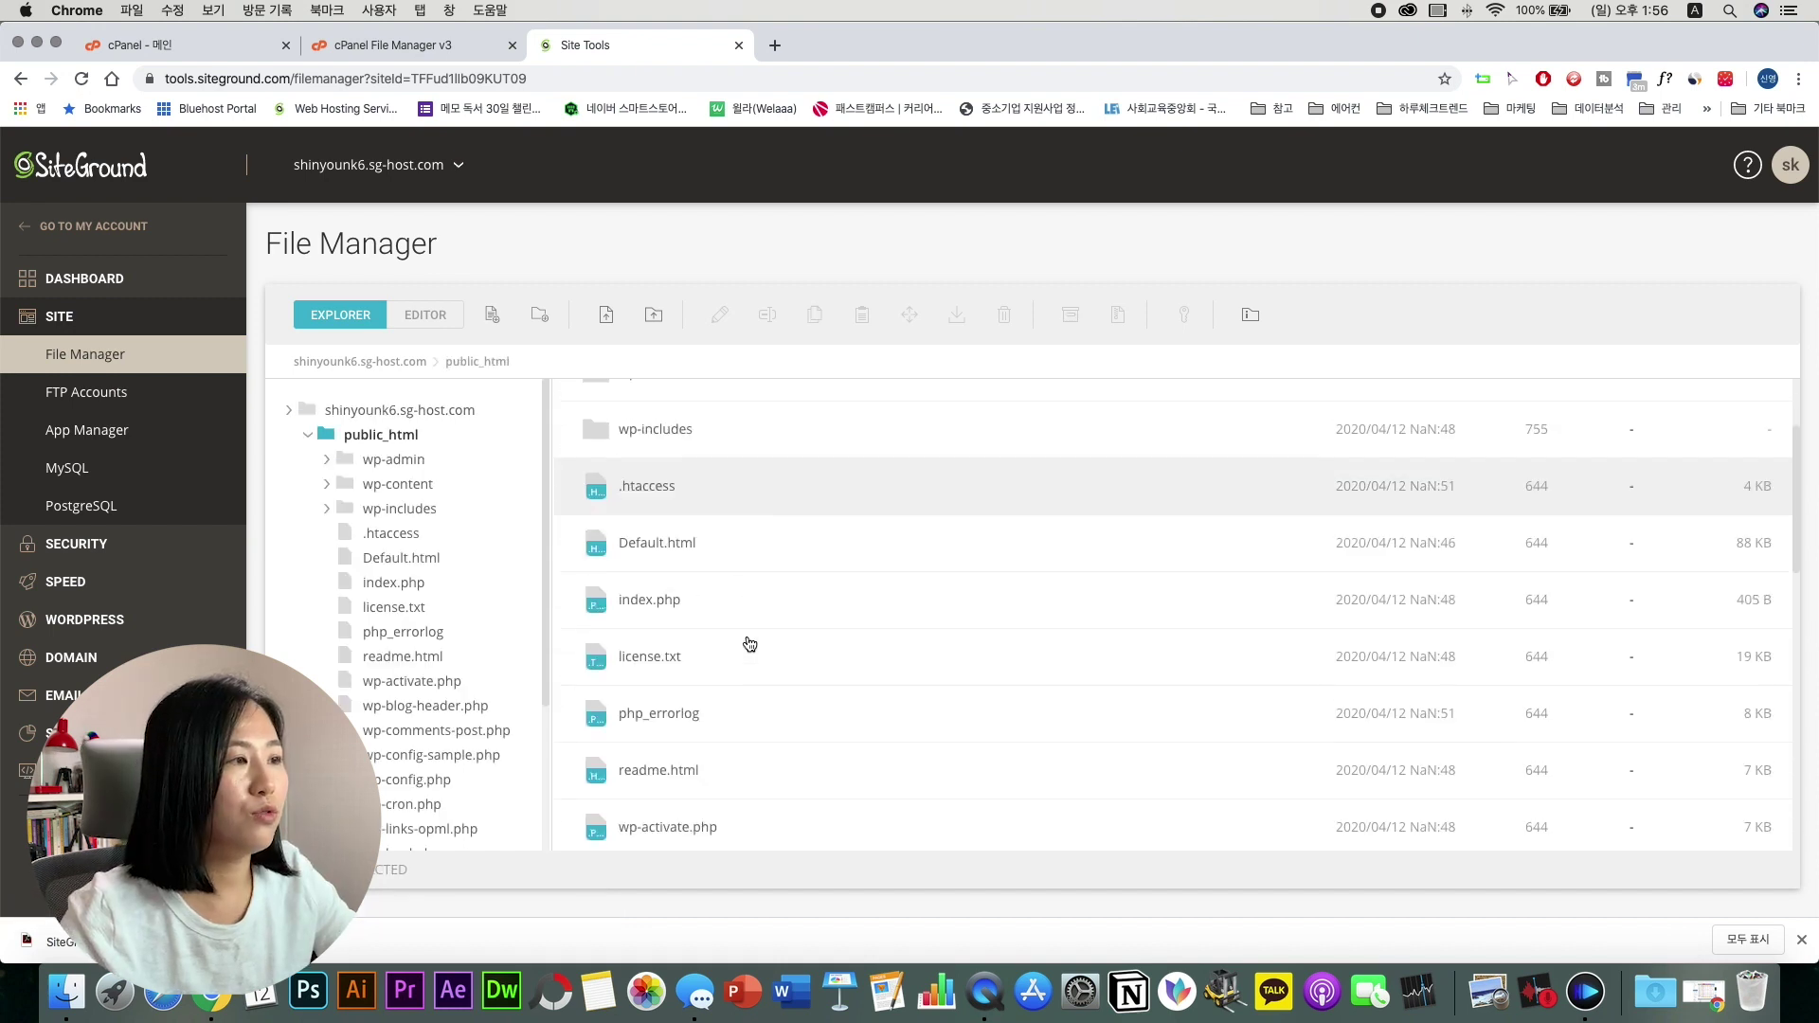
key(super+1)
click(562, 384)
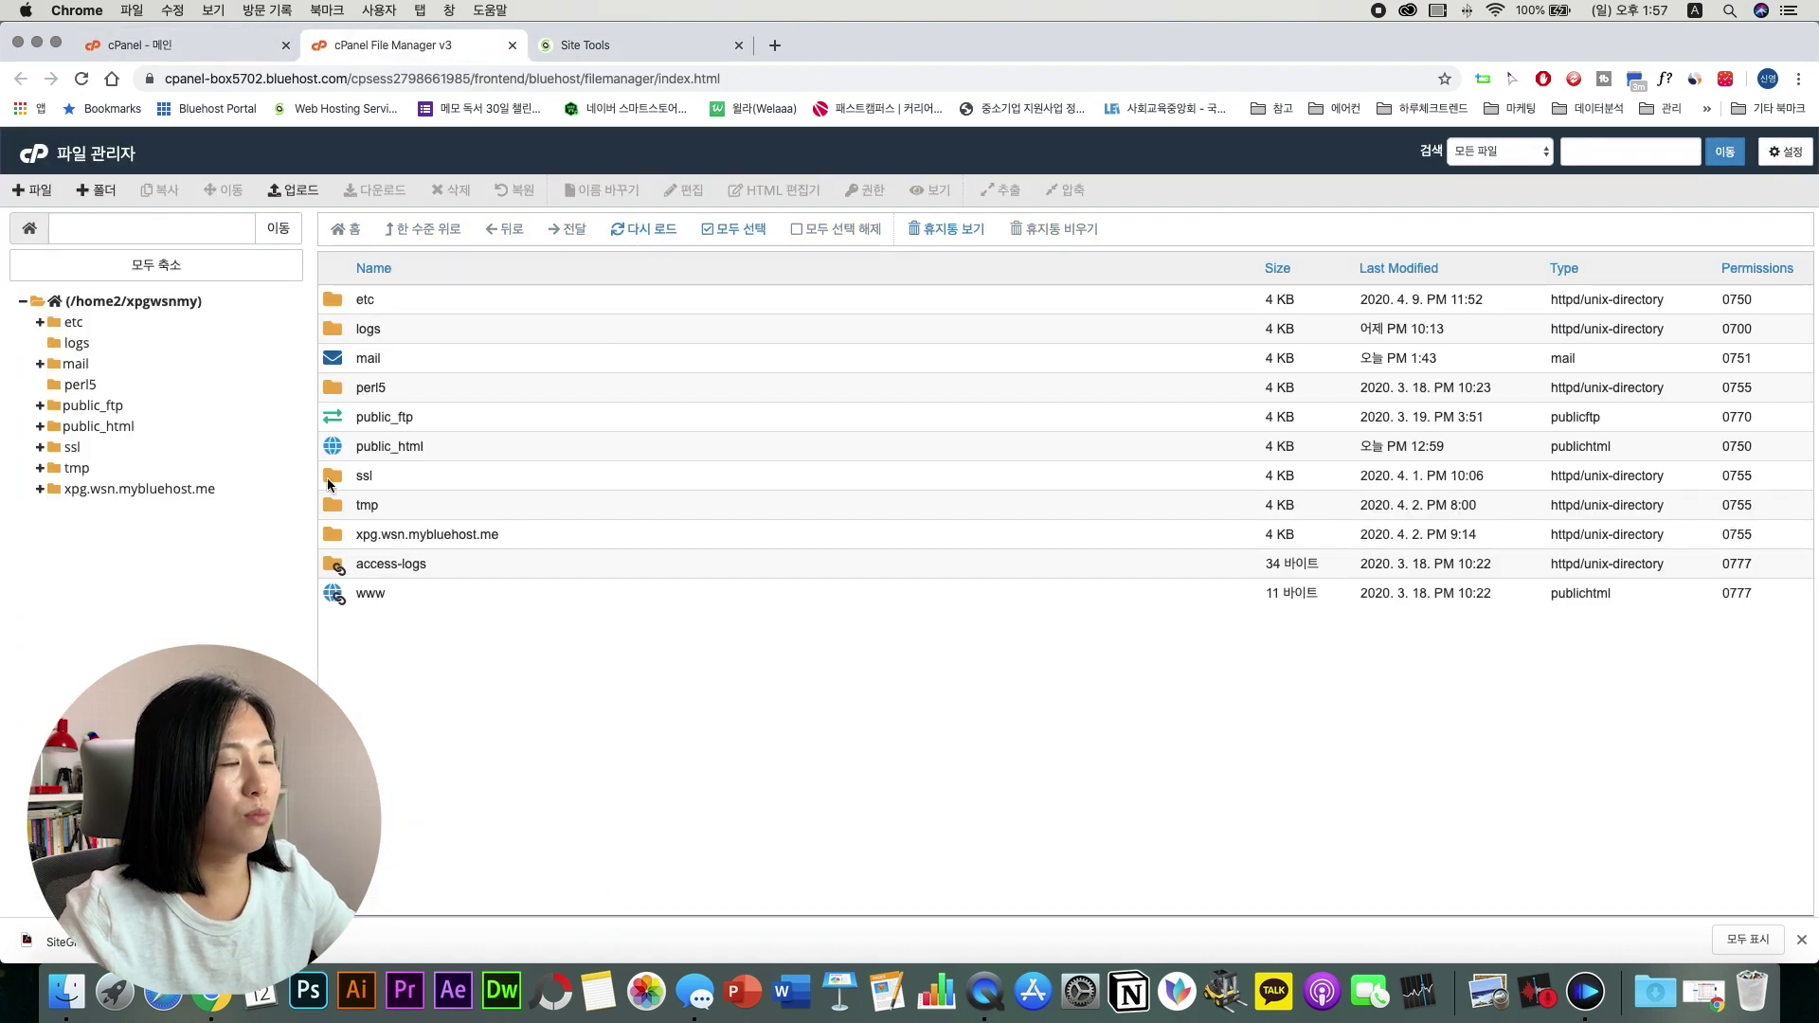
double_click(333, 457)
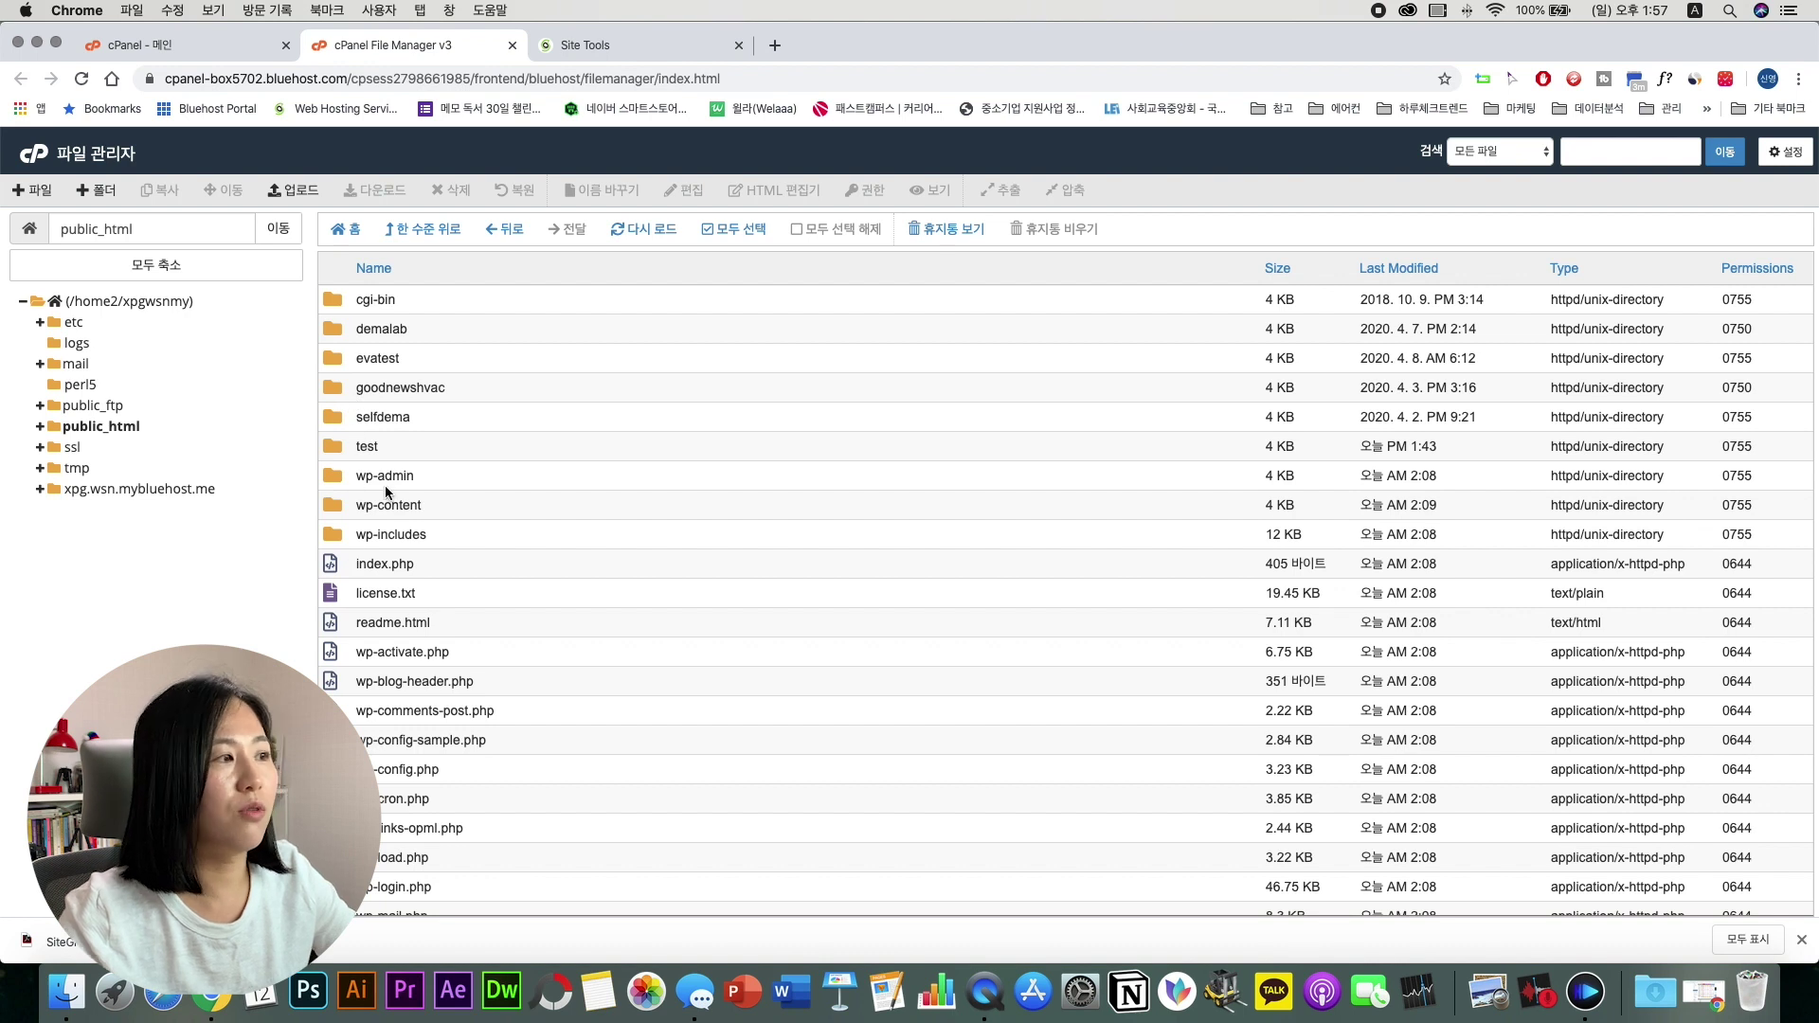
Step: Back in SiteGround Site Tools, open SECURITY > SSL Manager for the sg-host.com site
click(580, 46)
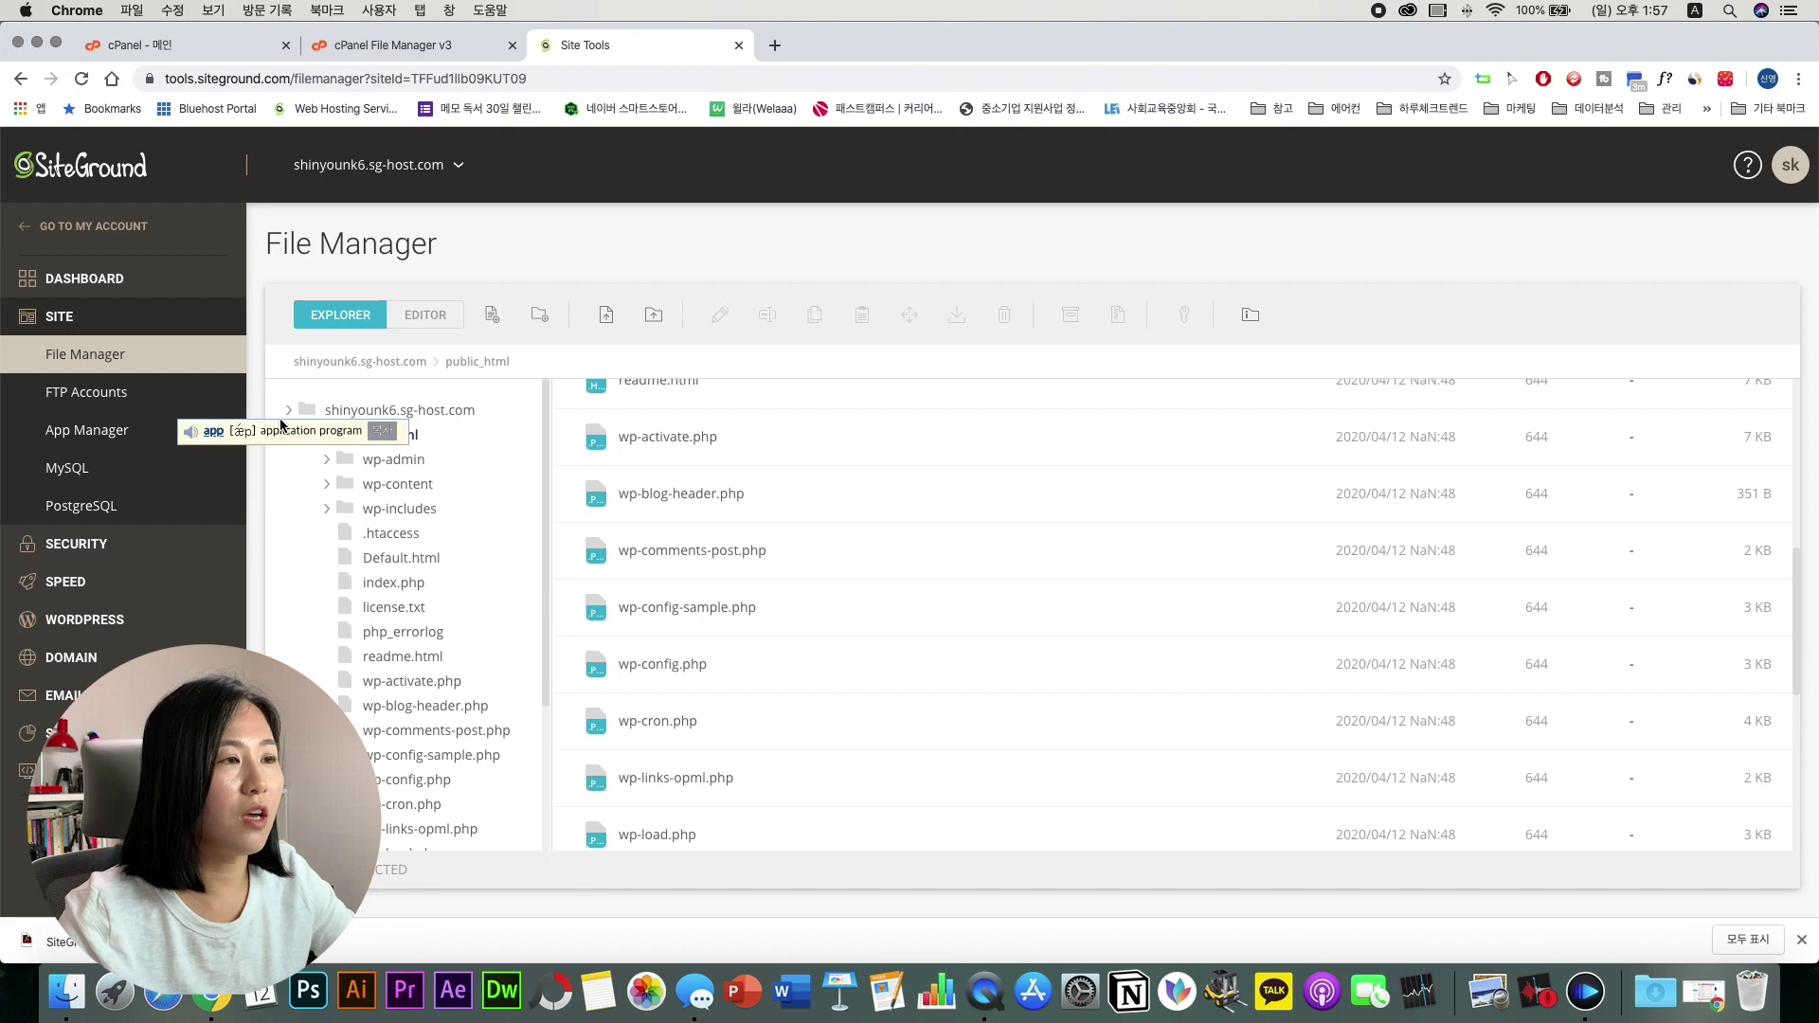
scroll(888, 553, up, 5)
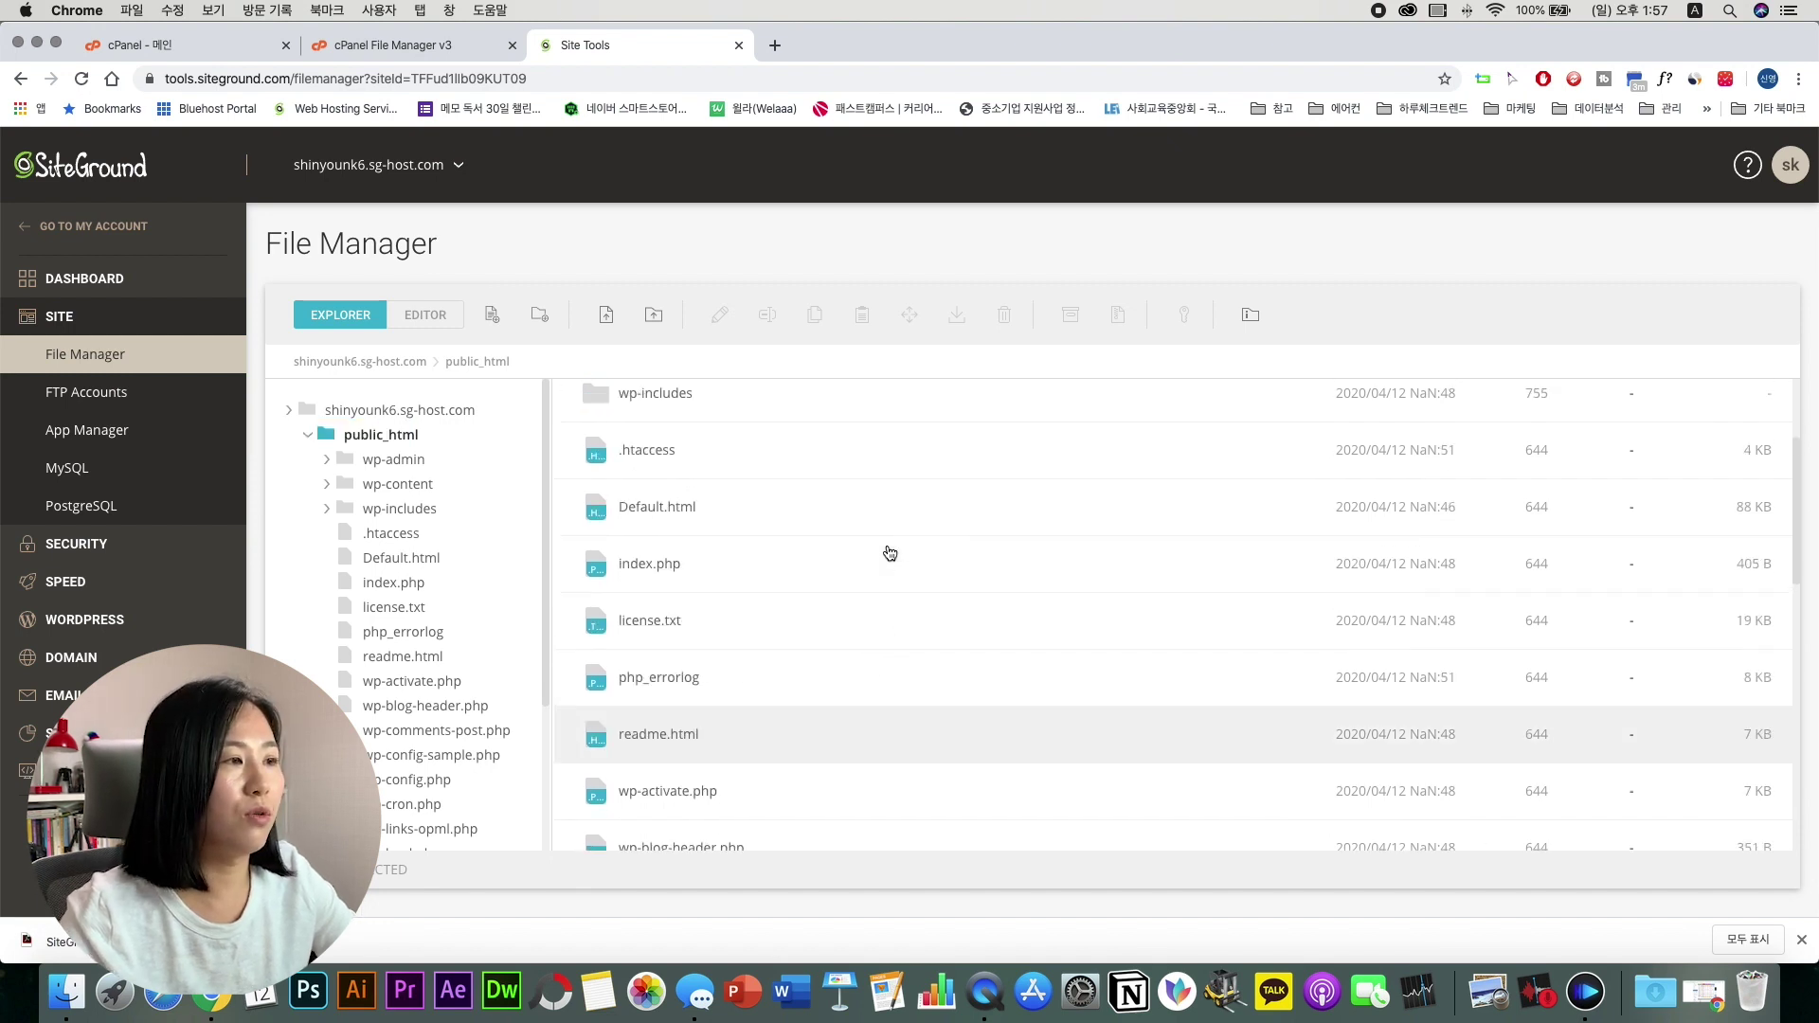
click(95, 548)
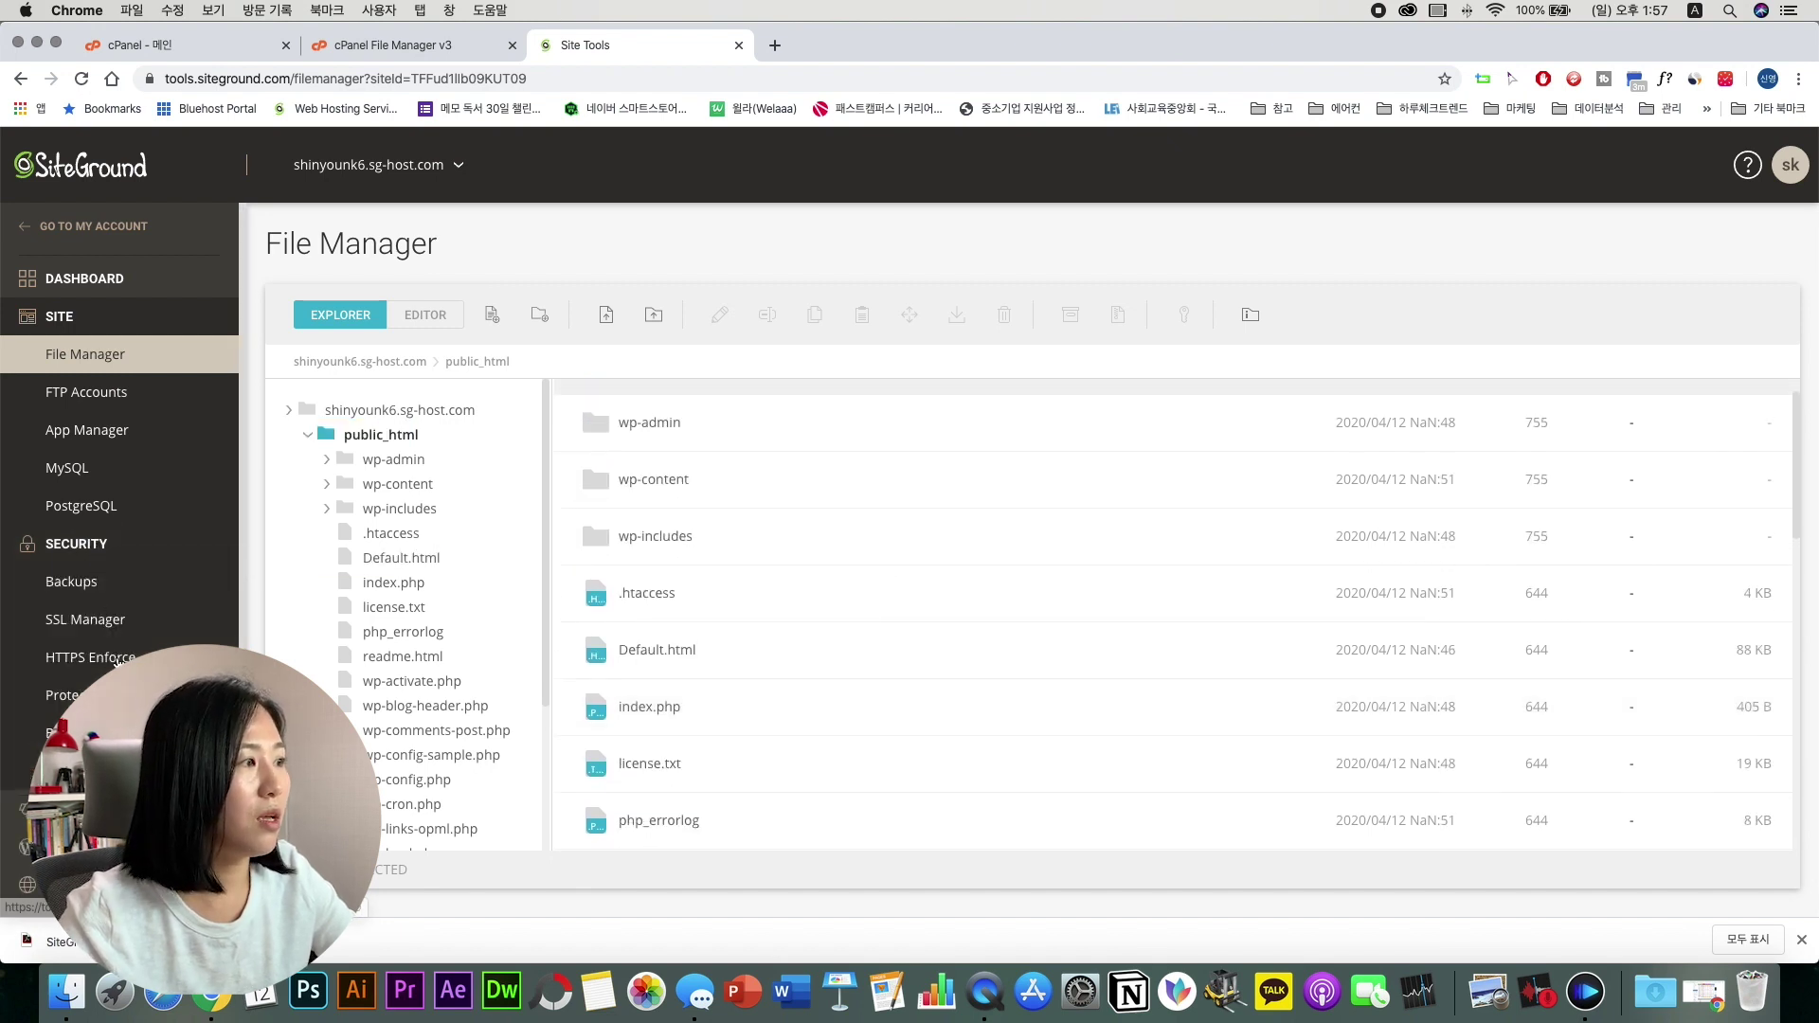
click(106, 627)
Step: Scroll through SiteGround's SSL Manager options, briefly checking the Bluehost cPanel tab
scroll(576, 698, down, 3)
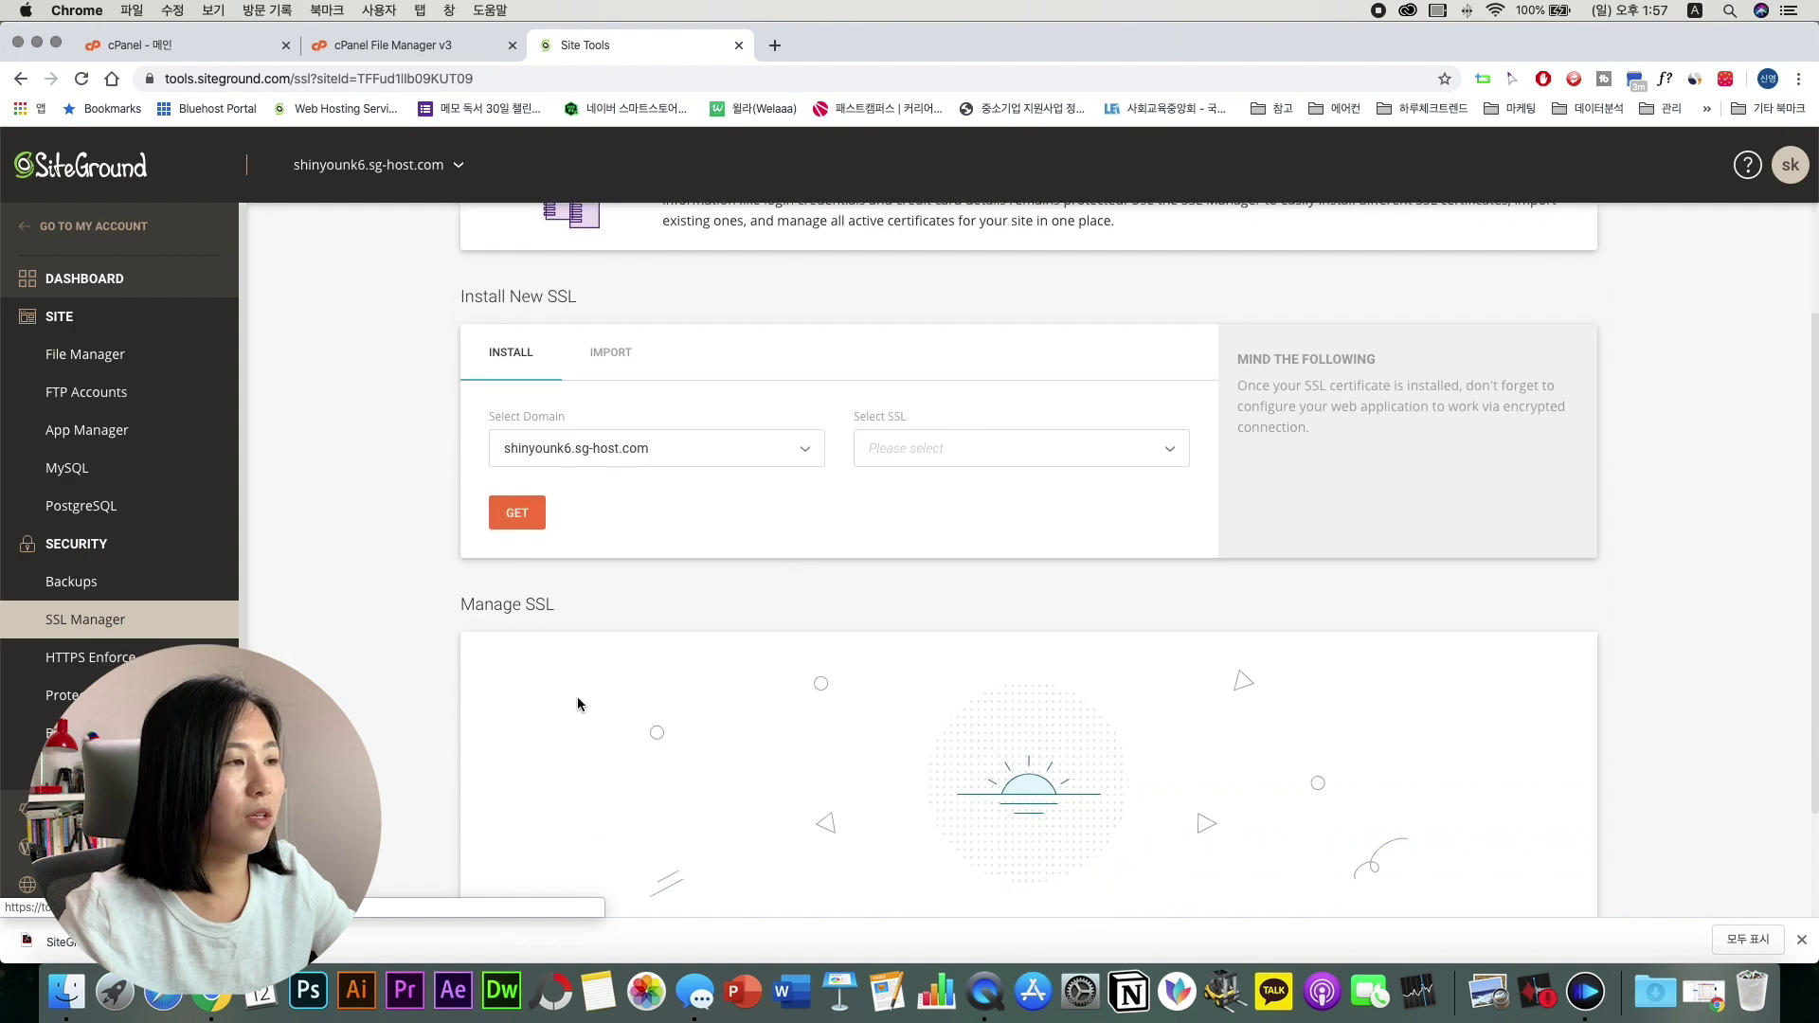
scroll(114, 530, down, 3)
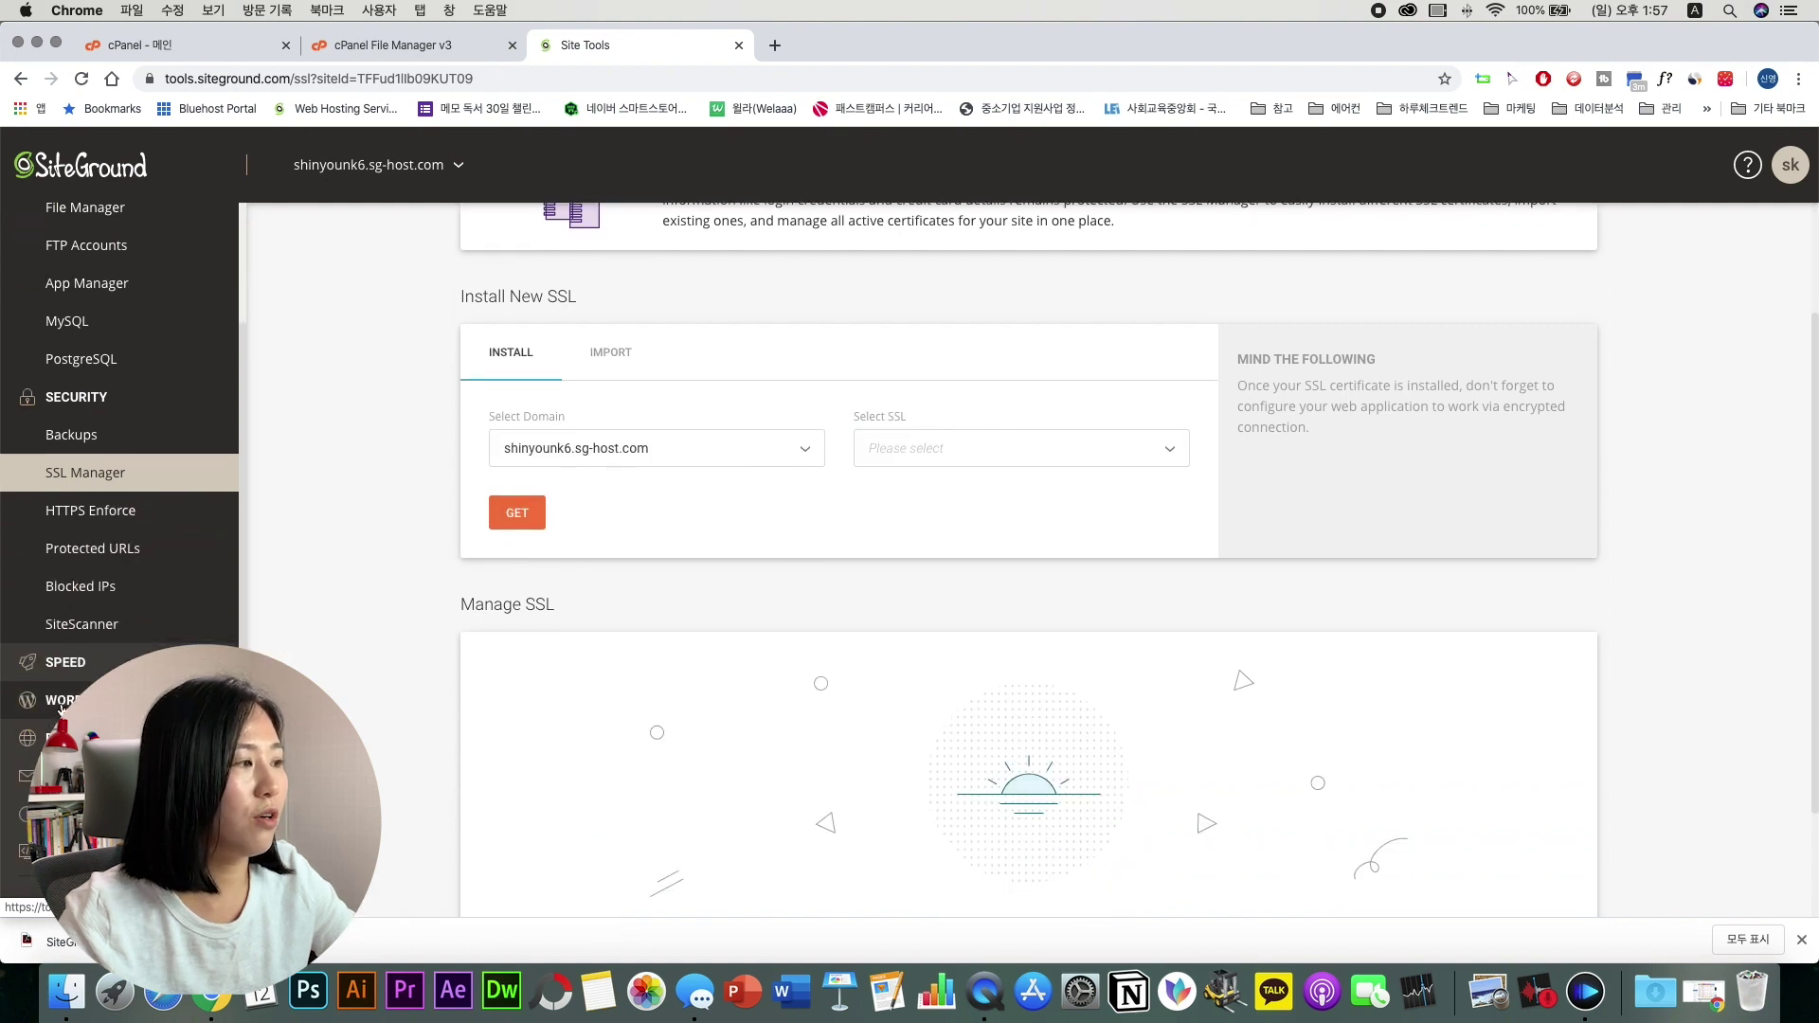
scroll(60, 706, down, 3)
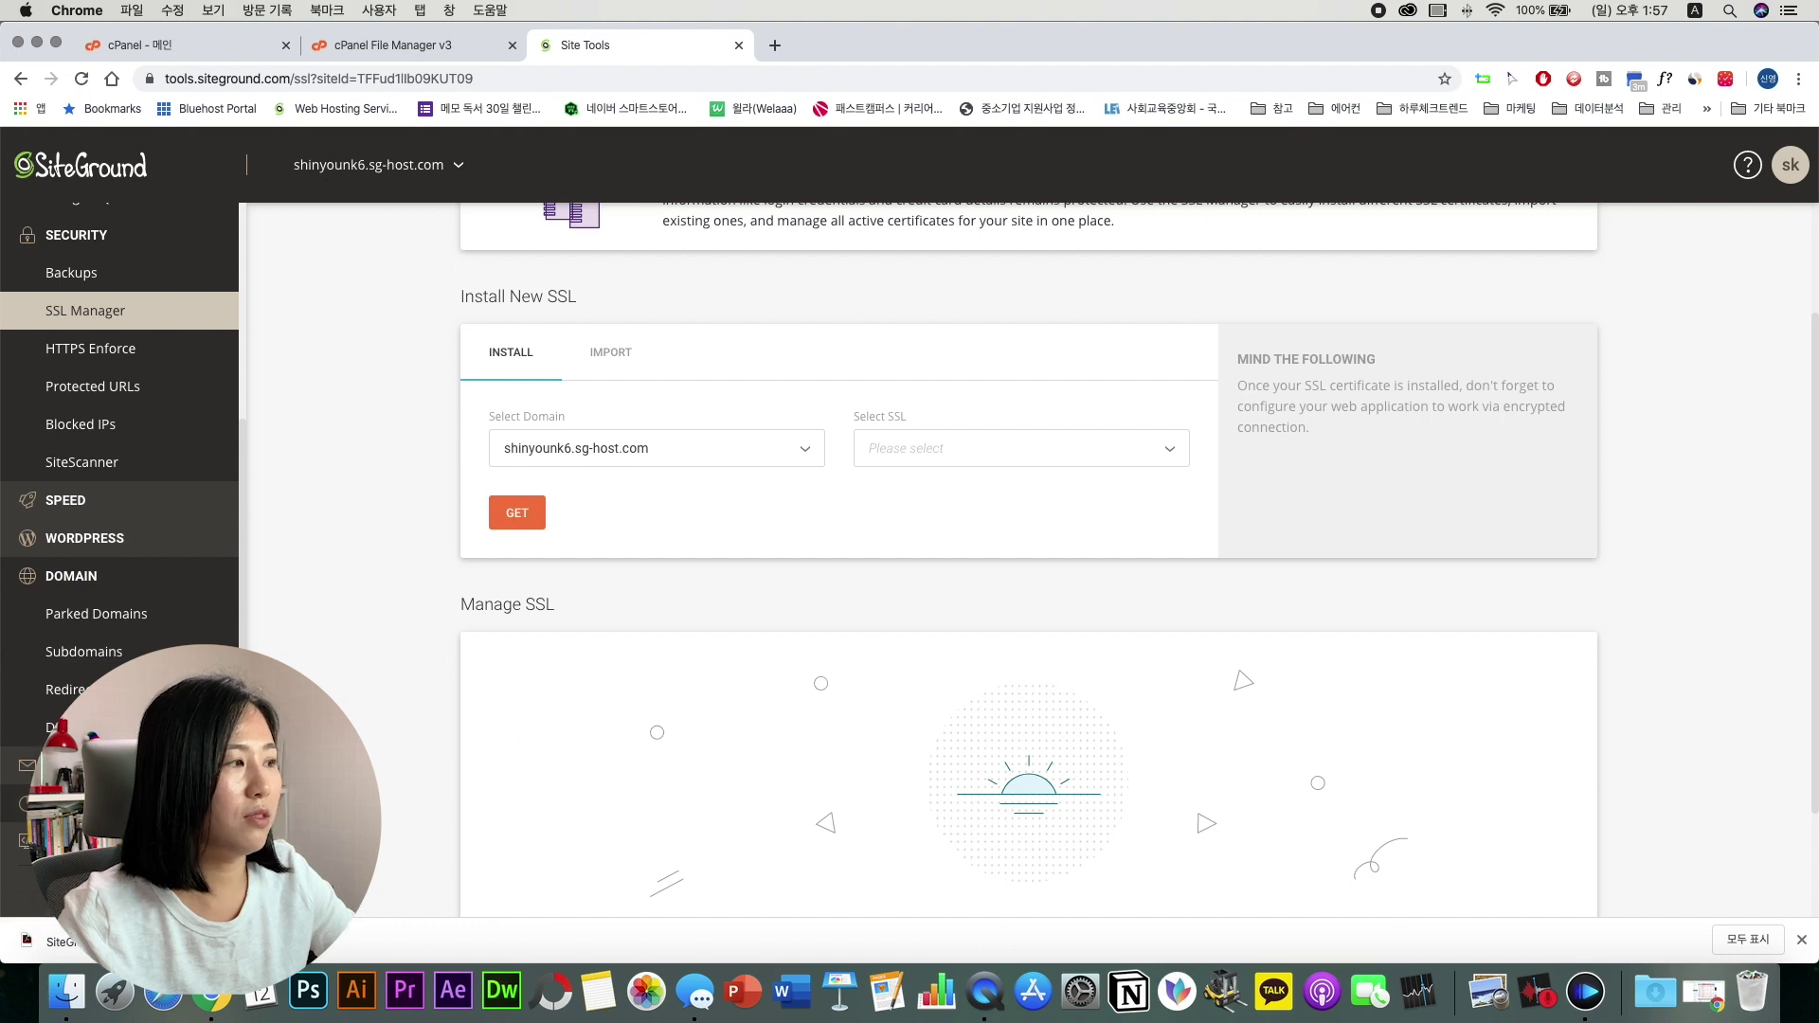
scroll(28, 763, up, 1)
scroll(113, 568, down, 3)
scroll(554, 689, up, 3)
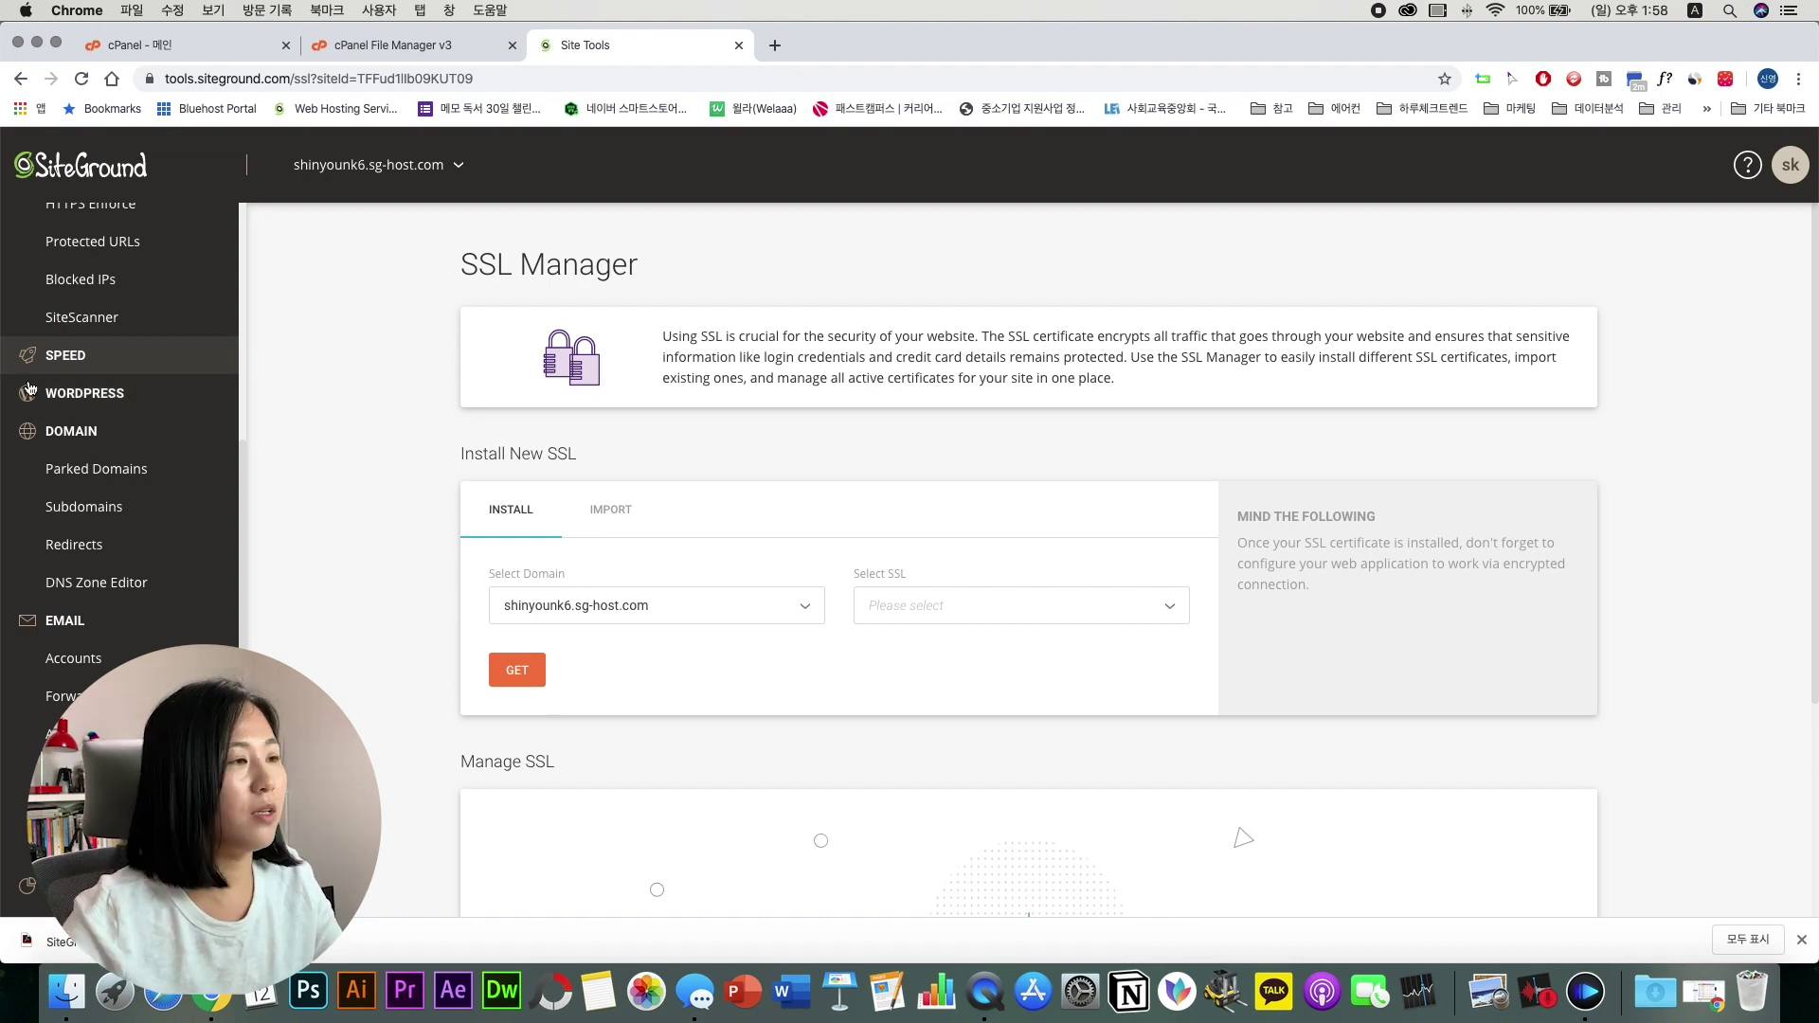
scroll(123, 389, up, 5)
scroll(135, 390, up, 1)
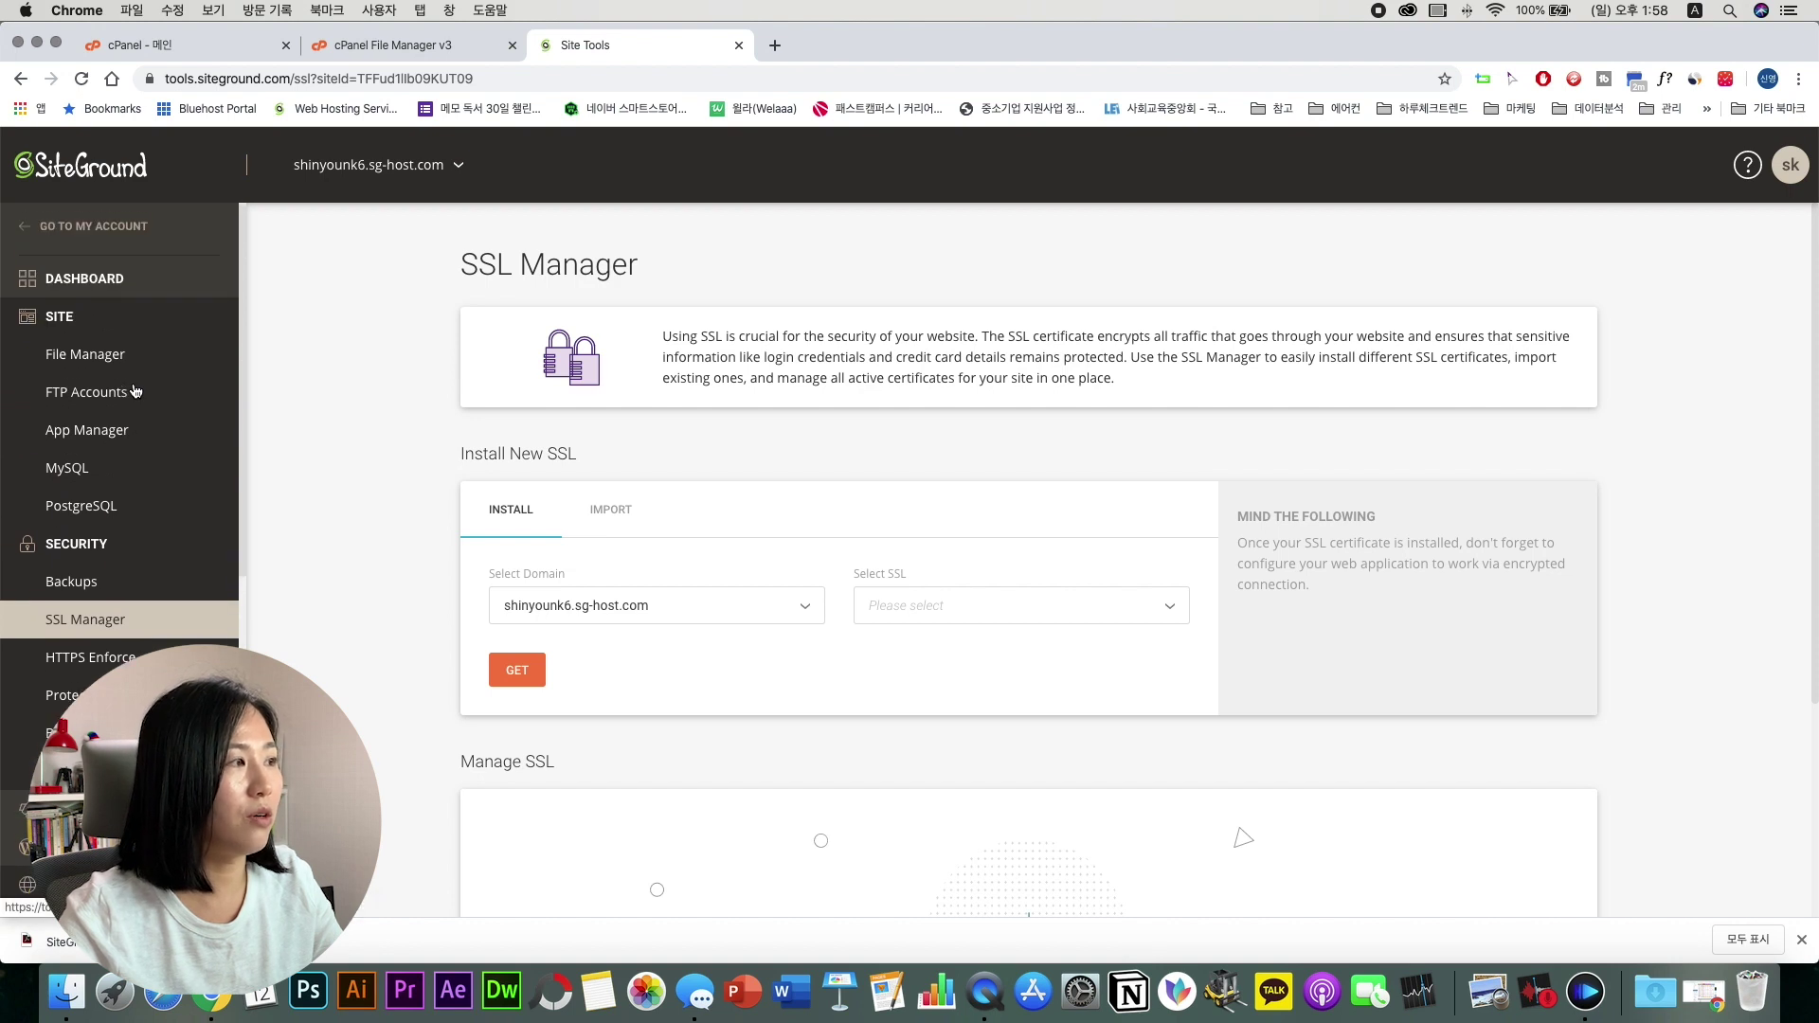
click(195, 43)
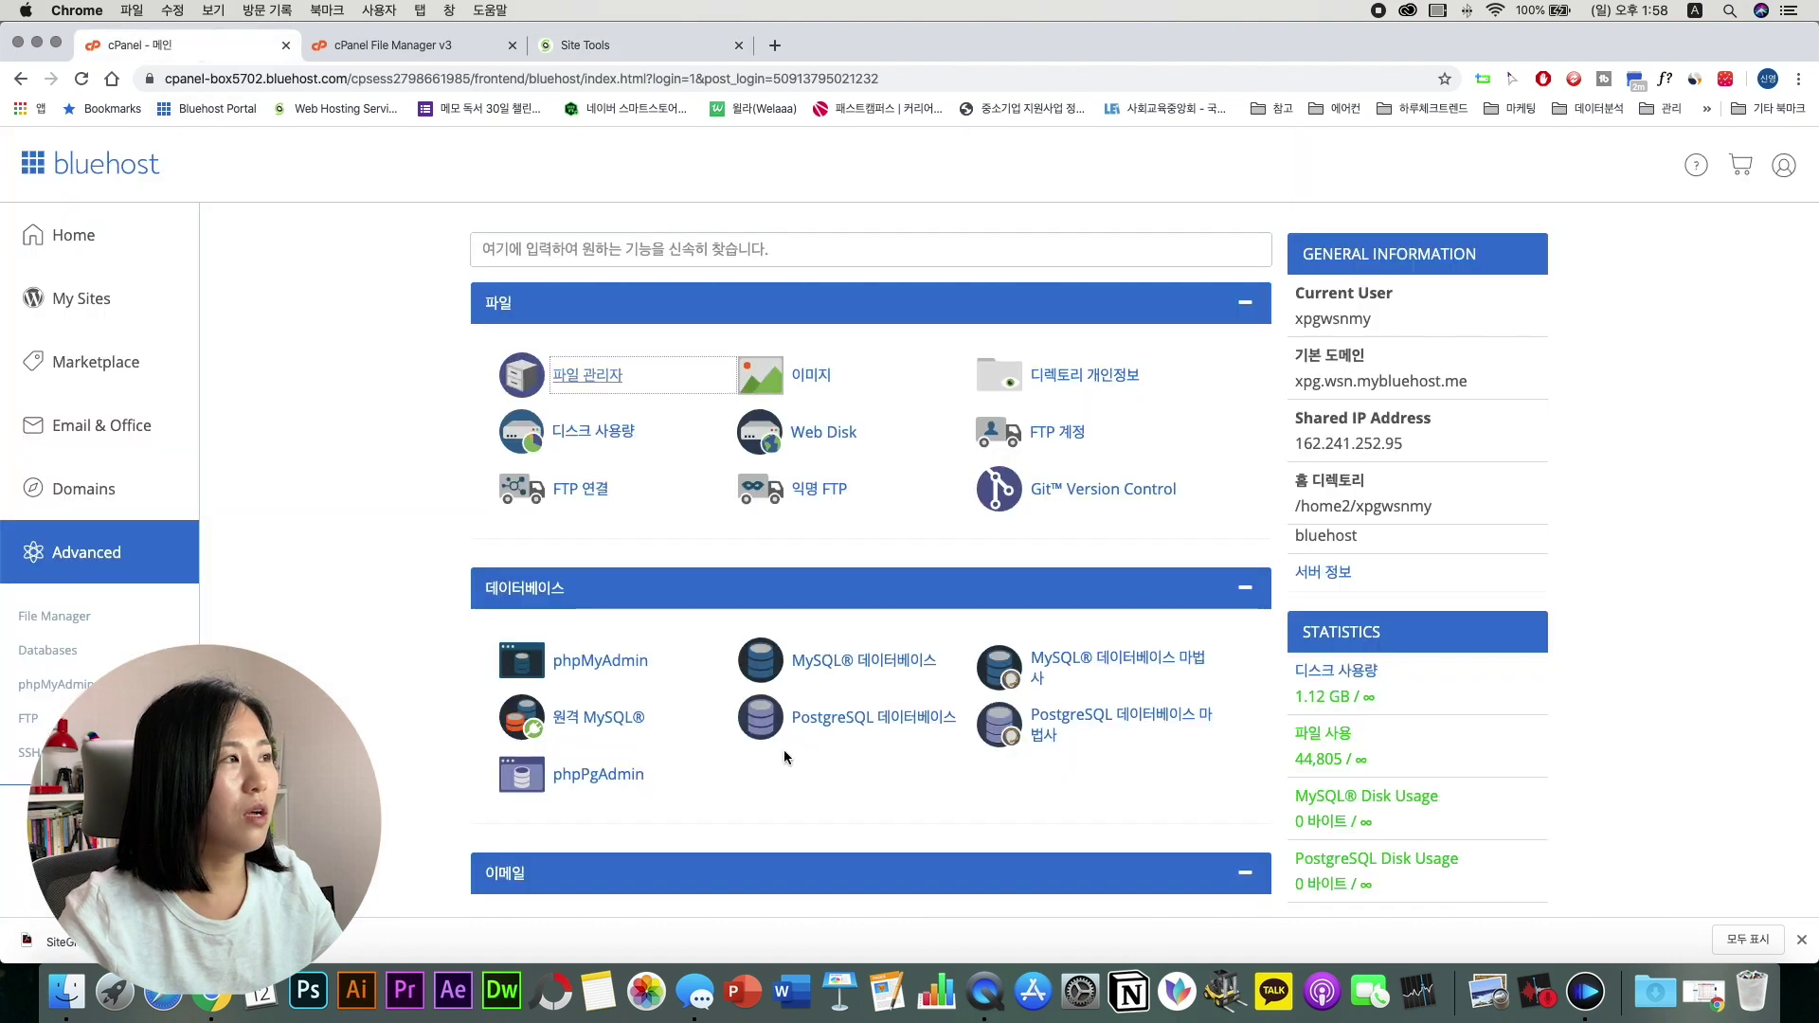
click(592, 45)
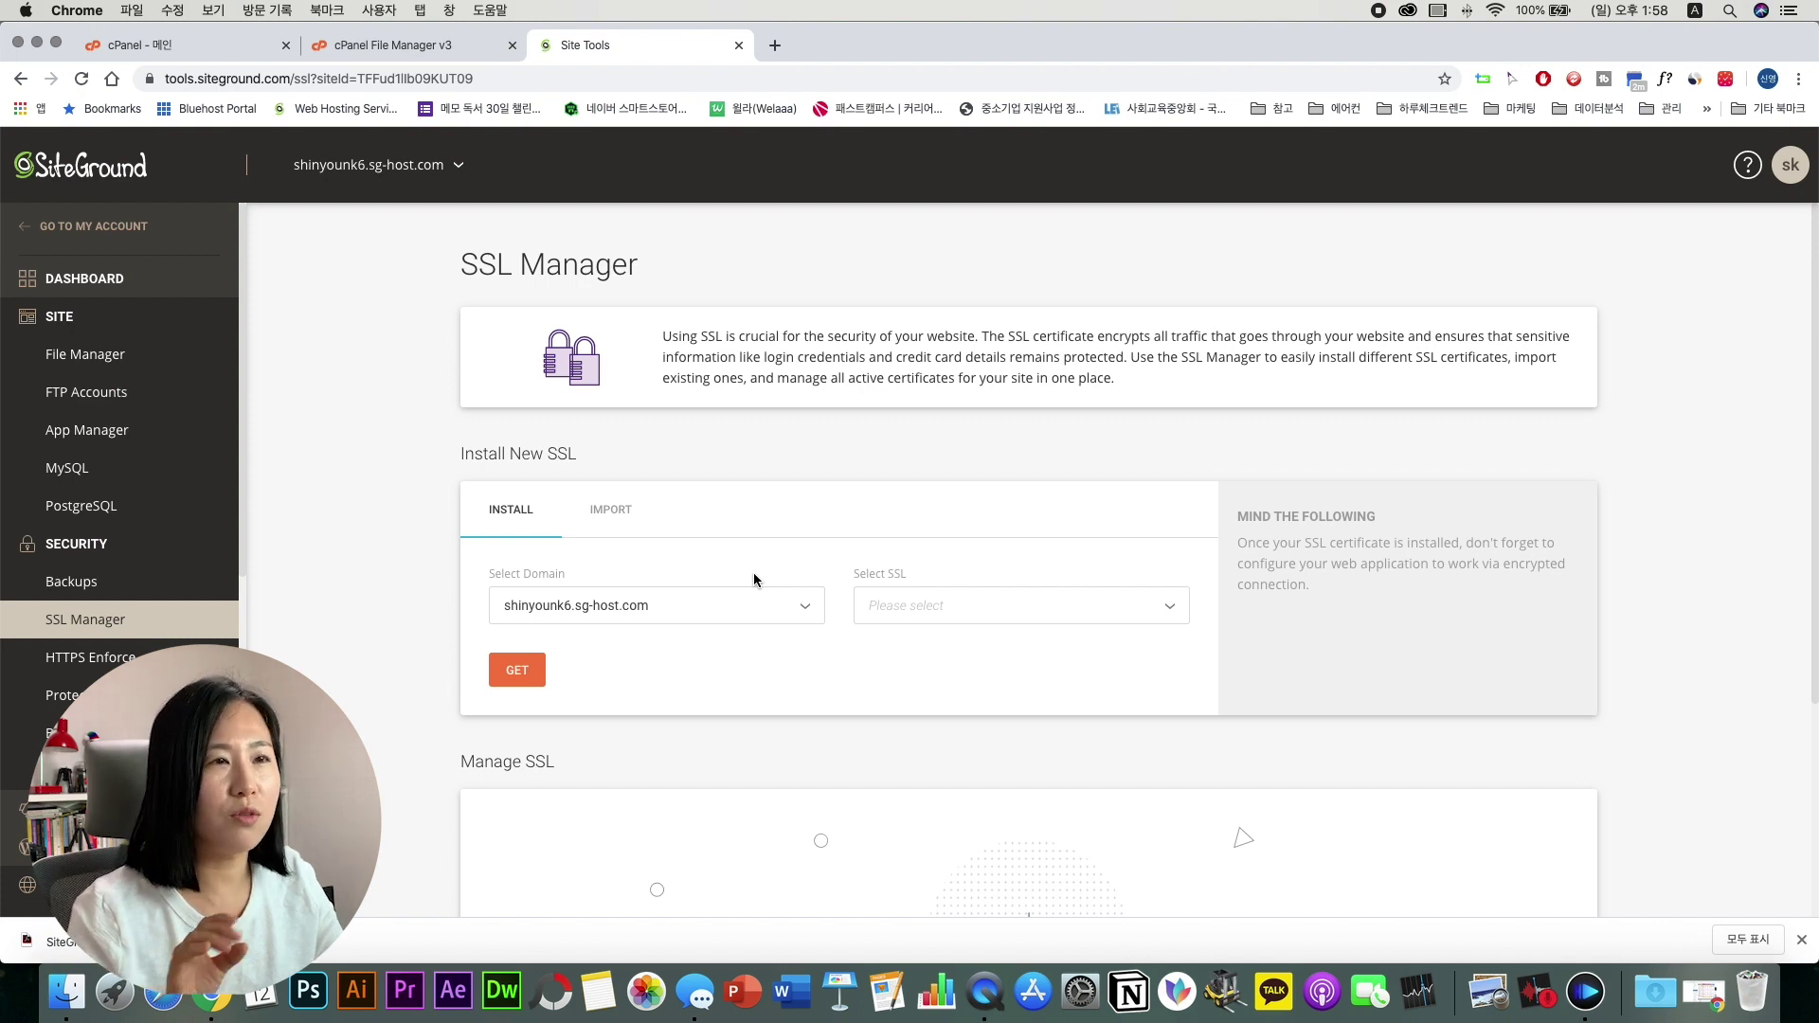
Step: Leave Site Tools for the main account and show the My Websites list
click(104, 229)
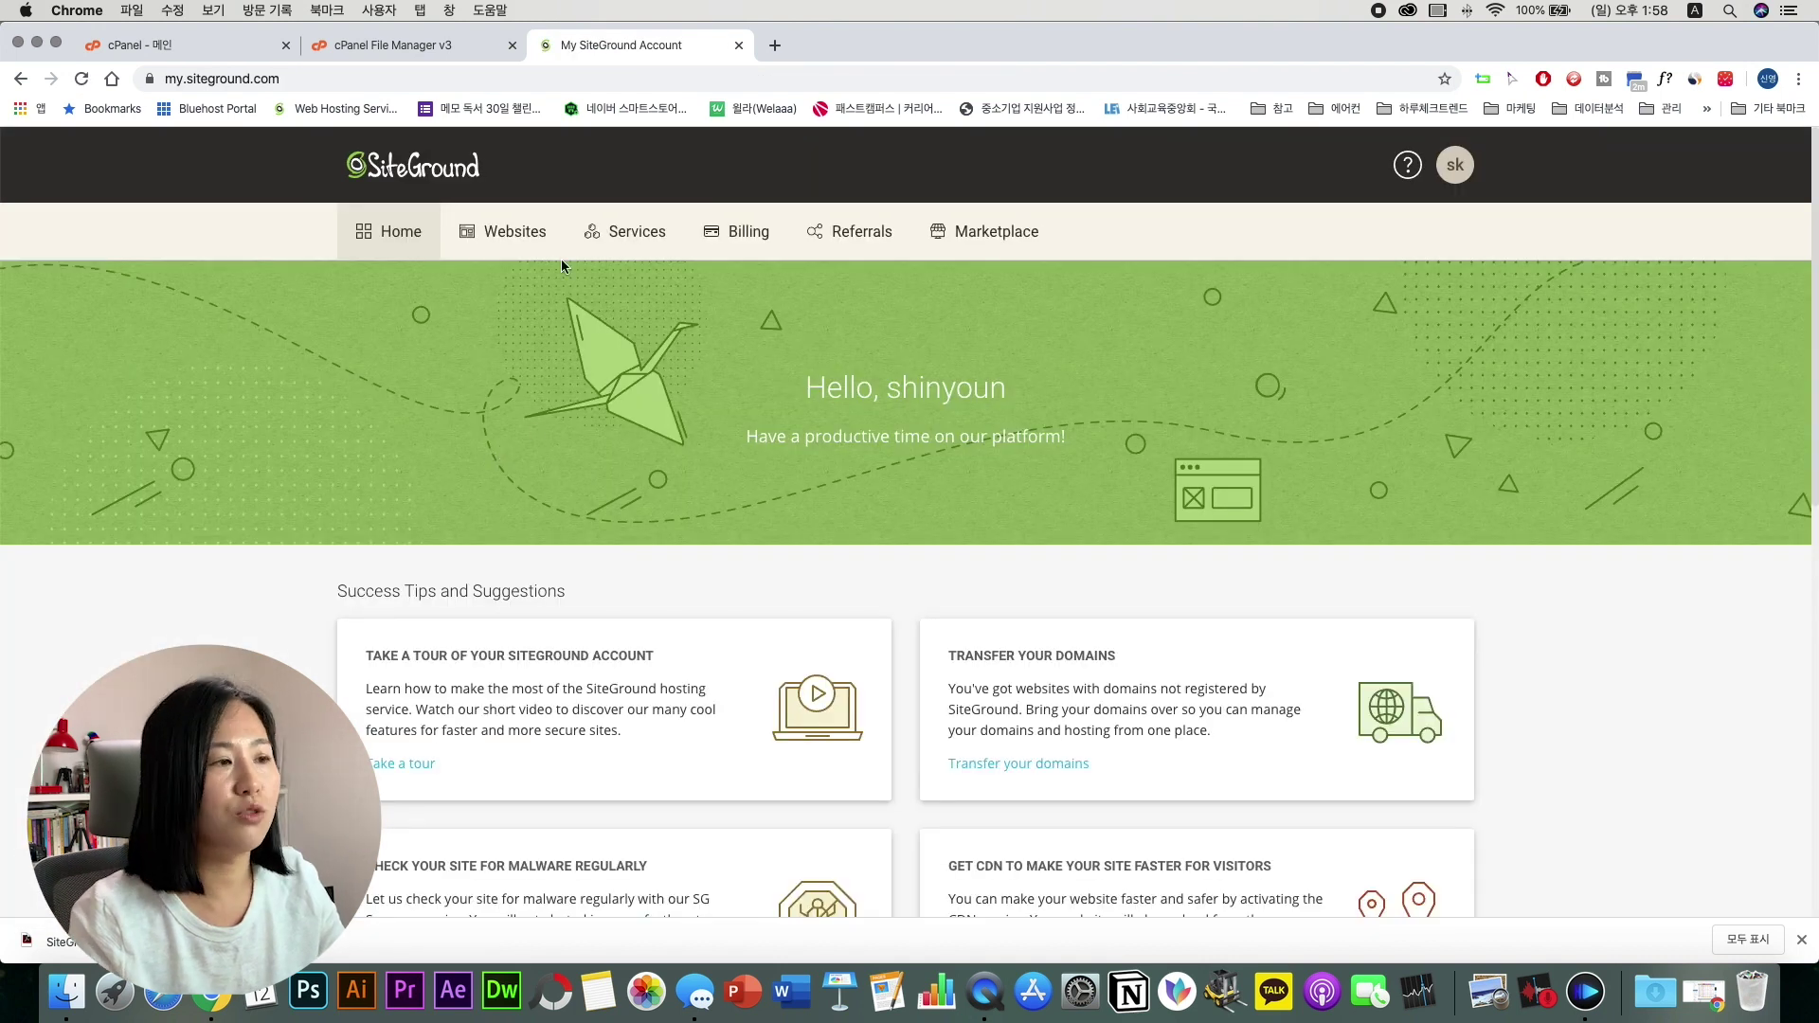
click(512, 233)
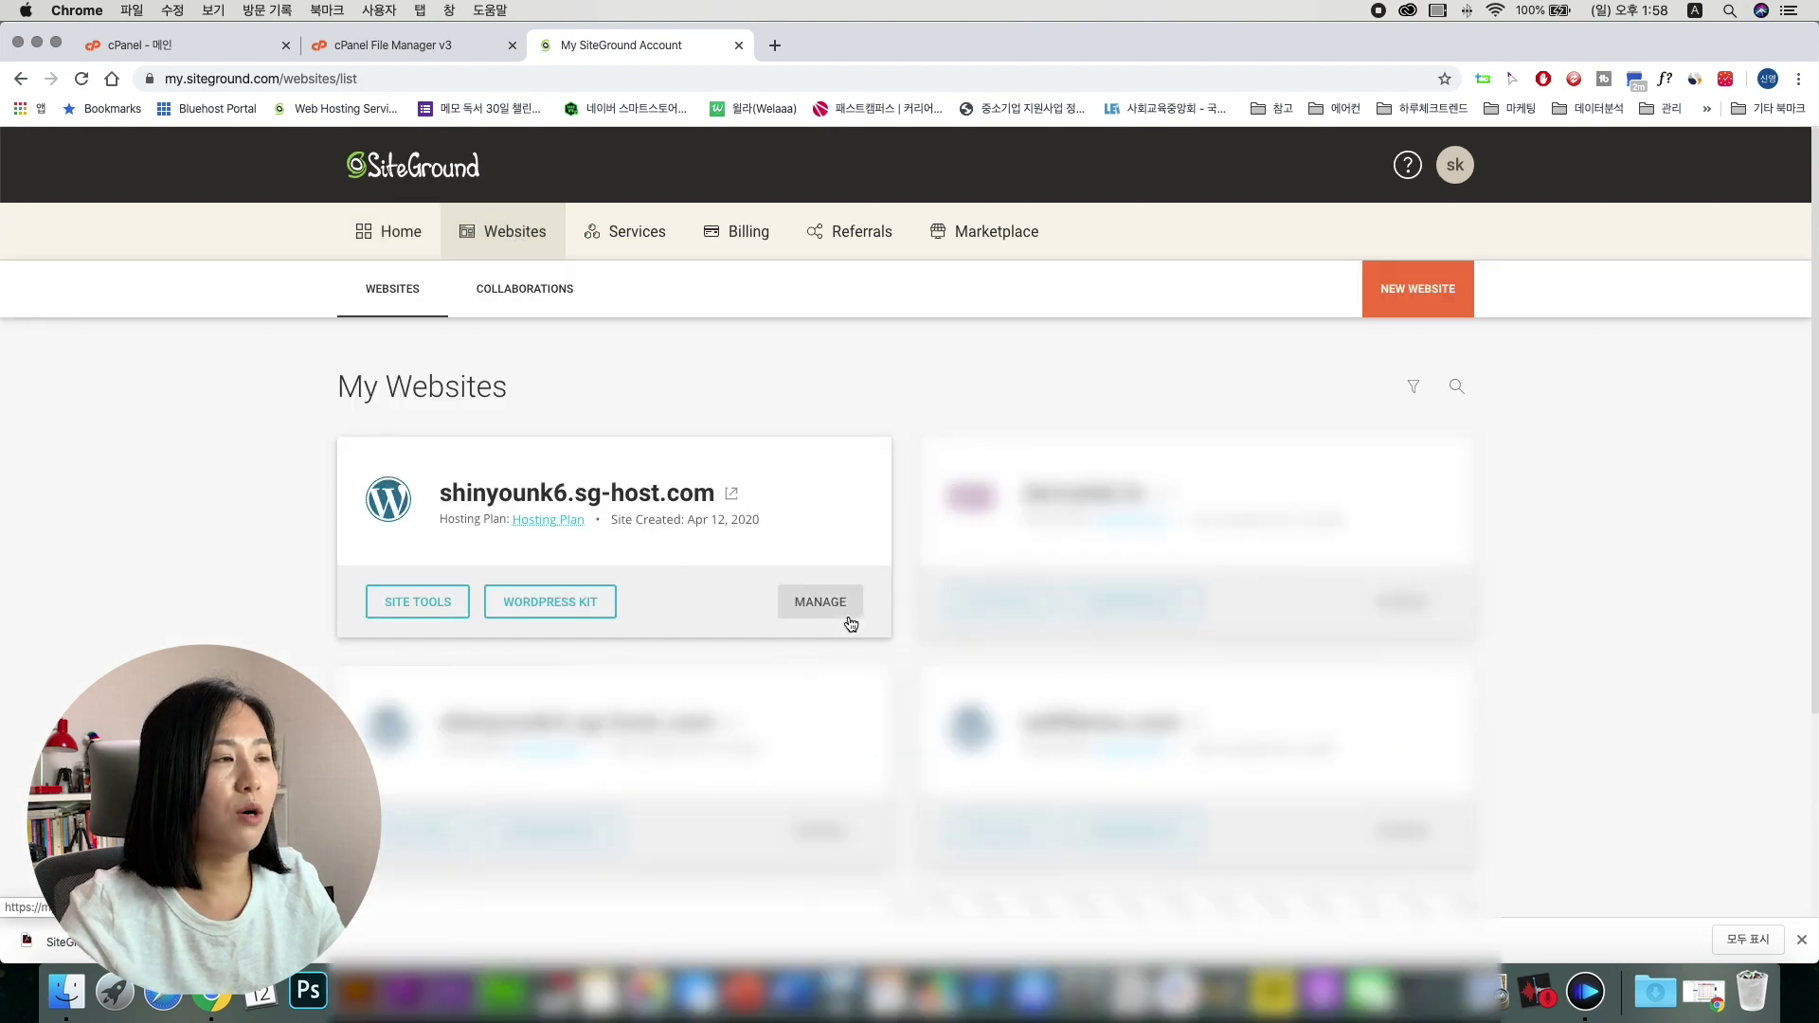
scroll(849, 620, down, 2)
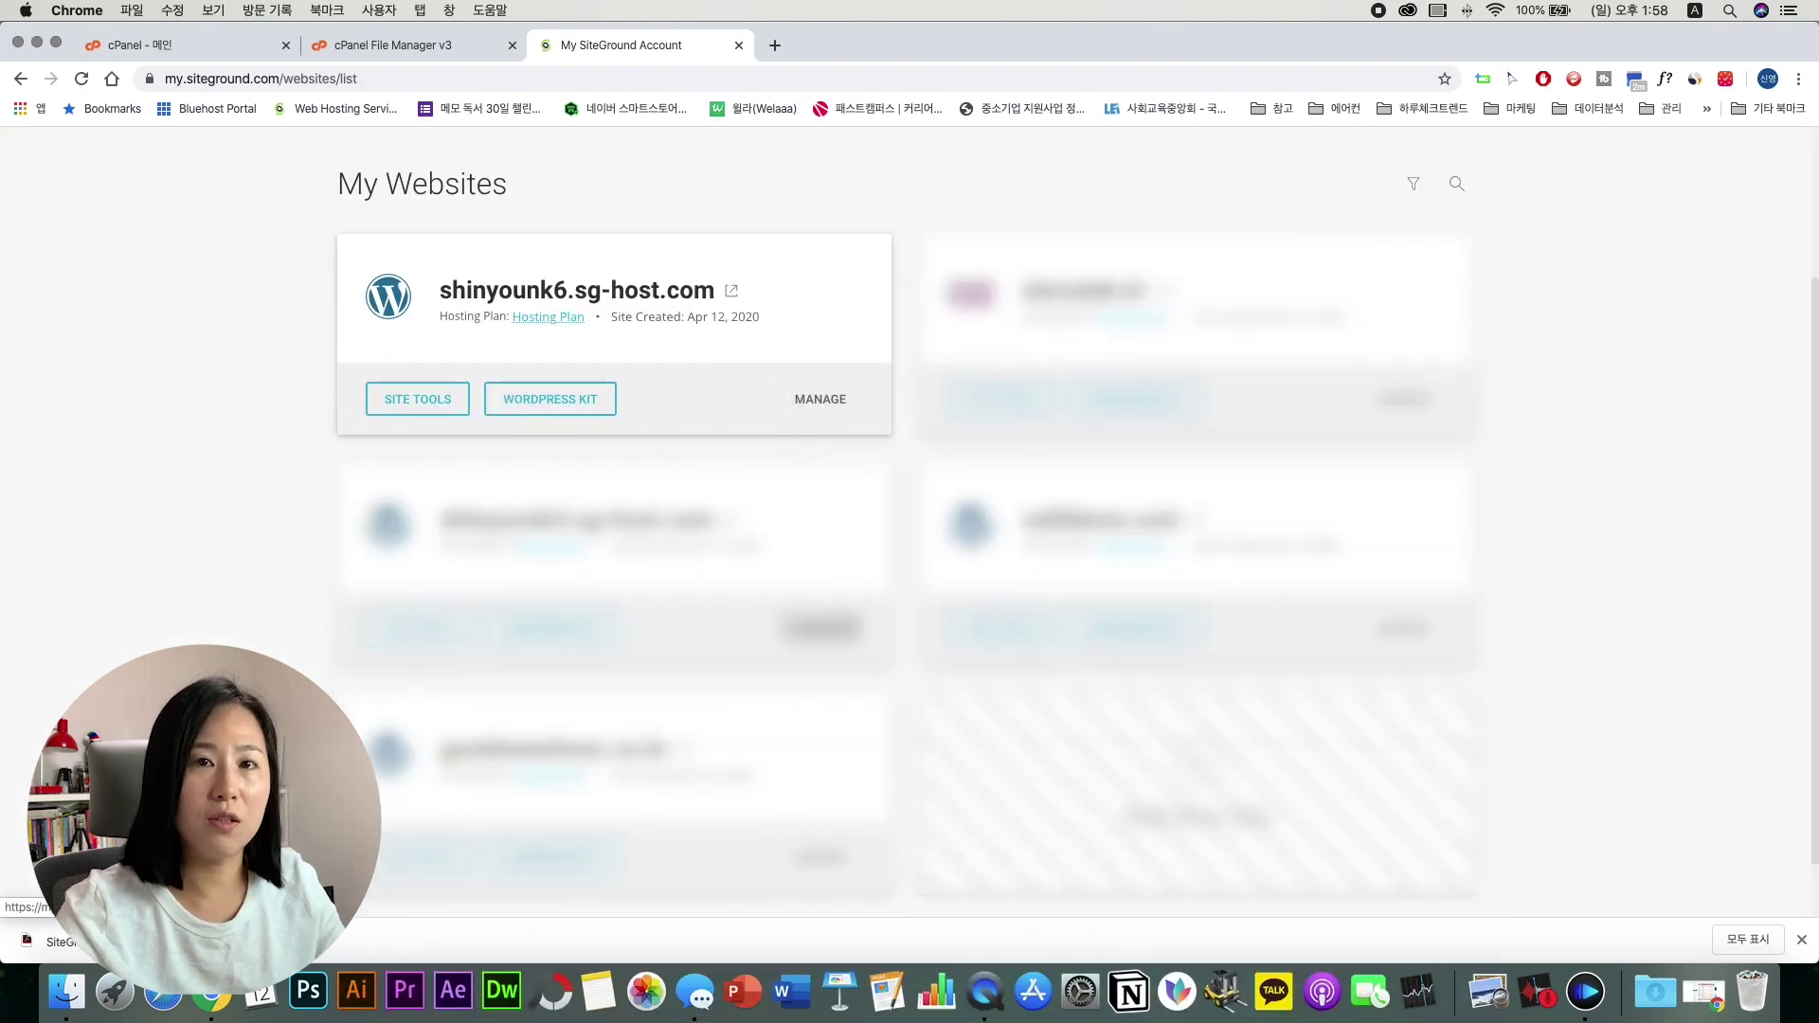